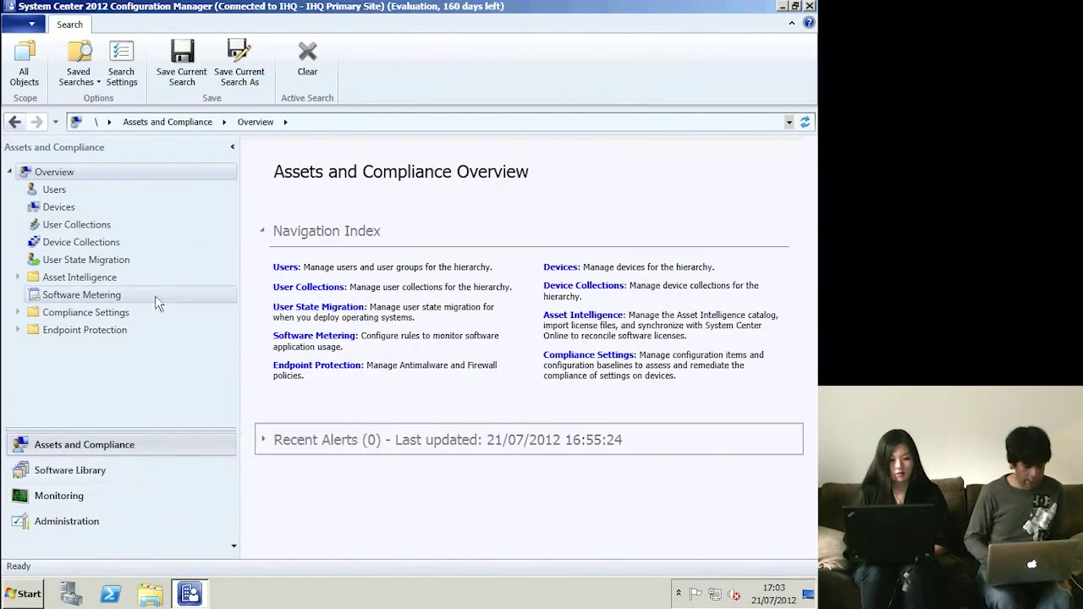
Go from Users to the Devices list of 22 clients and select IHQ-HYPV-03 to view its summary
click(73, 444)
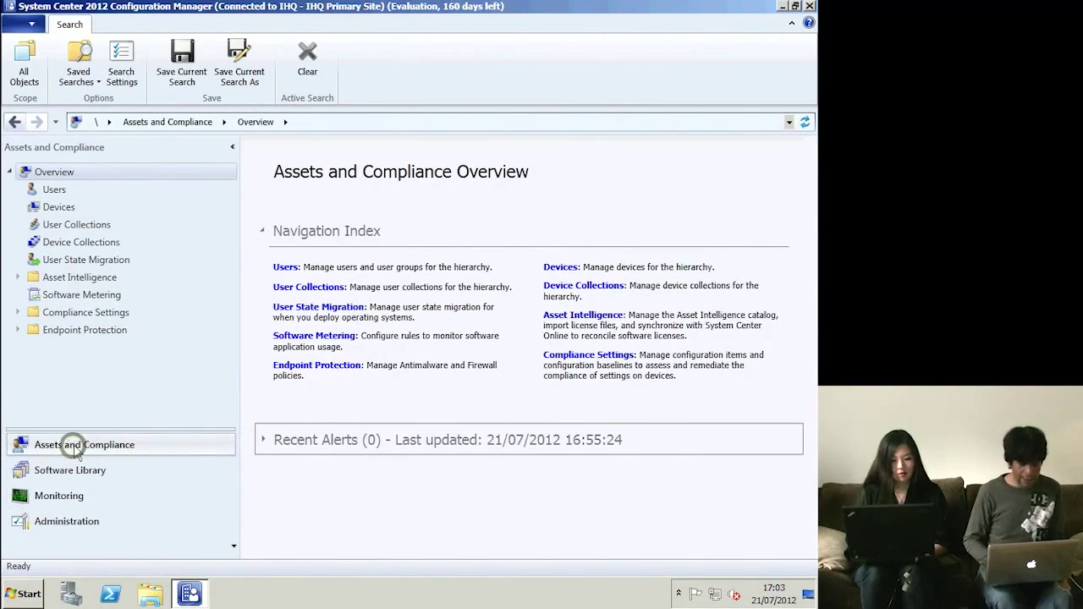
click(54, 191)
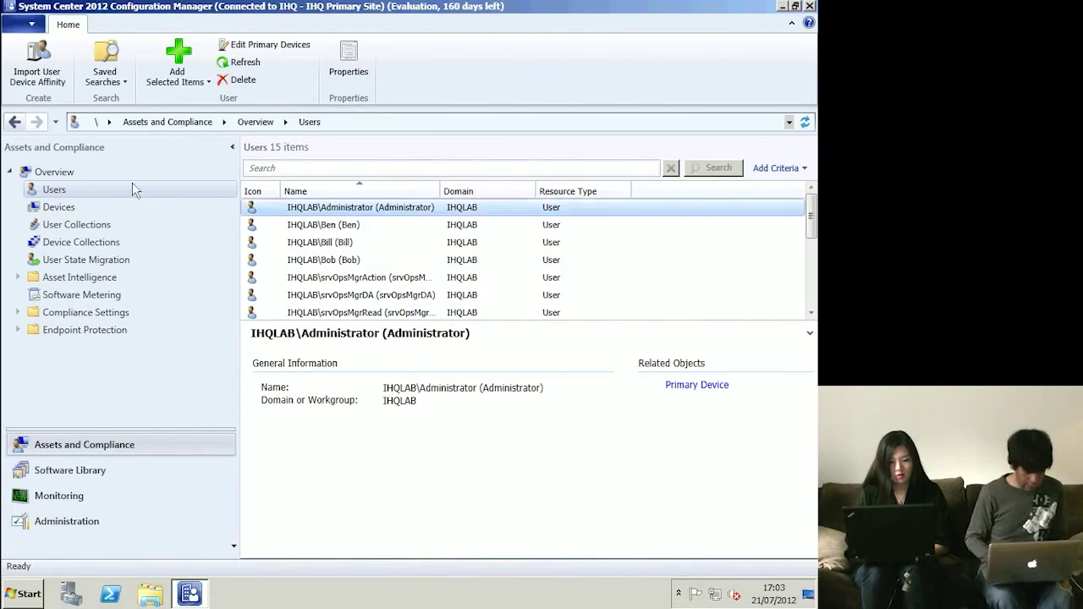
click(66, 210)
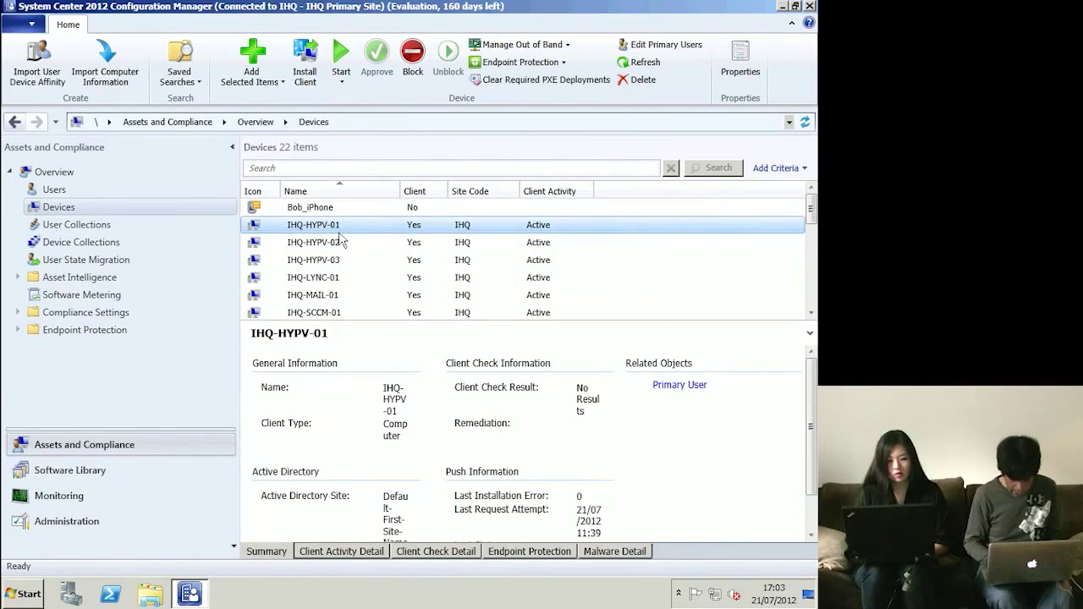
click(342, 265)
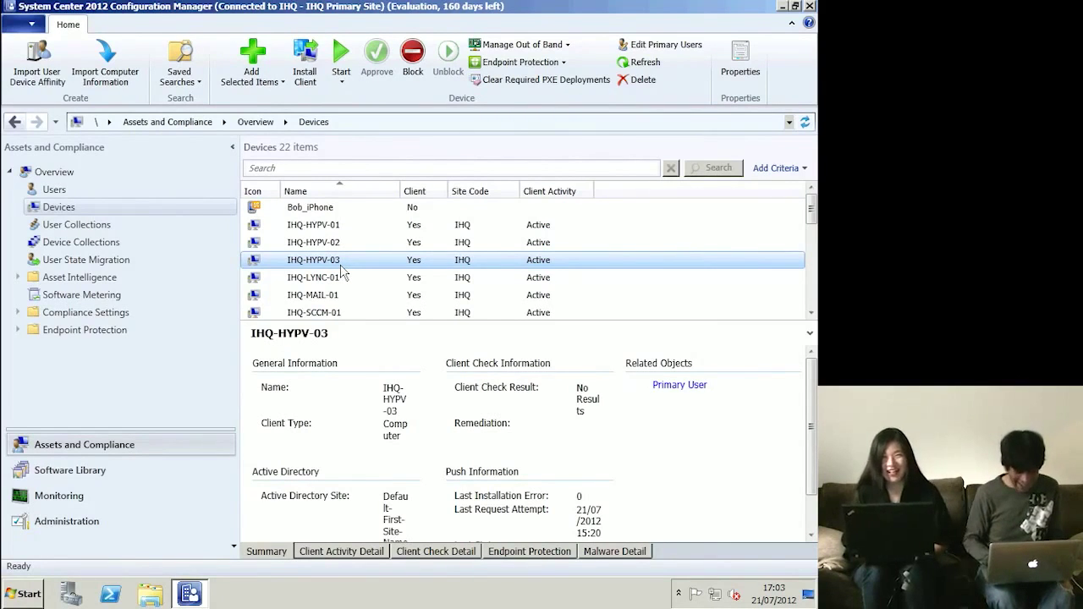
Launch Resource Explorer for IHQ-HYPV-03 from Start and expand its Hardware inventory categories
right_click(342, 269)
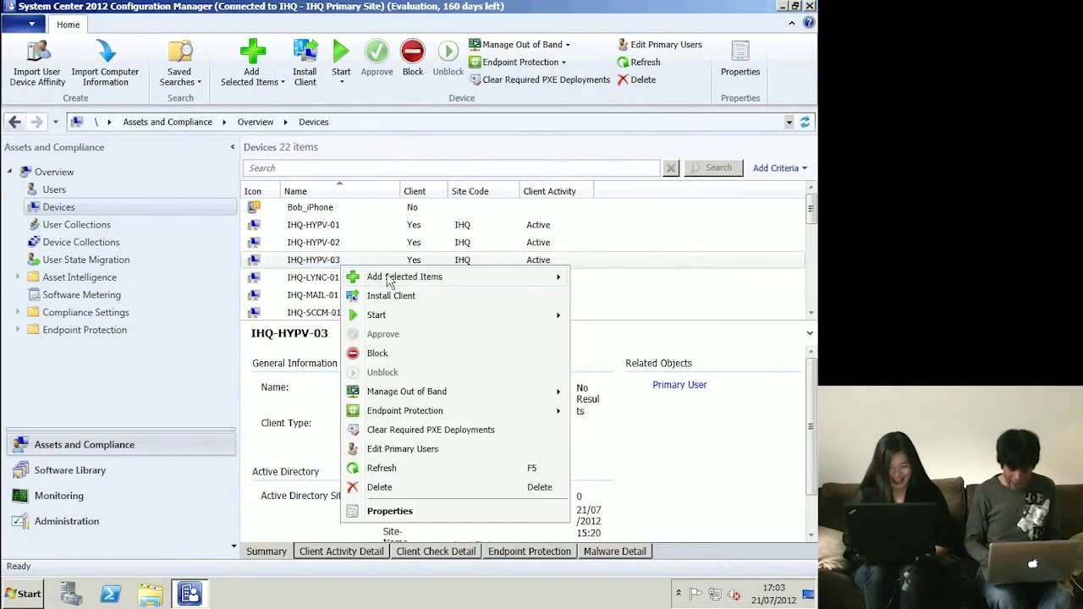
mouse_move(432, 322)
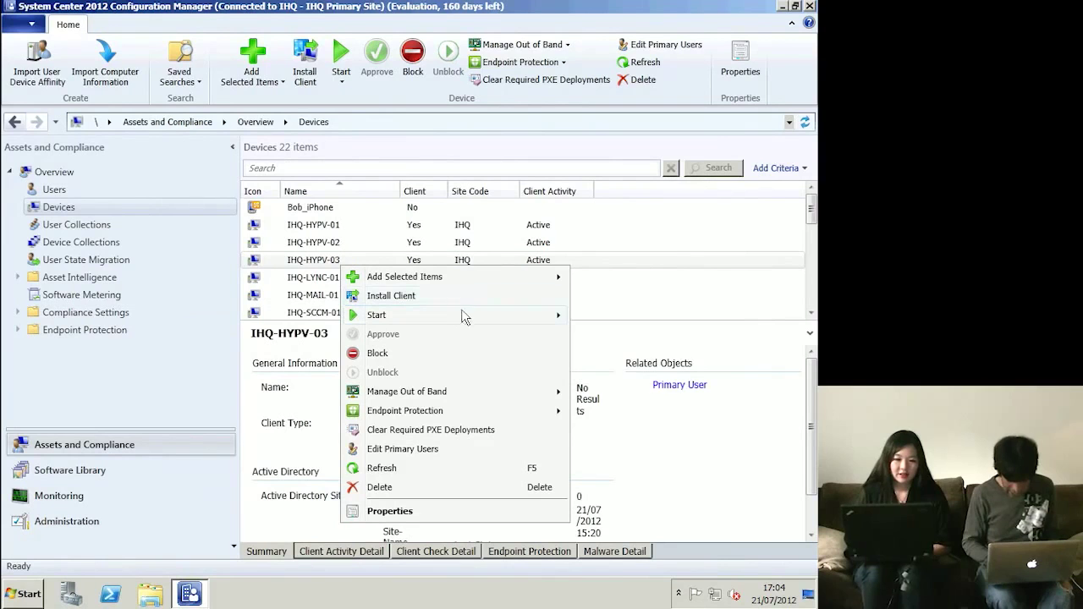
click(466, 319)
click(611, 315)
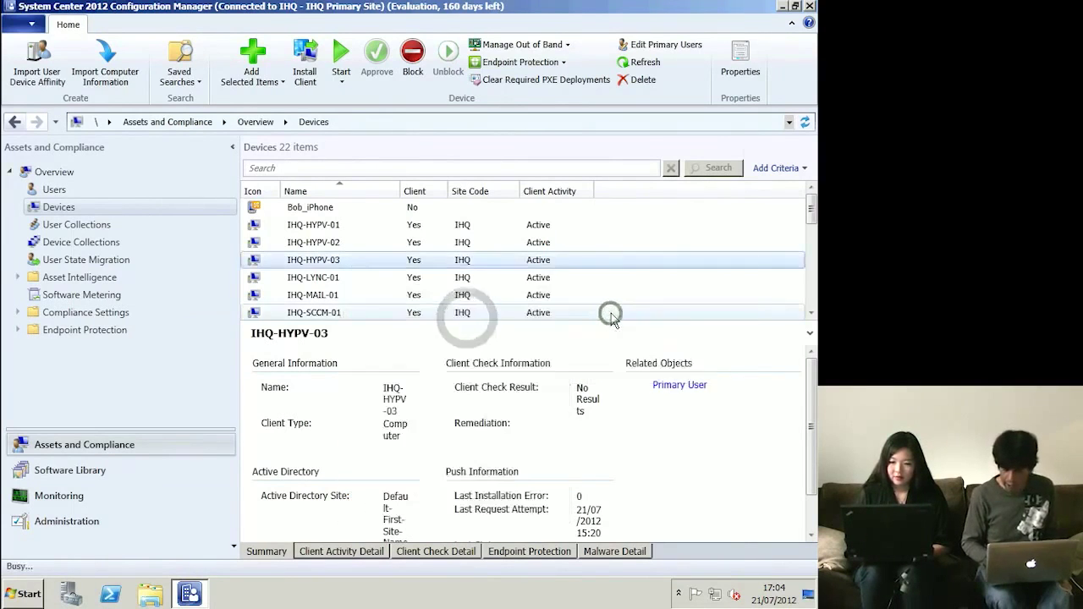
click(100, 70)
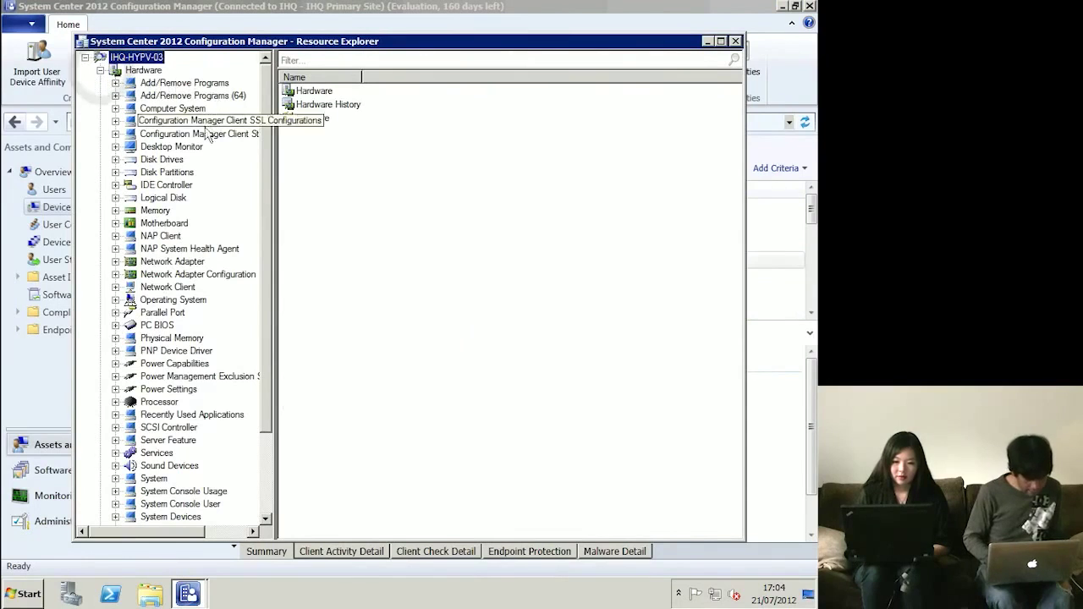
Review IHQ-HYPV-03's Desktop Monitor, Logical Disk, and Memory inventory
click(176, 147)
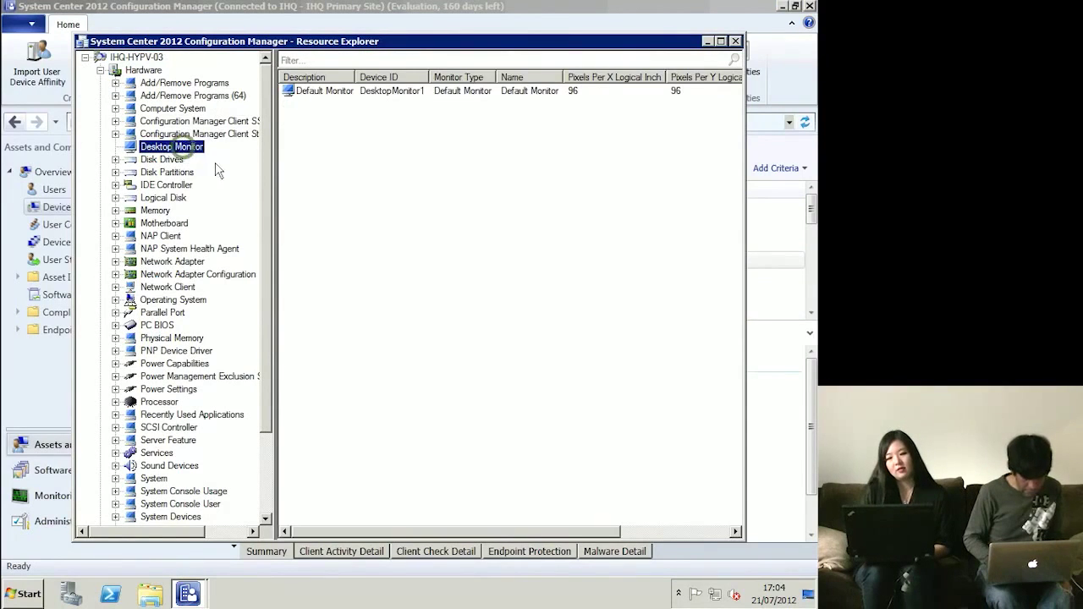
click(176, 197)
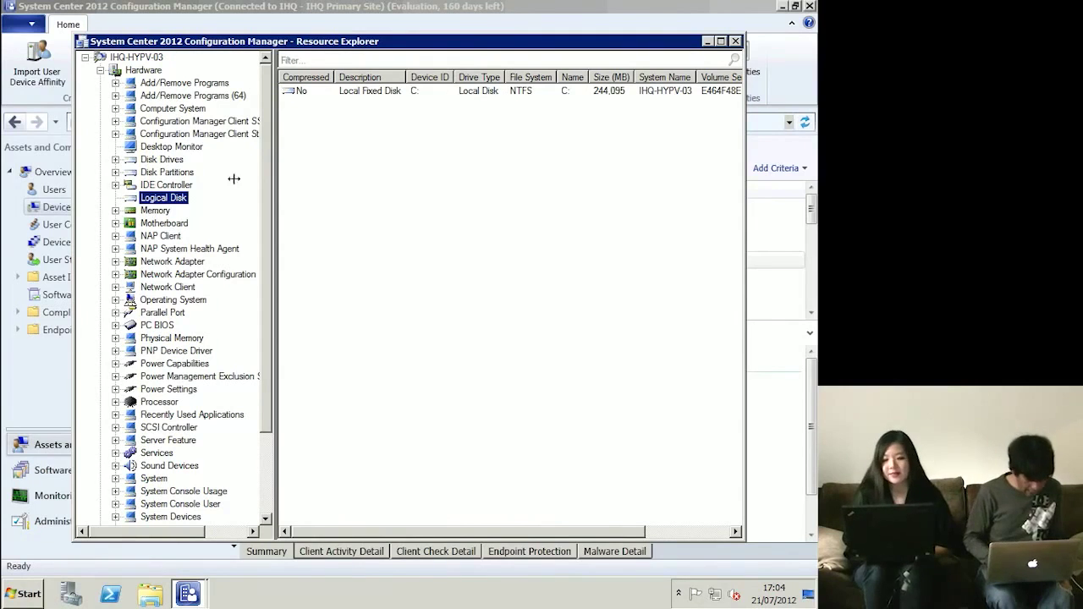
click(156, 210)
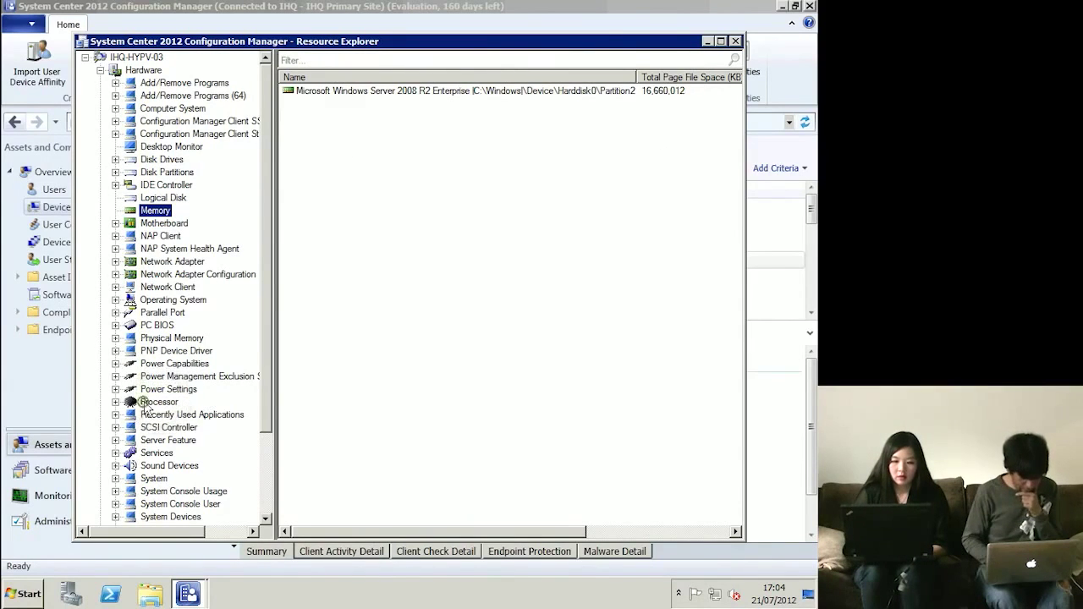
Inspect the Processor record: GenuineIntel Core i5-2500K CPU @ 3.30GHz, max clock 3,301
click(144, 405)
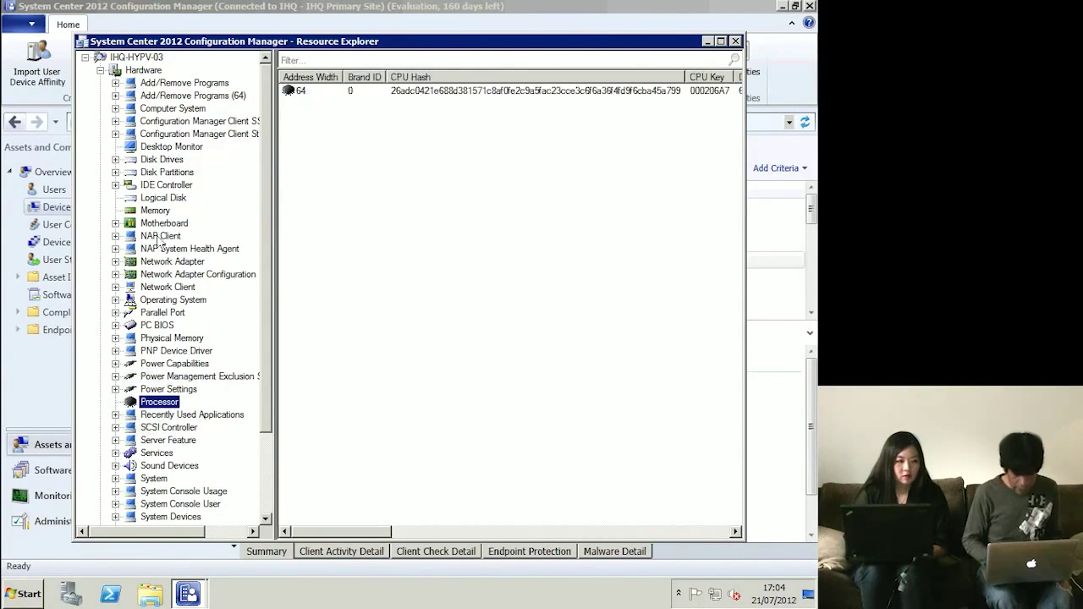
click(542, 90)
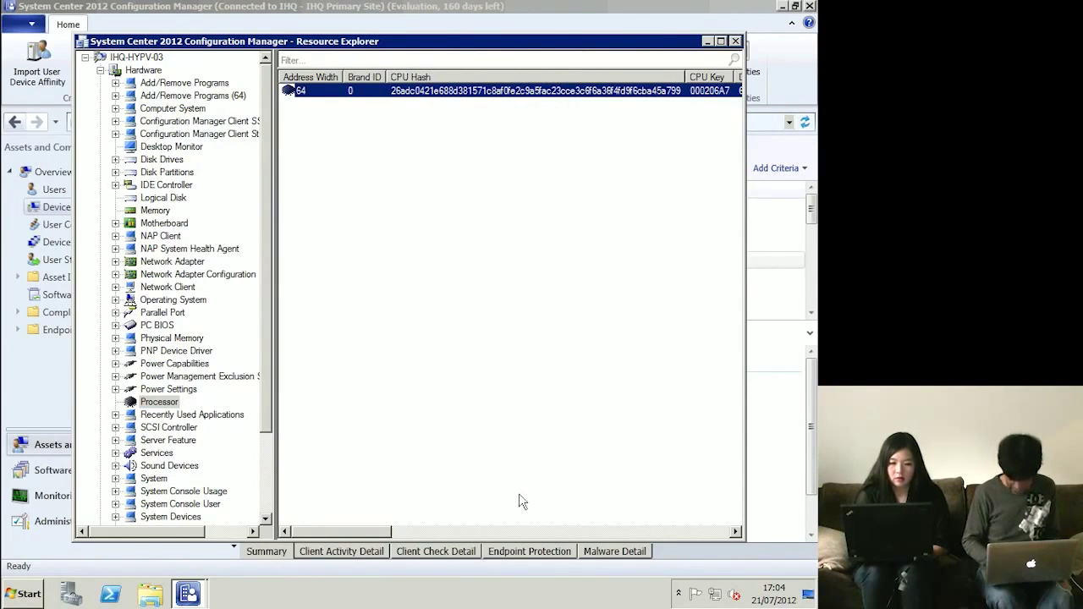
click(529, 533)
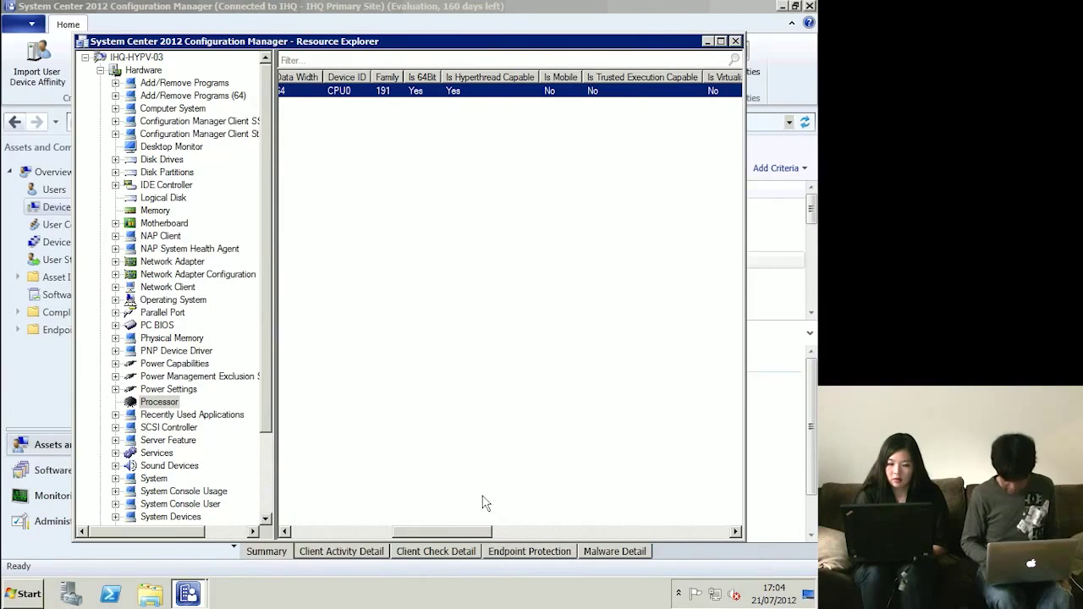
drag(449, 534, 553, 532)
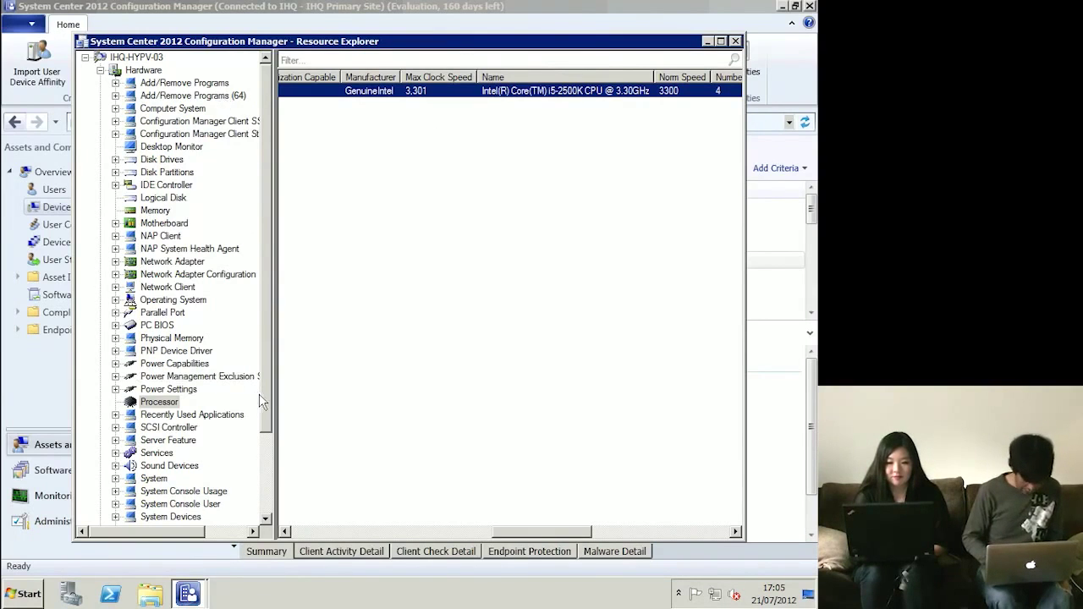
drag(262, 402, 265, 475)
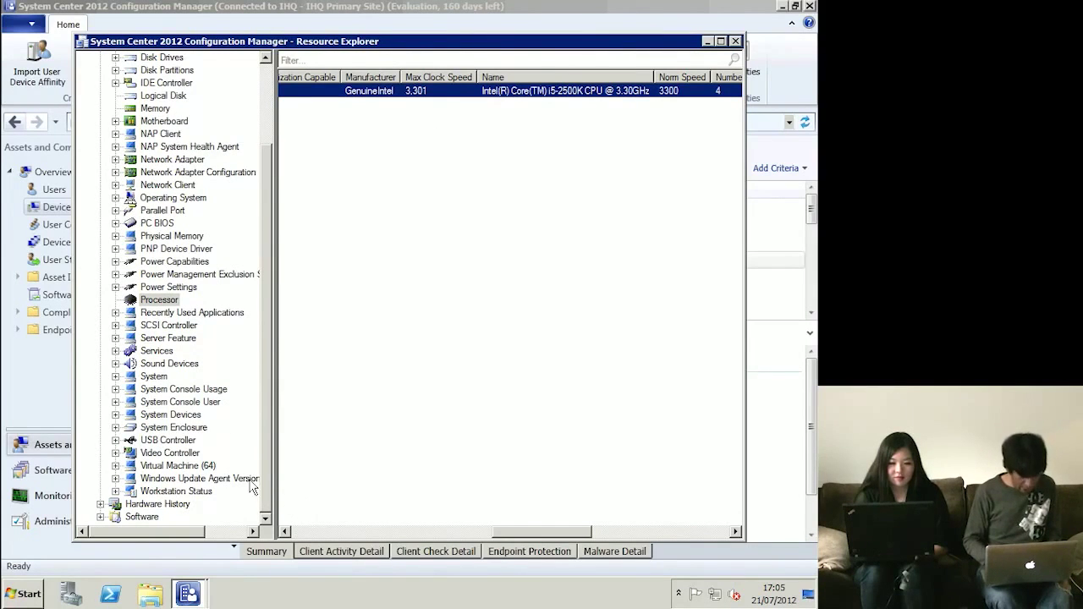
click(265, 113)
View the installed programs list and expand the Software inventory categories
click(194, 83)
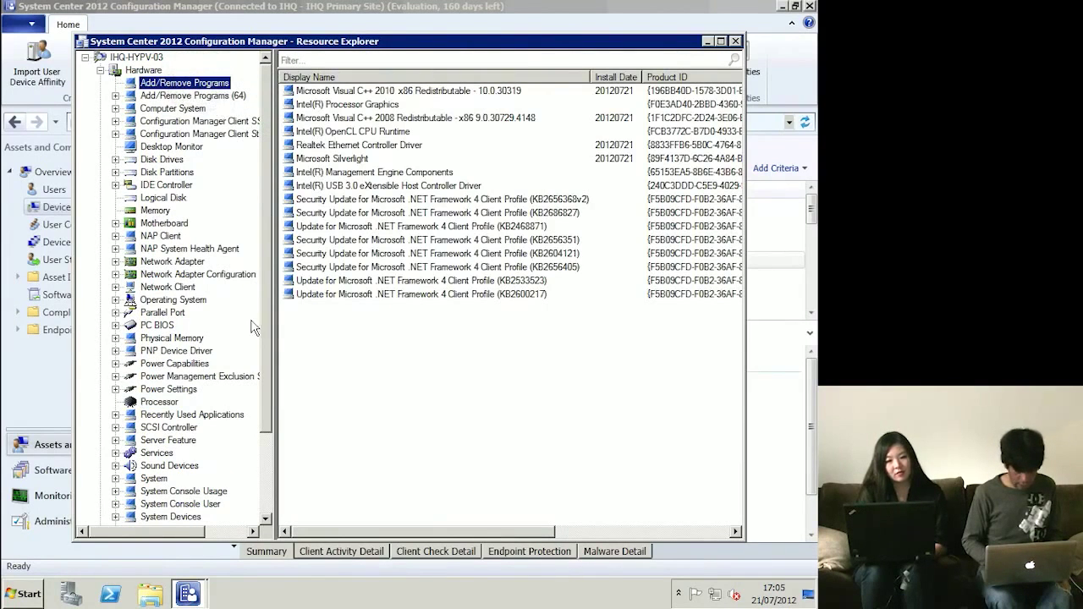
click(268, 466)
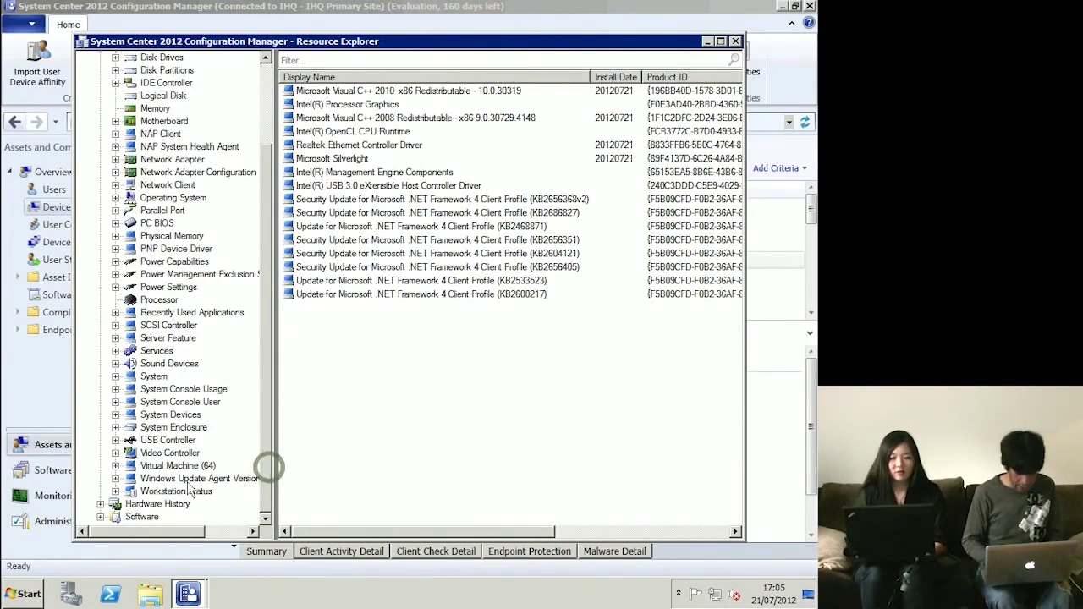
double_click(141, 517)
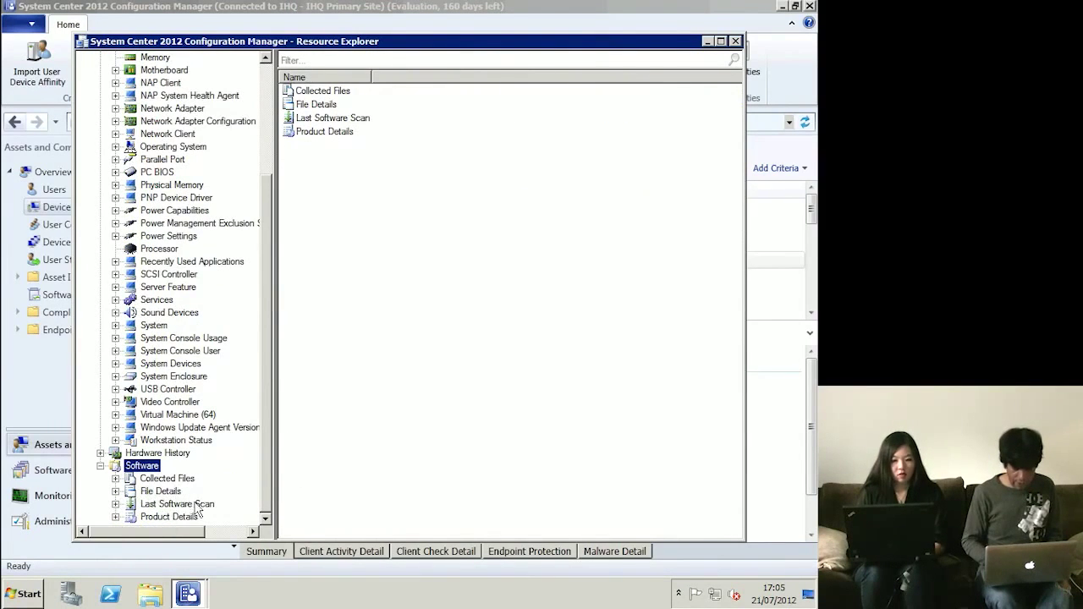
Check Last Software Scan, File Details, Collected Files and Product Details, all showing no items
click(195, 505)
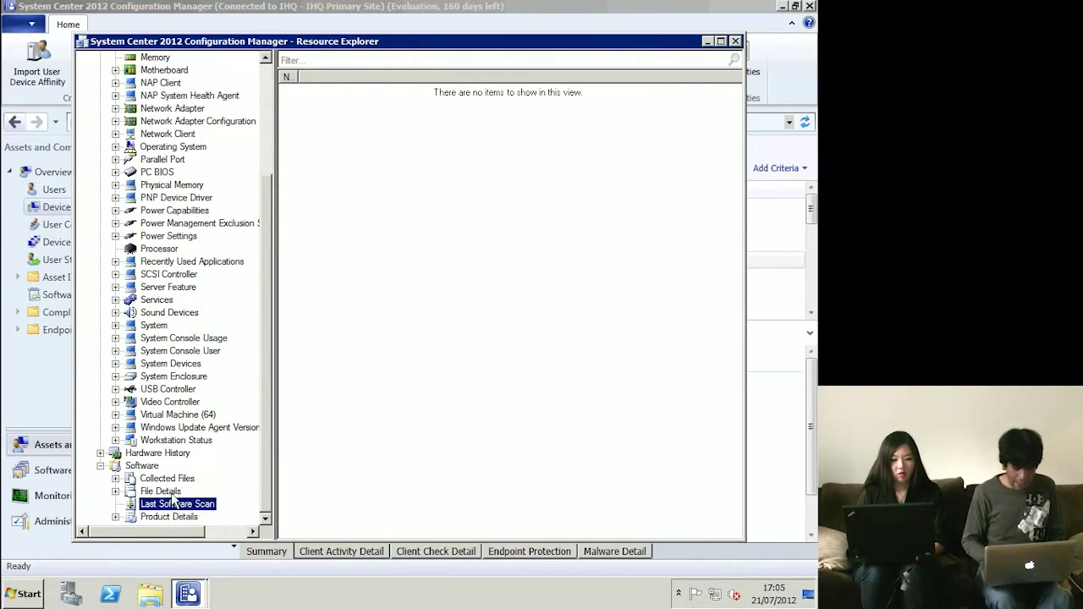
click(169, 493)
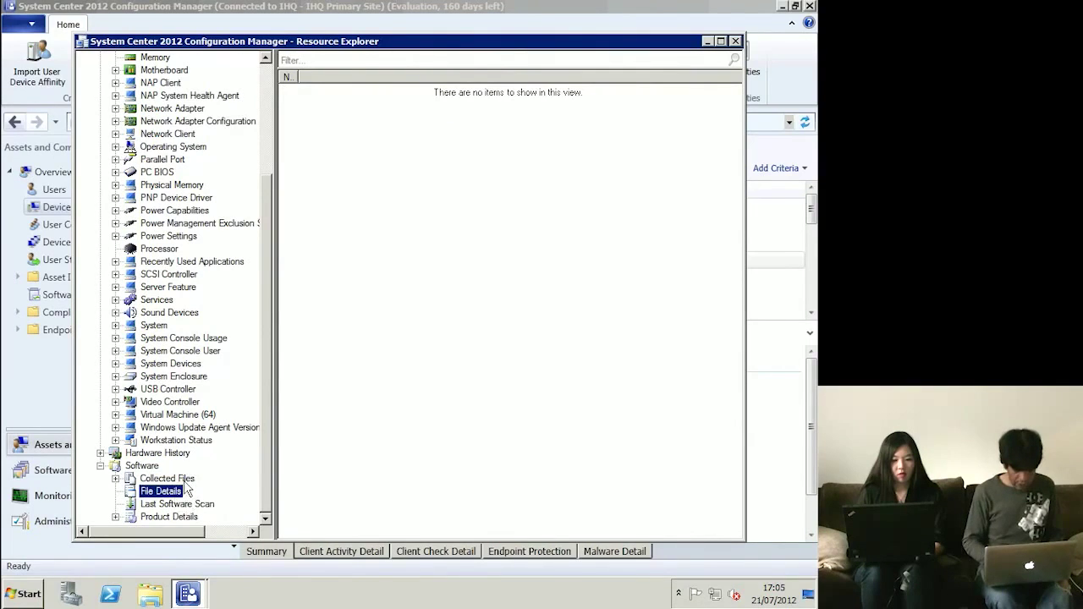
click(176, 479)
click(193, 504)
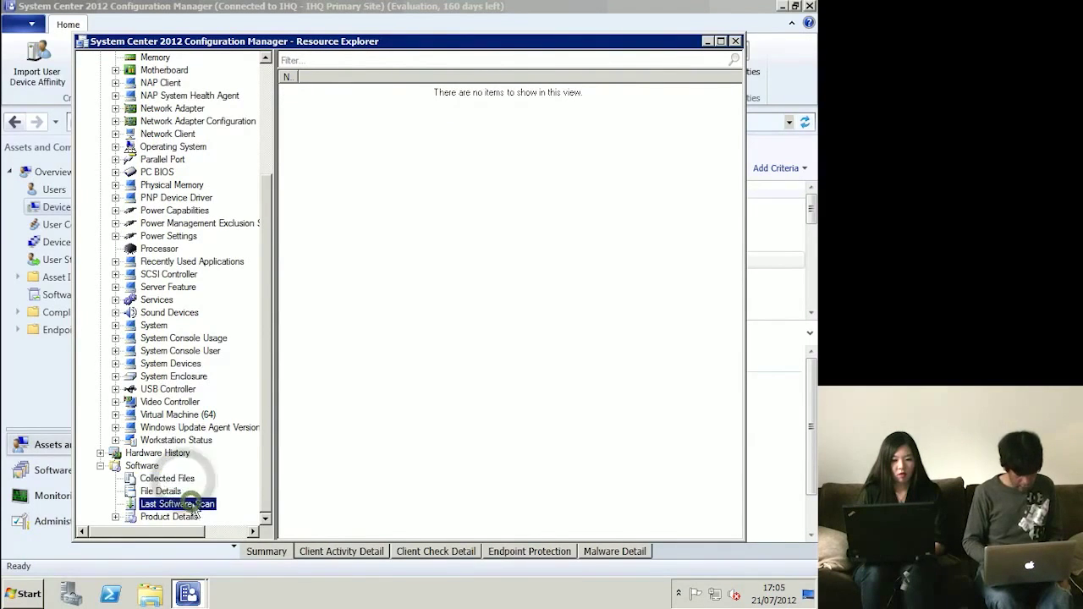
click(178, 517)
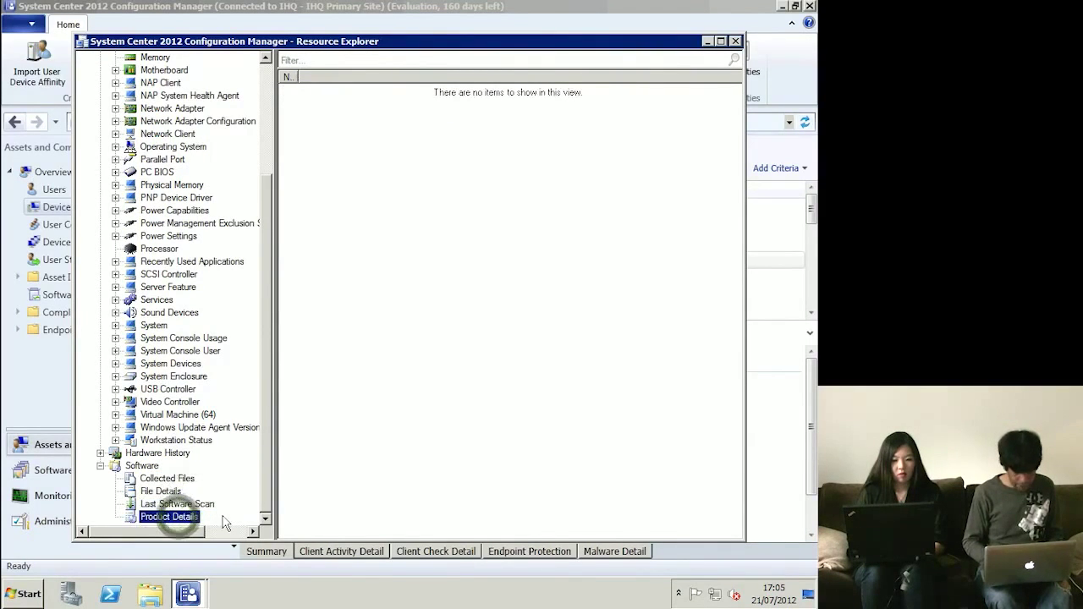
click(266, 518)
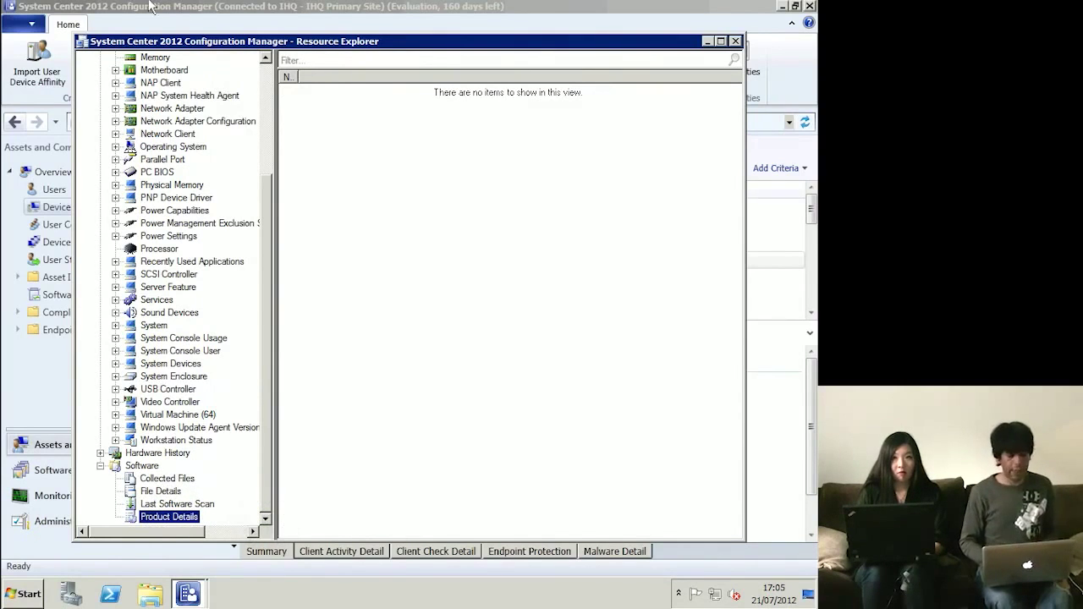
click(268, 82)
click(266, 80)
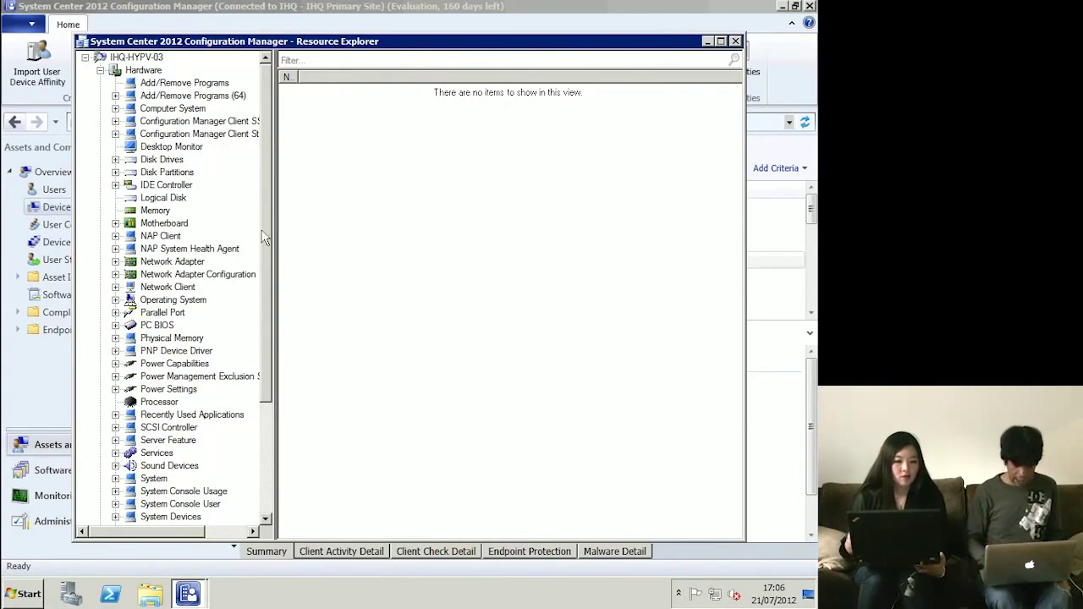
Recheck IHQ-HYPV-03's Memory and Logical Disk data, then close Resource Explorer
drag(262, 360, 266, 418)
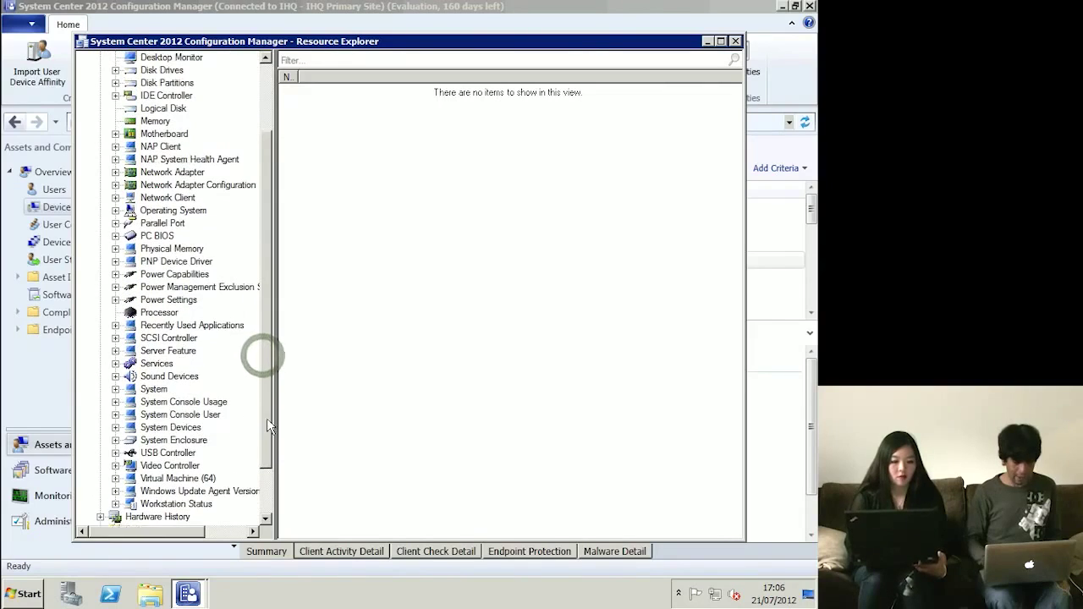
click(157, 122)
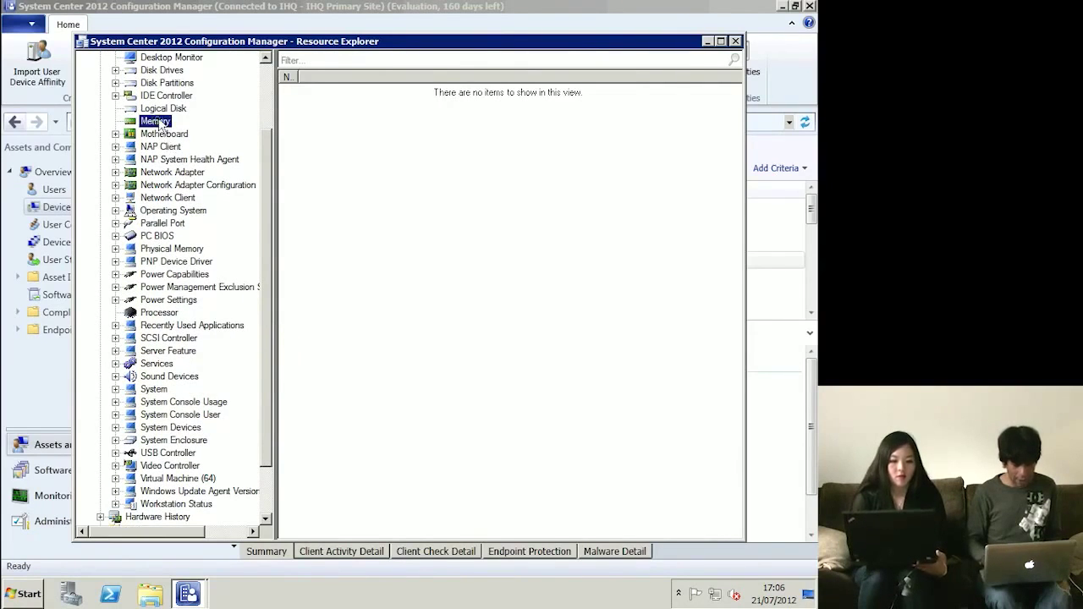
click(169, 109)
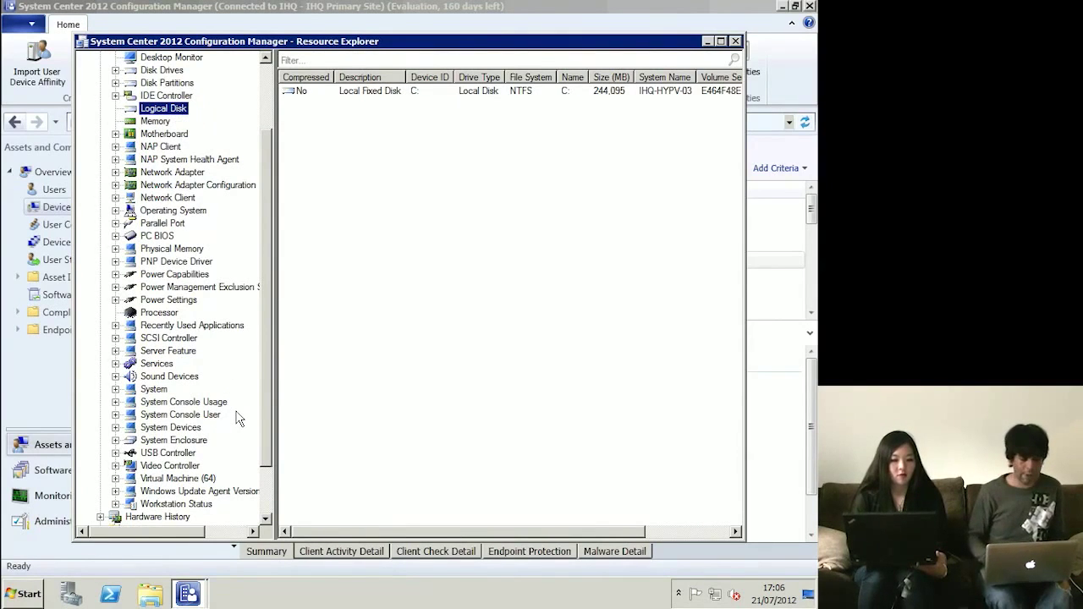
double_click(82, 41)
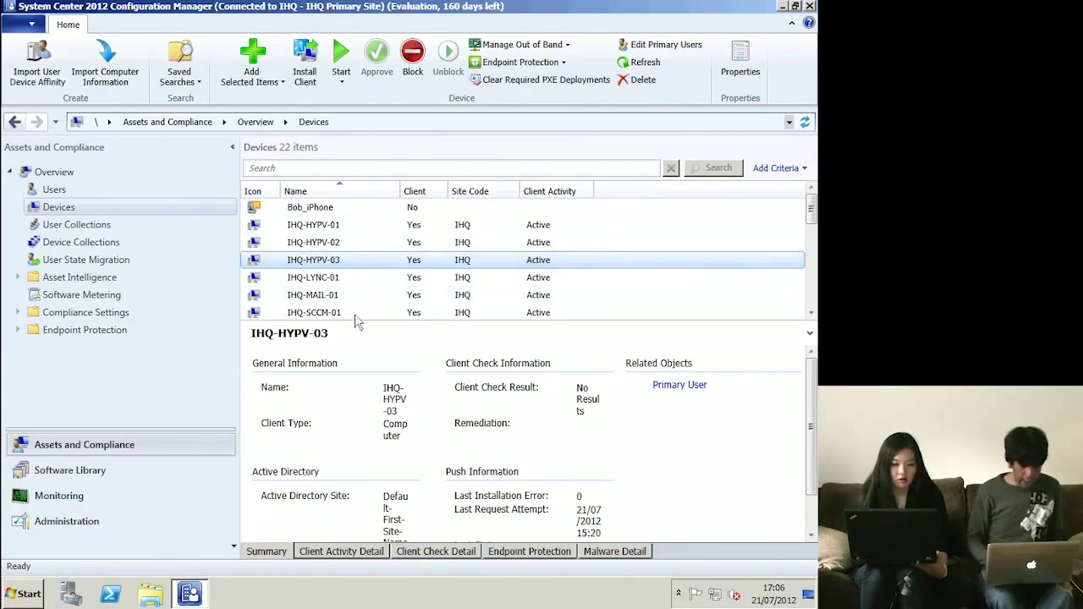
Open the empty build and capture device collection, then go back to Devices
click(85, 243)
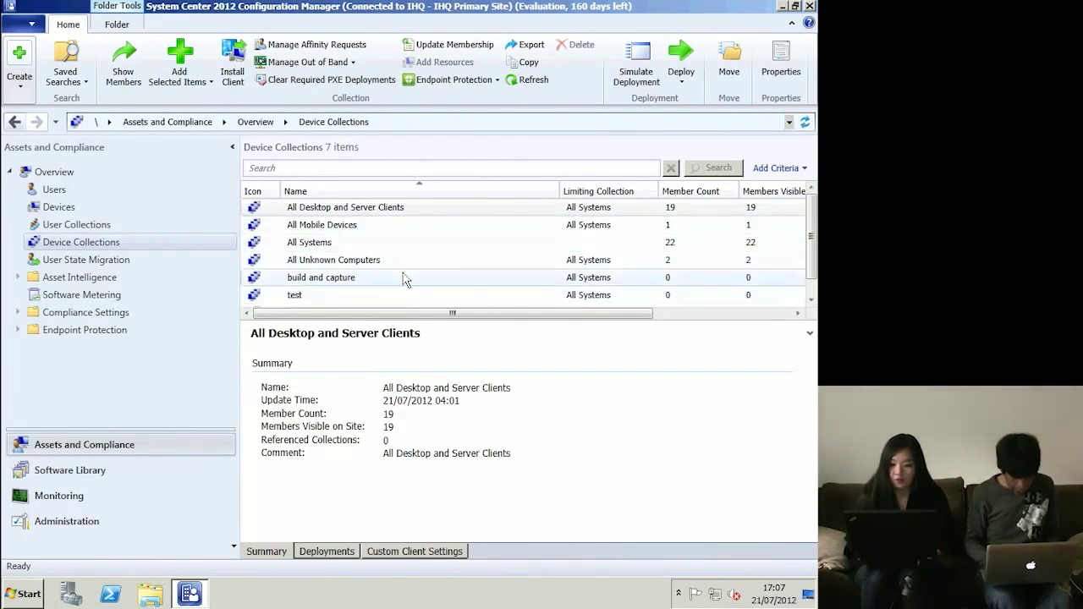
double_click(338, 280)
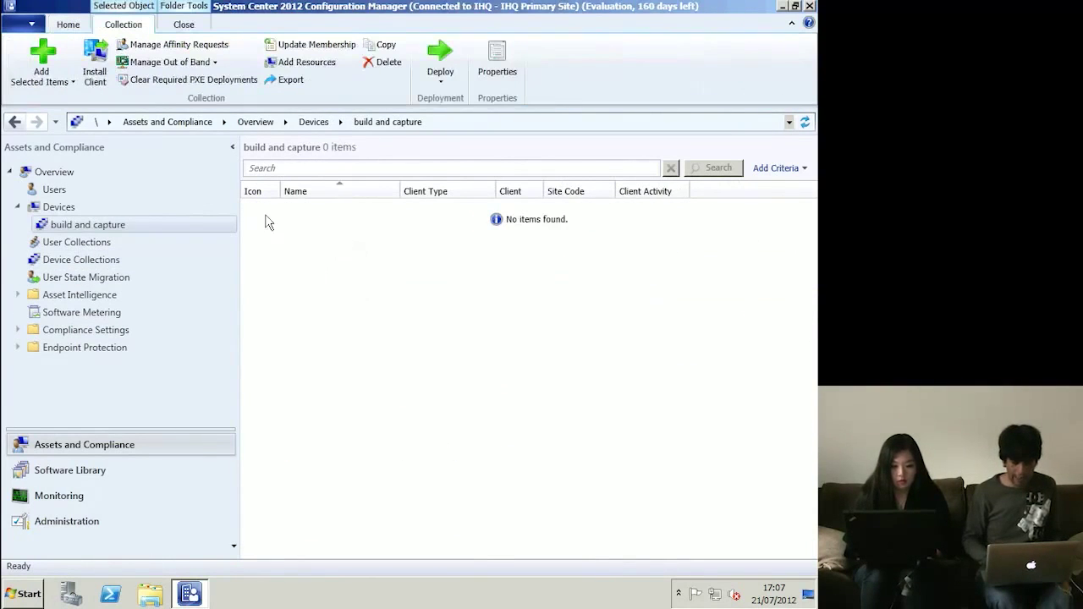
click(61, 210)
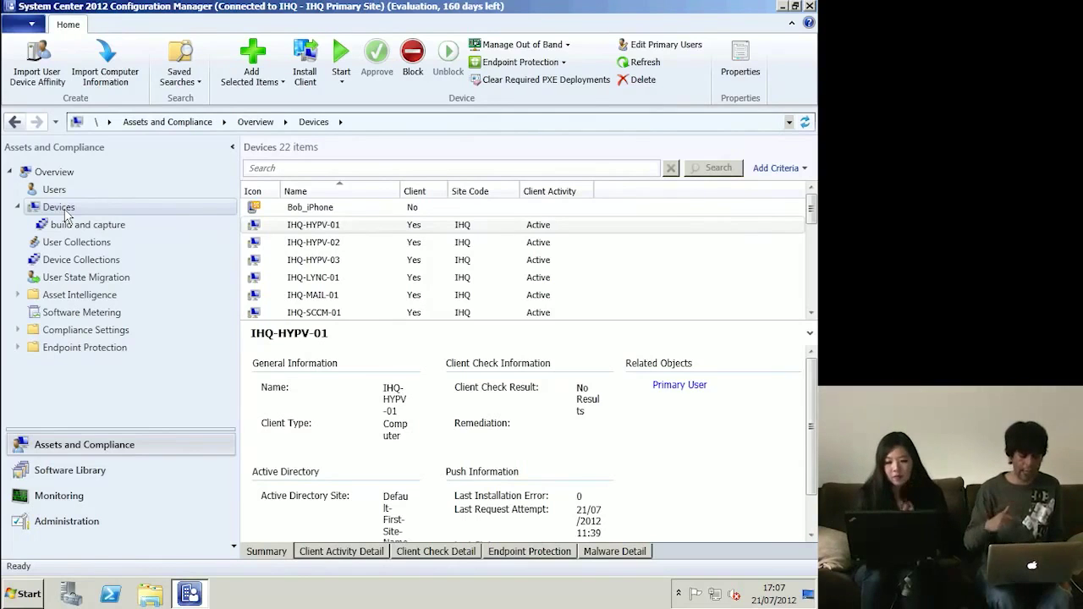
Collapse and re-expand the Devices node, then select the iPhone device to view its summary
click(17, 206)
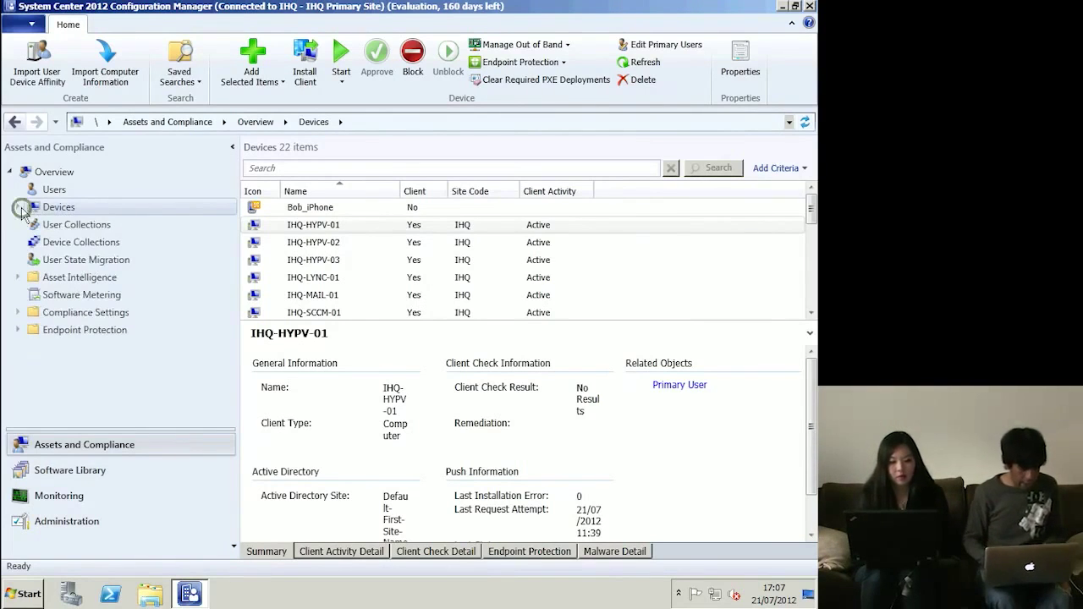
double_click(71, 210)
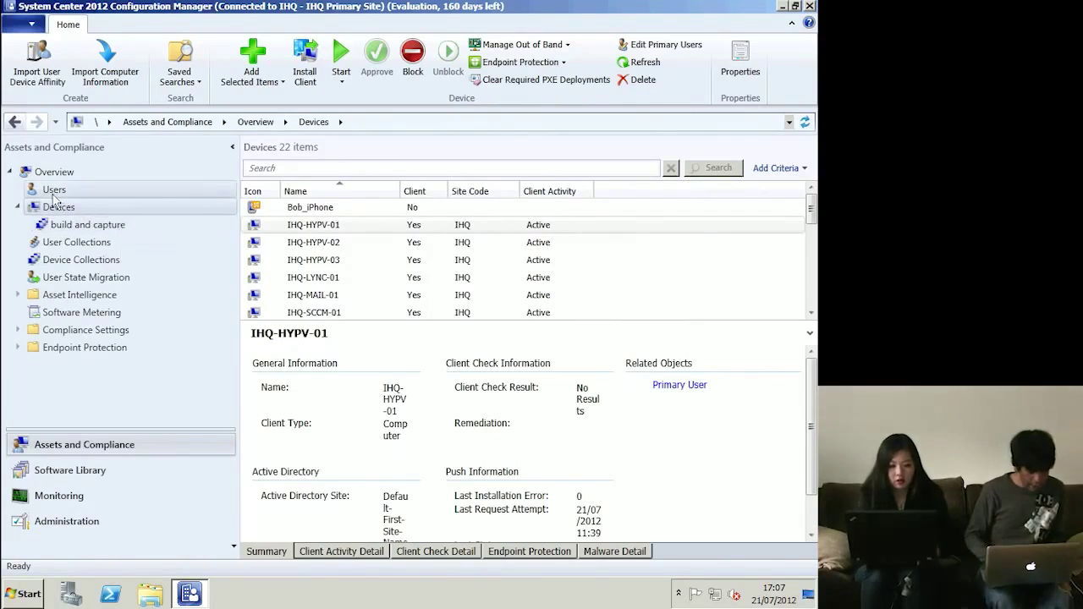
click(327, 222)
click(315, 210)
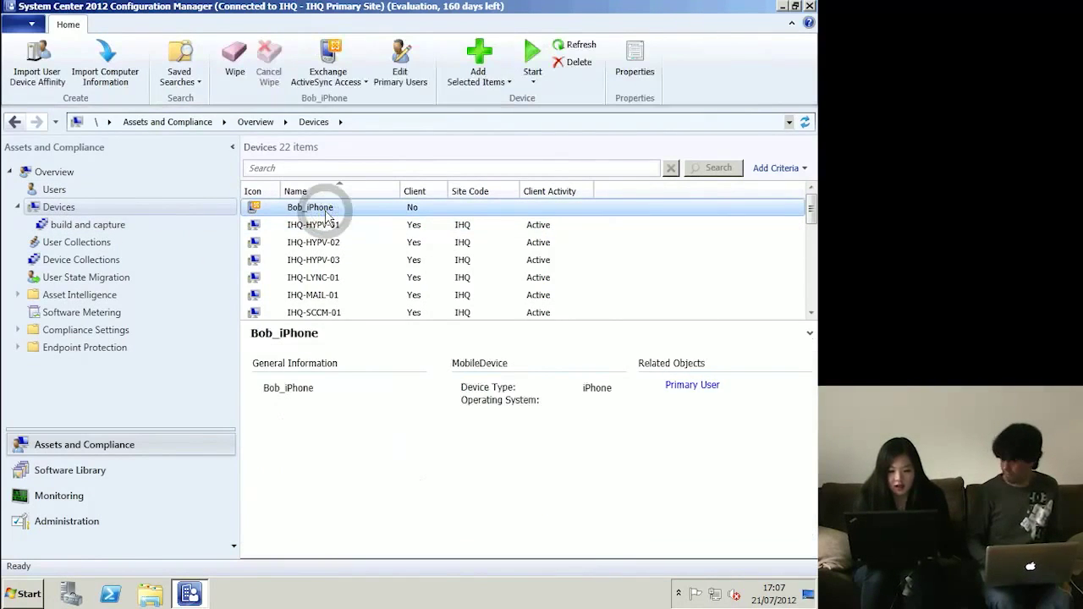
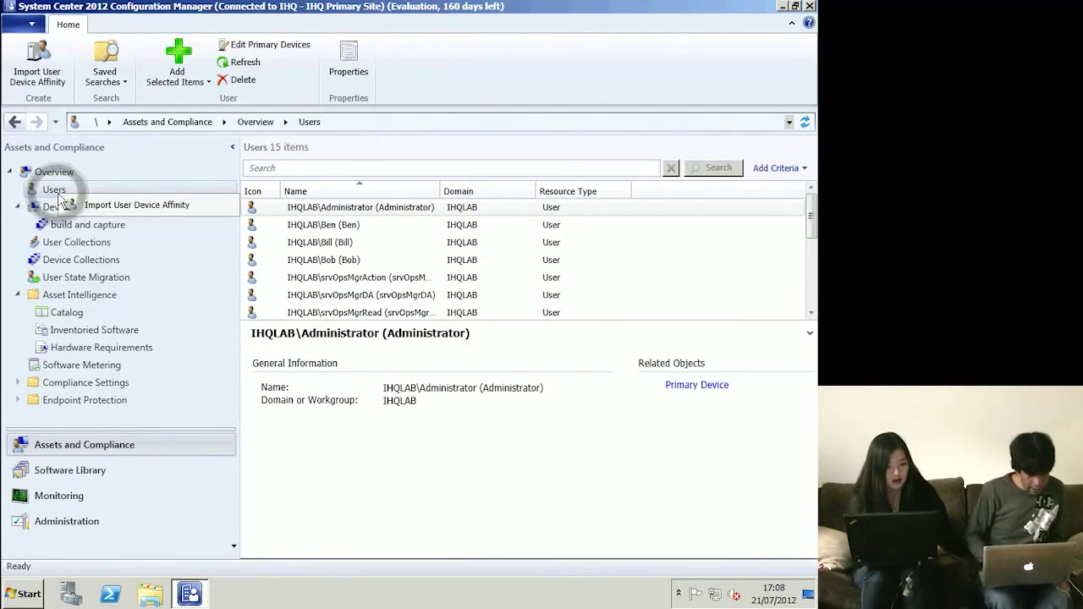
Start a new user collection named 'Sales Users' limited to All Users
click(73, 242)
right_click(74, 248)
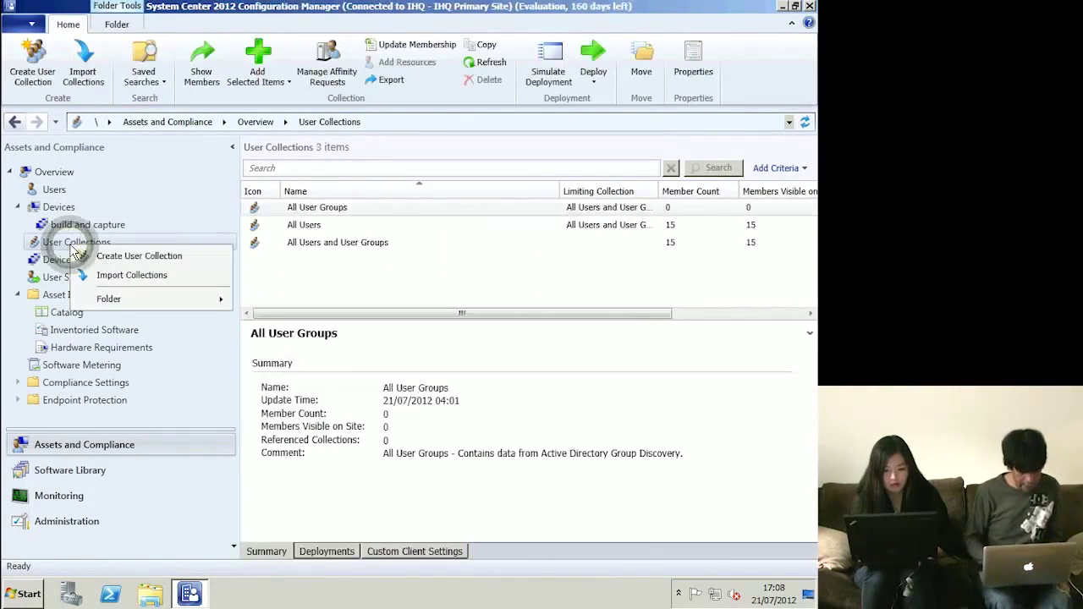
click(139, 255)
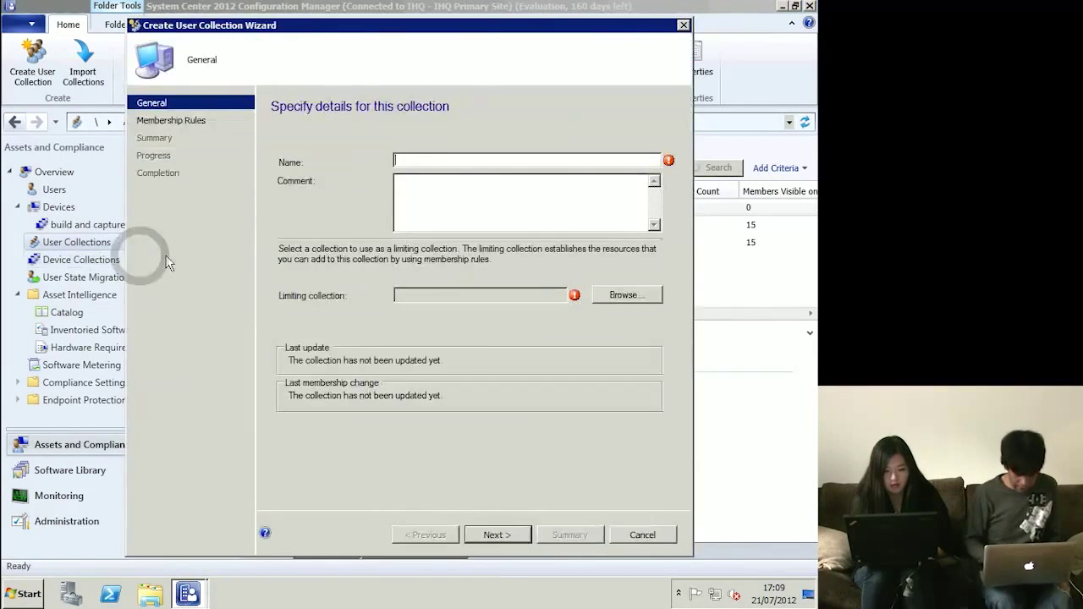
text(Sales Users)
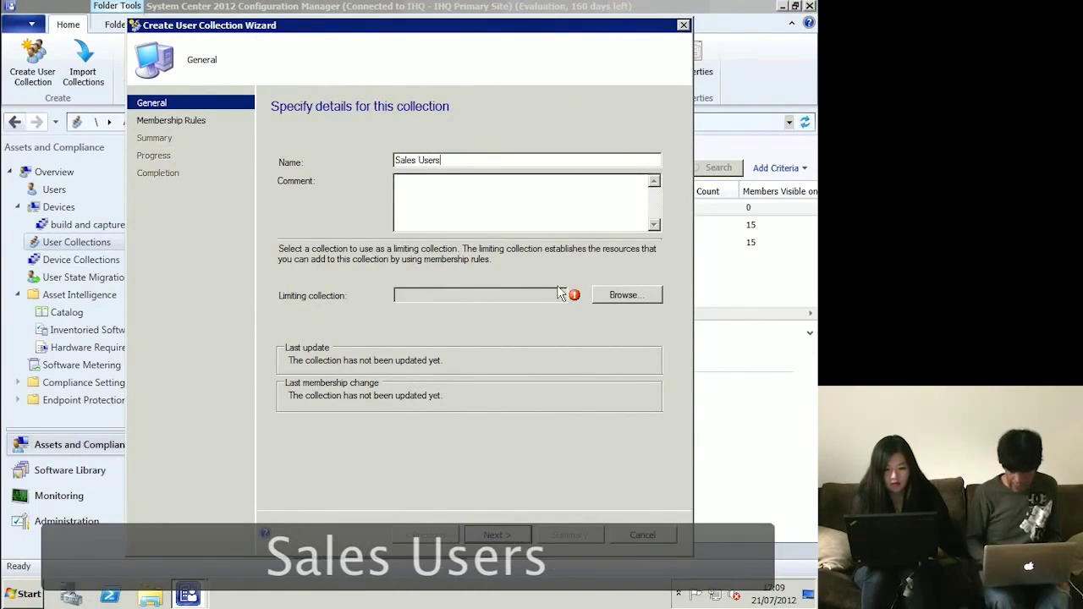
click(633, 296)
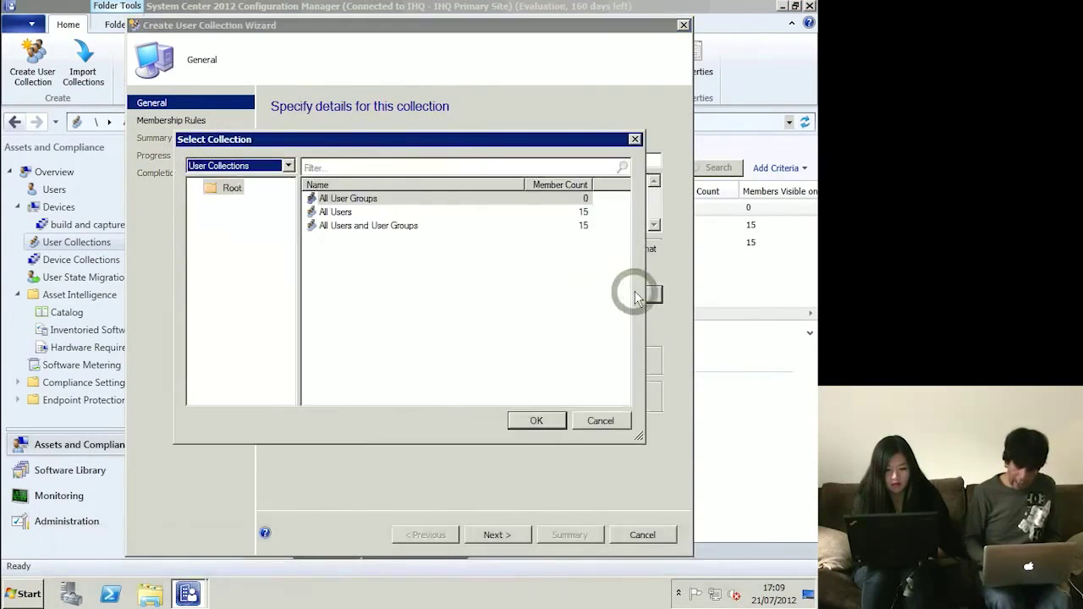
double_click(343, 213)
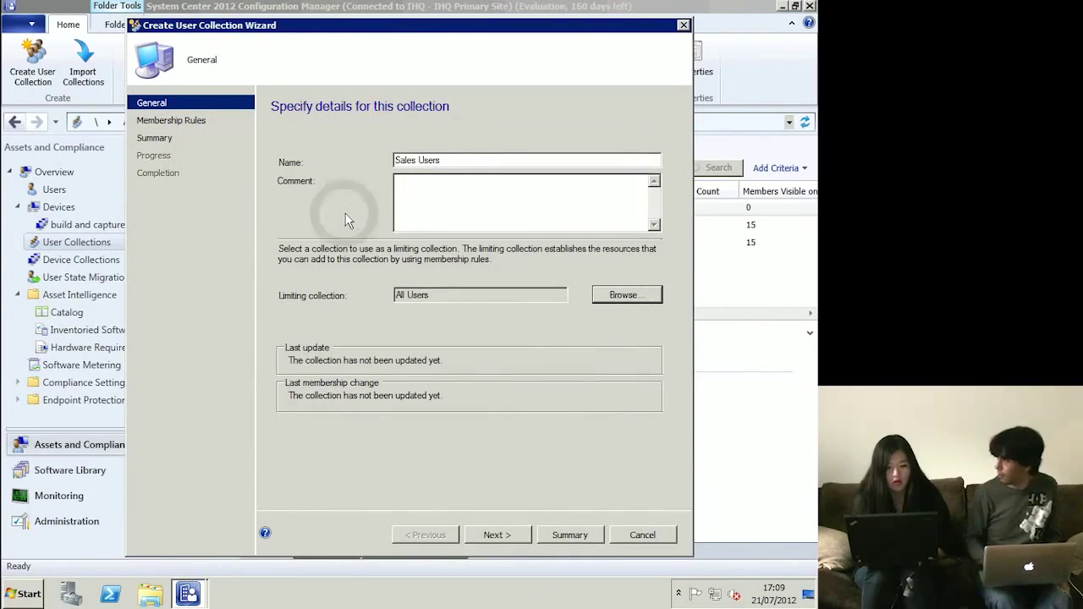
click(464, 414)
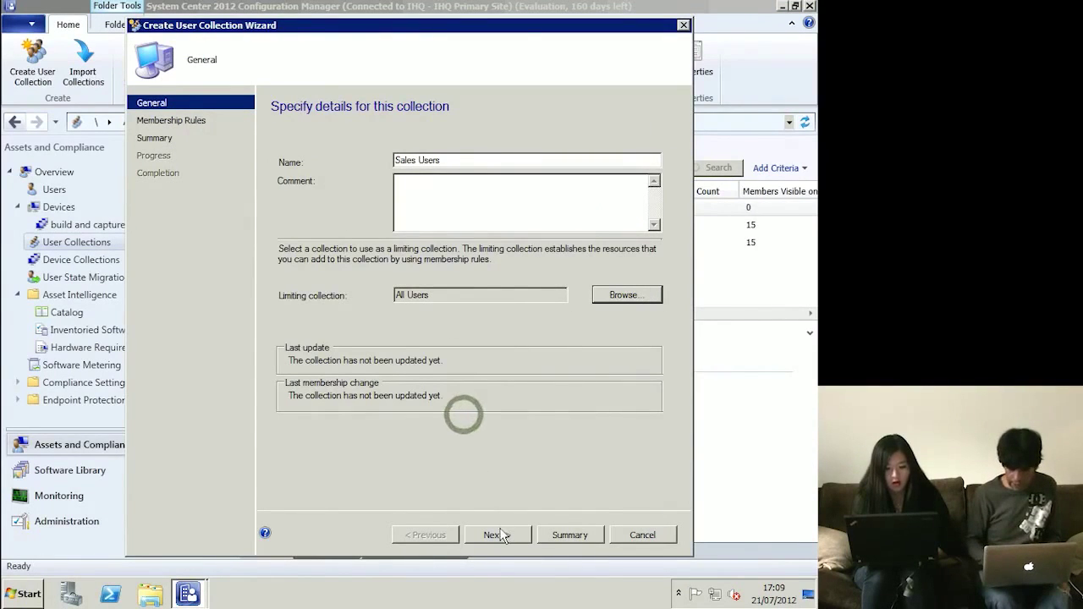
click(493, 534)
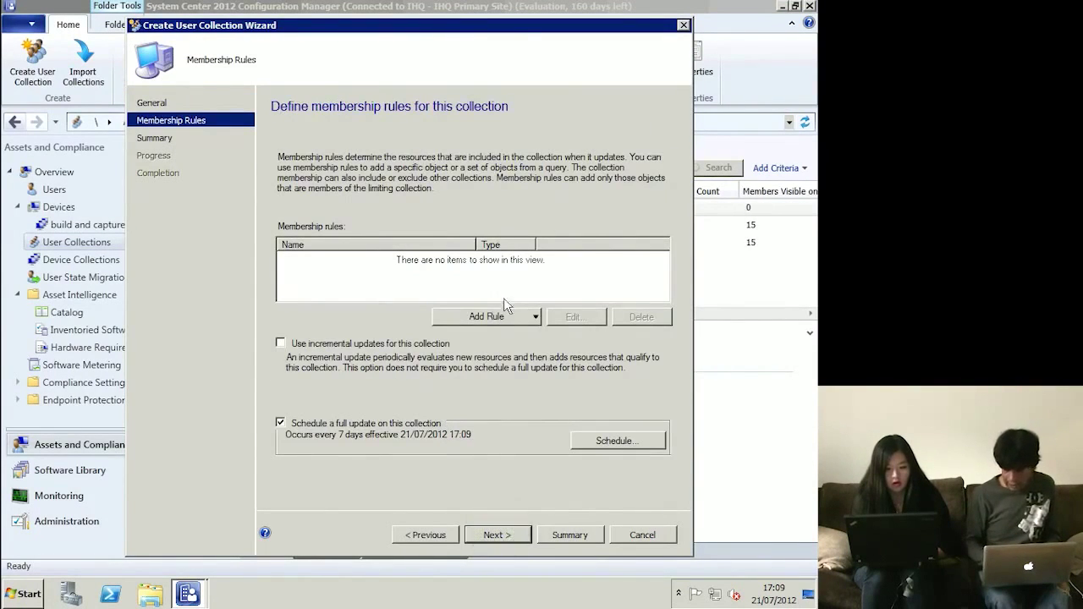
Abandon the wizard at the membership rules step, discarding the unsaved Sales Users collection
click(518, 315)
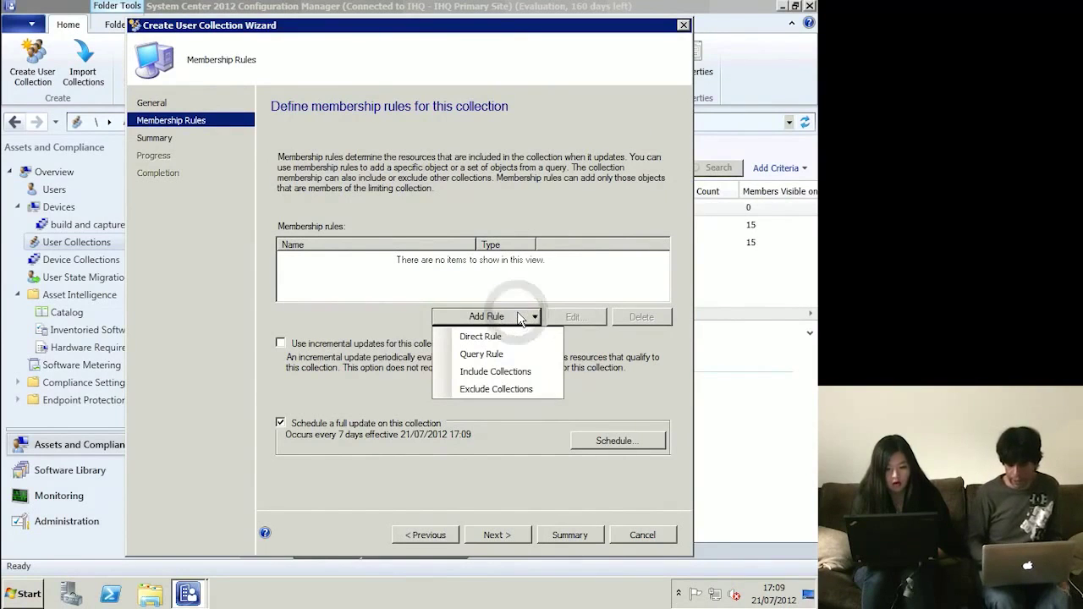
key(Escape)
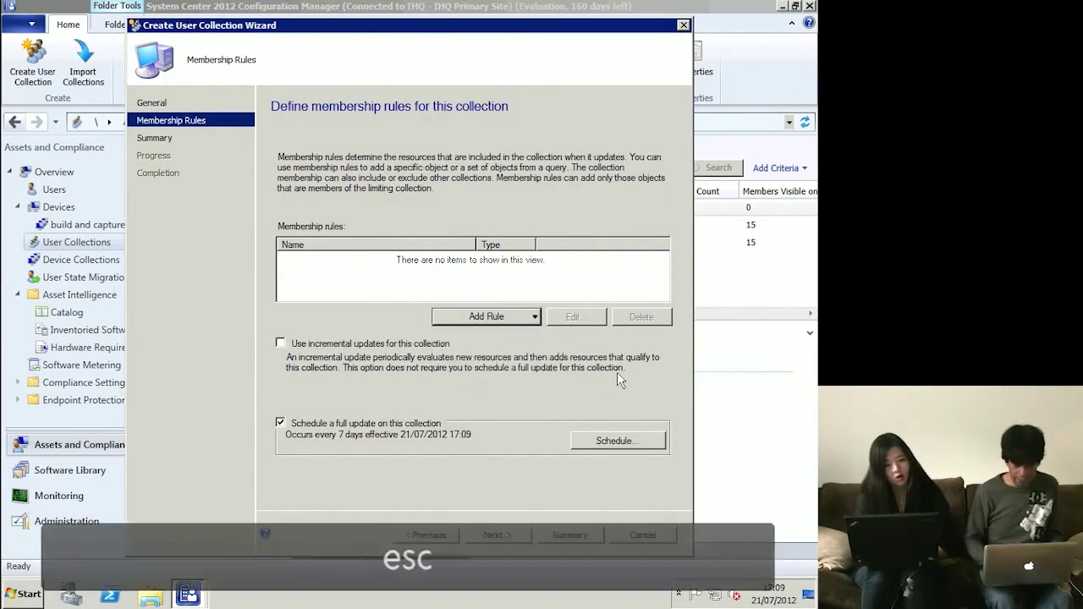
key(Escape)
click(446, 342)
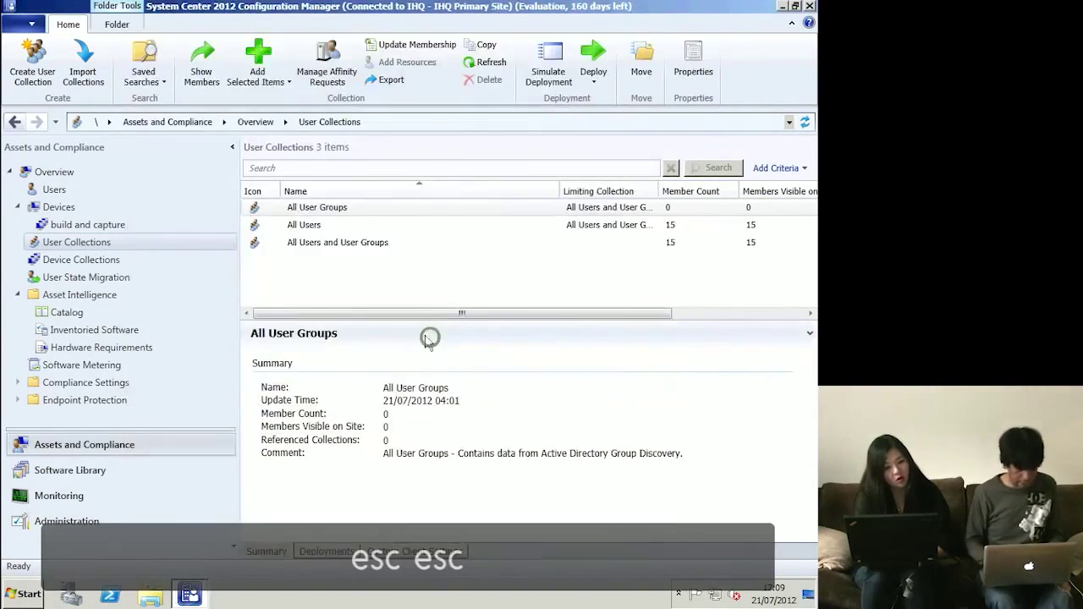
Show the Device Collections list under Devices
click(61, 212)
right_click(59, 210)
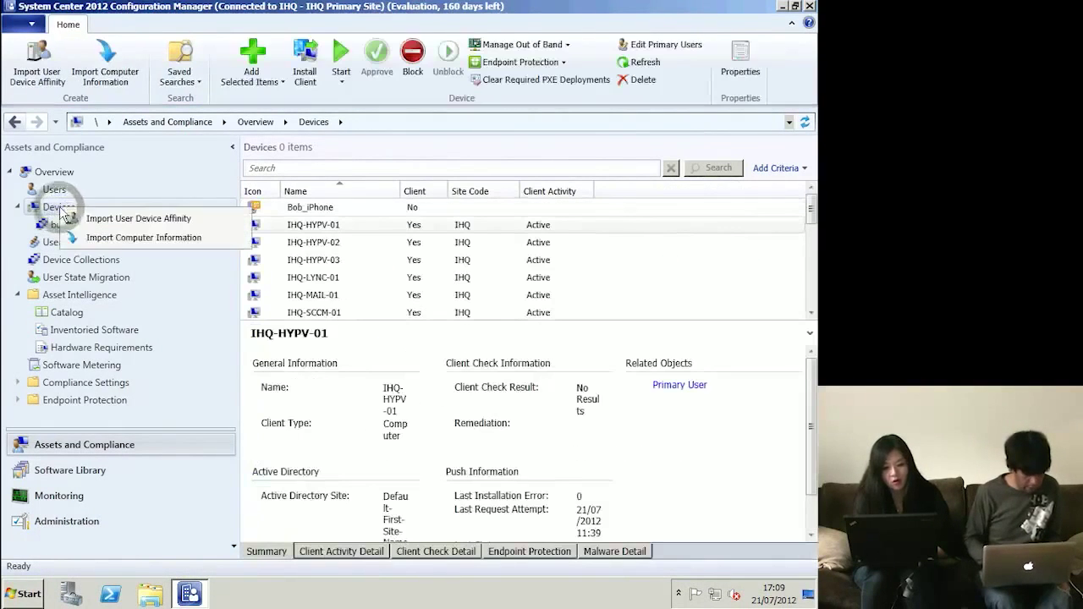
click(79, 259)
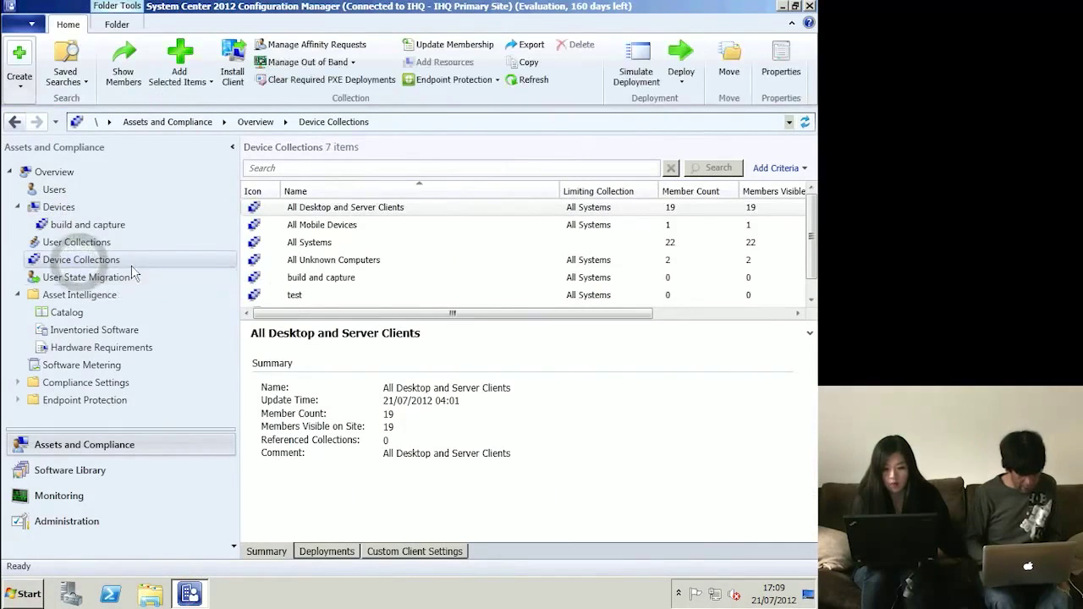
click(111, 262)
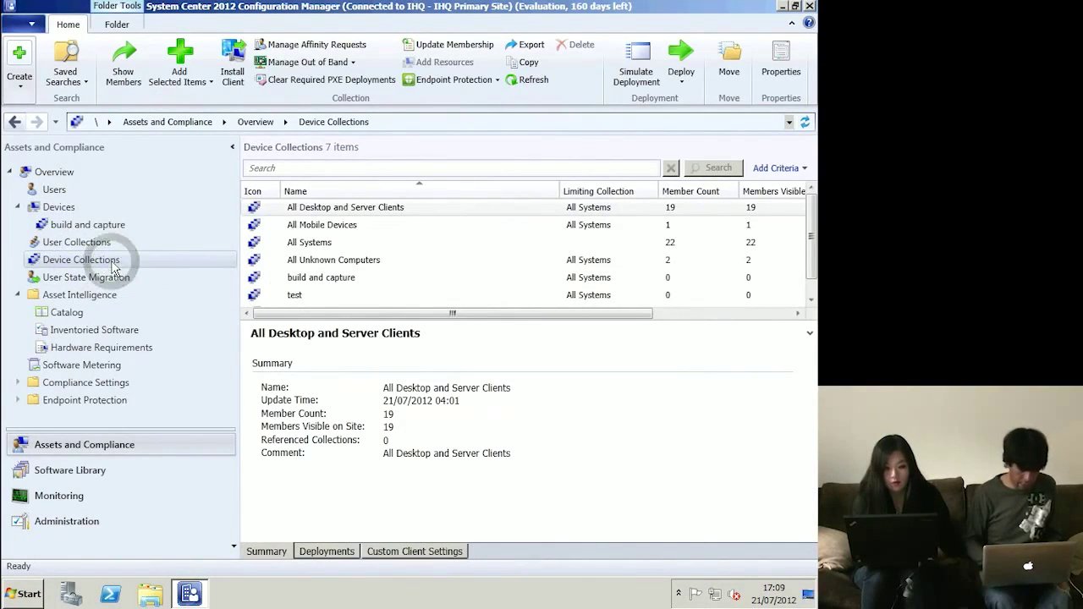
right_click(112, 265)
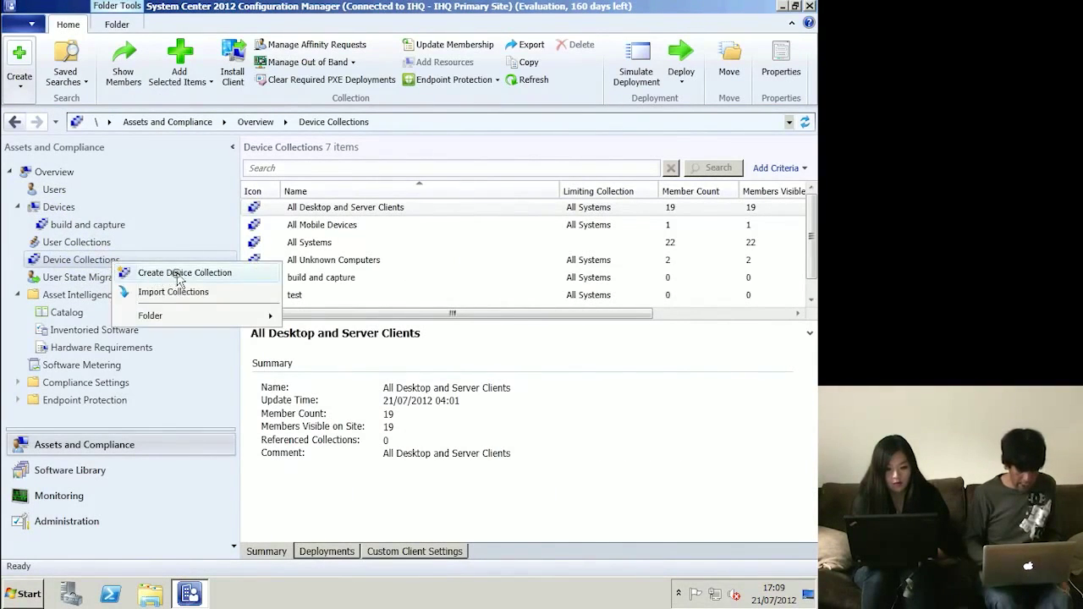
Create a device collection 'Windows 7 Machines' limited to All Systems, reaching membership rules
click(179, 274)
text(Windows 7 Machines)
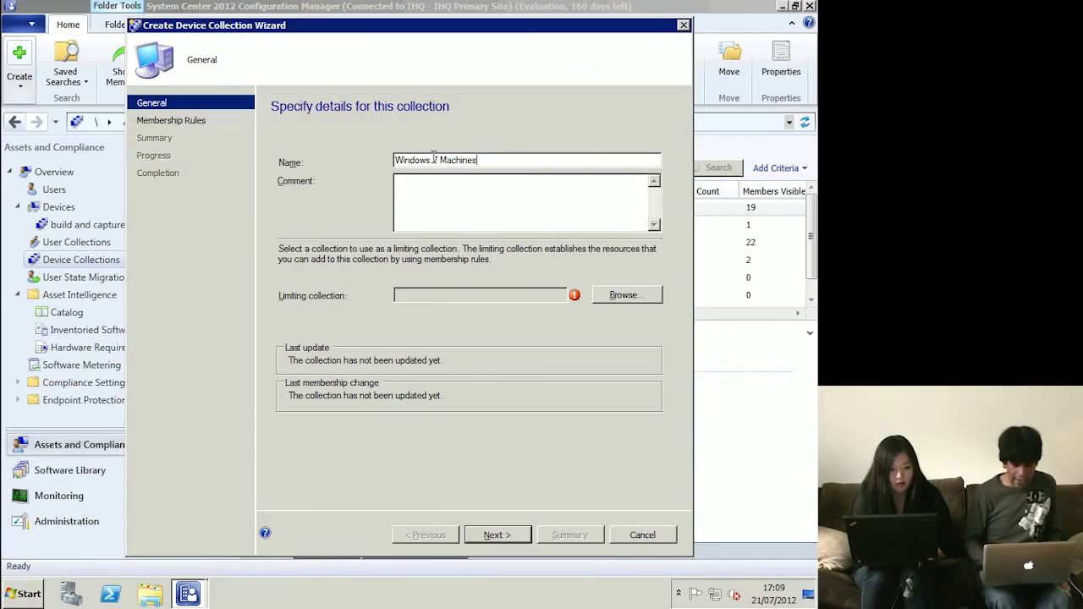
click(620, 293)
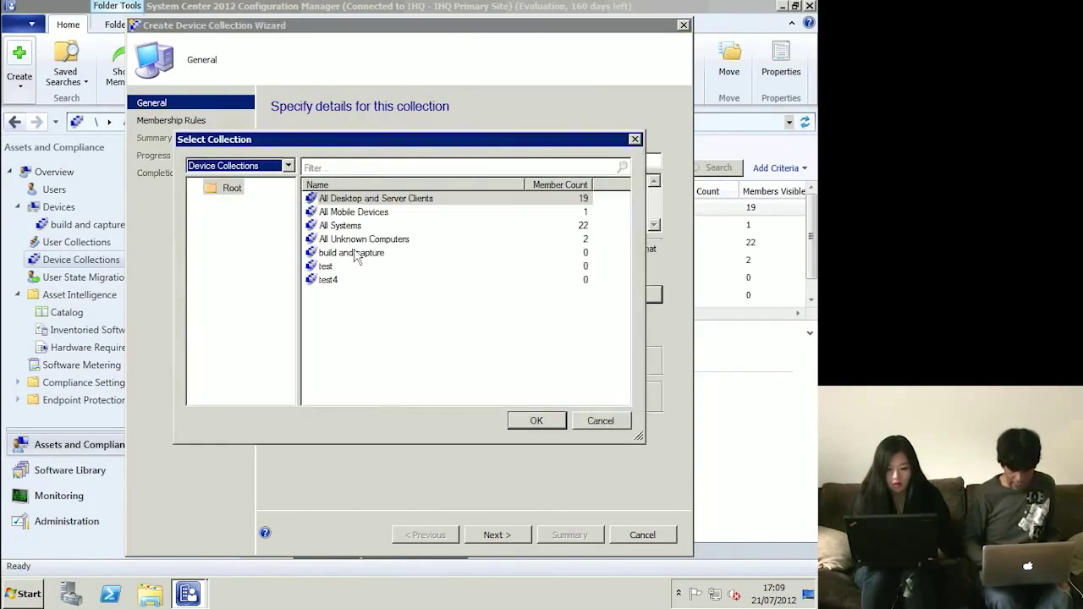
double_click(347, 227)
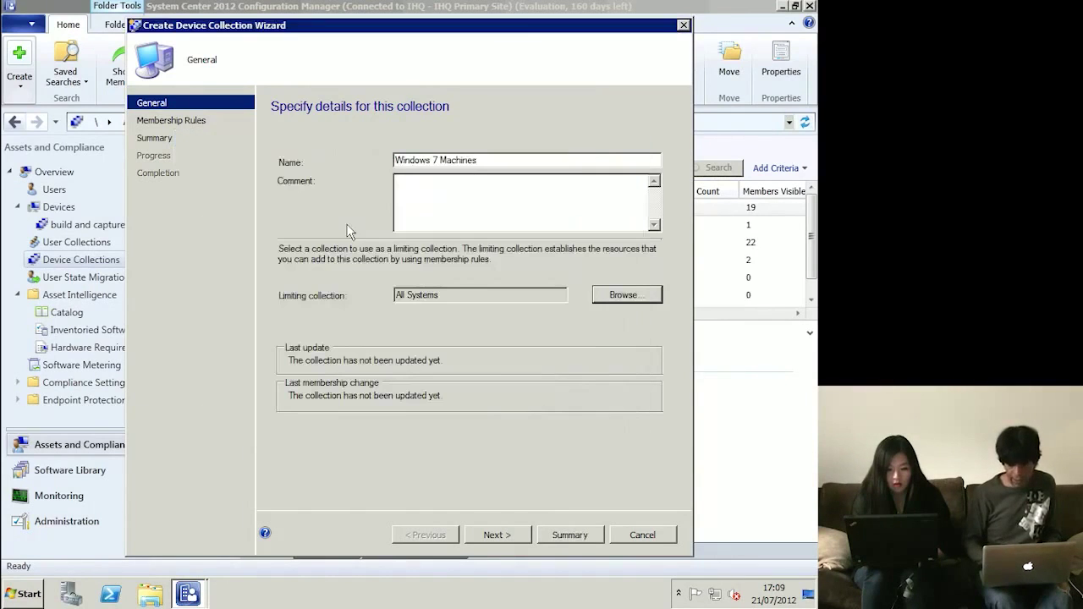
click(497, 534)
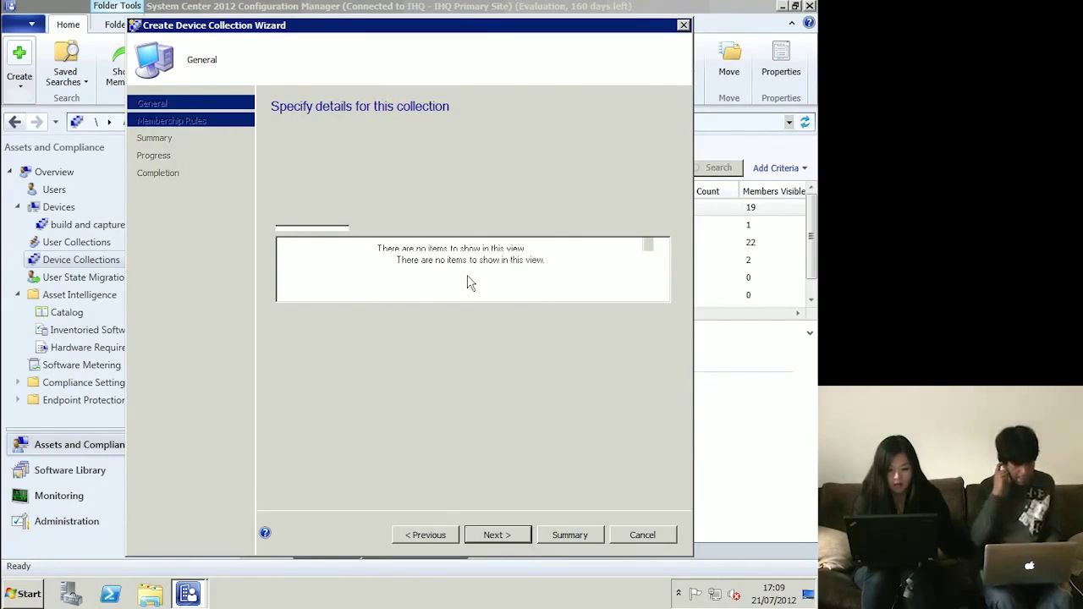
click(508, 317)
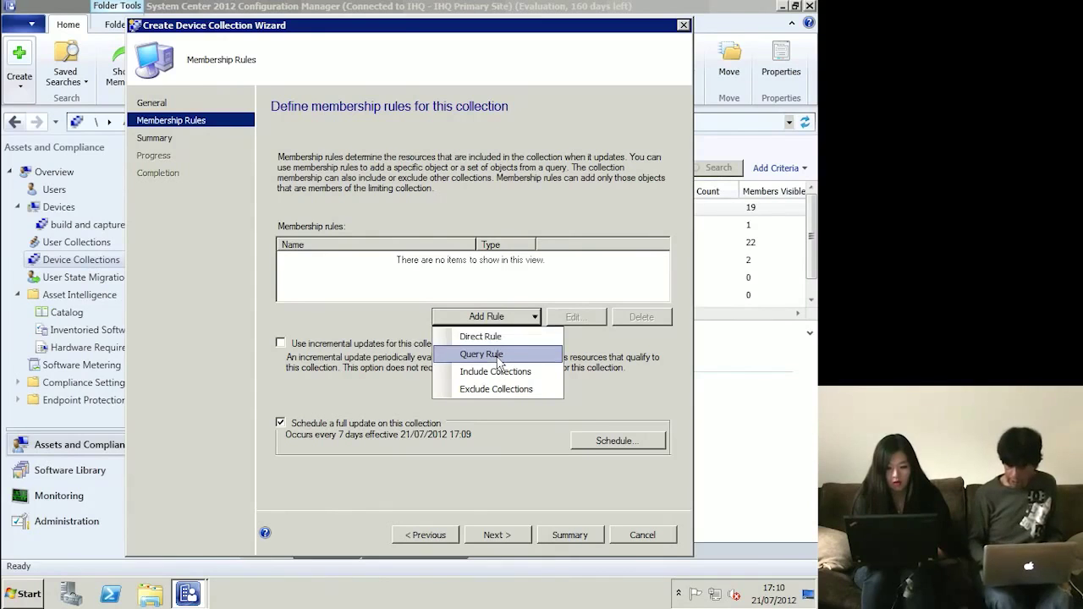
Add a query rule named 'Query for Win7' and begin editing its query statement
click(498, 358)
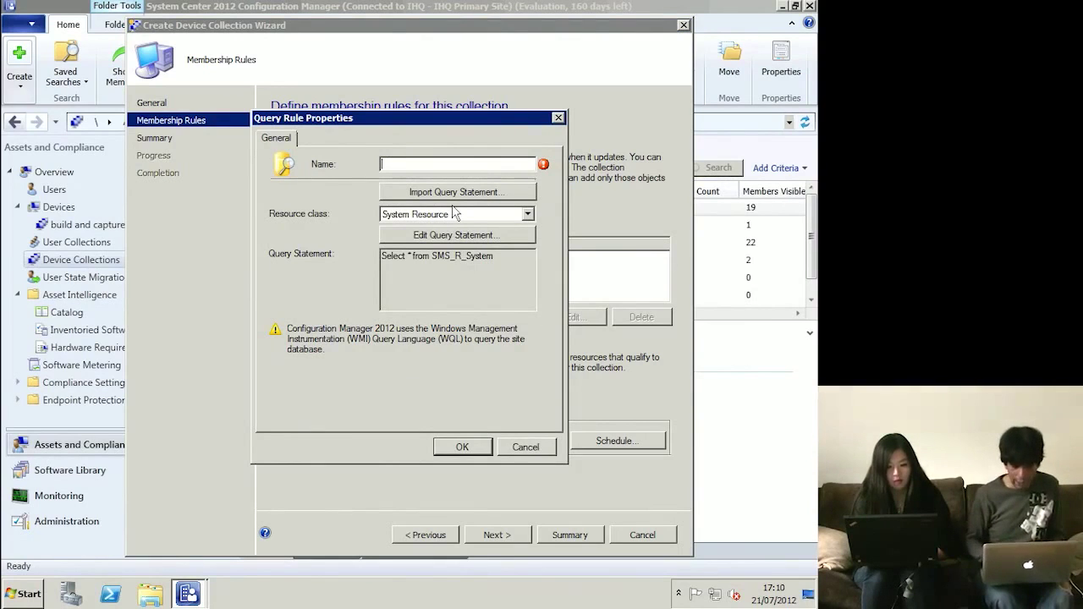
text(Q)
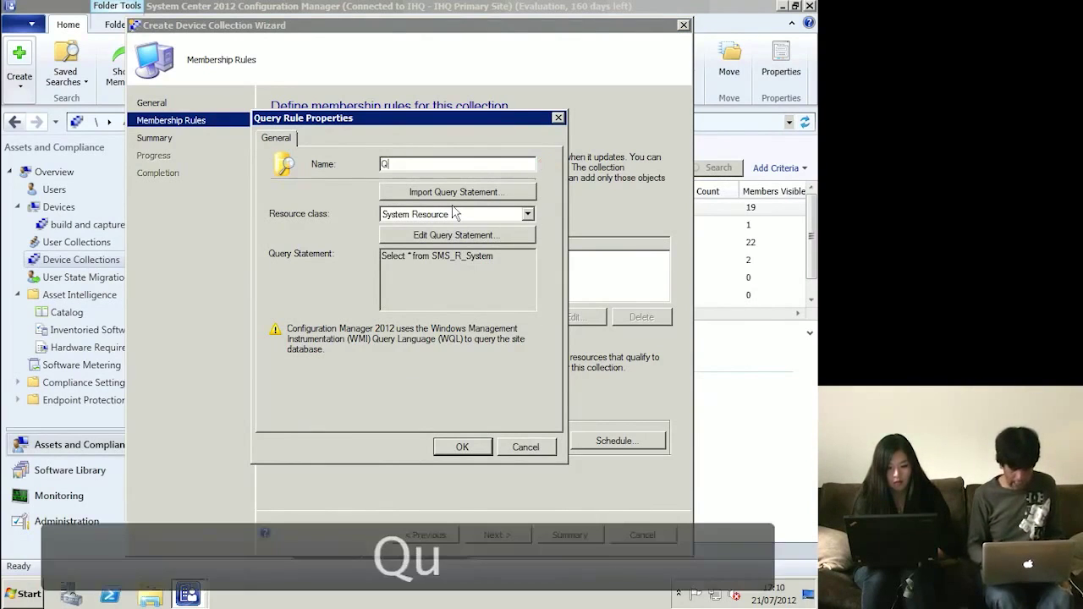
text(uery)
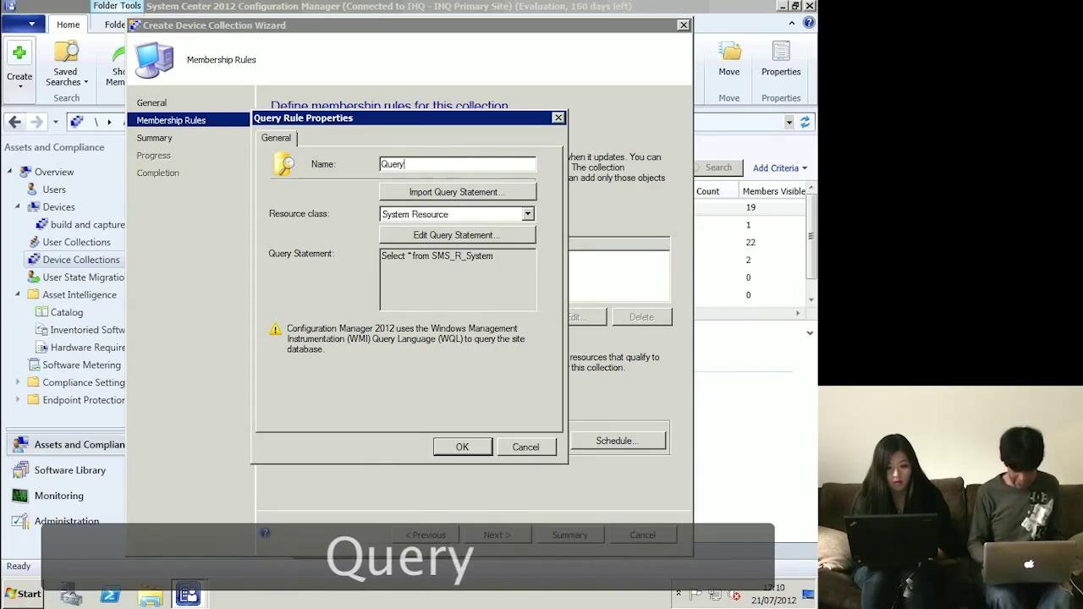
text( for Win7)
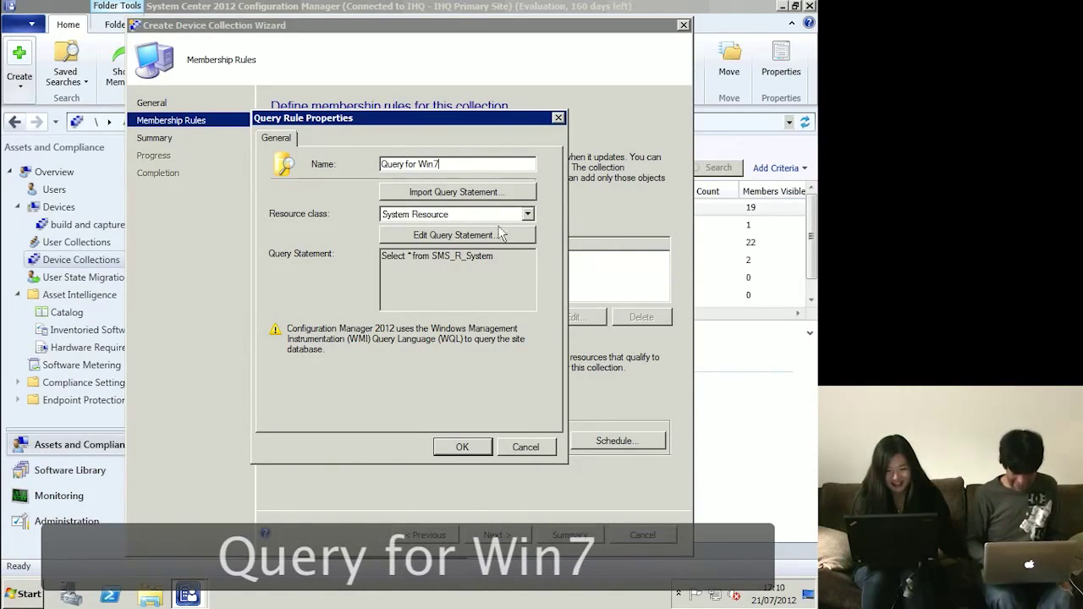
click(457, 235)
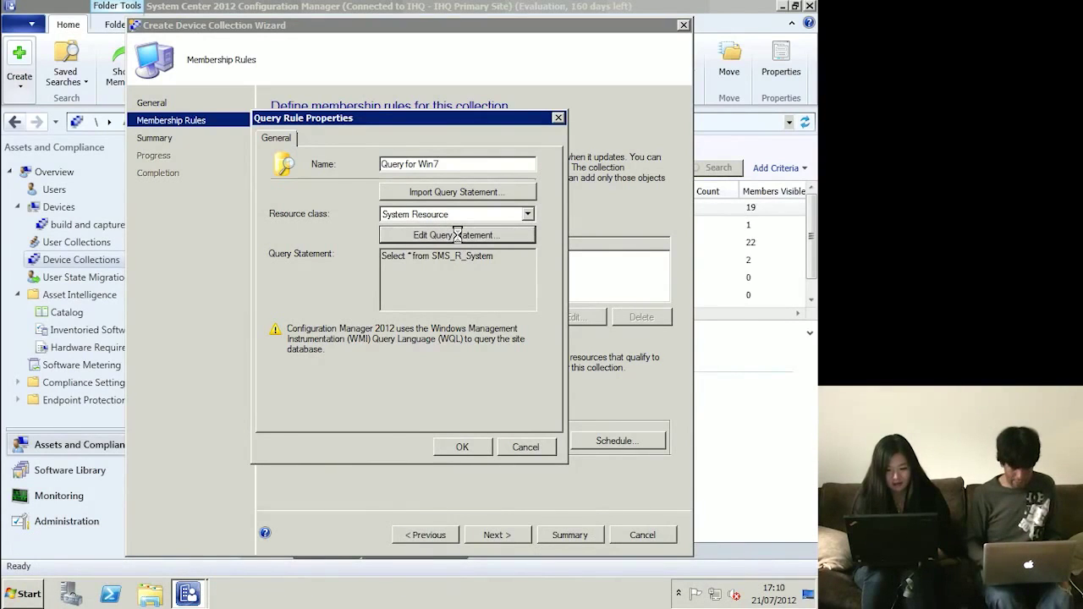
Add a new query criterion using System Resource as the attribute class
click(311, 140)
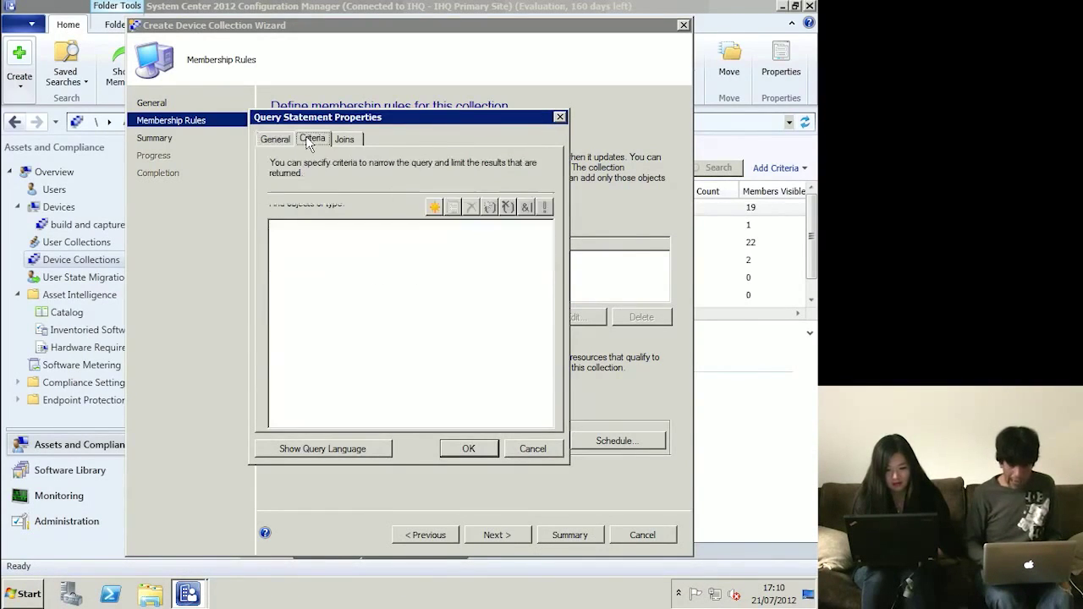
click(434, 210)
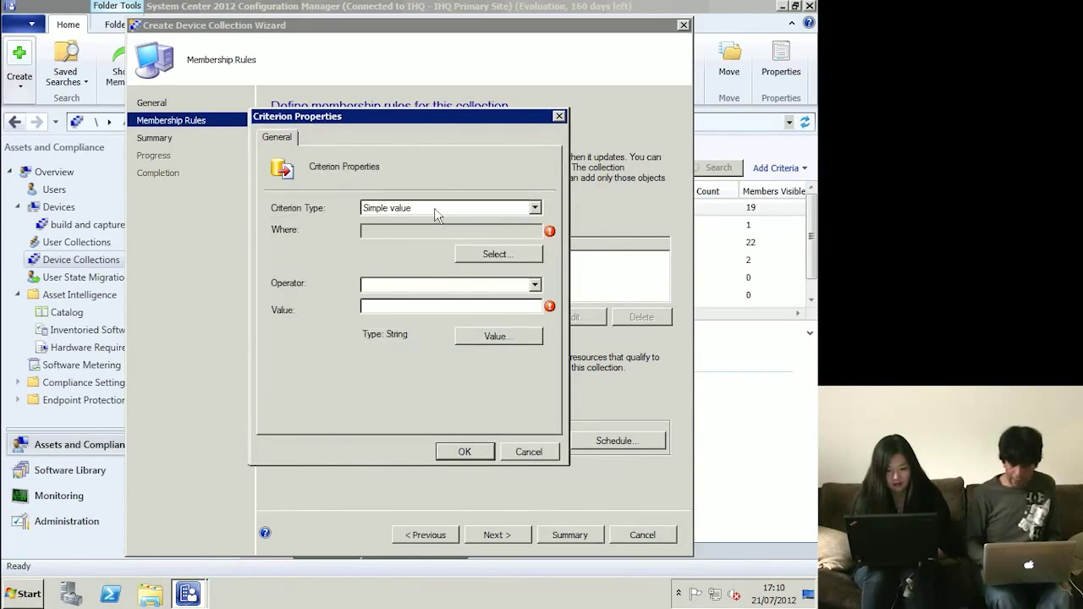
click(482, 254)
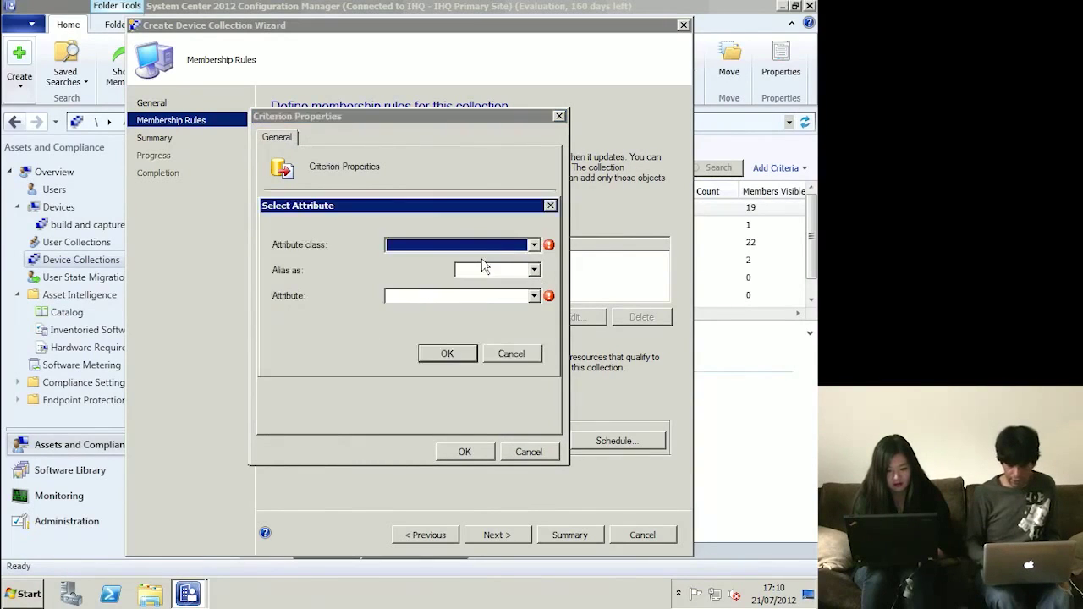
click(503, 245)
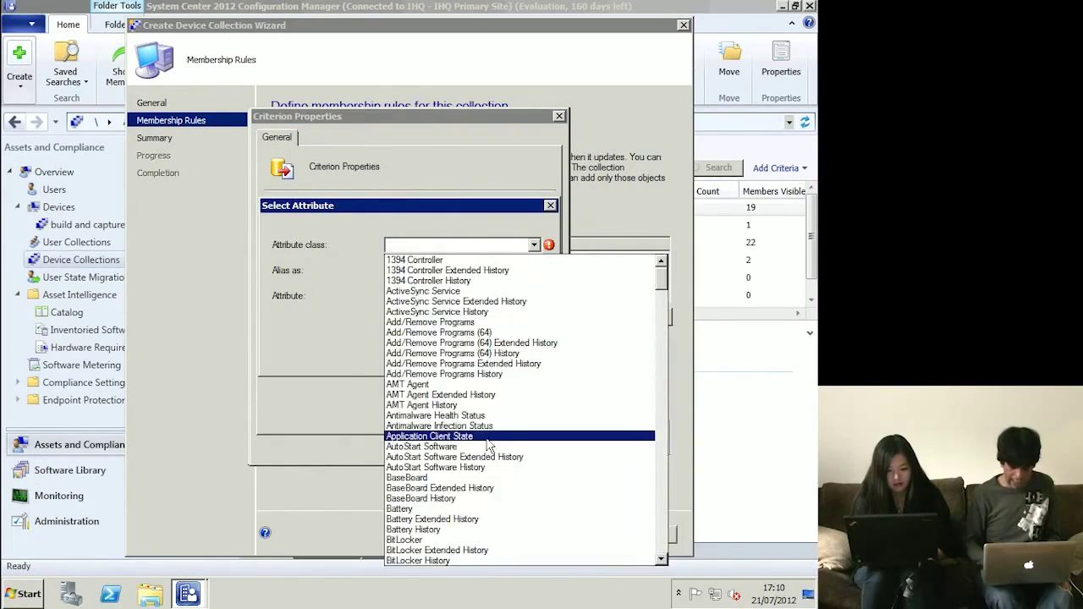
scroll(489, 446, down, 10)
scroll(489, 446, down, 15)
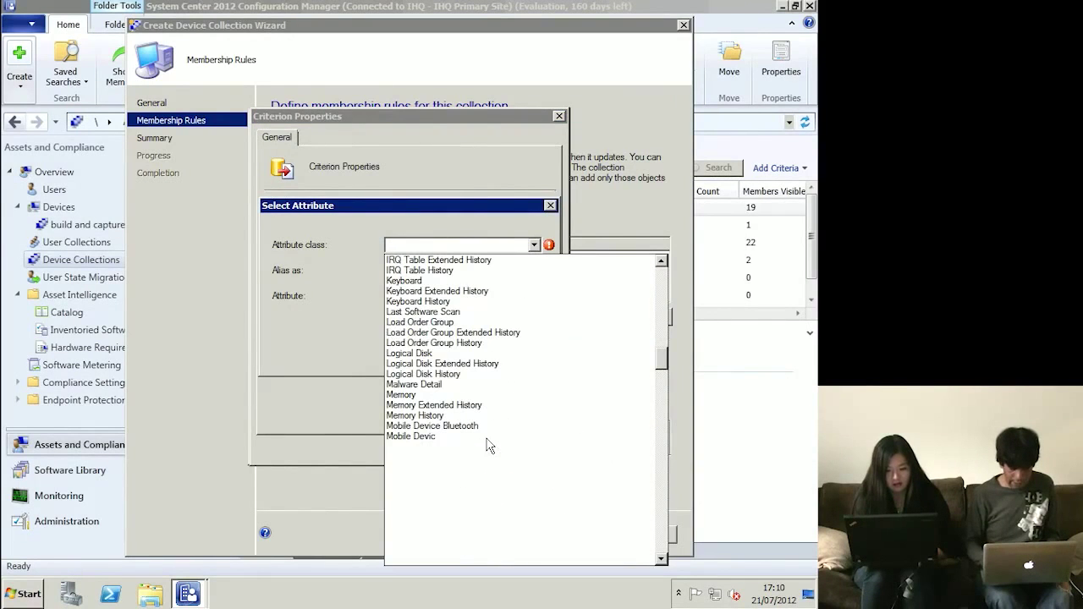
scroll(465, 351, down, 10)
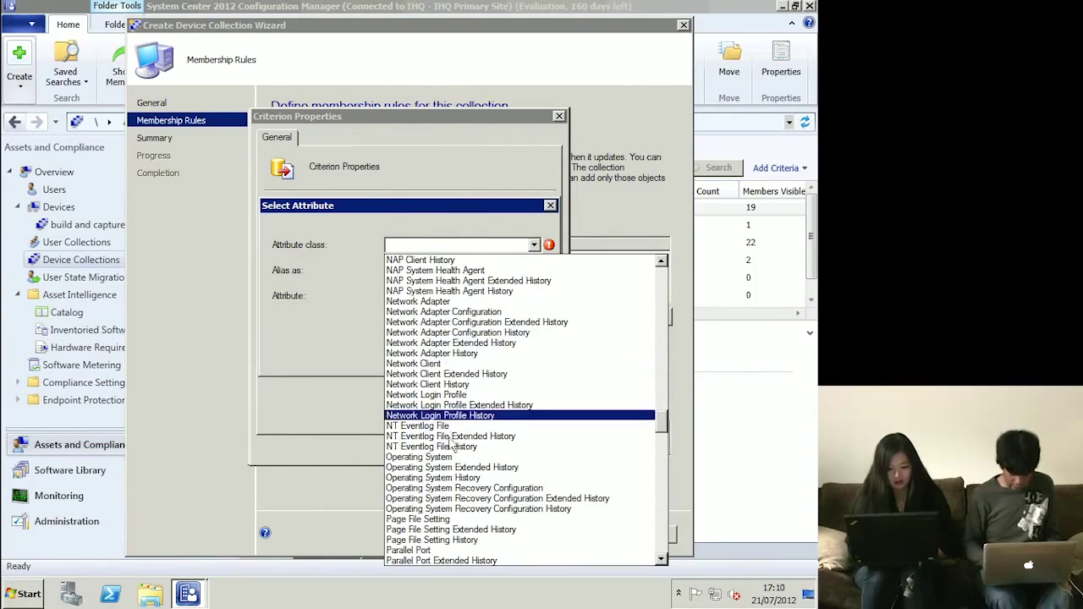
text(sy)
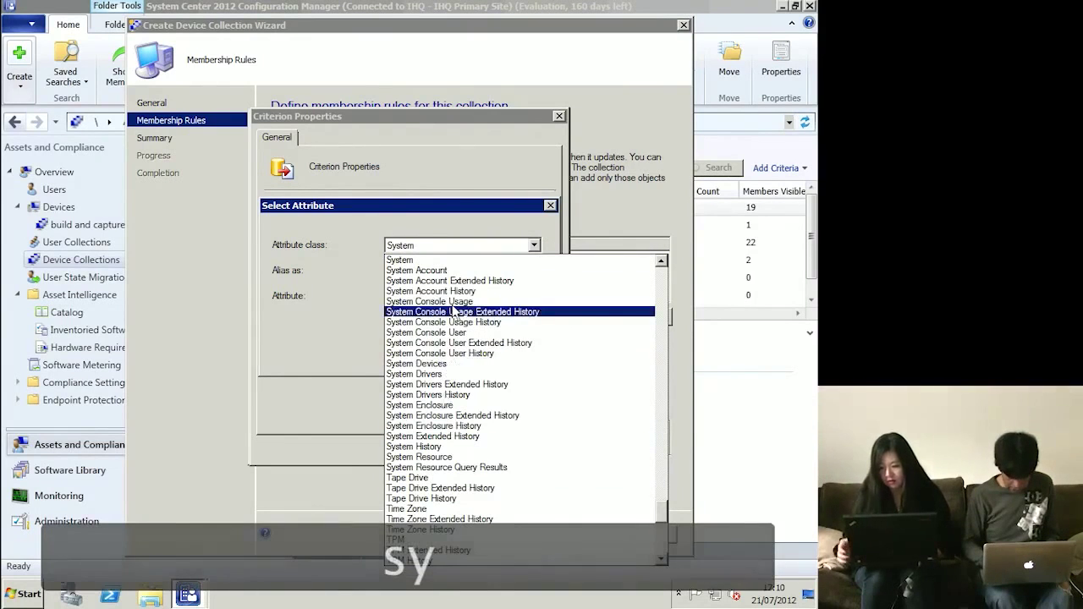
click(446, 458)
Choose the Operating System Name and Version attribute for the criterion
click(436, 301)
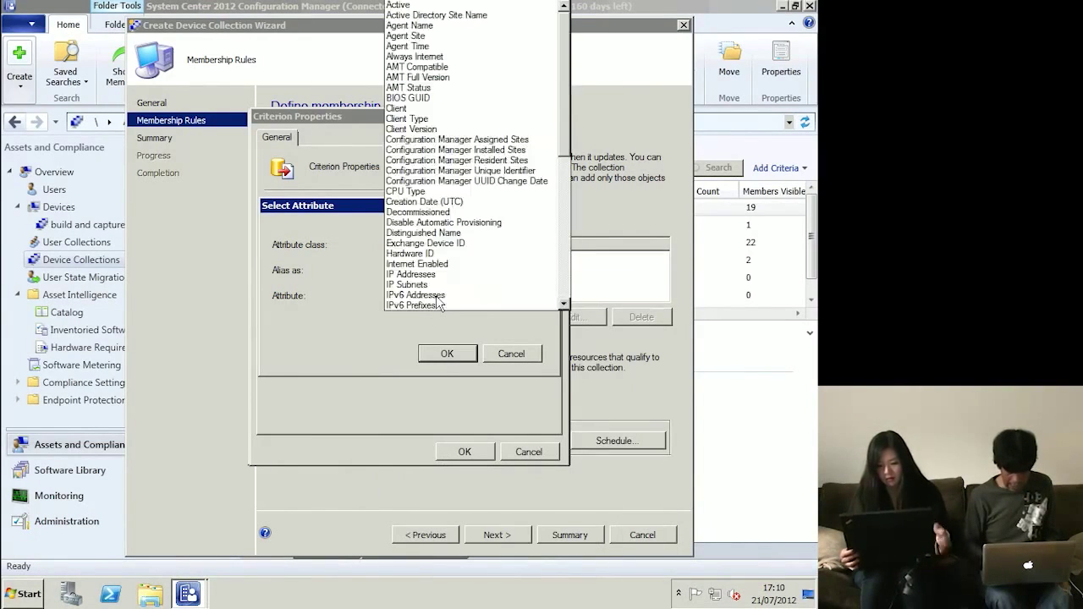
scroll(457, 245, down, 10)
click(448, 232)
text(op)
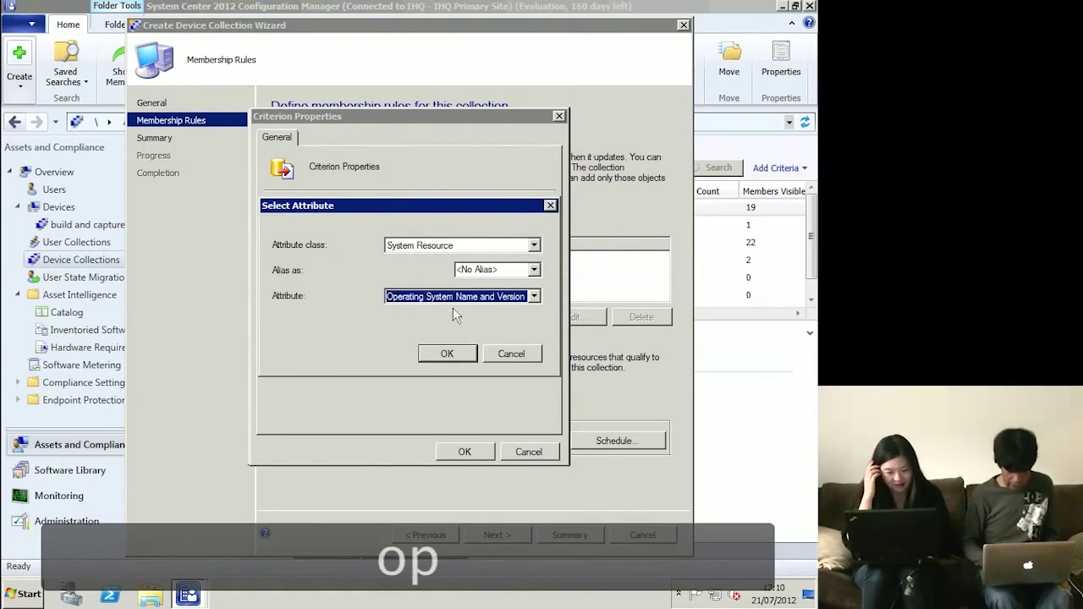
click(462, 354)
Set the value to Microsoft Windows NT Workstation 6.1 and save the query statement
click(466, 338)
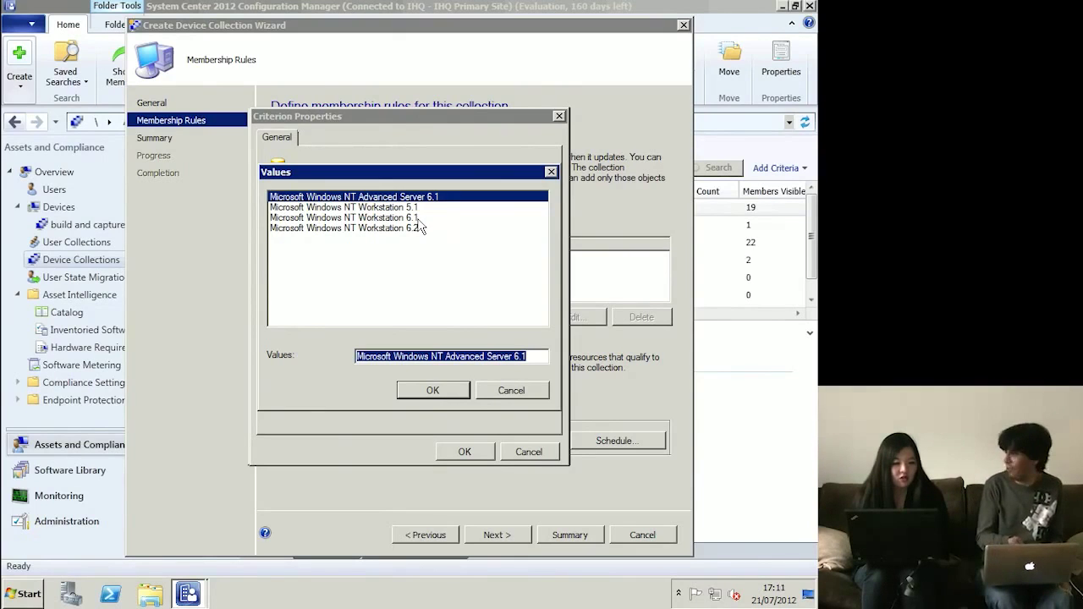
click(418, 218)
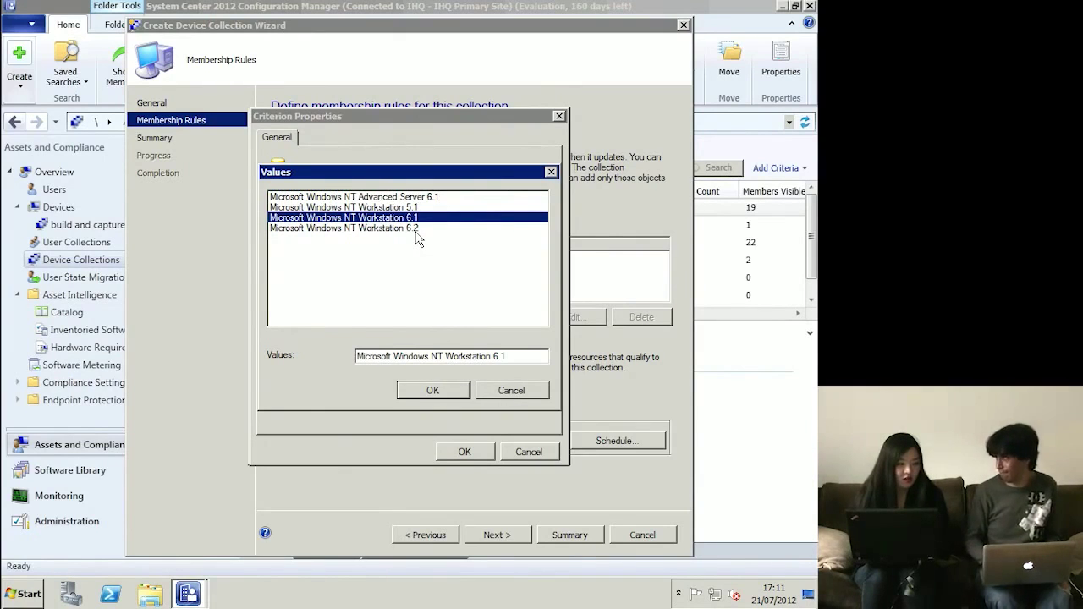
click(450, 392)
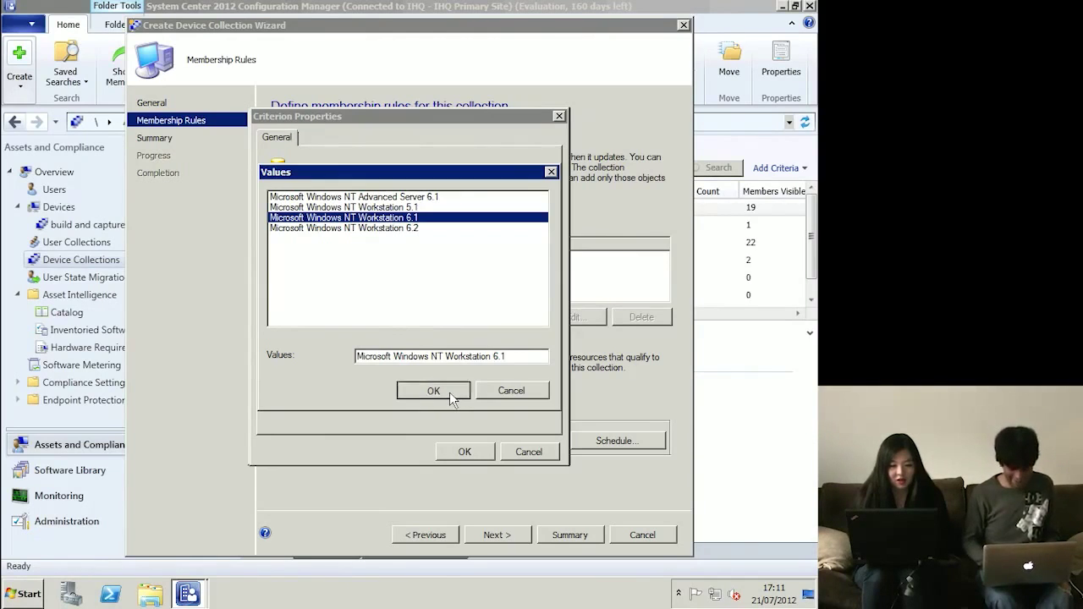
click(471, 453)
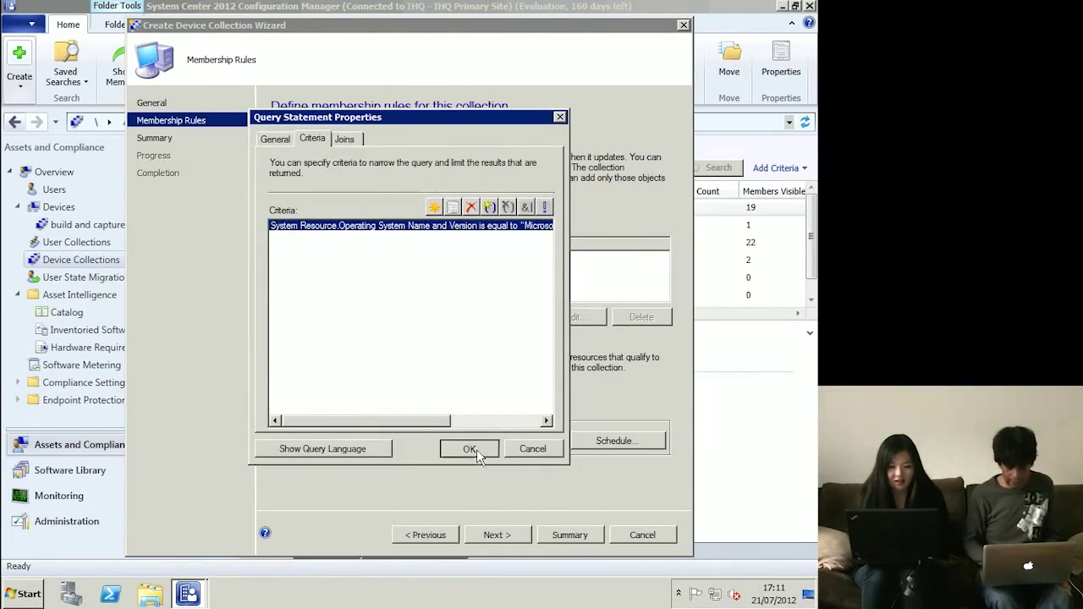
click(476, 449)
Accept the Query for Win7 rule and complete the Windows 7 Machines collection wizard
click(475, 452)
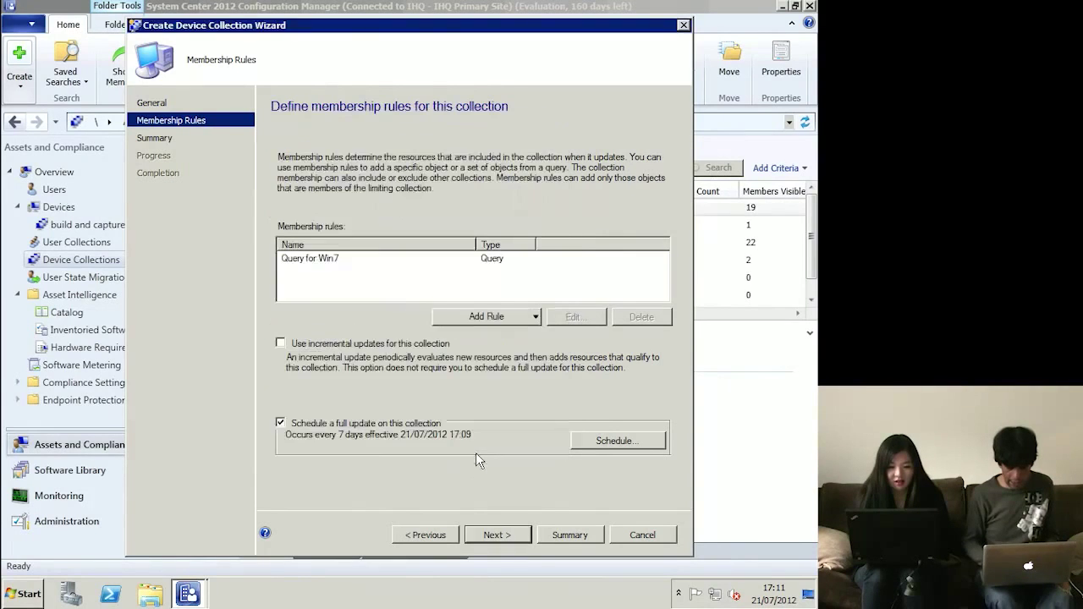
click(496, 534)
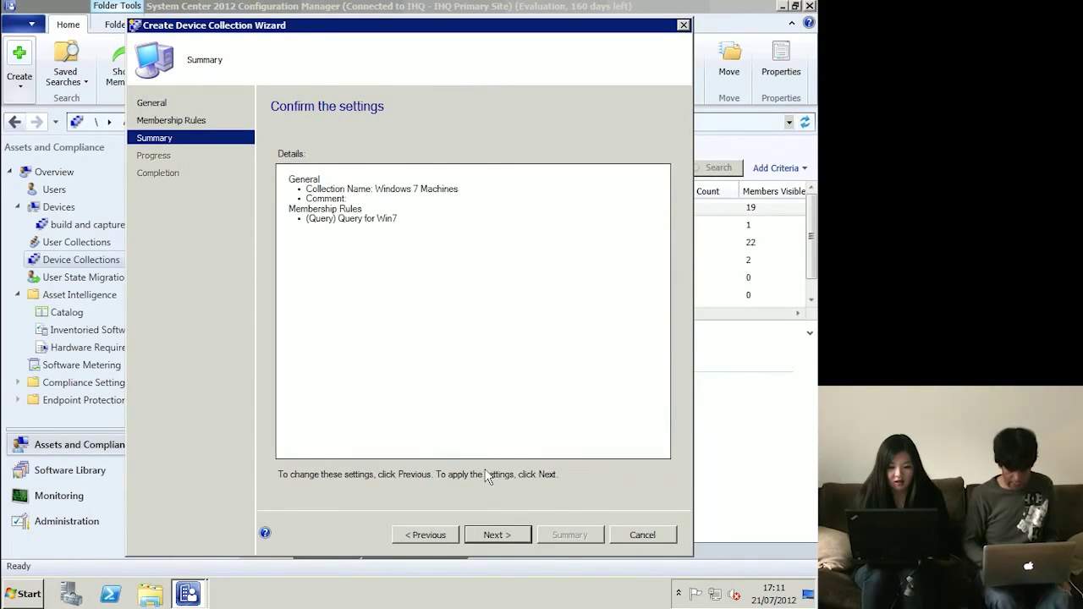
click(488, 542)
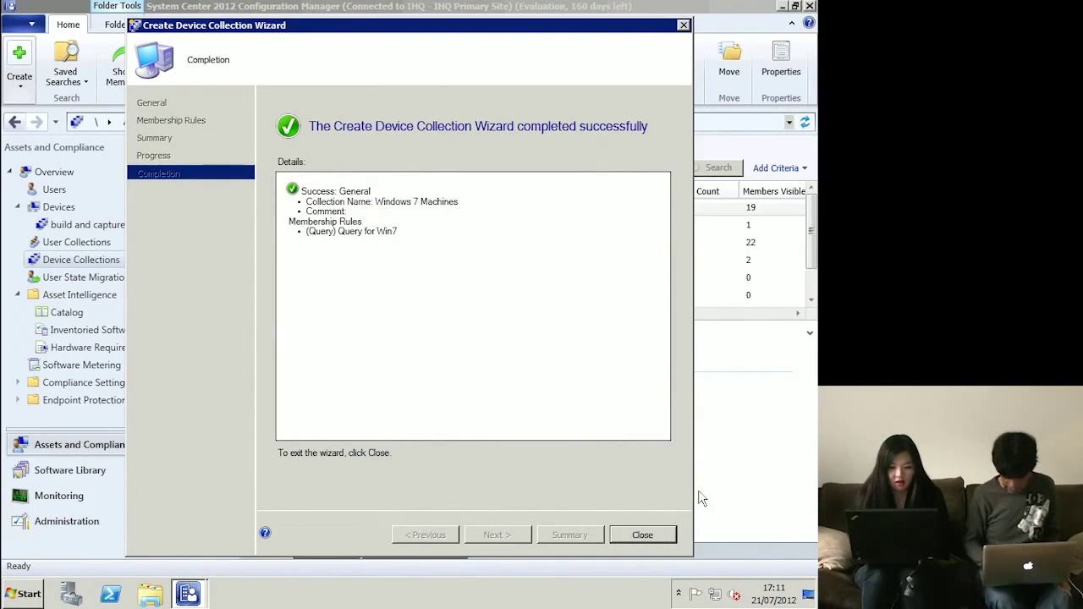
click(643, 535)
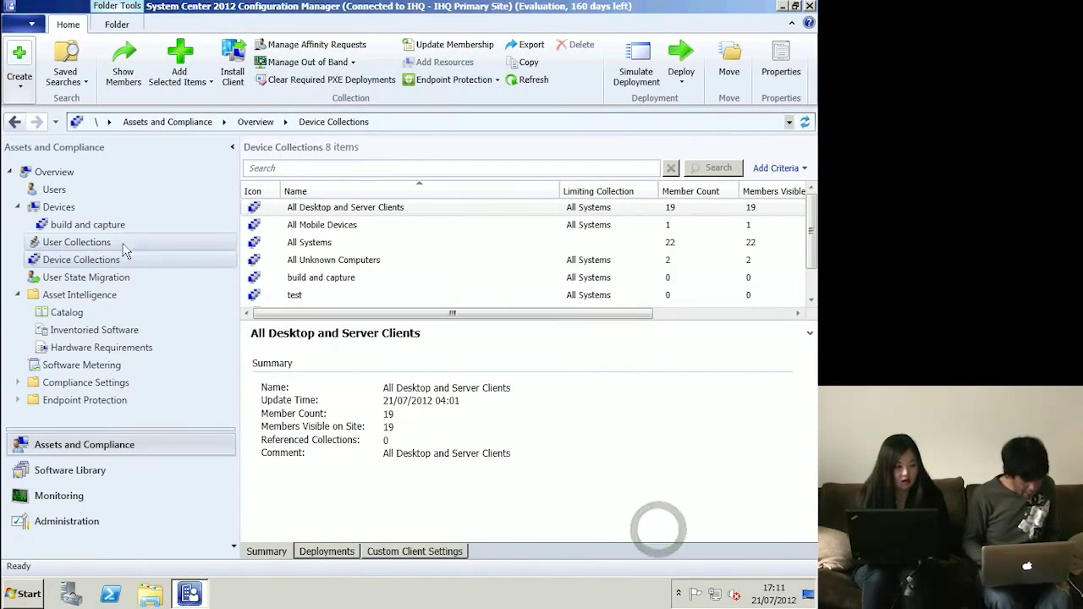
Open the Windows 7 Machines collection to confirm members IHQ-WIN7-01 and IHQ-WIN7-02
click(85, 261)
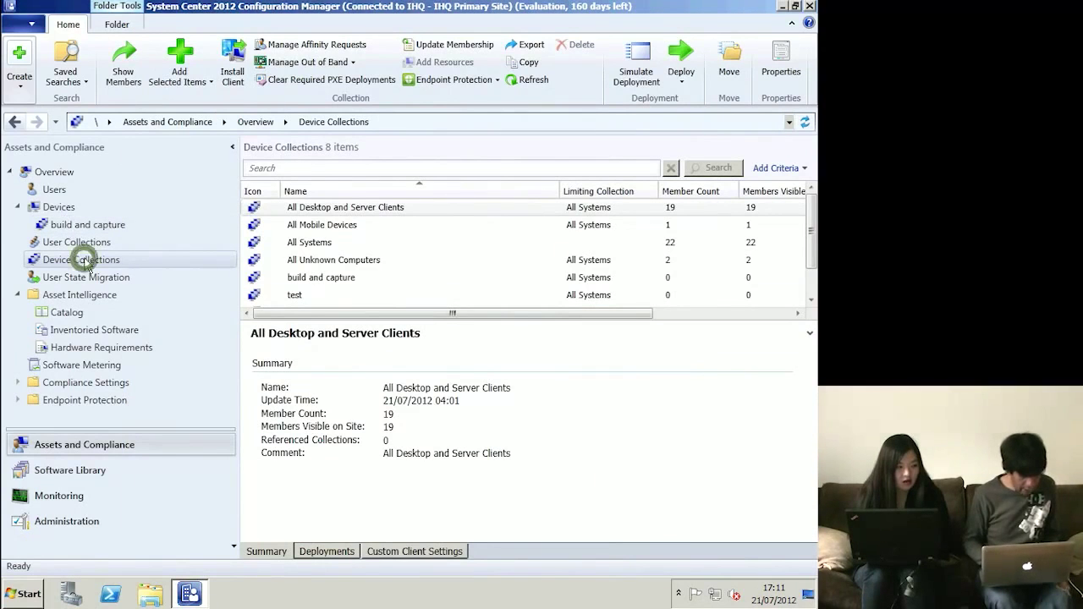
click(352, 260)
scroll(352, 261, down, 1)
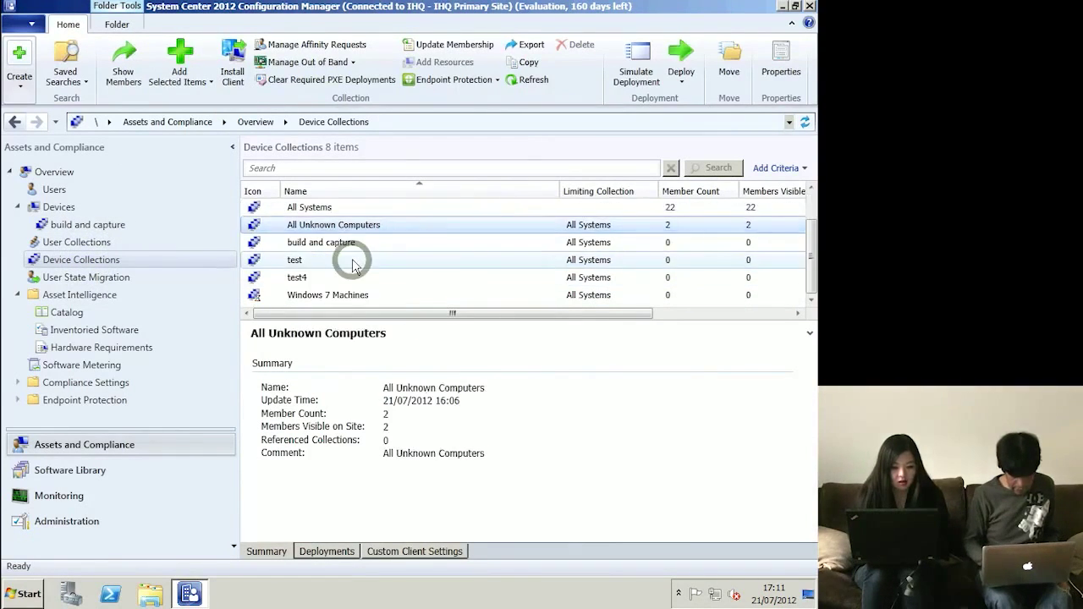
click(346, 295)
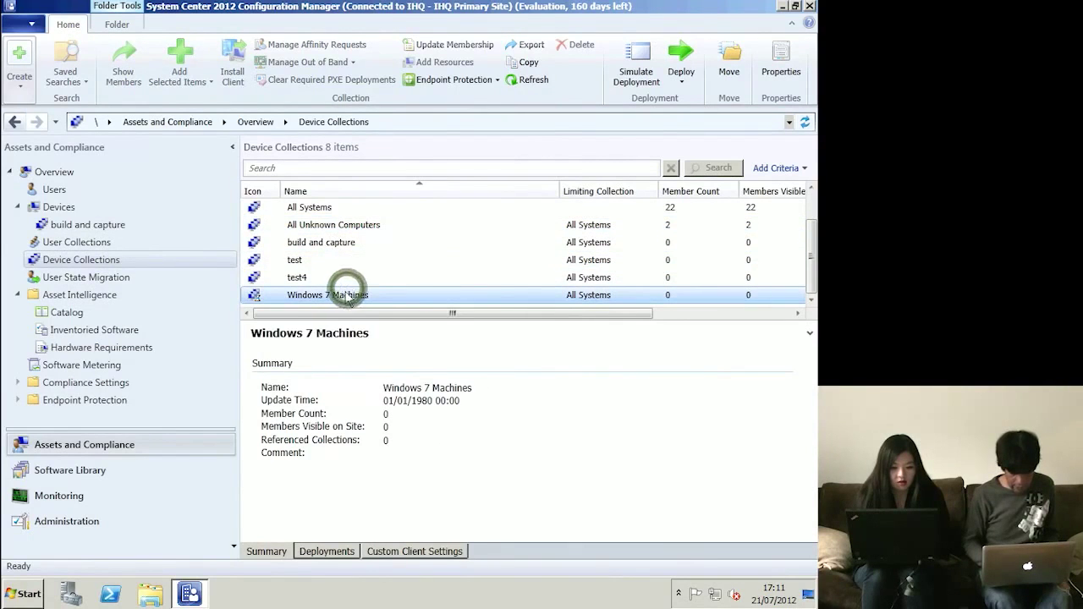
double_click(345, 296)
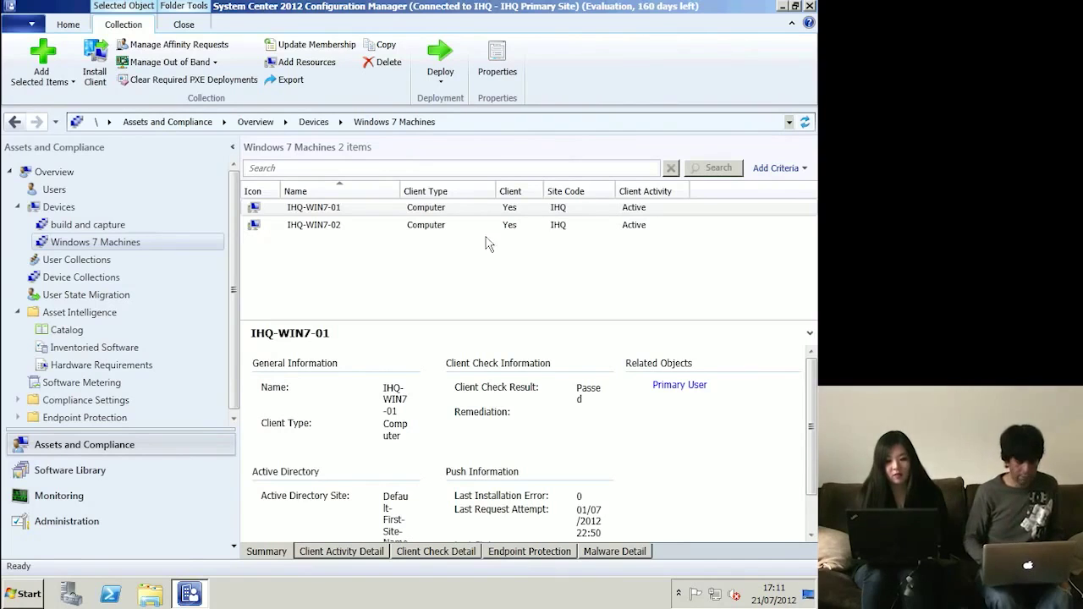
Go to the User State Migration view, which lists 0 items
click(94, 223)
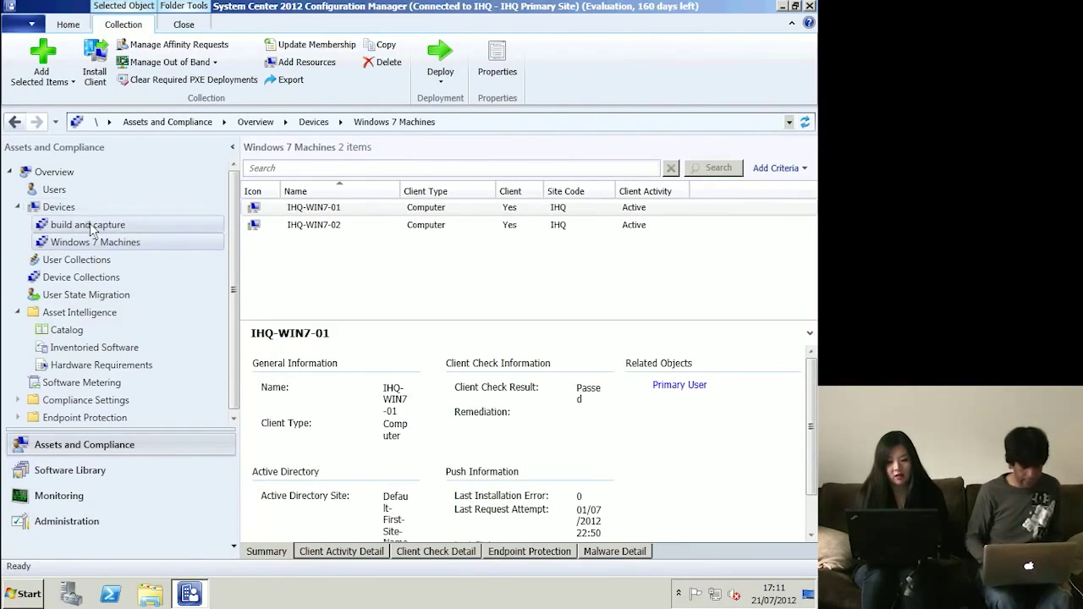
click(20, 208)
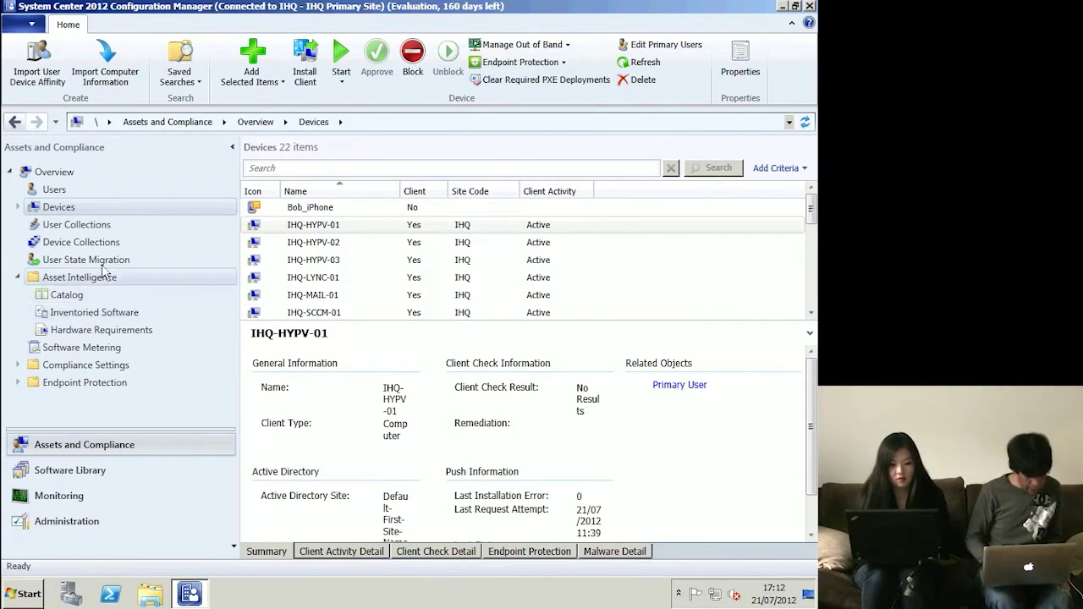
click(74, 268)
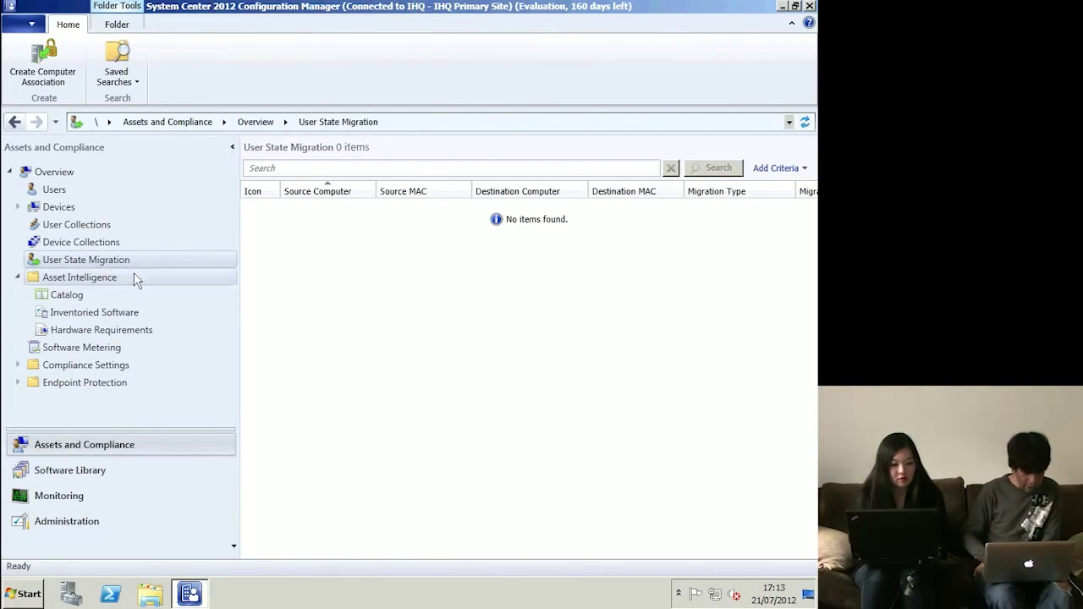
Browse the Asset Intelligence and Compliance Settings overviews
double_click(94, 278)
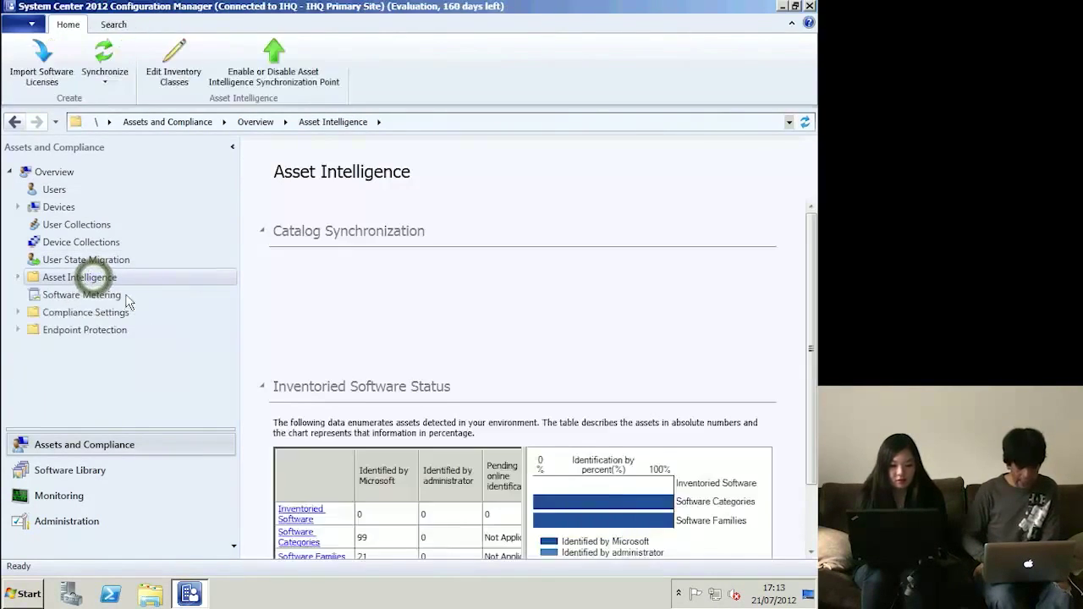
click(100, 314)
click(99, 313)
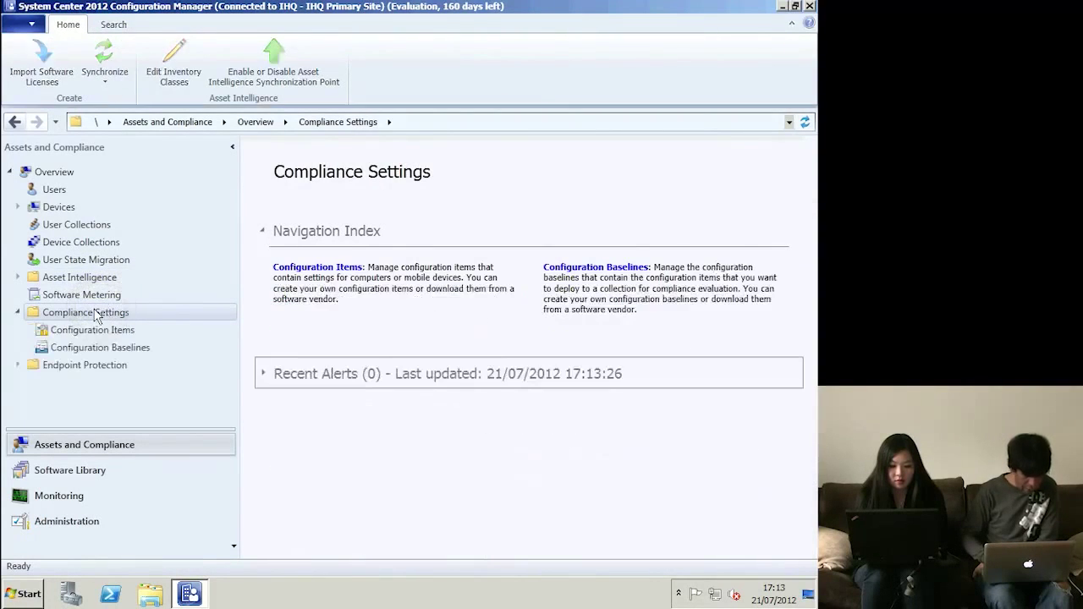
double_click(96, 314)
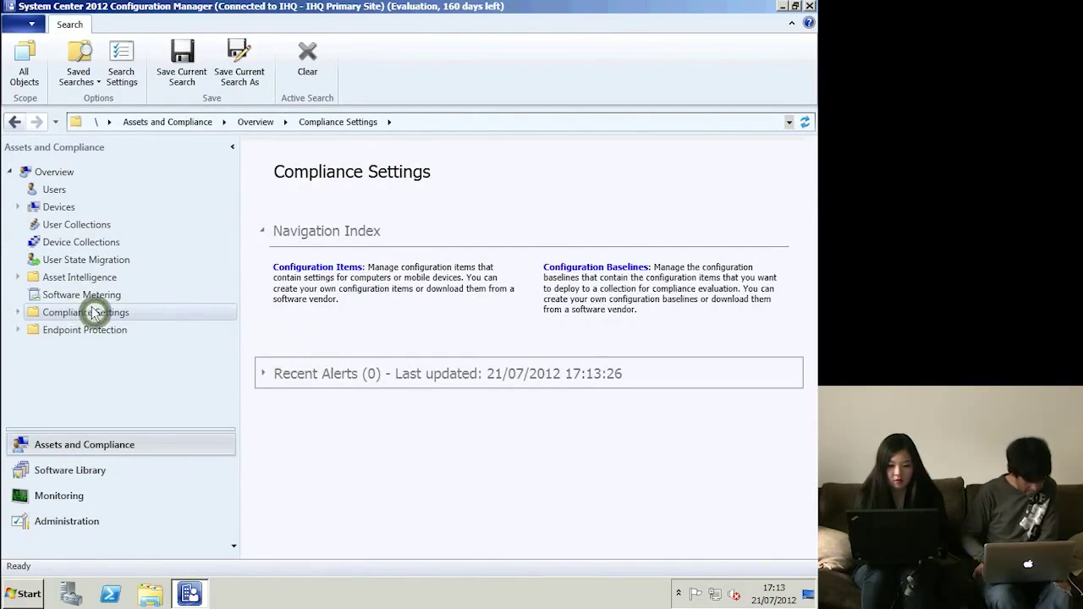
click(87, 279)
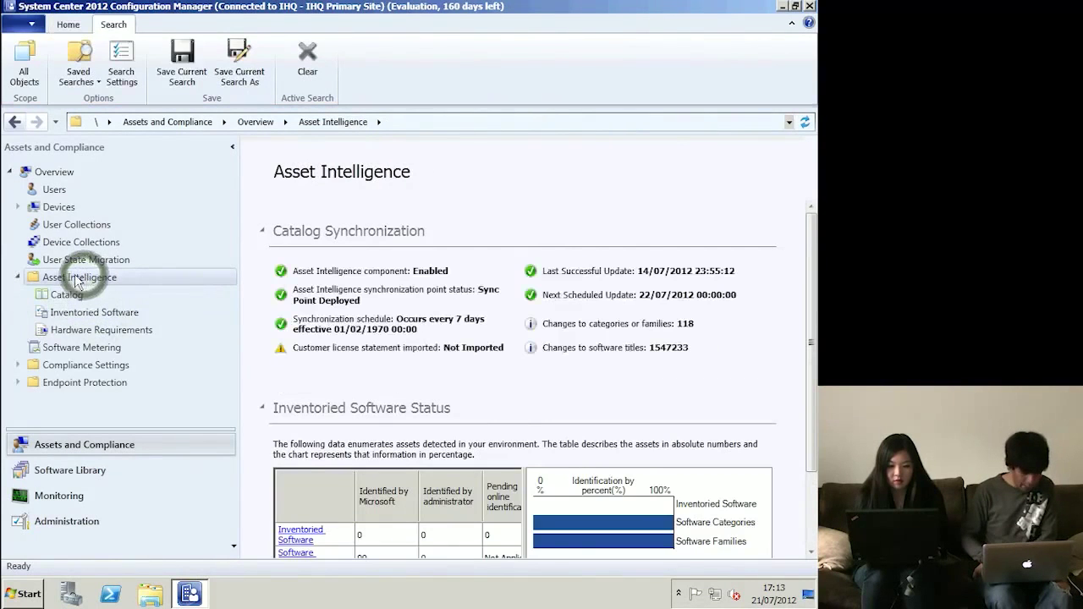
Review the Asset Intelligence Catalog, inspecting the Ambiguous and Browsers categories
click(66, 295)
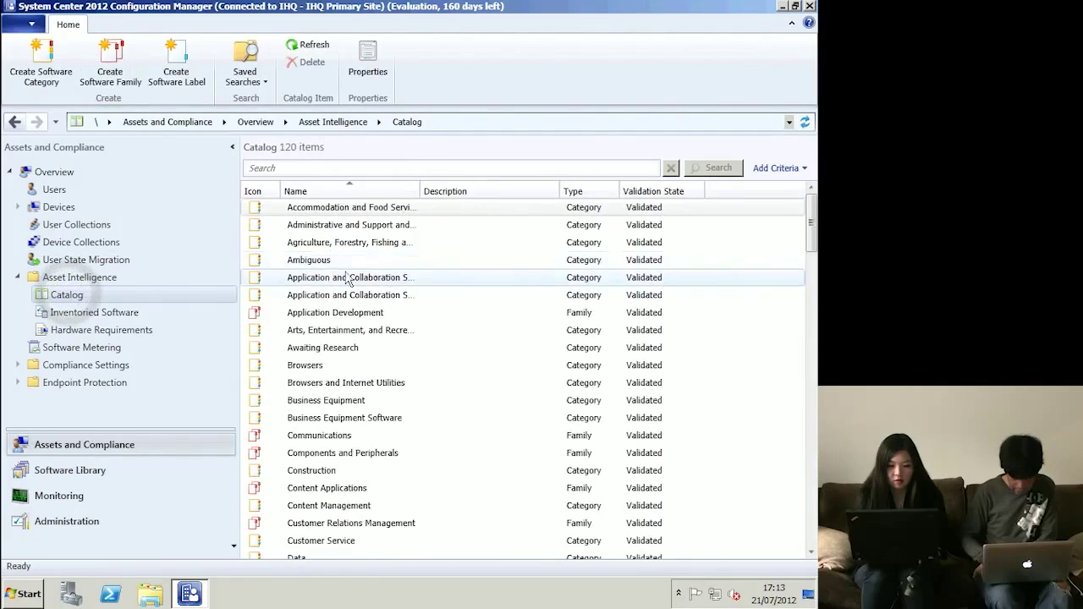
double_click(319, 264)
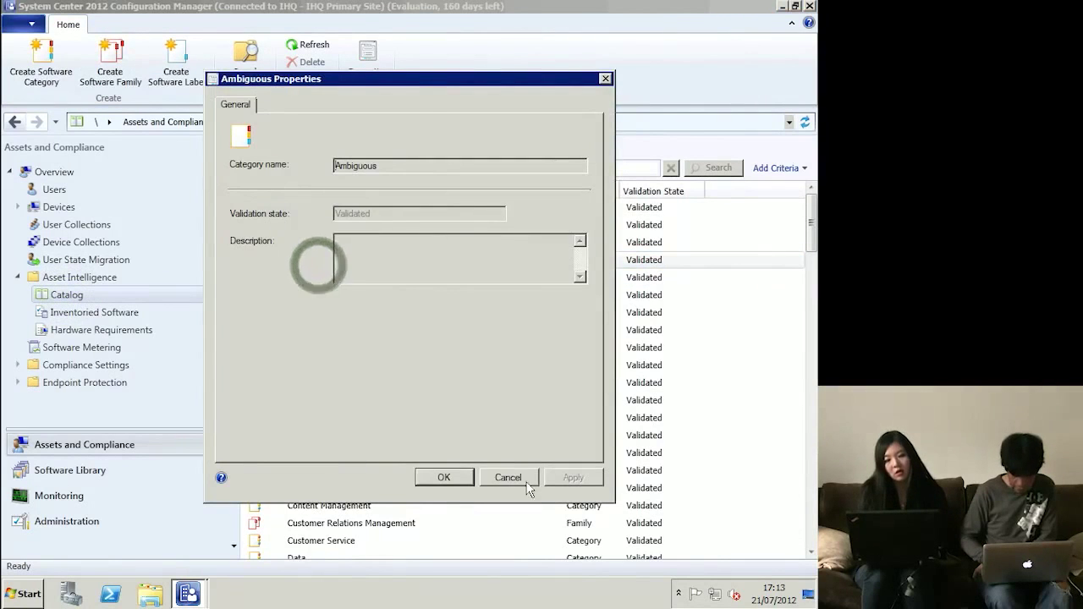
click(493, 478)
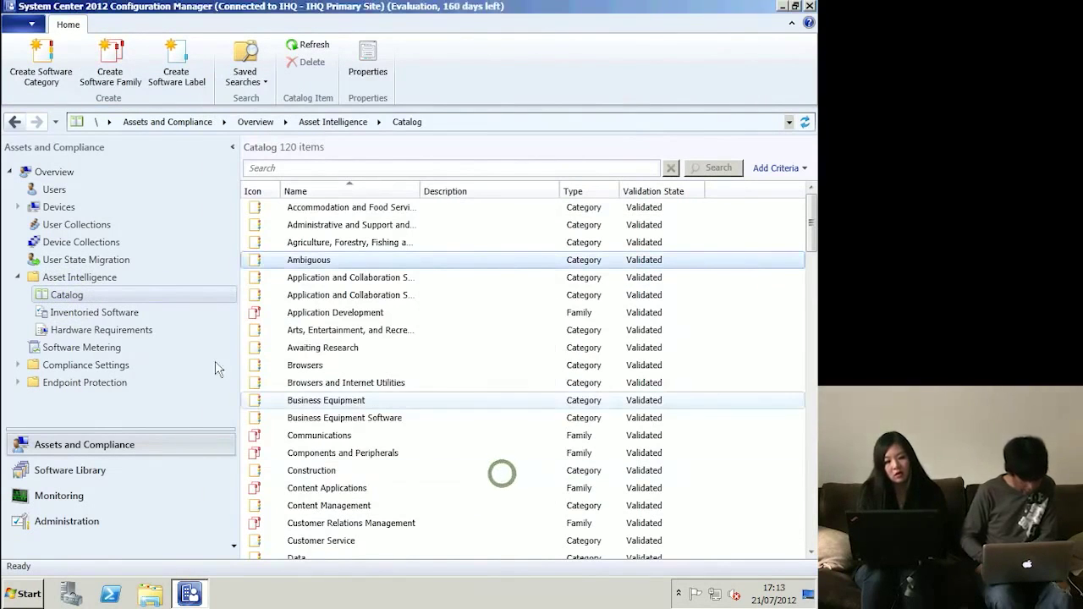
click(119, 314)
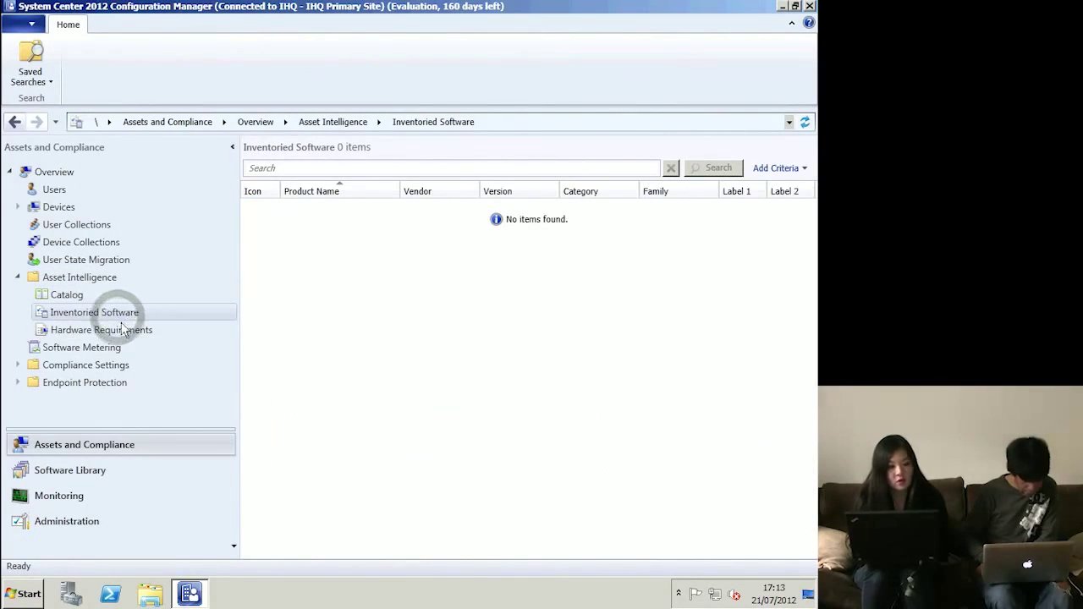
click(82, 297)
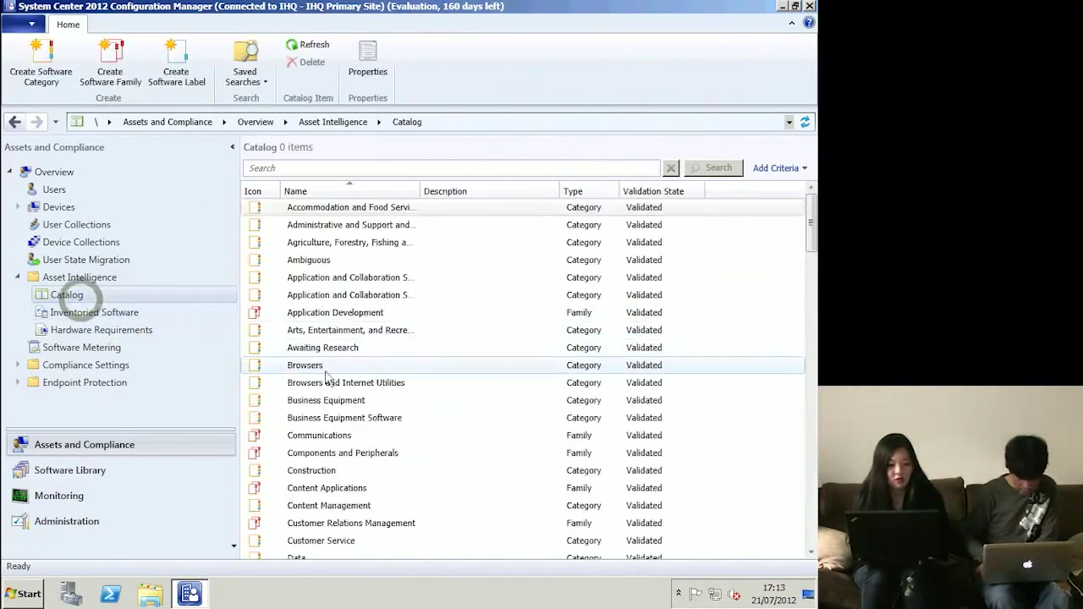
click(315, 367)
scroll(320, 378, down, 3)
scroll(318, 378, down, 20)
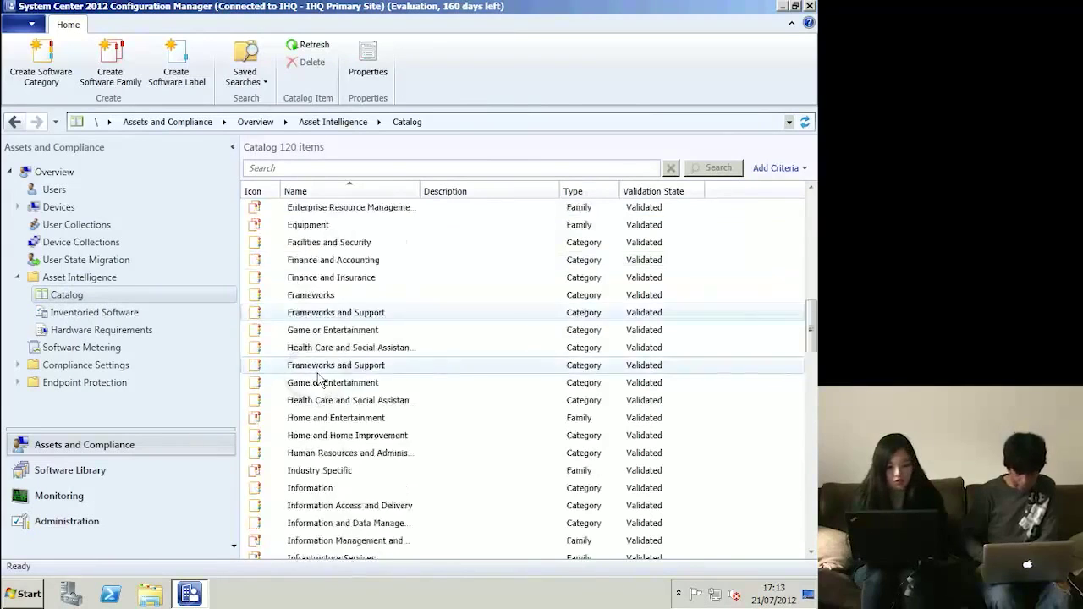
scroll(318, 378, down, 5)
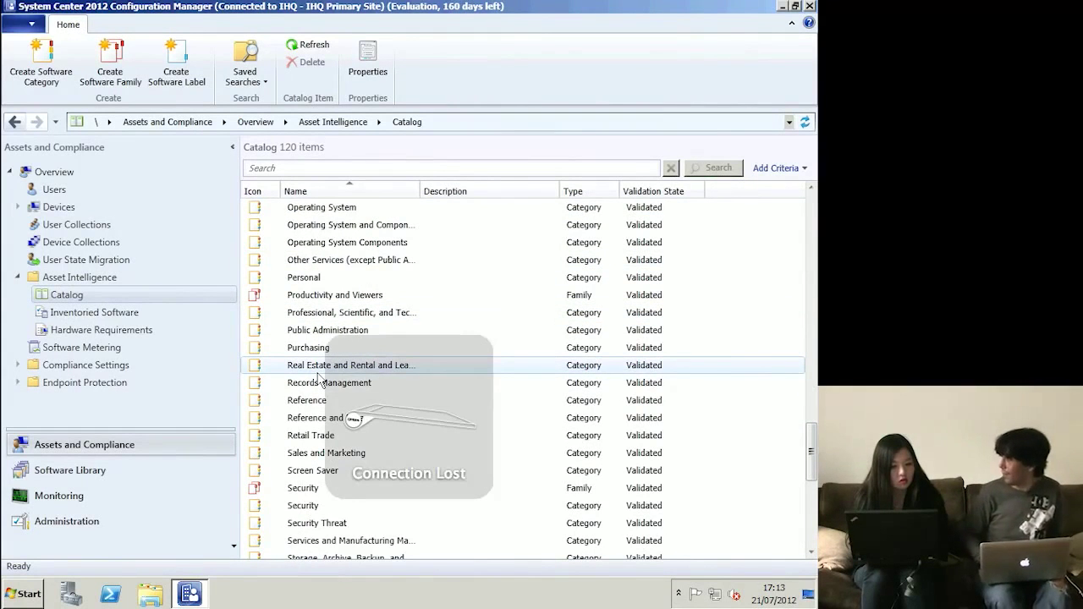
scroll(318, 378, down, 1)
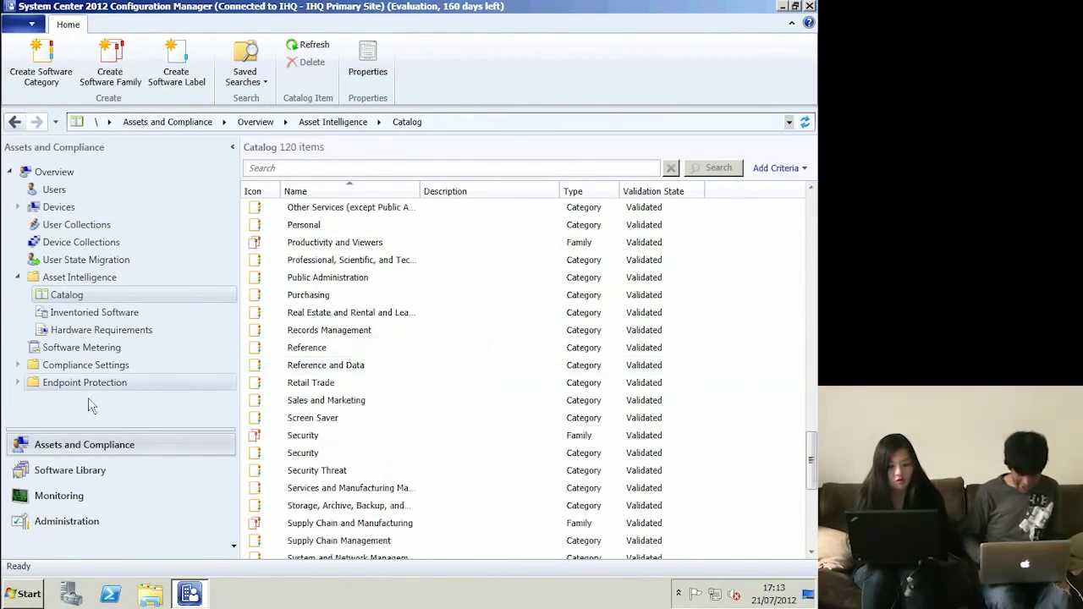
Check the empty Inventoried Software list, then show the Software Metering rules
click(85, 314)
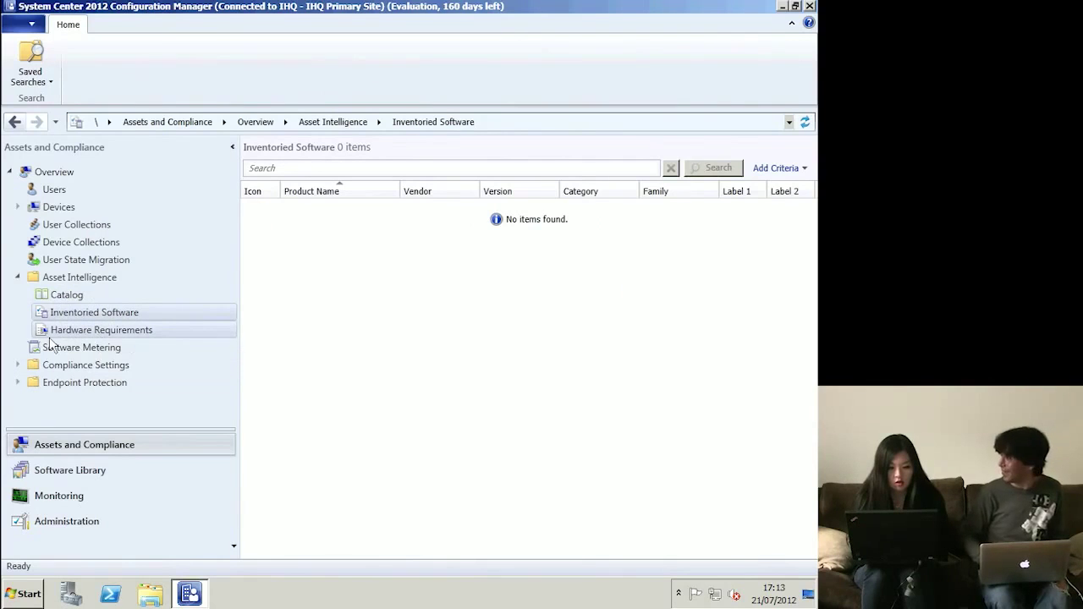
click(17, 279)
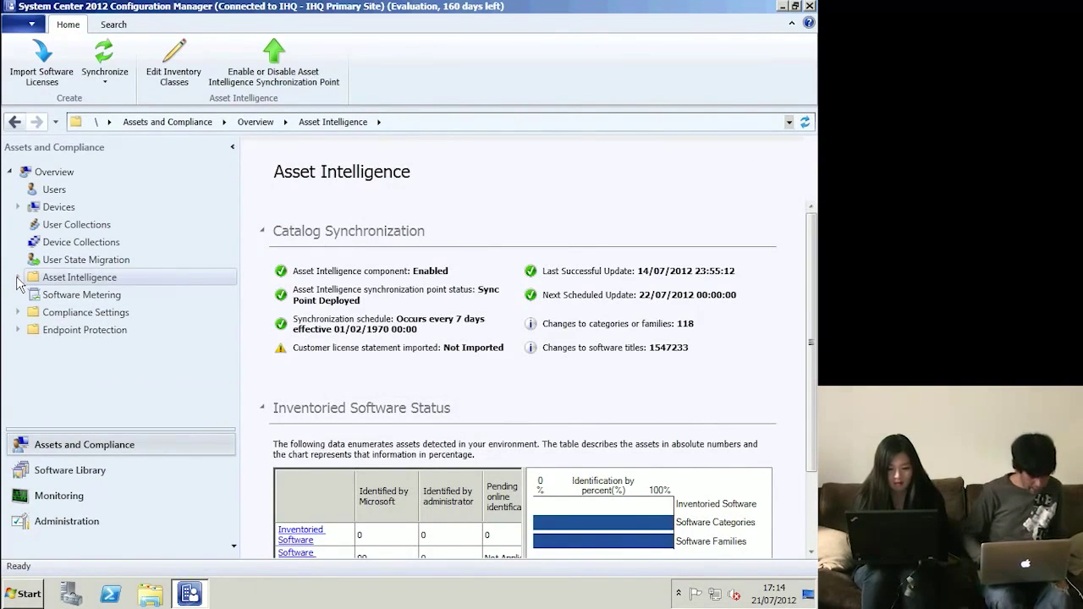
click(46, 299)
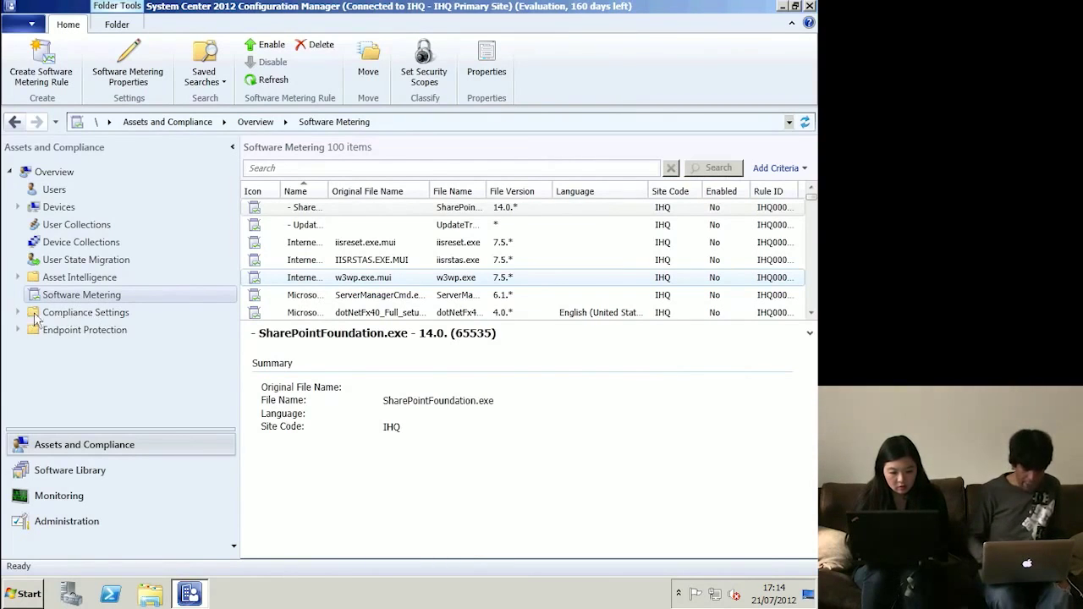
Expand Endpoint Protection and show the Antimalware Policies list
click(85, 327)
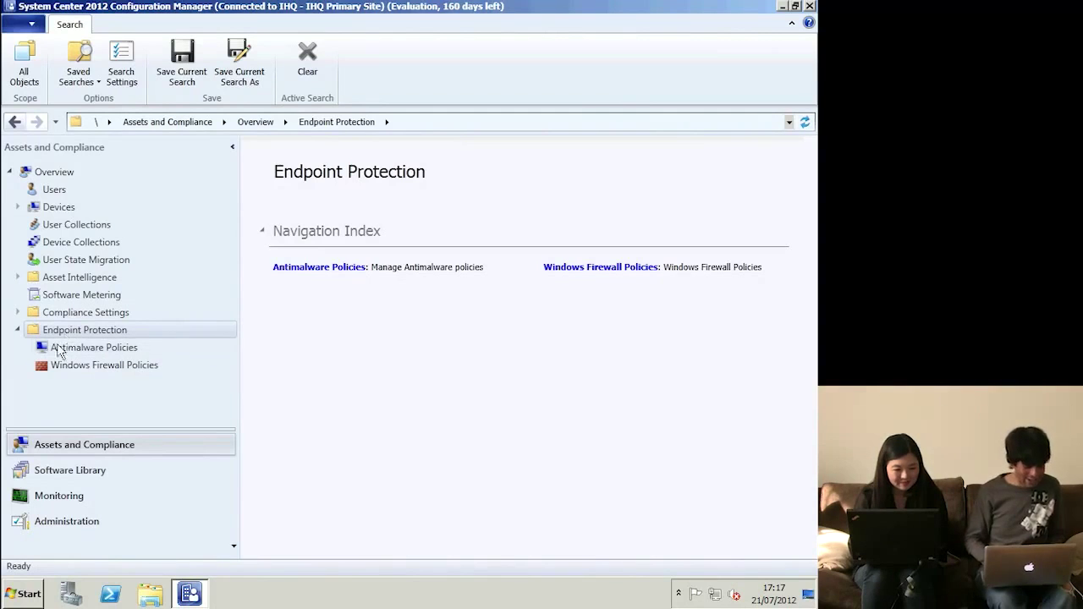
click(93, 348)
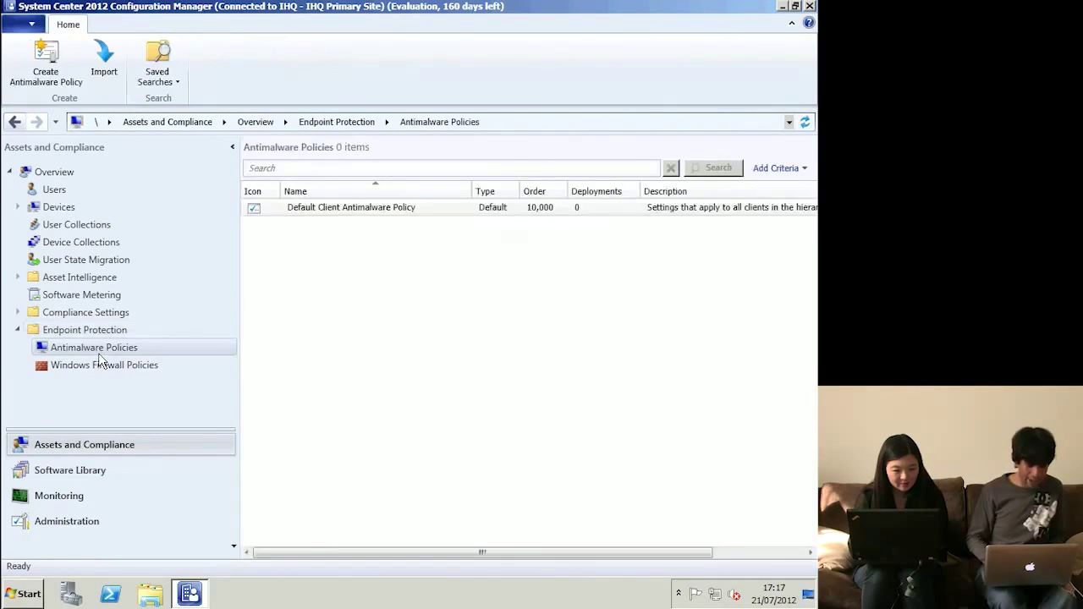
Open Properties of the Default Client Antimalware Policy
right_click(344, 218)
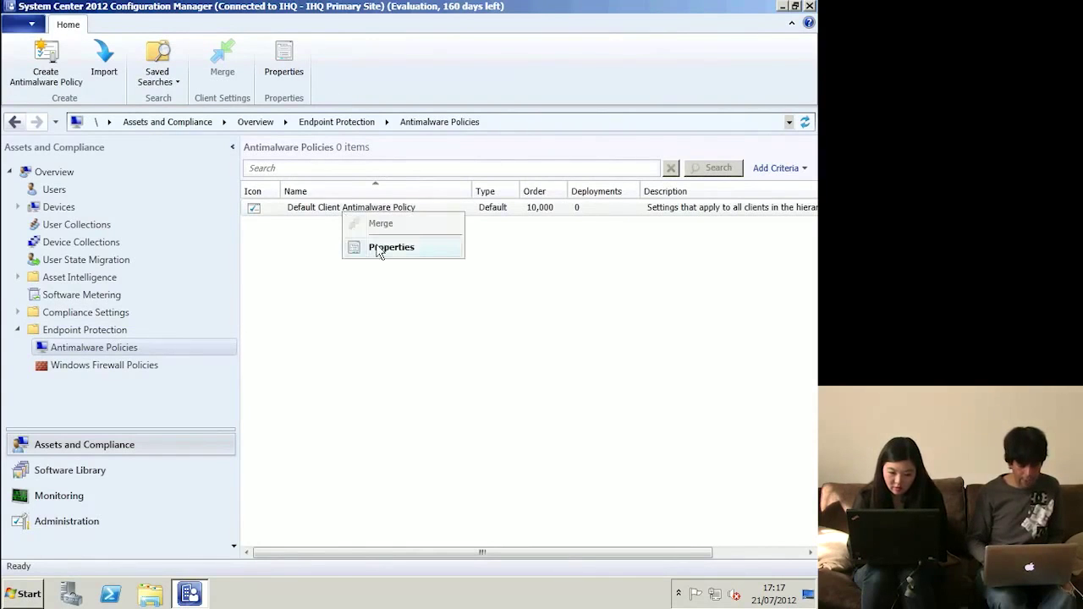
click(379, 250)
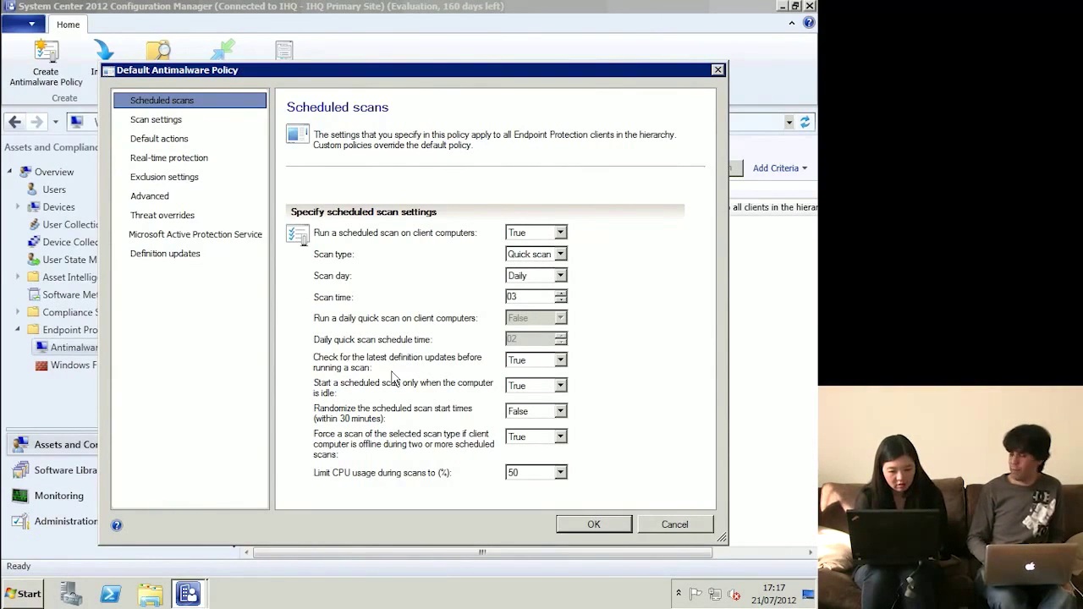
Set Enable real-time protection to False in the default policy and save it
click(165, 123)
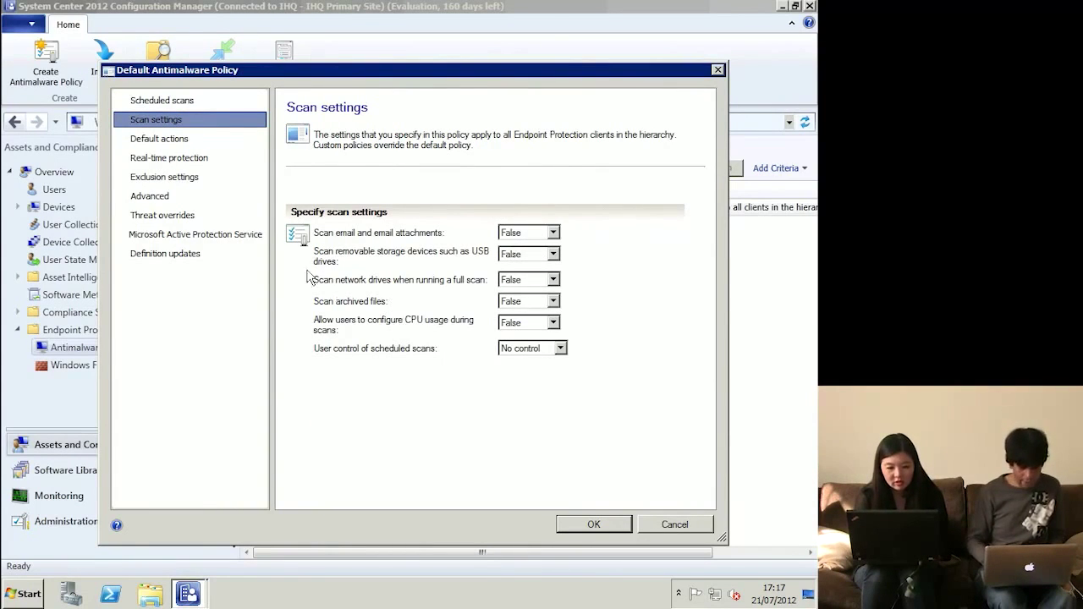
click(174, 215)
click(180, 159)
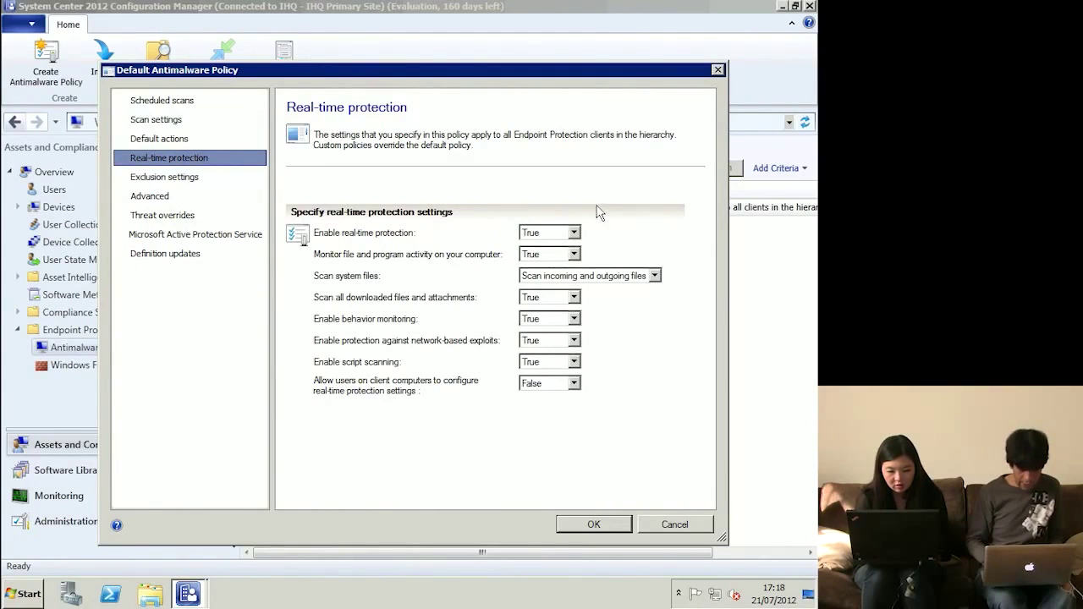
click(573, 233)
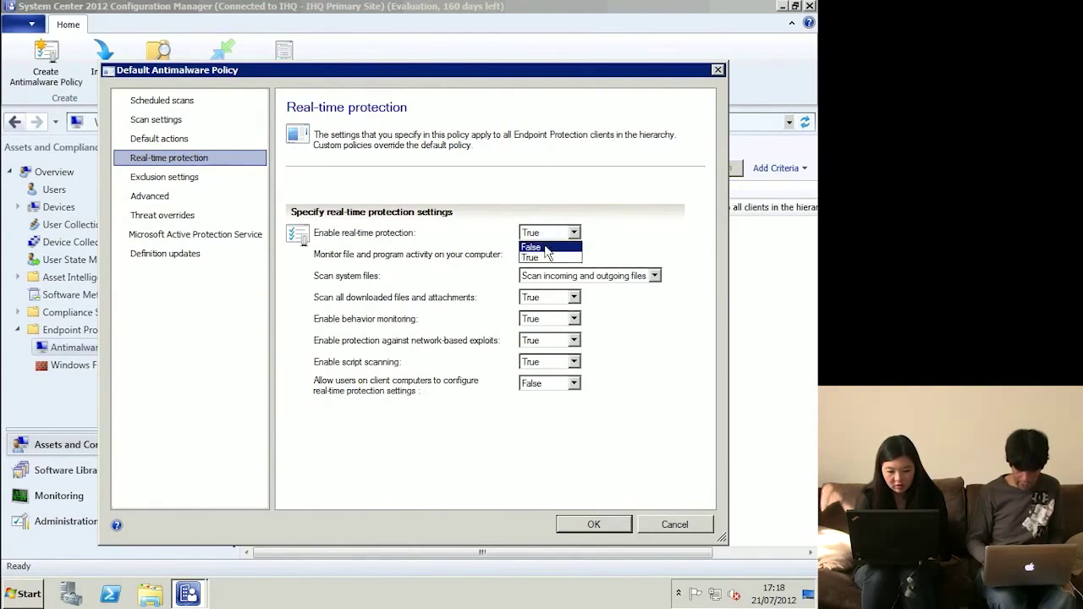
click(549, 247)
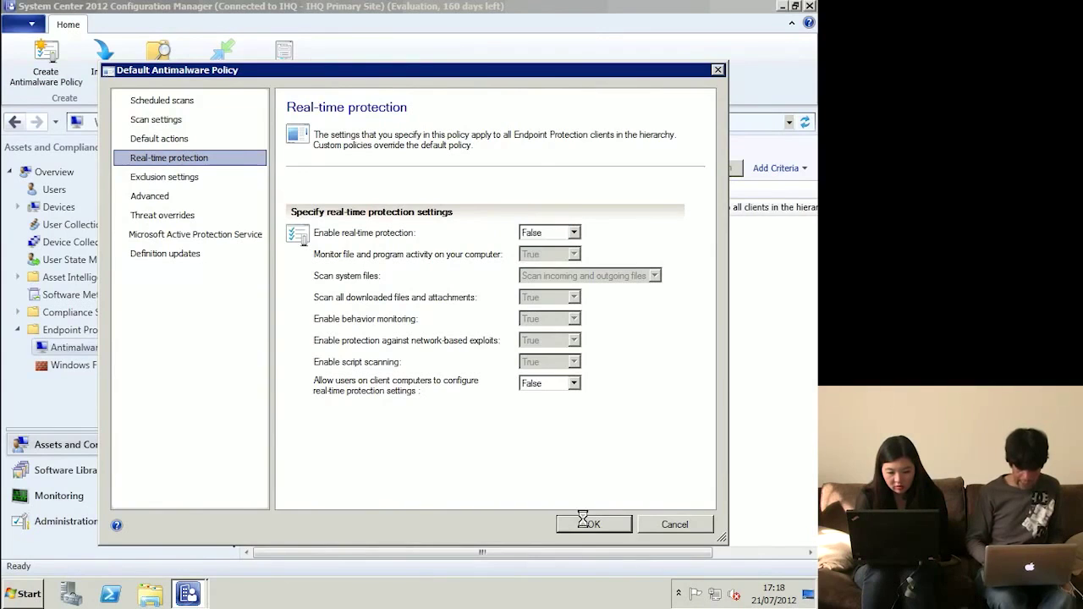
click(593, 525)
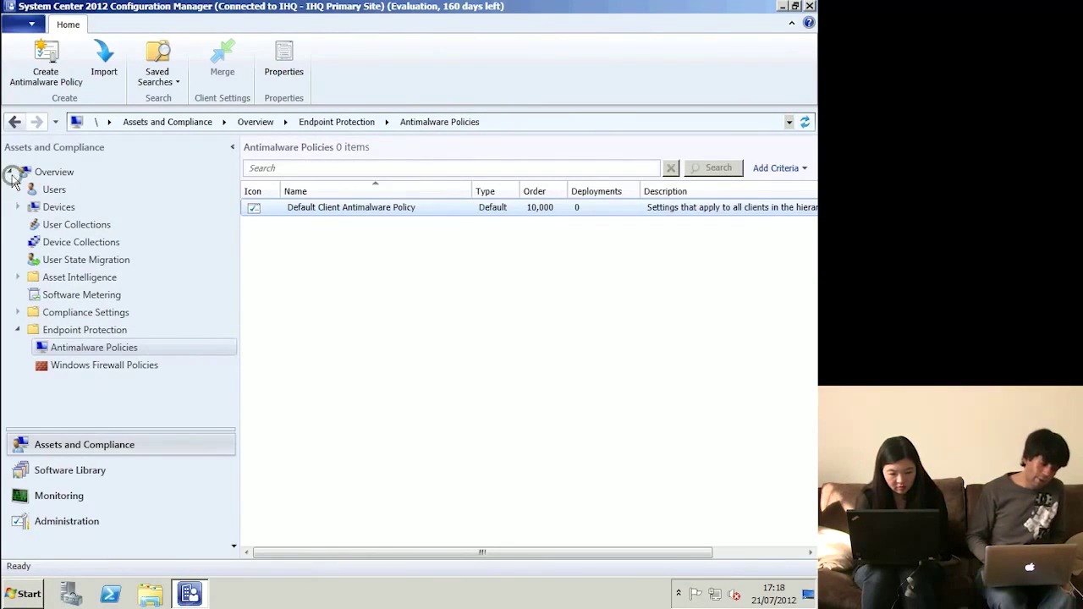
Leave Assets and Compliance and expand Hierarchy Configuration in the Administration workspace
click(10, 173)
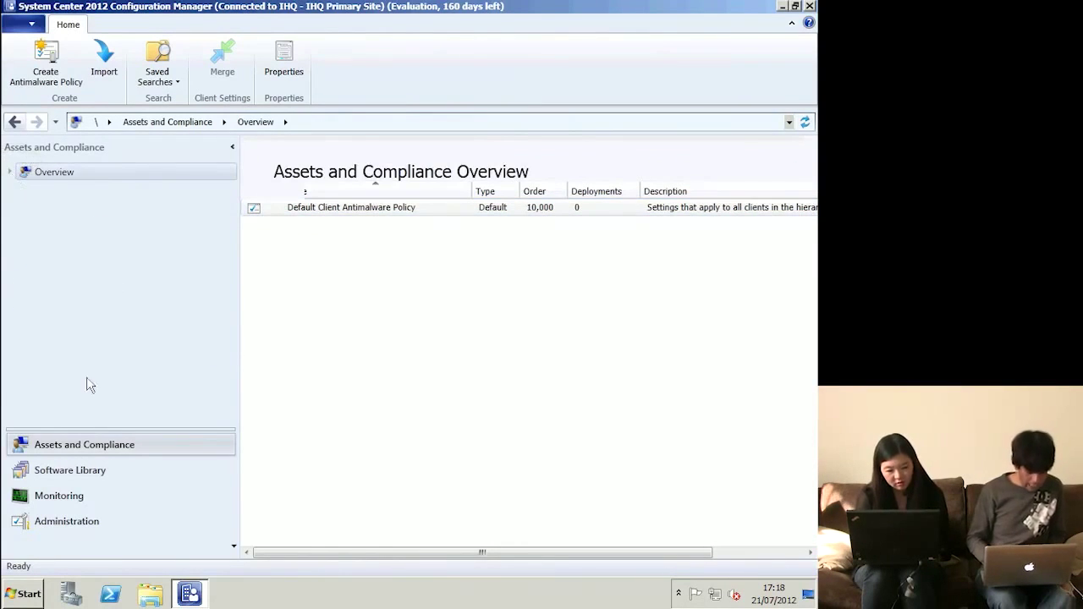
click(88, 519)
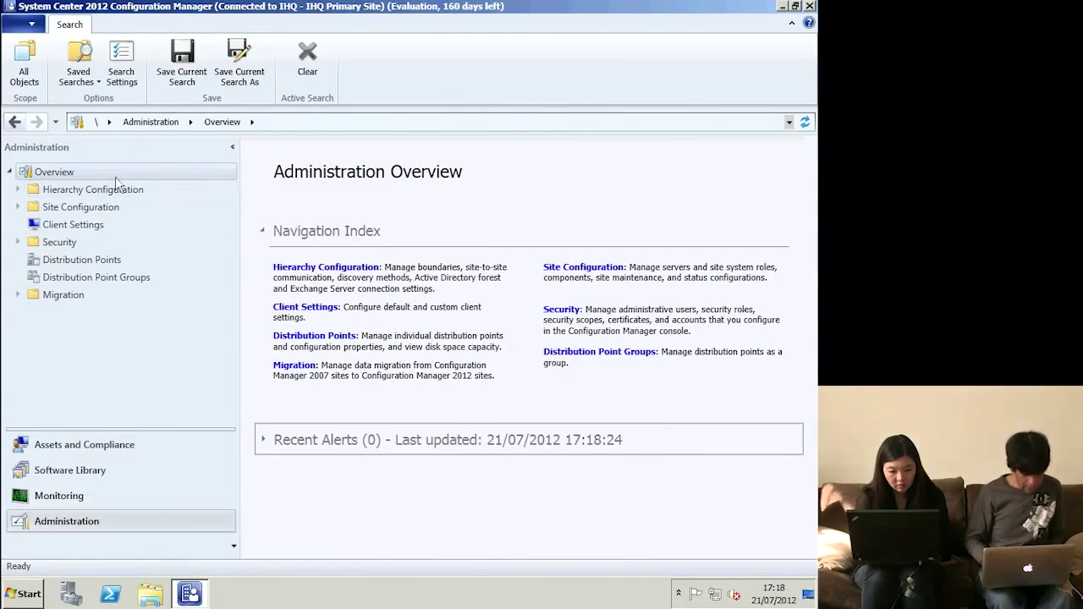
click(66, 172)
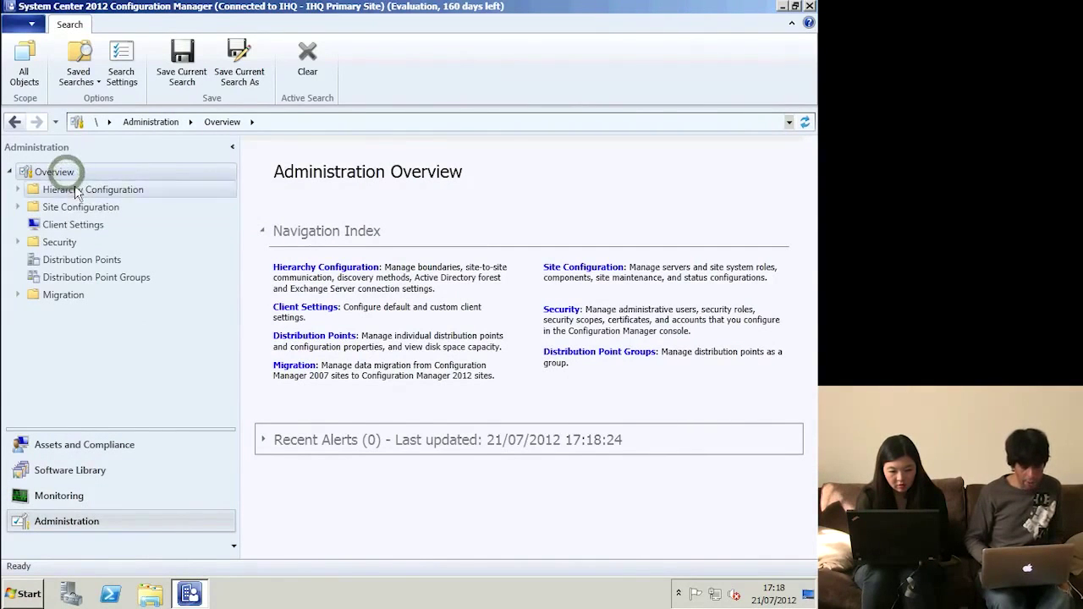
click(76, 190)
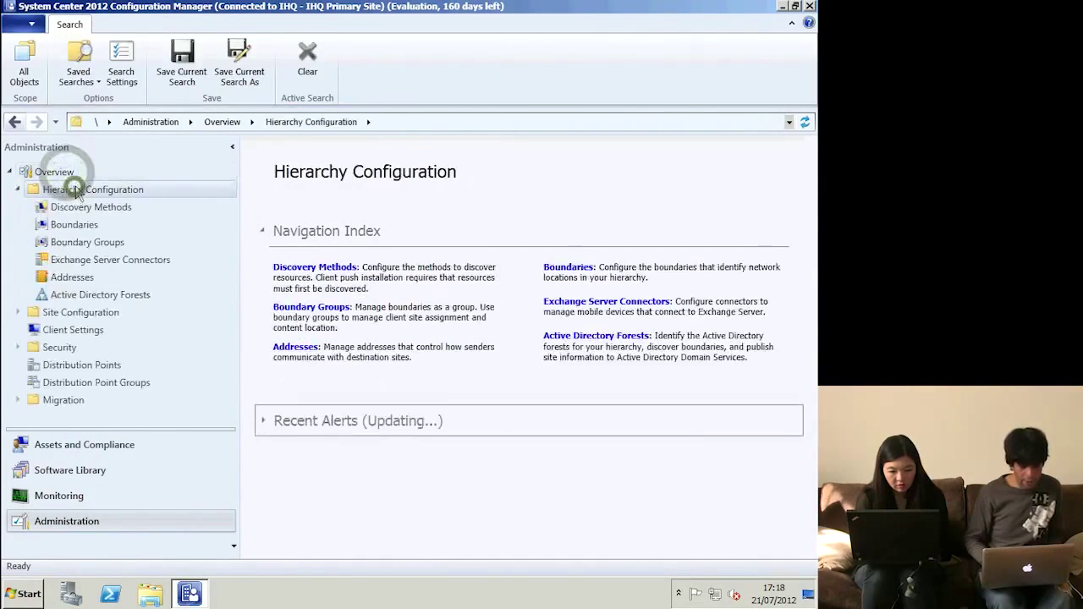
List the six discovery methods and review the Active Directory Forest Discovery settings
click(120, 213)
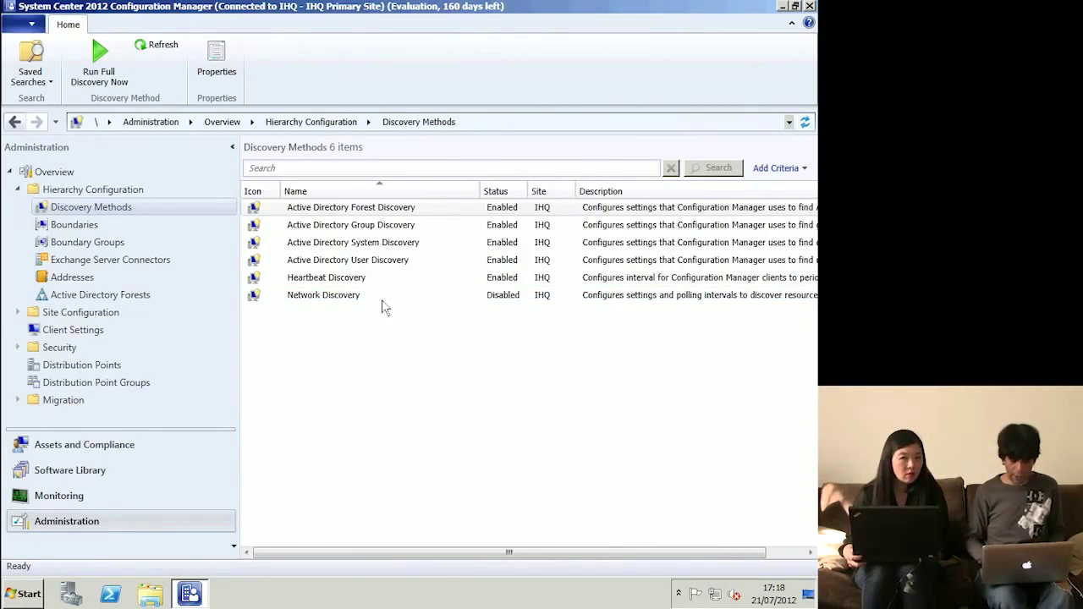
double_click(391, 212)
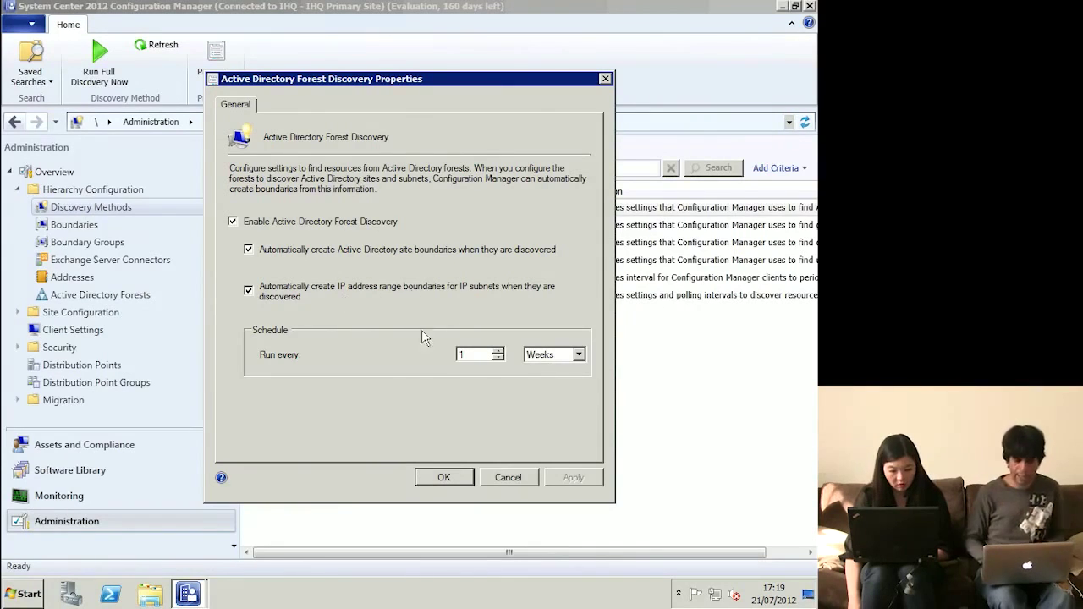
click(444, 478)
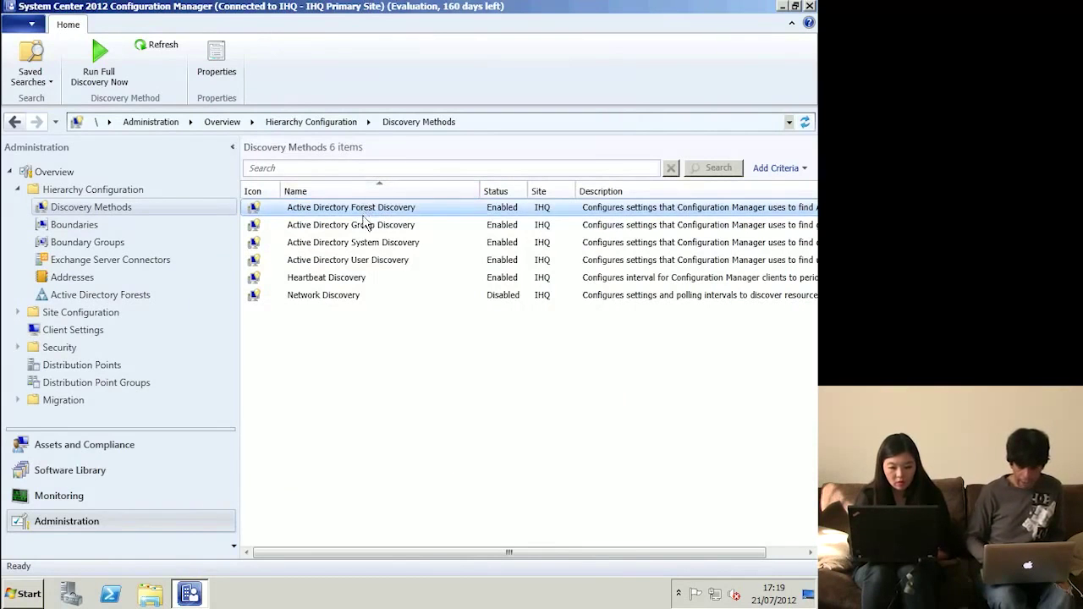
Review the Active Directory User Discovery polling schedule
double_click(369, 259)
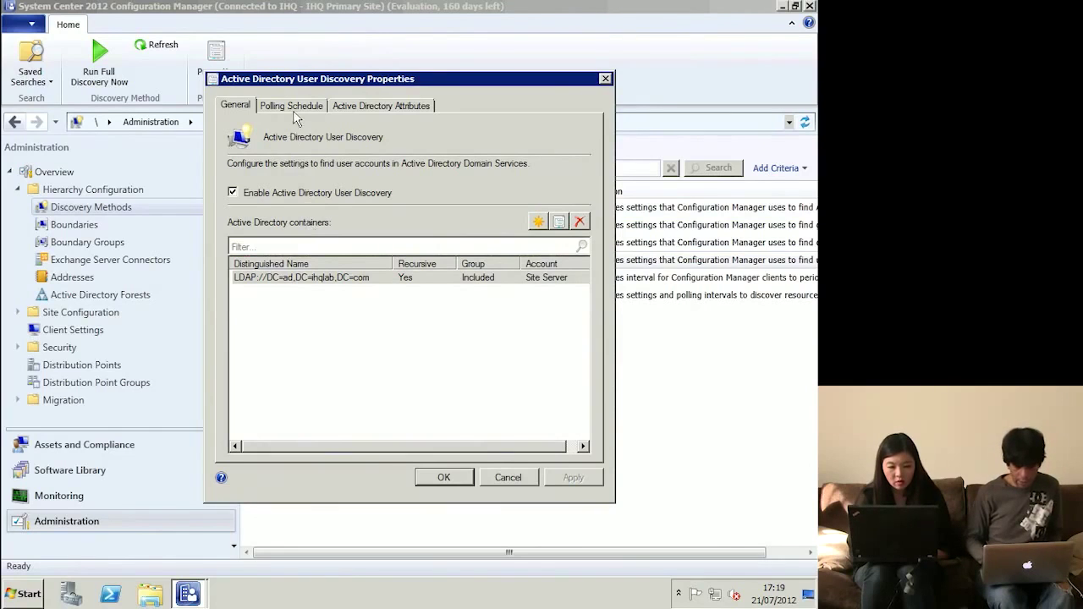
click(297, 105)
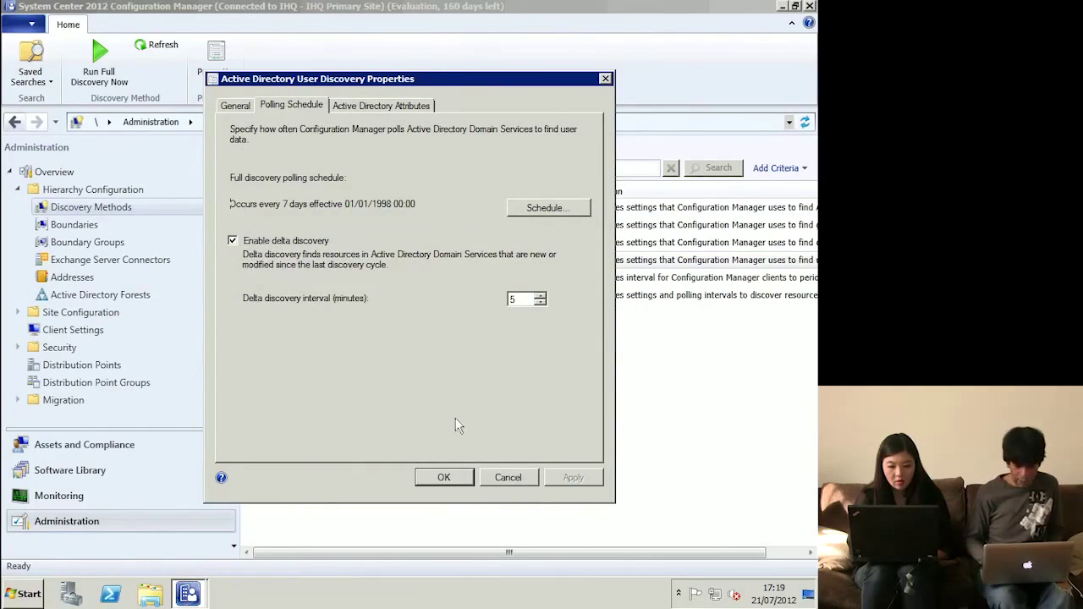
click(444, 477)
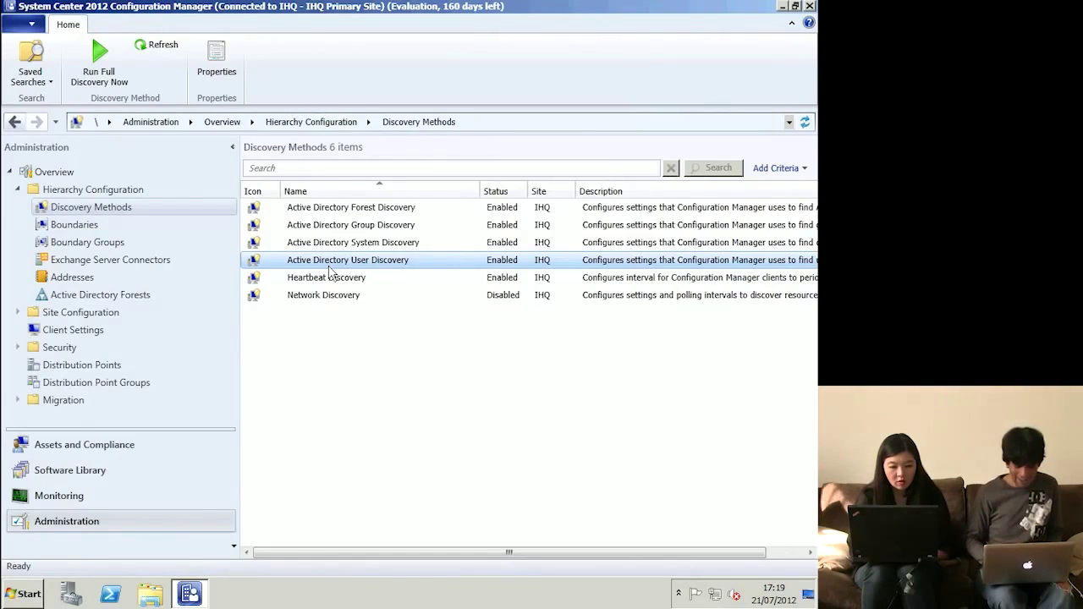
Review the Active Directory System Discovery polling schedule, then show the Boundaries list
double_click(334, 243)
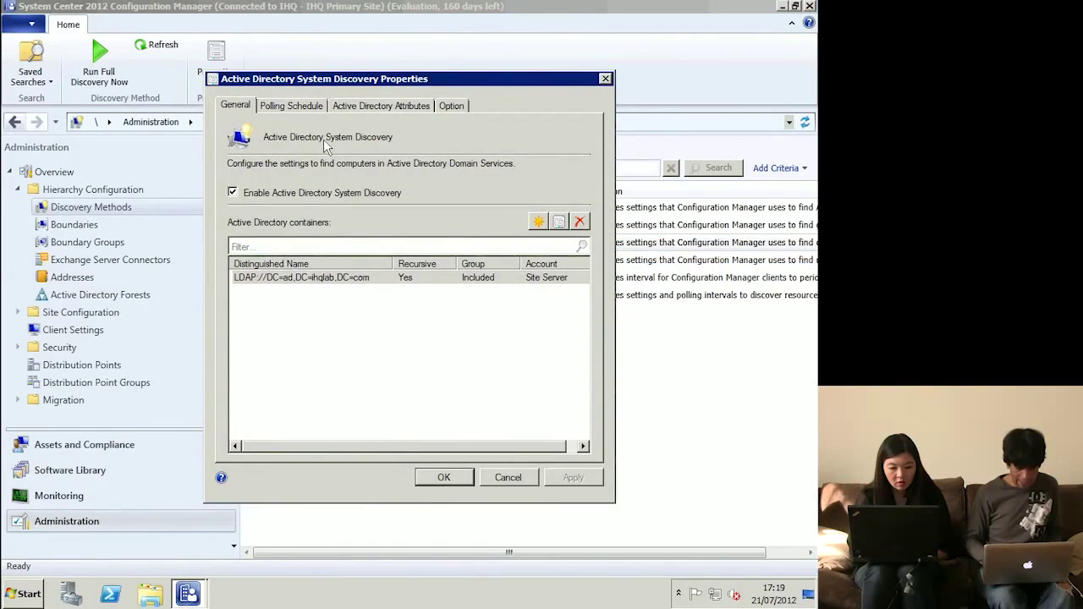
click(299, 106)
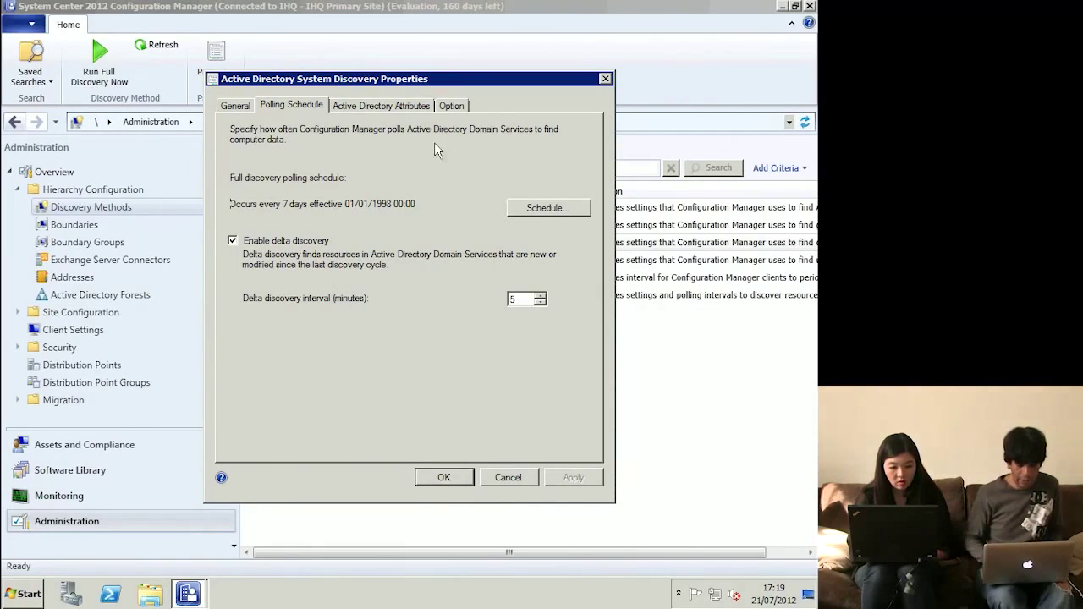
click(446, 477)
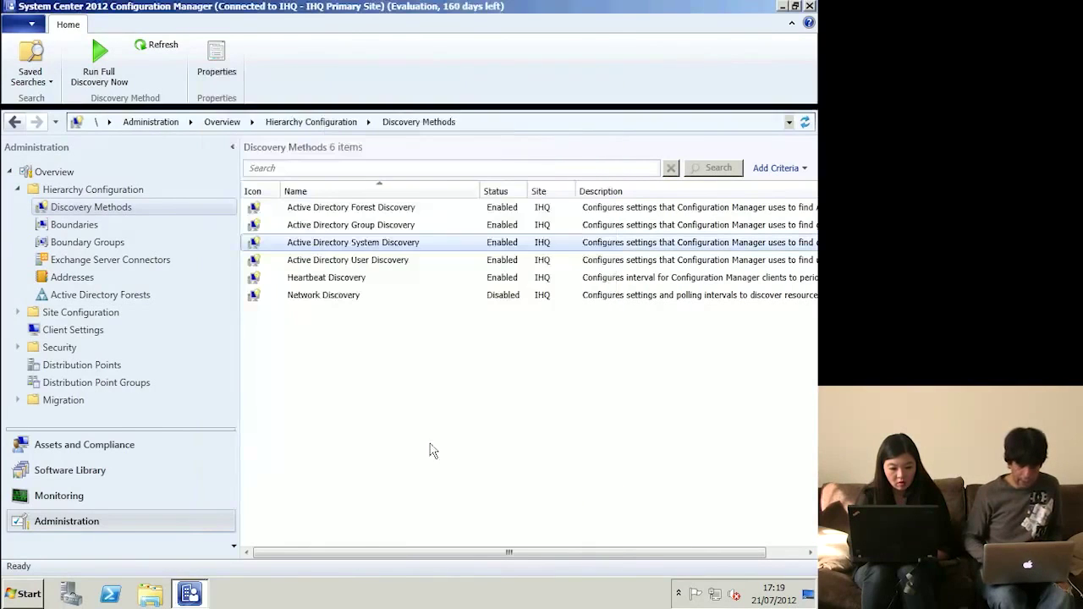
click(104, 225)
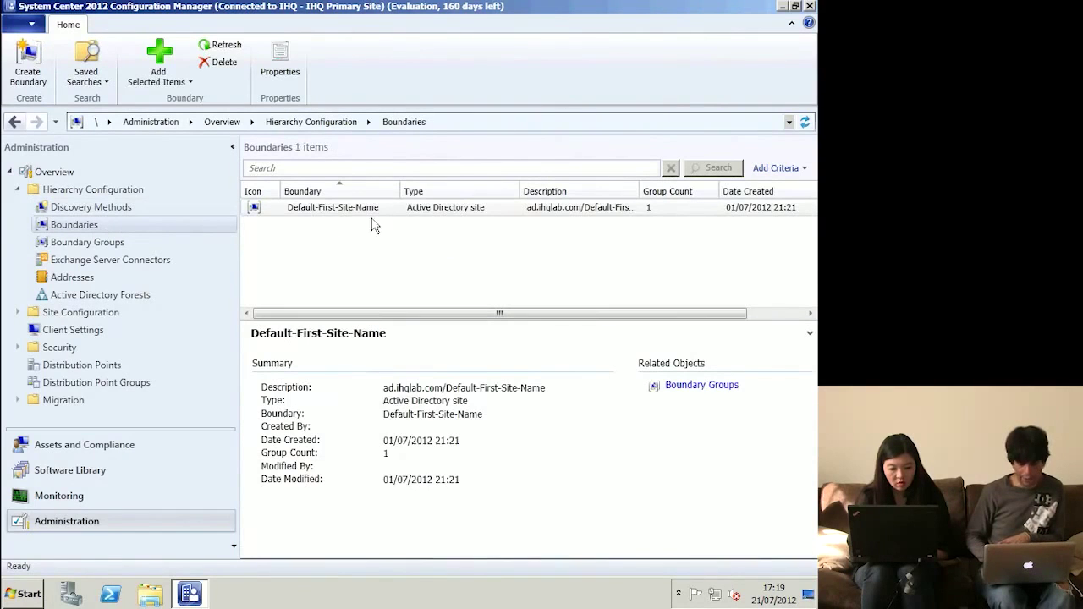
click(358, 212)
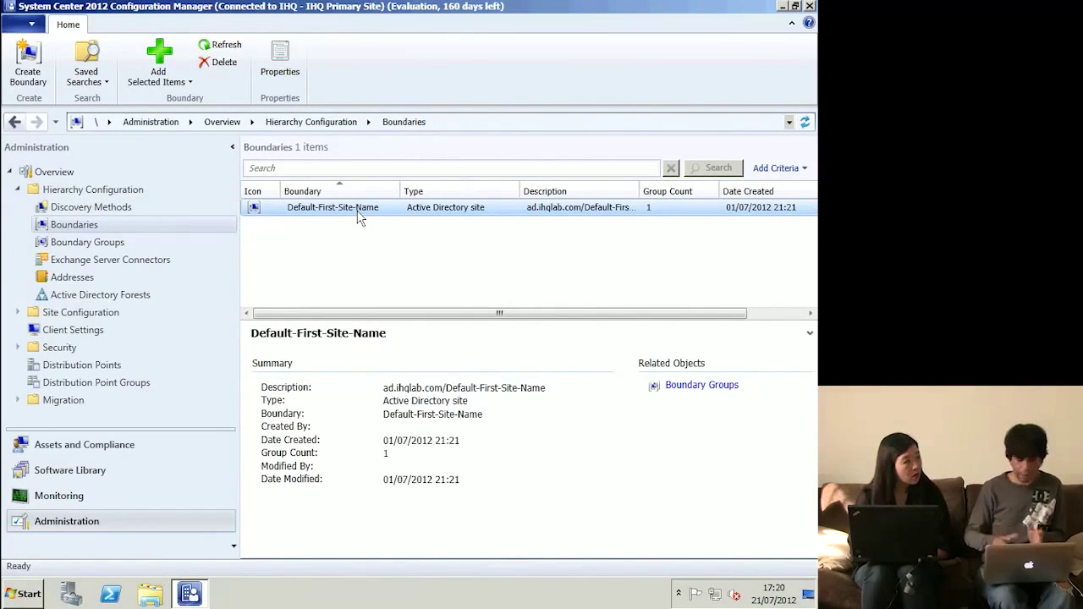
double_click(358, 212)
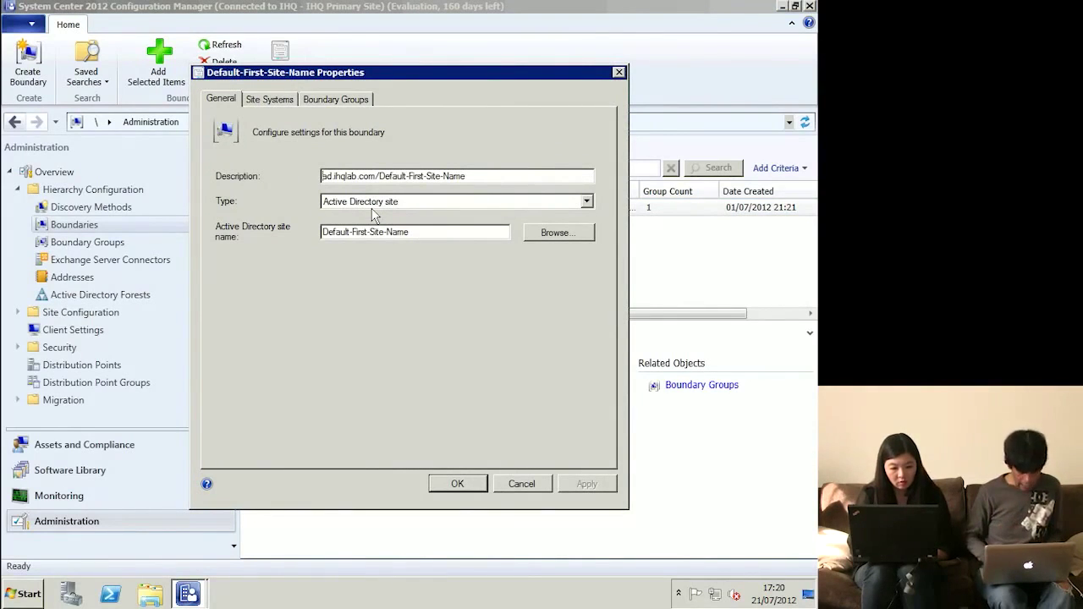
click(270, 100)
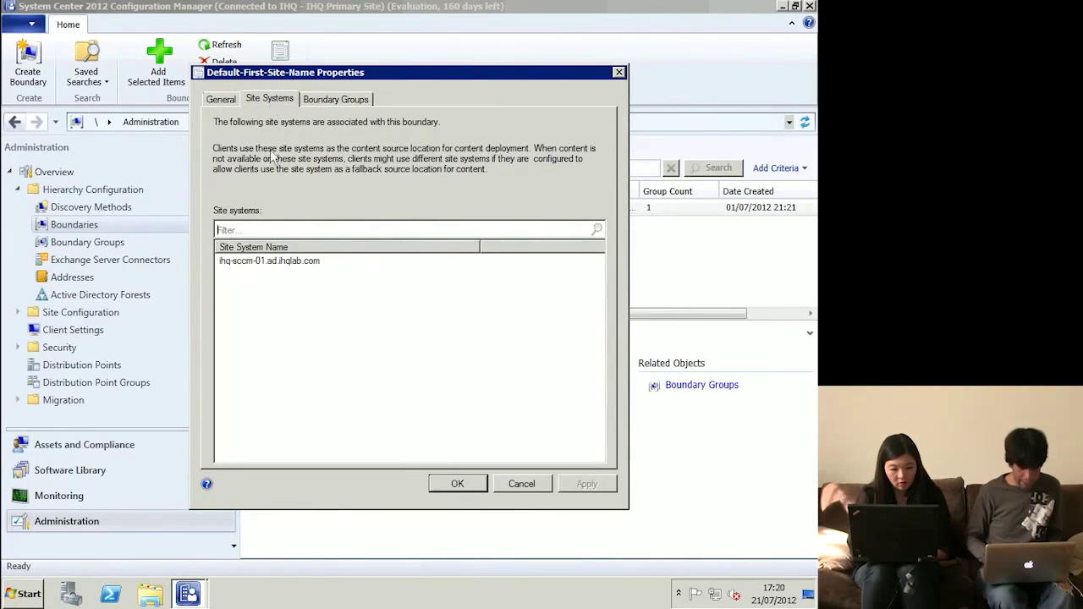
click(250, 264)
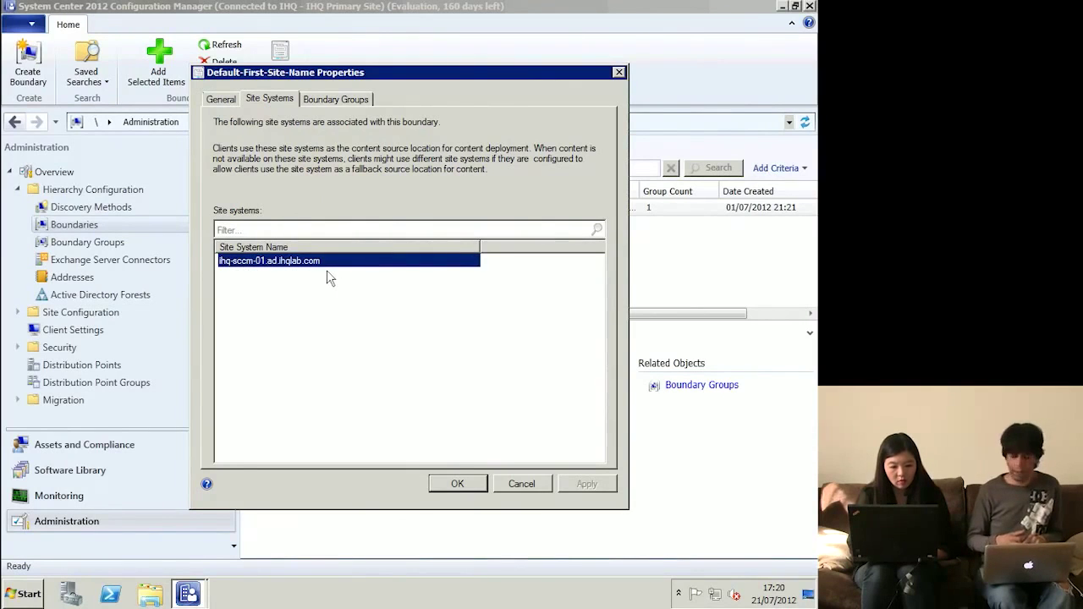
click(326, 99)
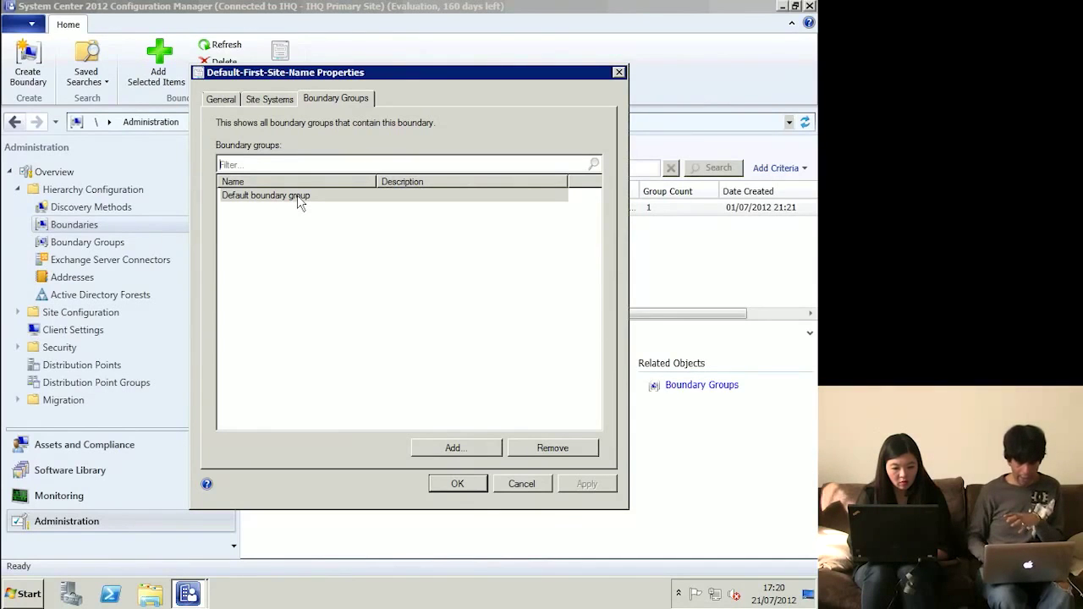
click(266, 100)
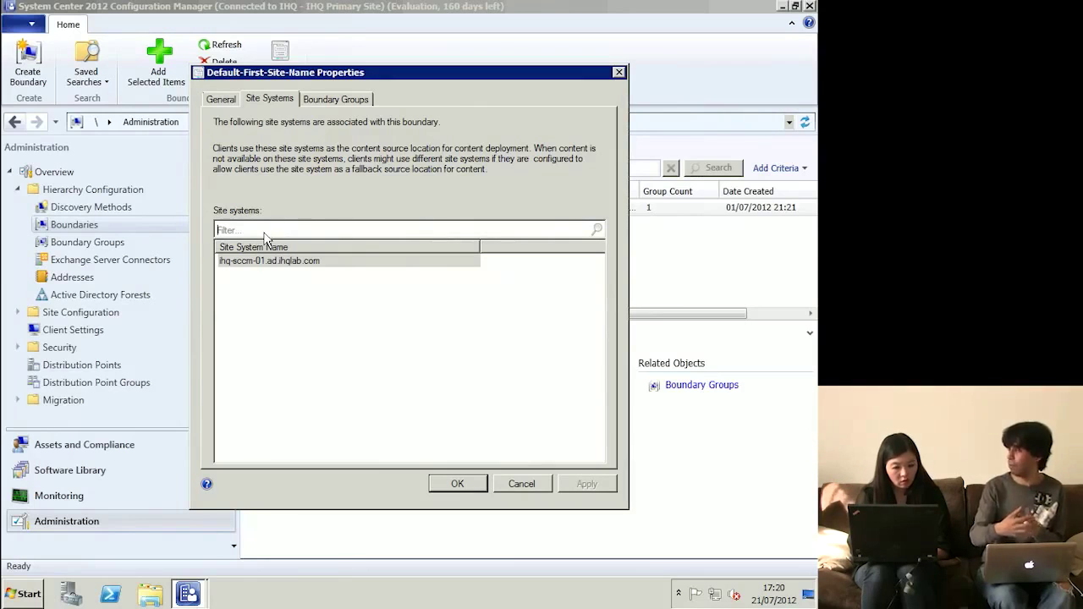
click(518, 483)
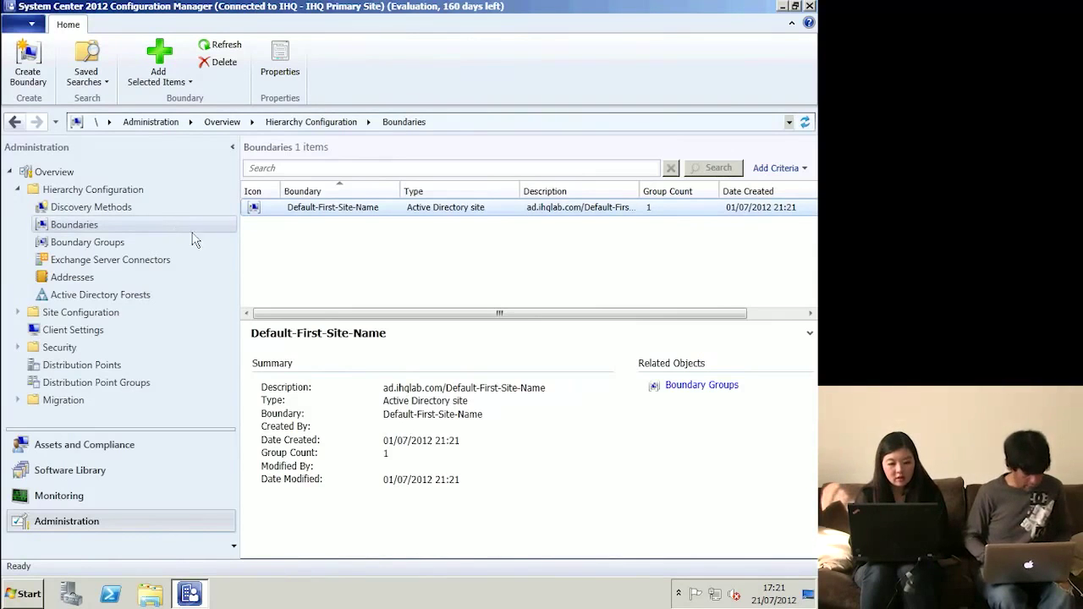
Browse Boundary Groups, Exchange Server Connectors, Addresses and Active Directory Forests, ending on Client Settings
click(108, 243)
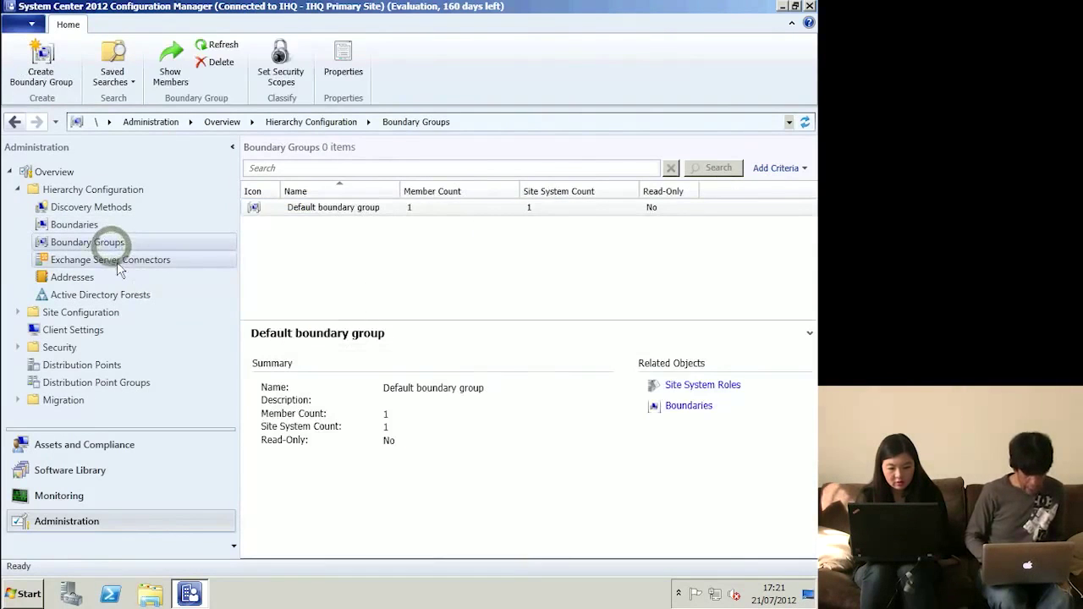
click(118, 266)
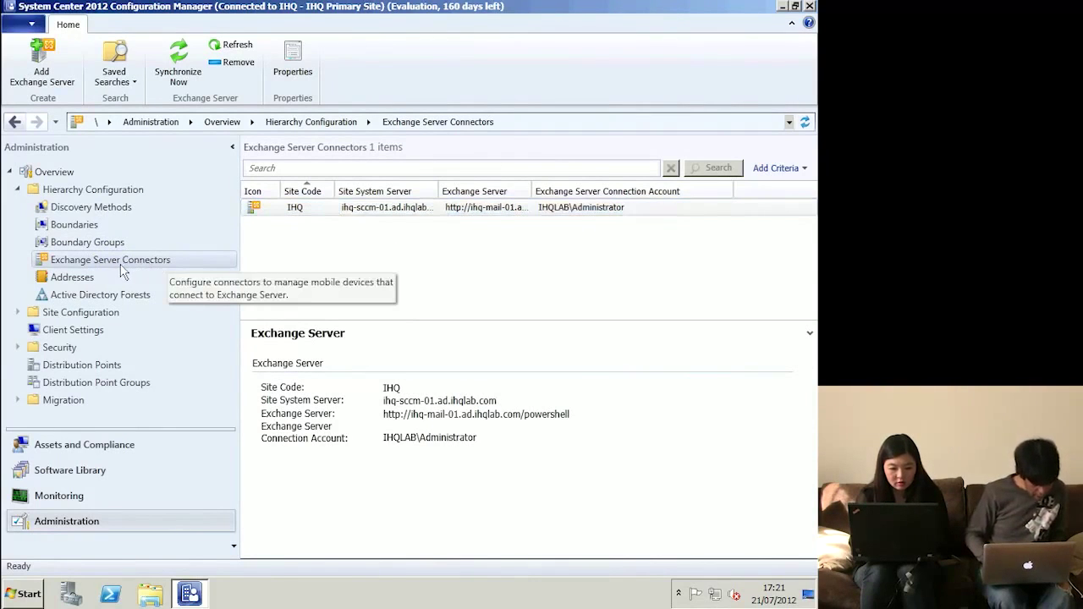
click(77, 278)
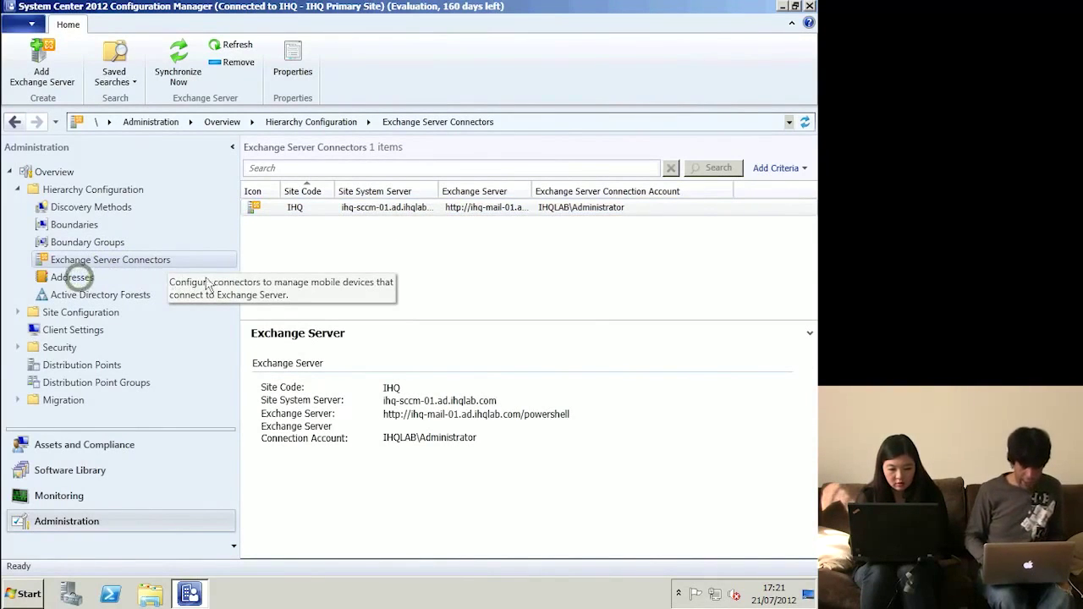
click(59, 282)
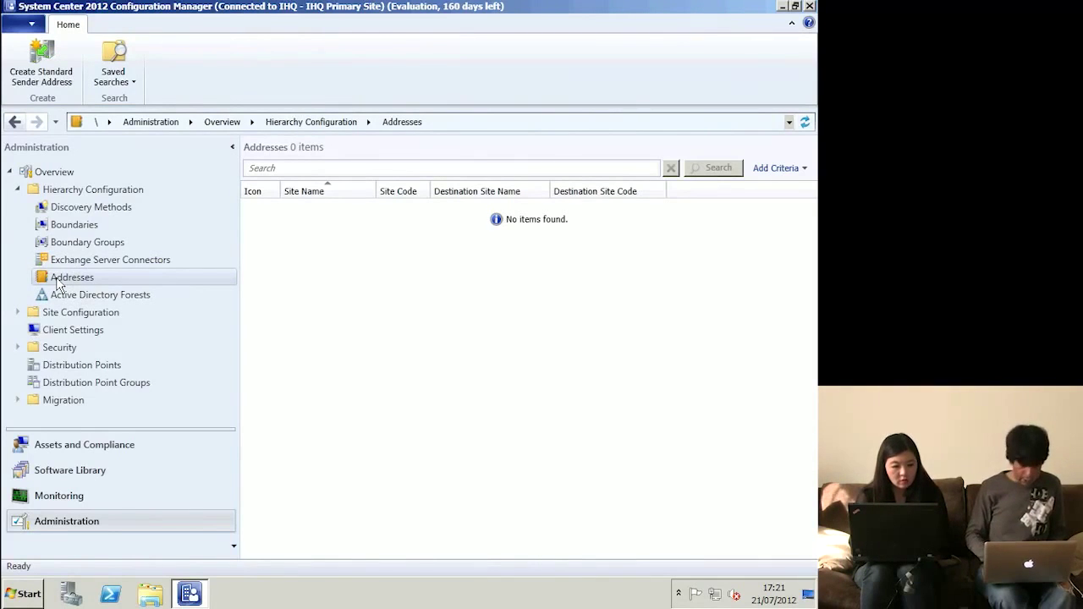
click(142, 296)
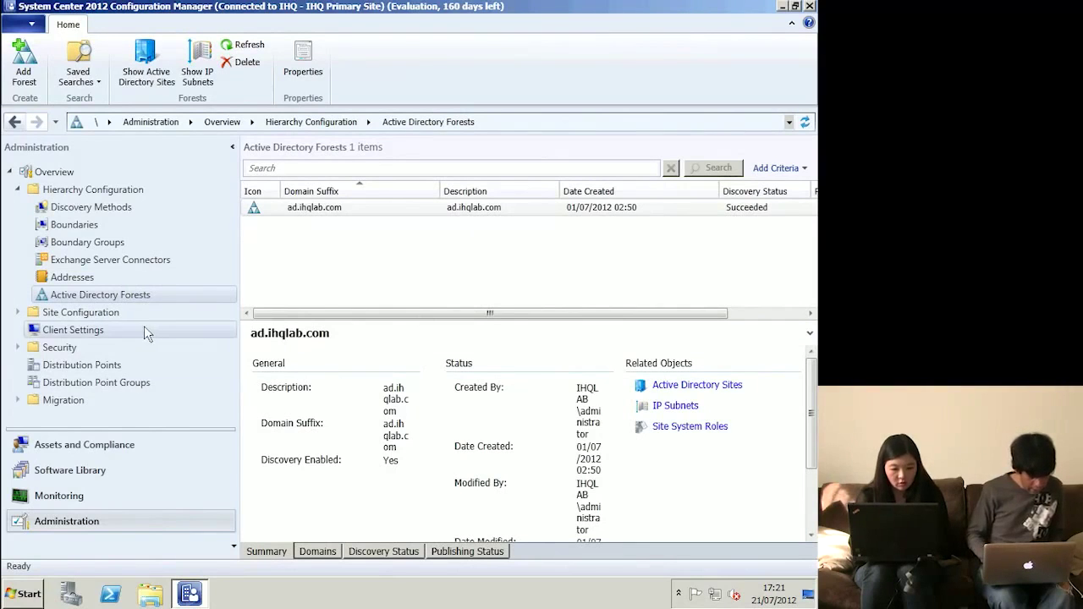
click(81, 330)
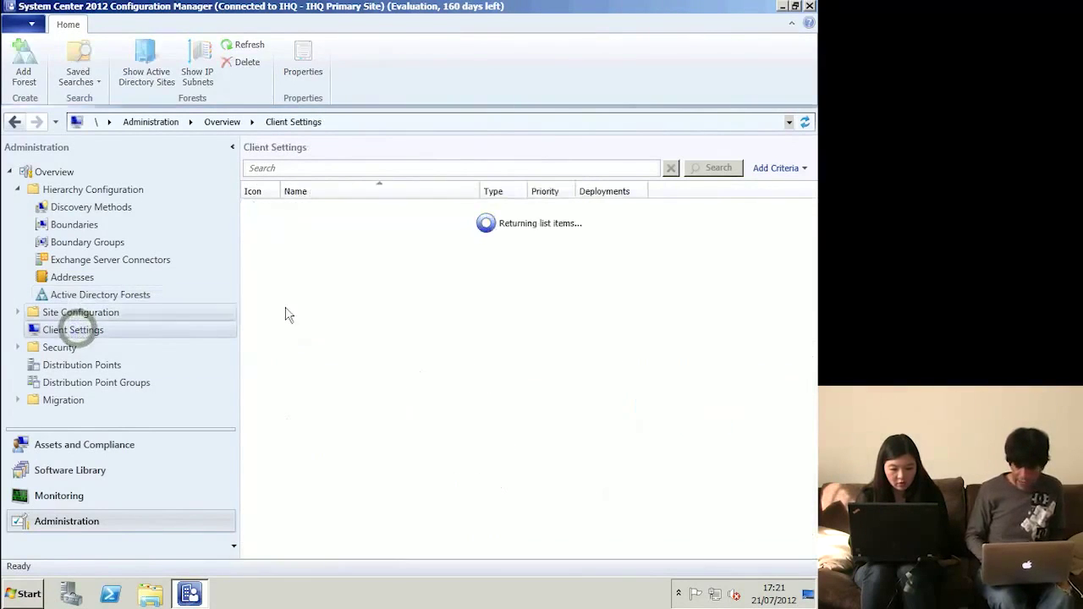
Change the Default Client Settings hardware inventory schedule from 7 days to every 2 days
double_click(356, 215)
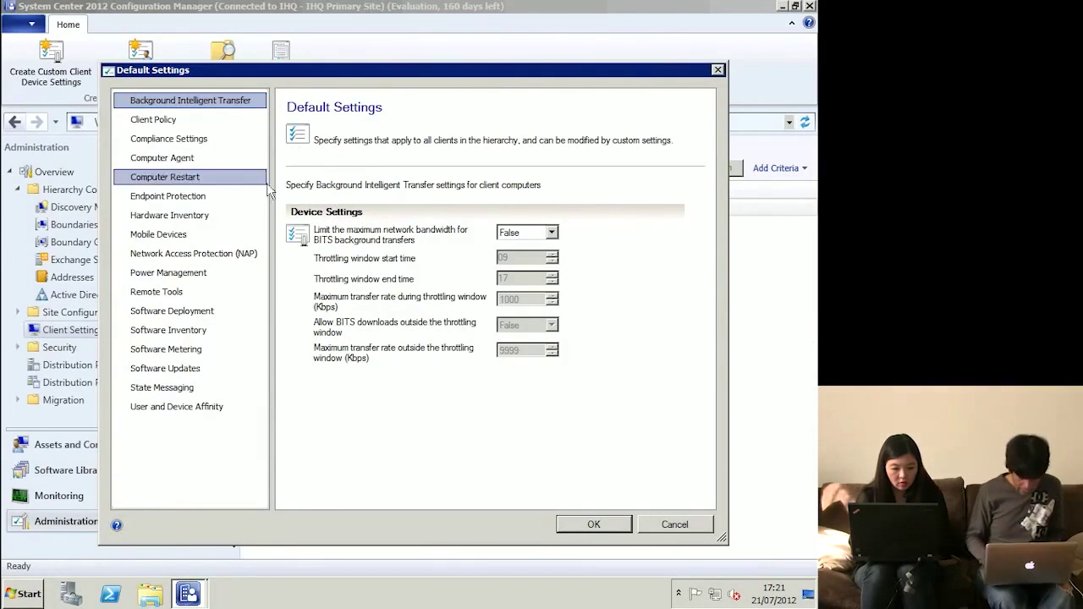
click(161, 119)
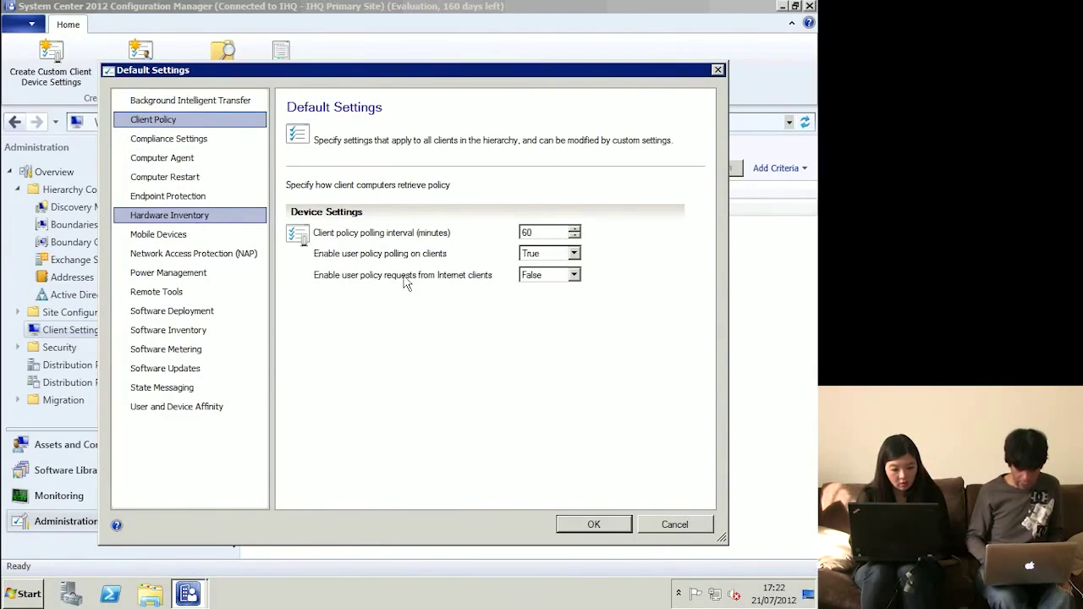
click(197, 225)
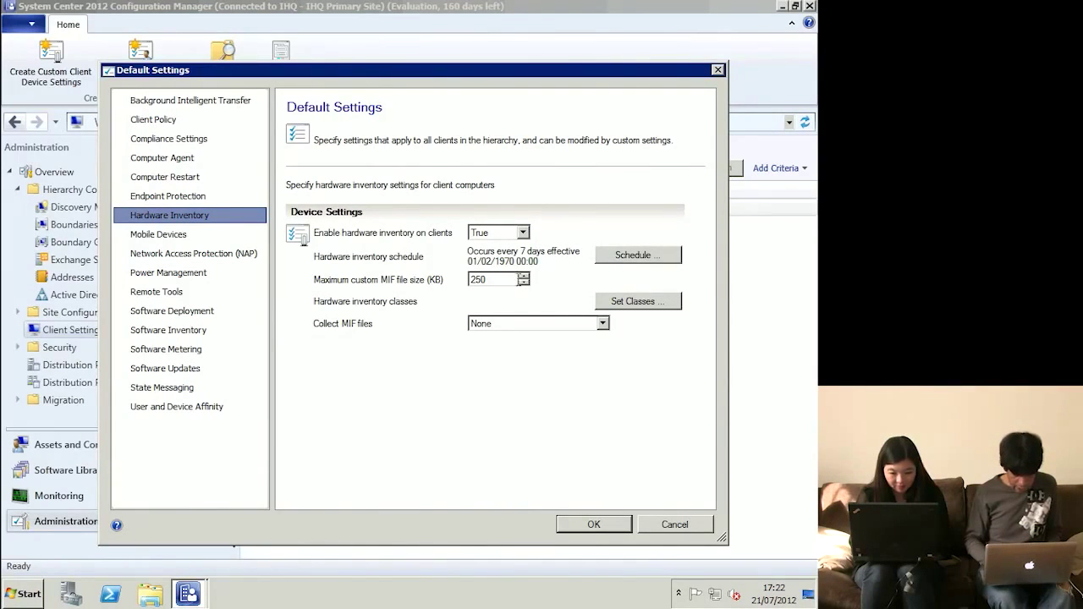
click(606, 262)
click(449, 269)
click(449, 269)
click(448, 269)
click(448, 269)
click(449, 270)
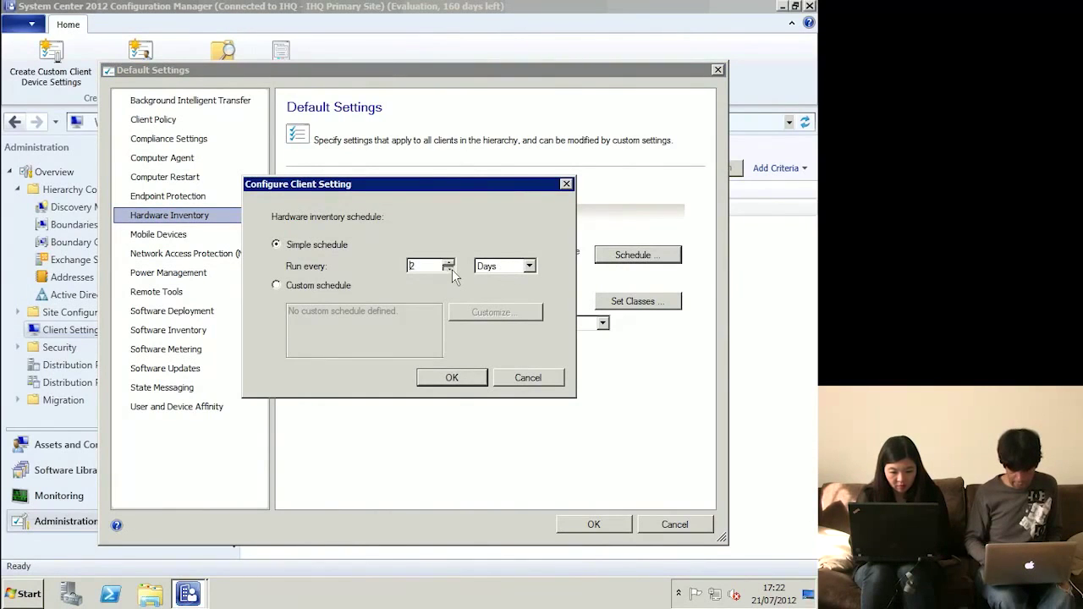
click(451, 377)
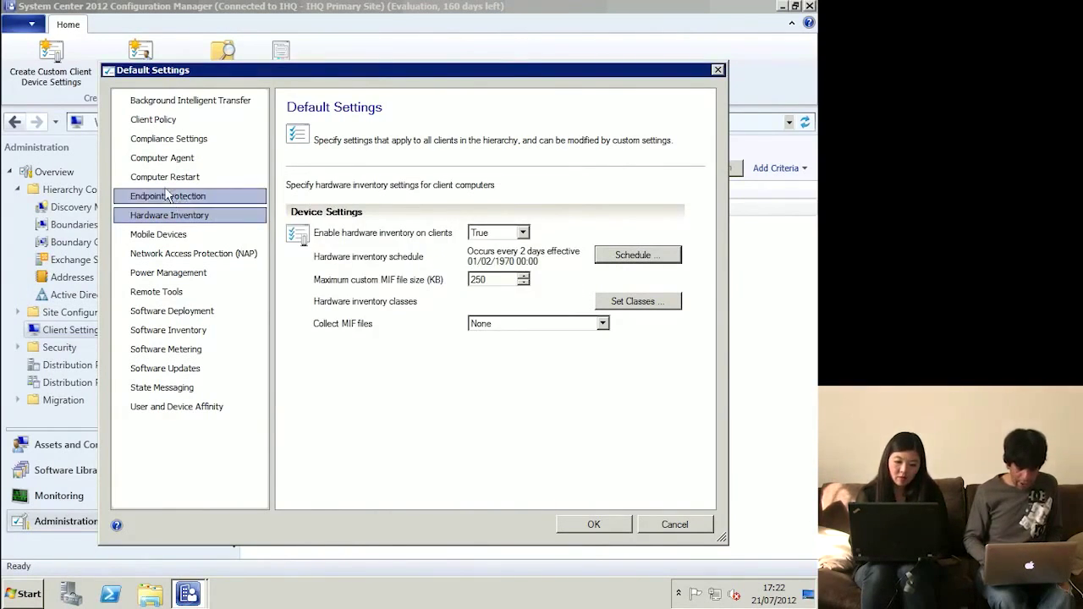
Check the client policy polling interval of 60, then return to Hardware Inventory
click(160, 120)
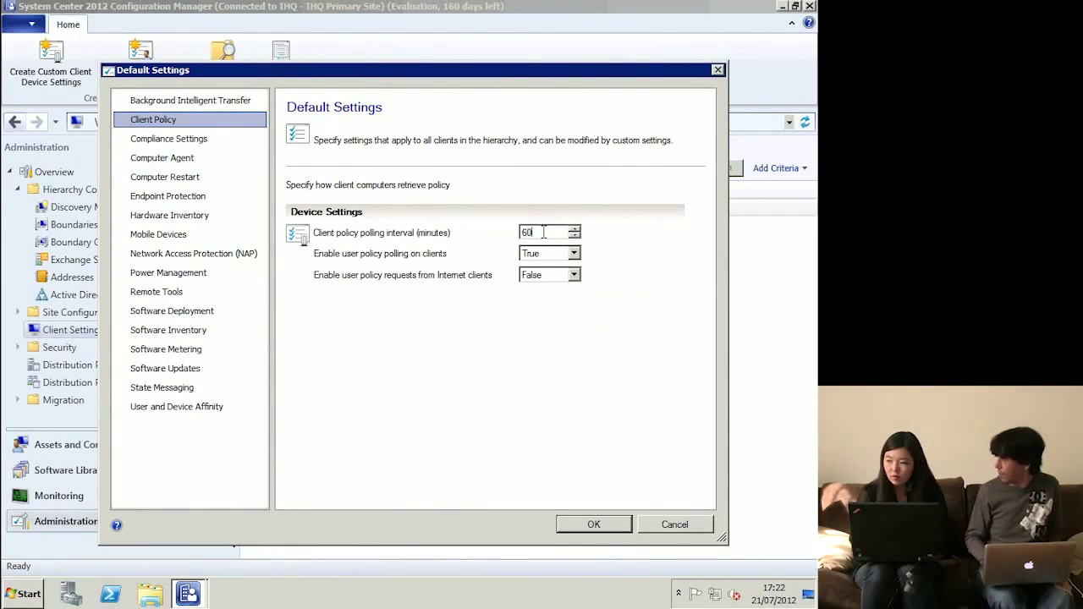
drag(544, 232, 520, 234)
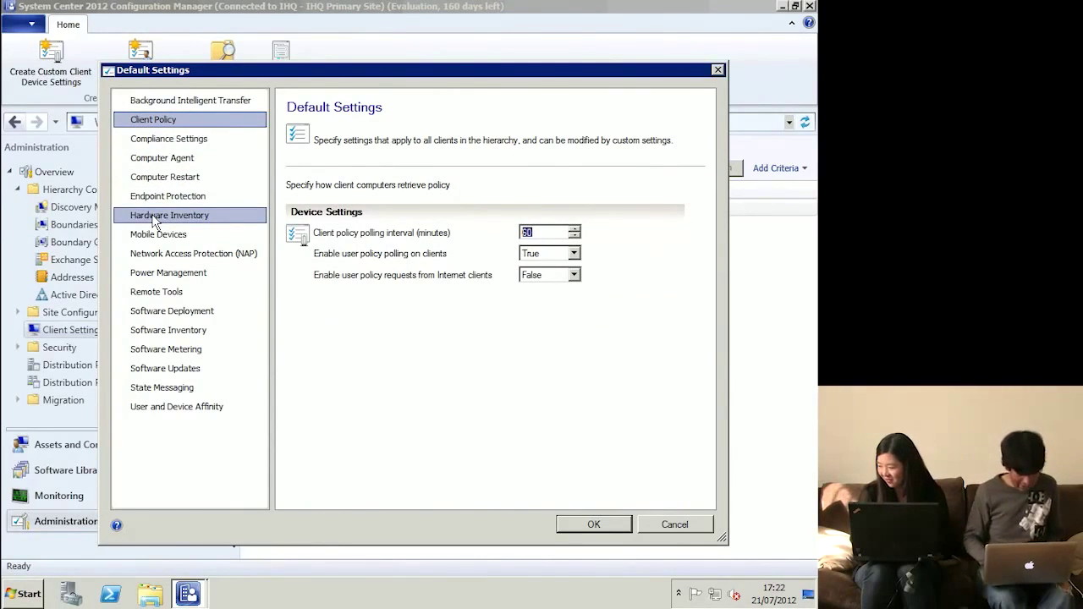
click(155, 220)
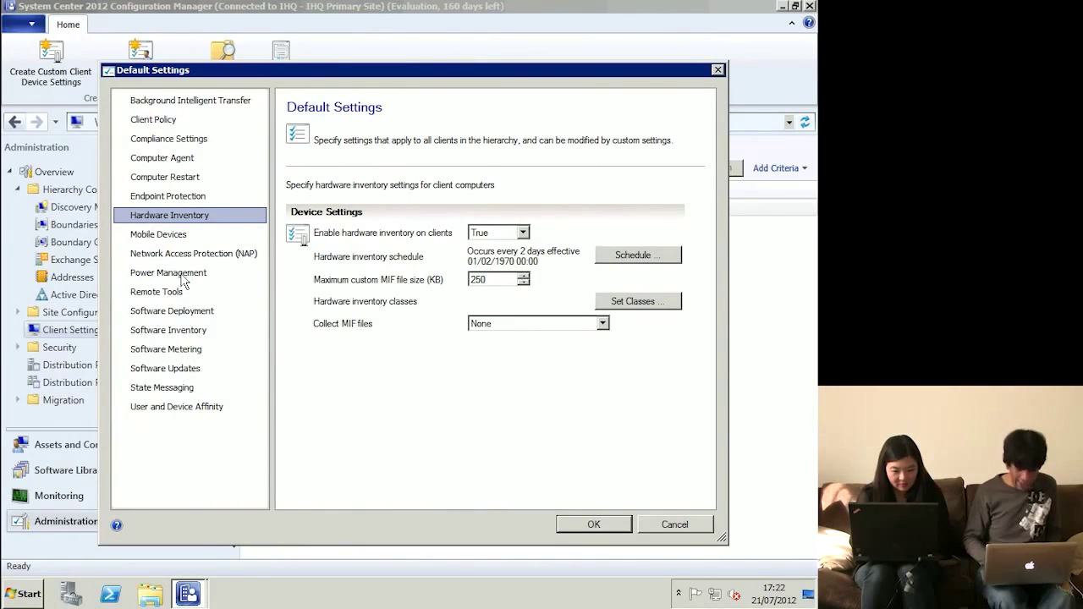
Review the Power Management and Remote Tools defaults, ending on Software Inventory (every 7 days)
click(183, 276)
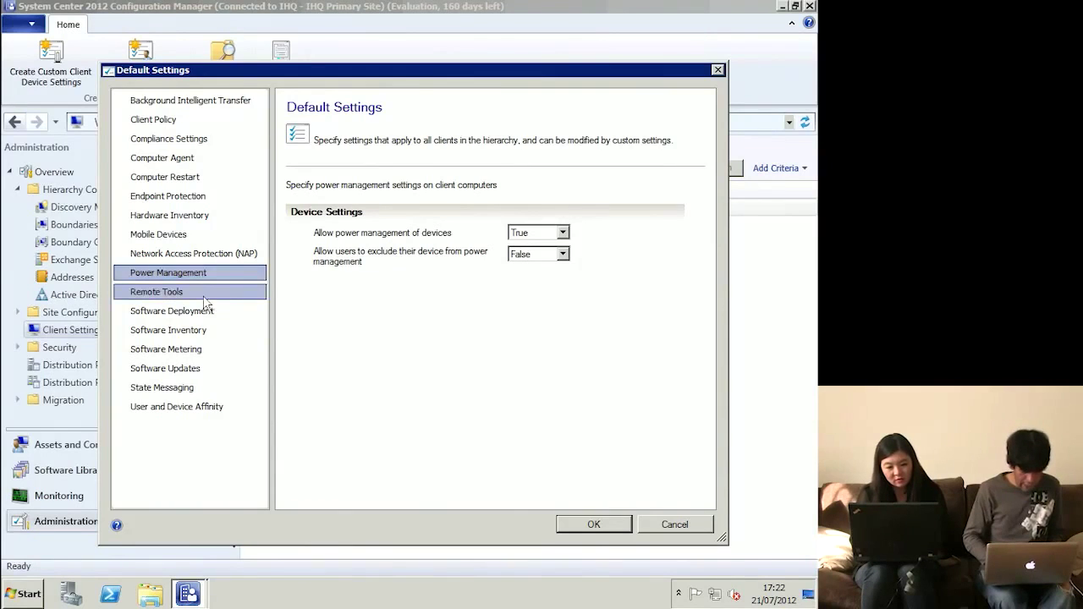
click(170, 292)
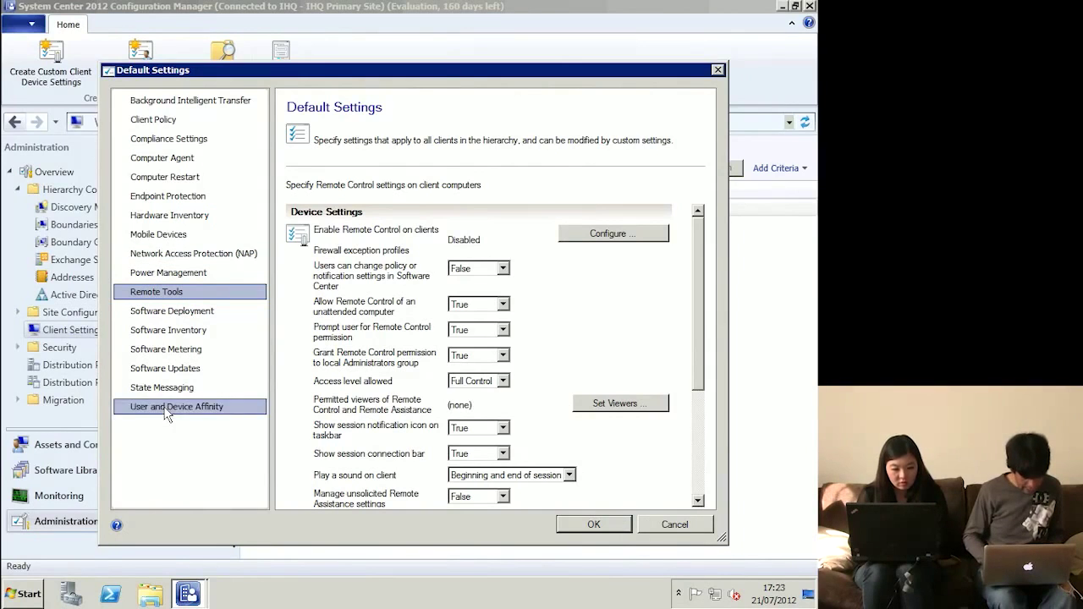
click(168, 330)
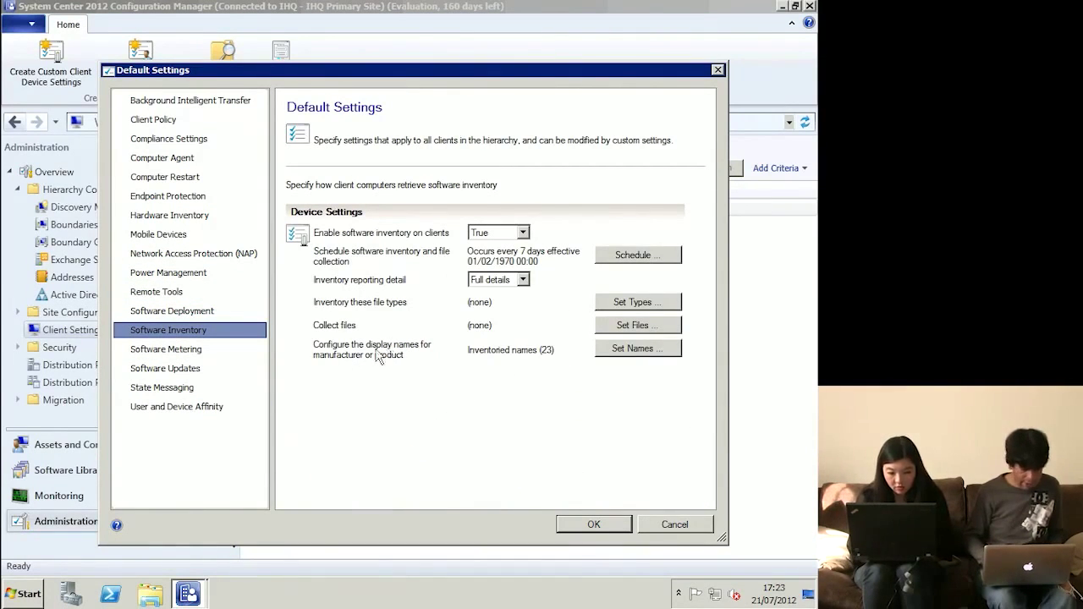
Review Software Metering, Software Updates and User and Device Affinity defaults, then save the Default Settings
click(198, 349)
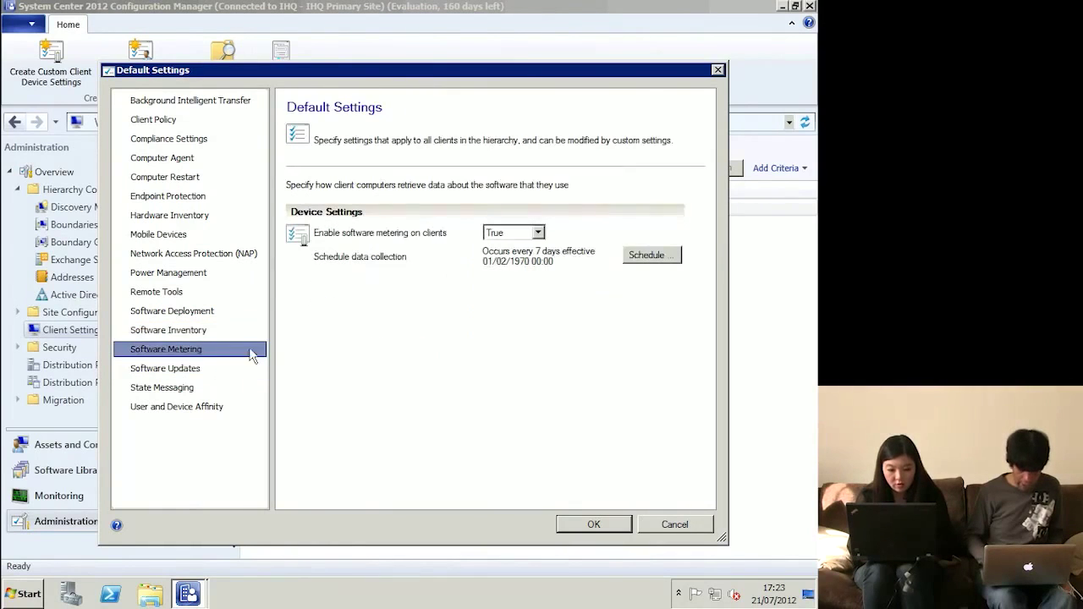
click(229, 370)
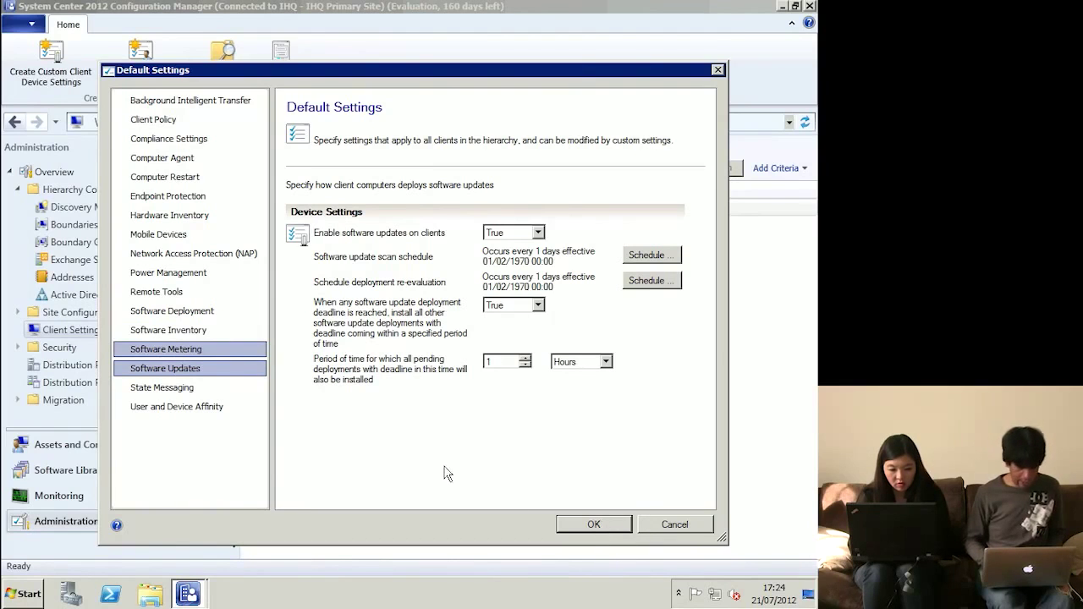
click(194, 408)
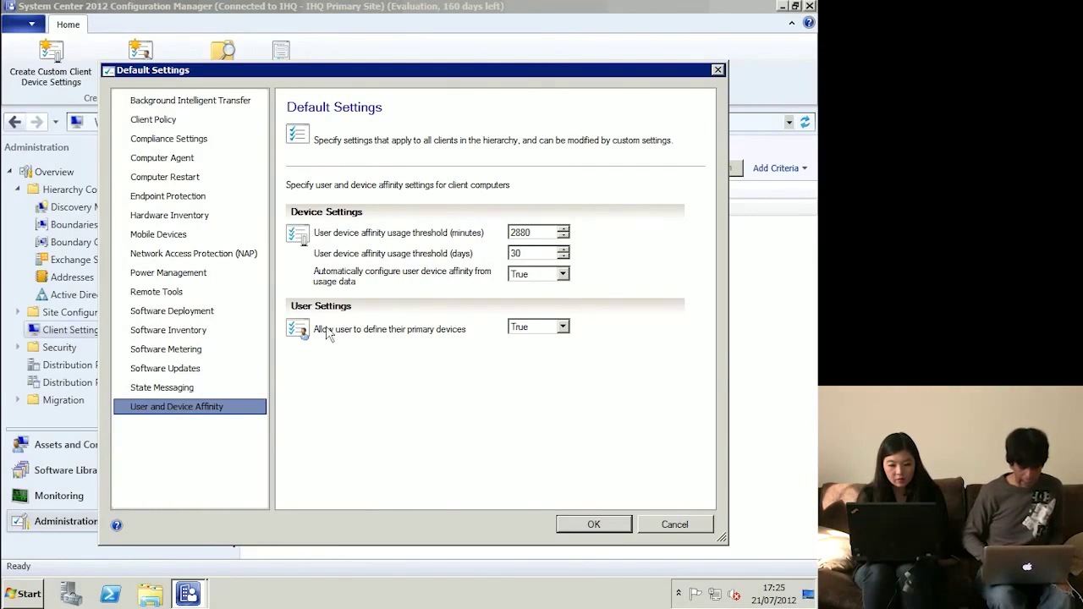
click(605, 527)
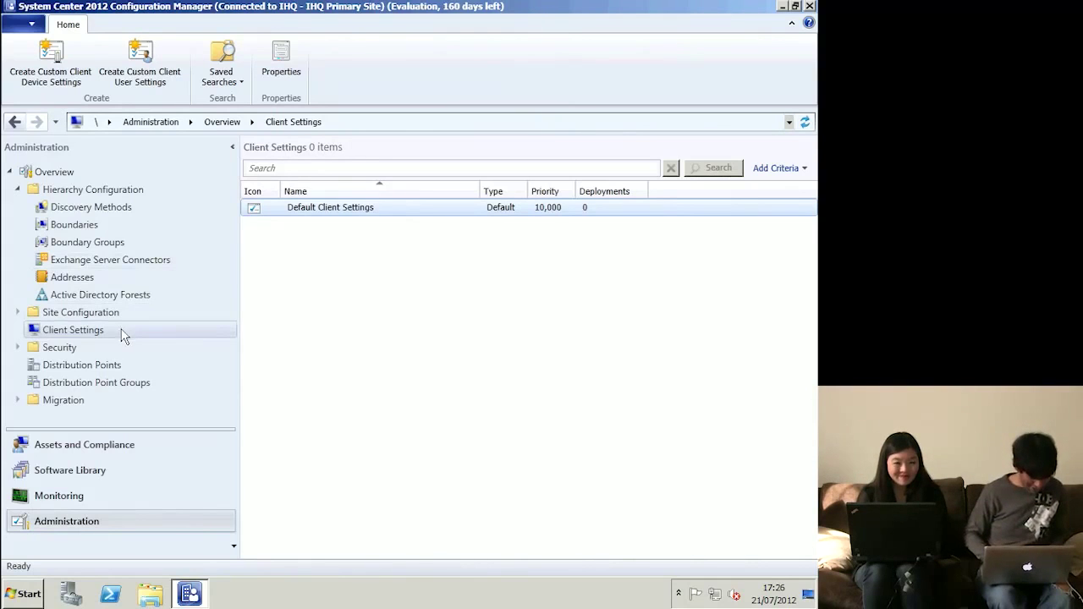
Browse Administrative Users and the 14 Security Roles, then collapse back to the Security overview
click(71, 354)
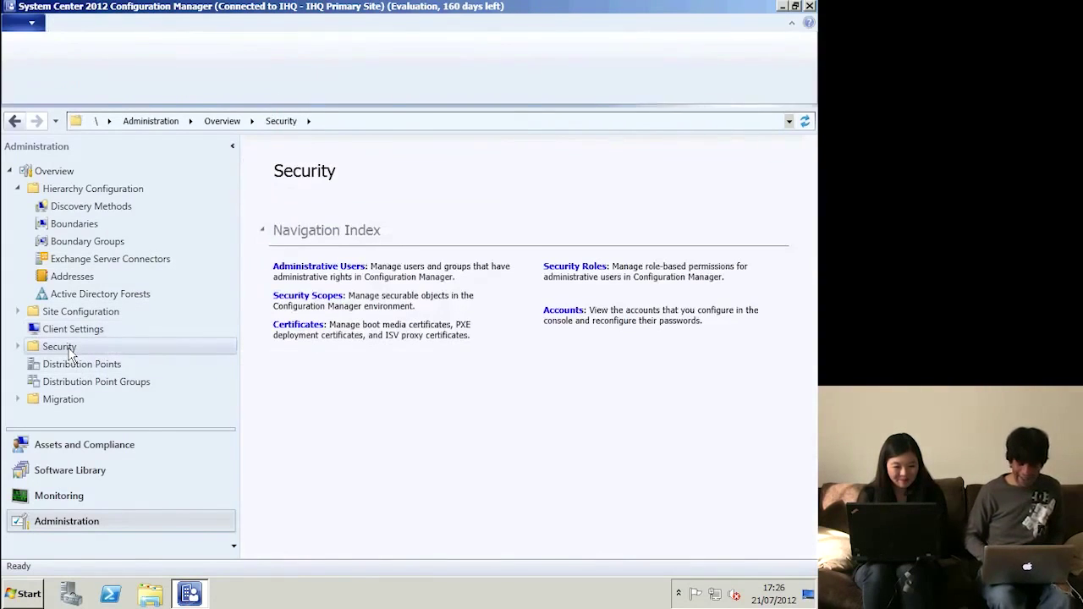
double_click(71, 353)
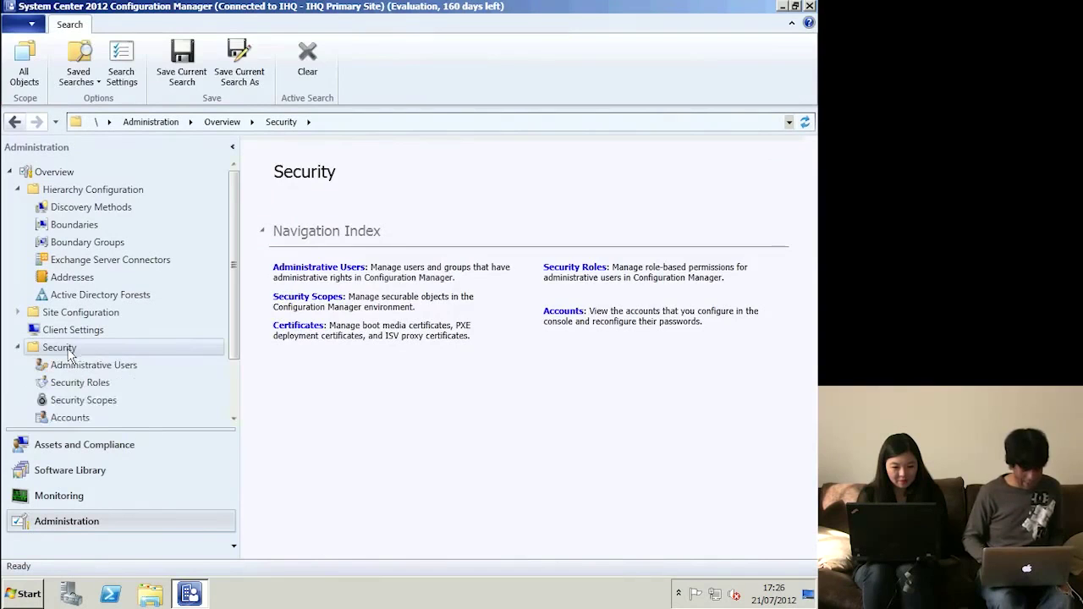
click(77, 365)
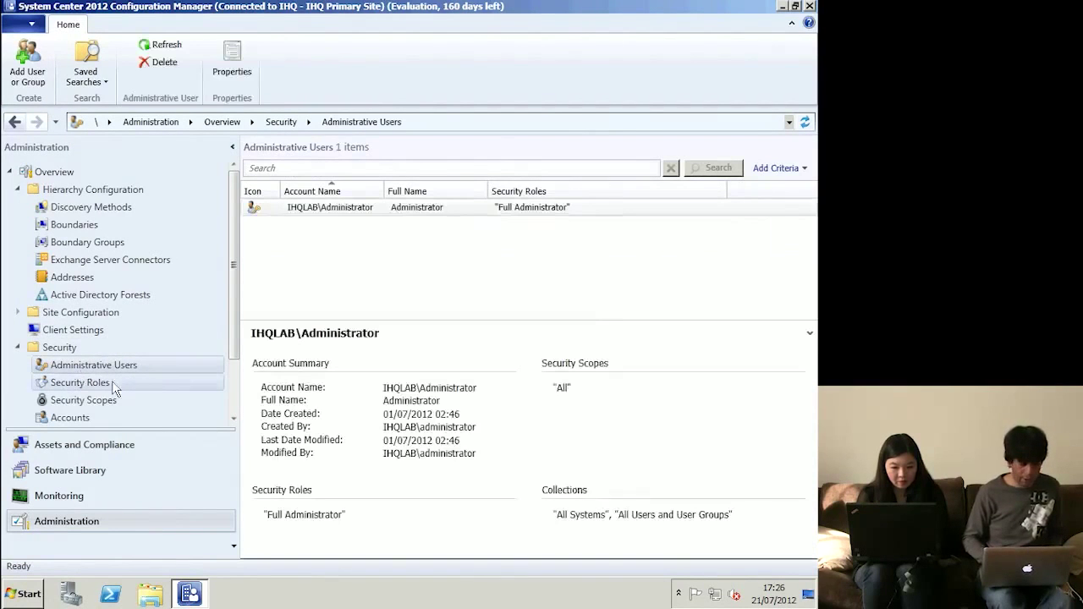
click(69, 384)
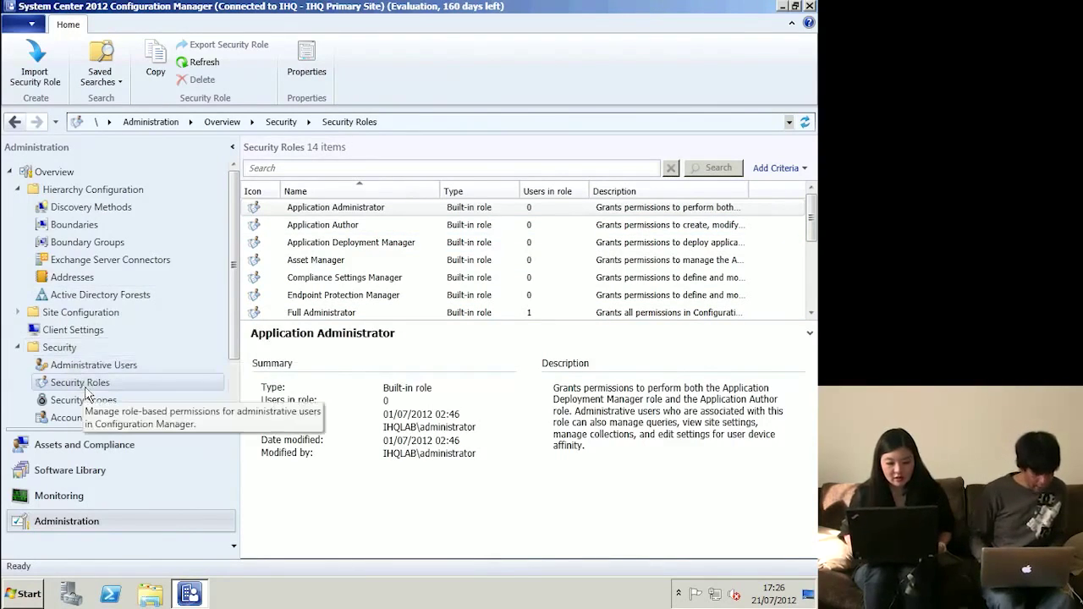
scroll(87, 390, down, 2)
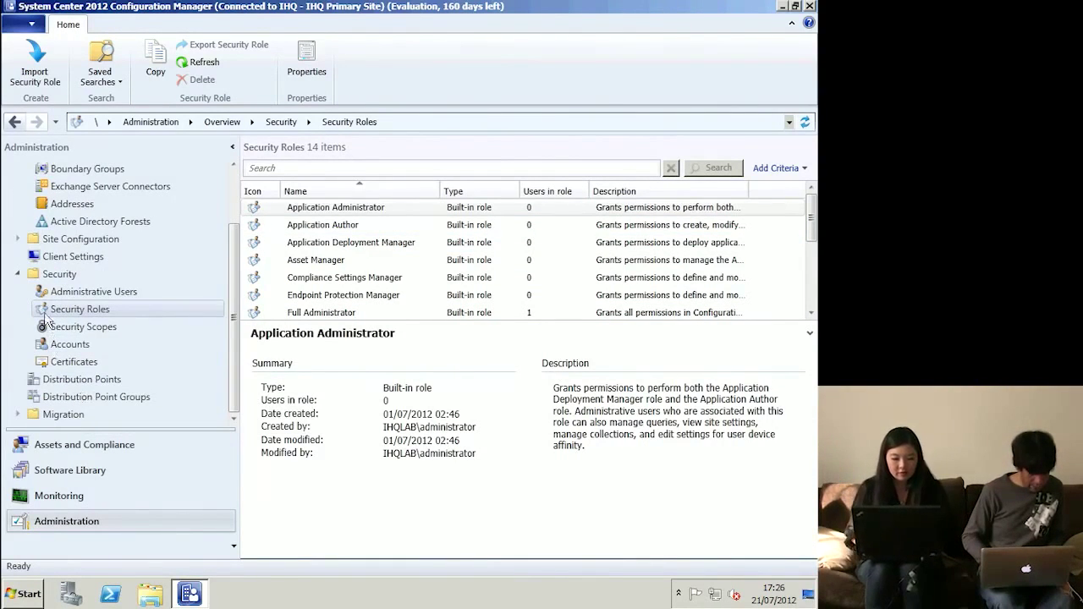
click(18, 274)
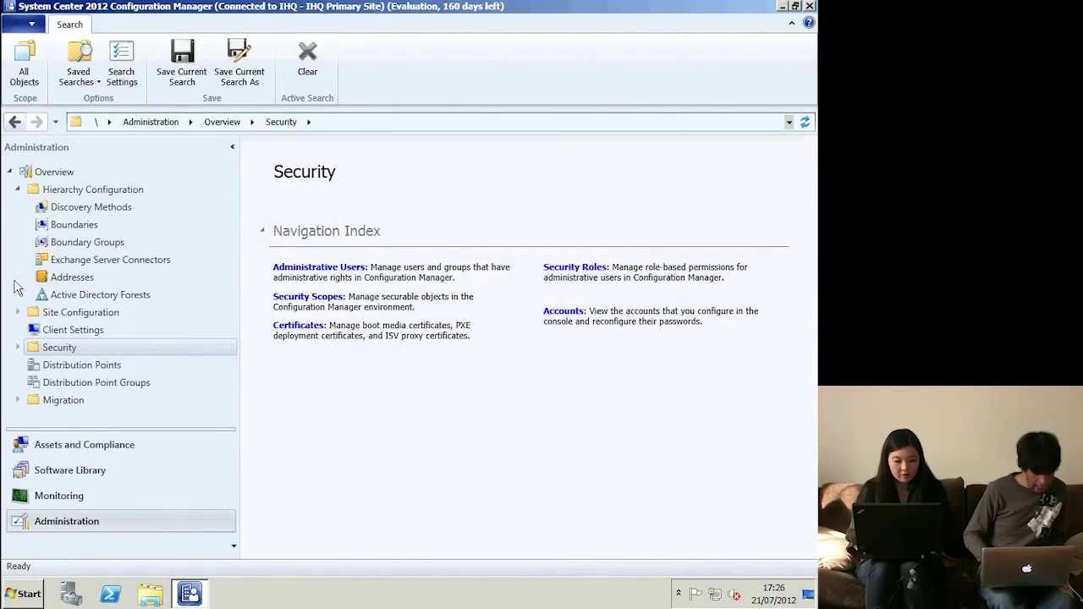
Open the IHQ Primary Site properties from Site Configuration > Sites
click(17, 192)
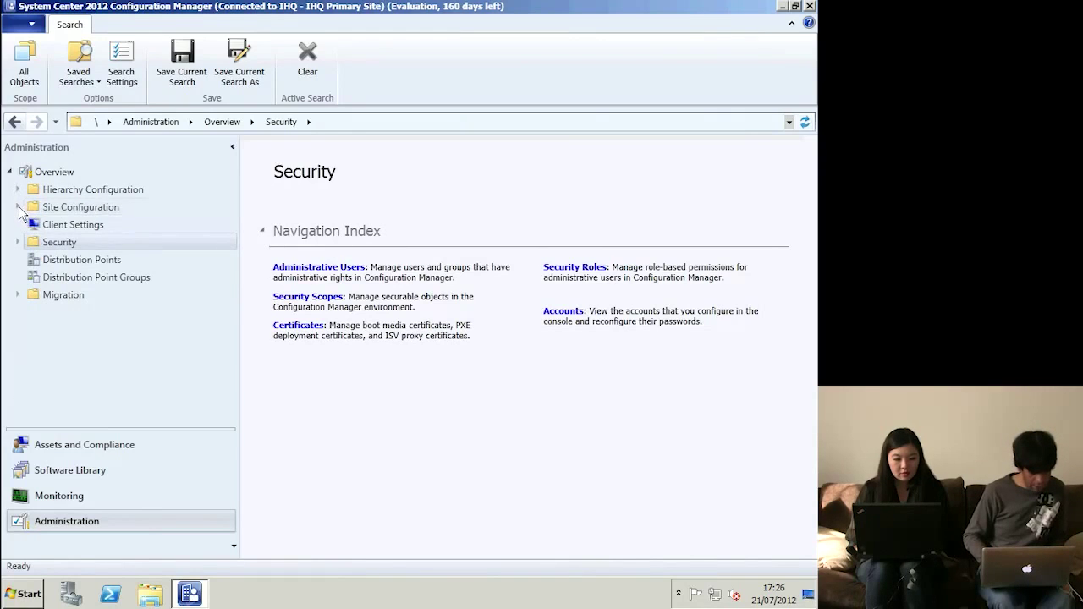
click(18, 208)
click(59, 225)
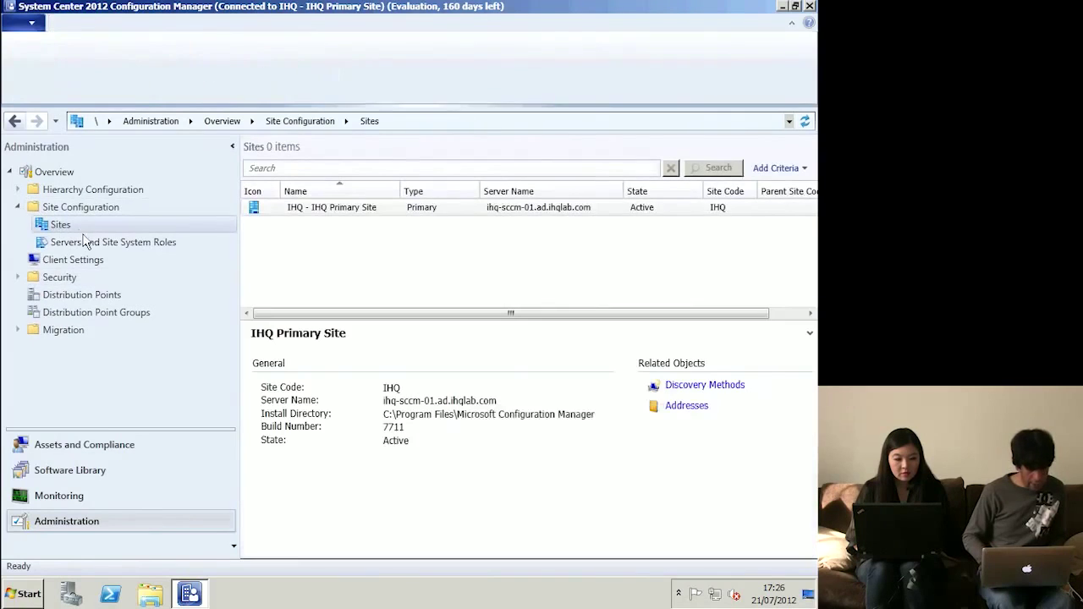
click(363, 209)
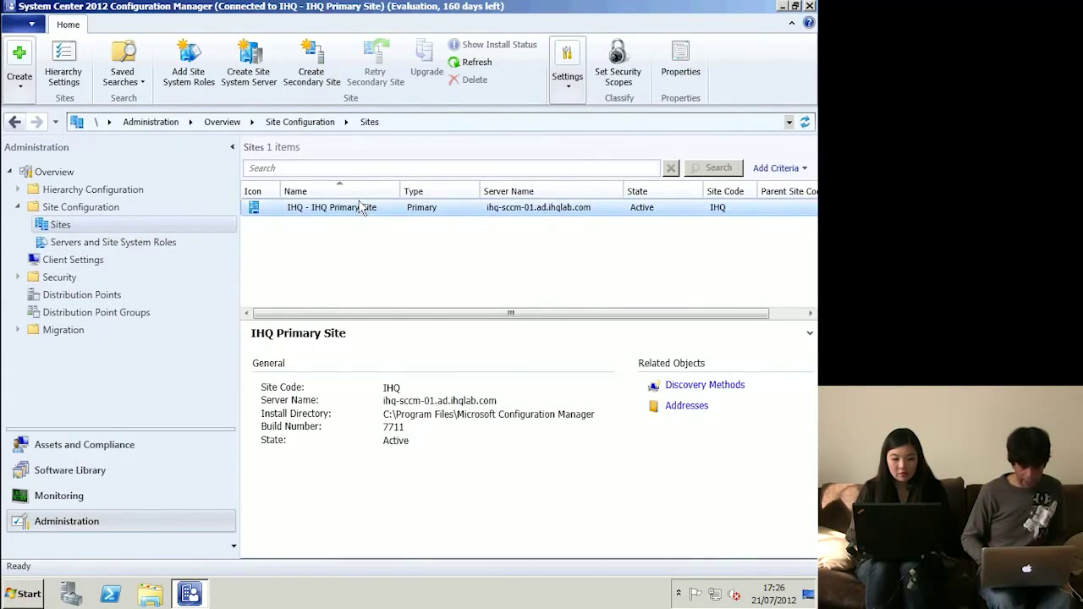
right_click(359, 210)
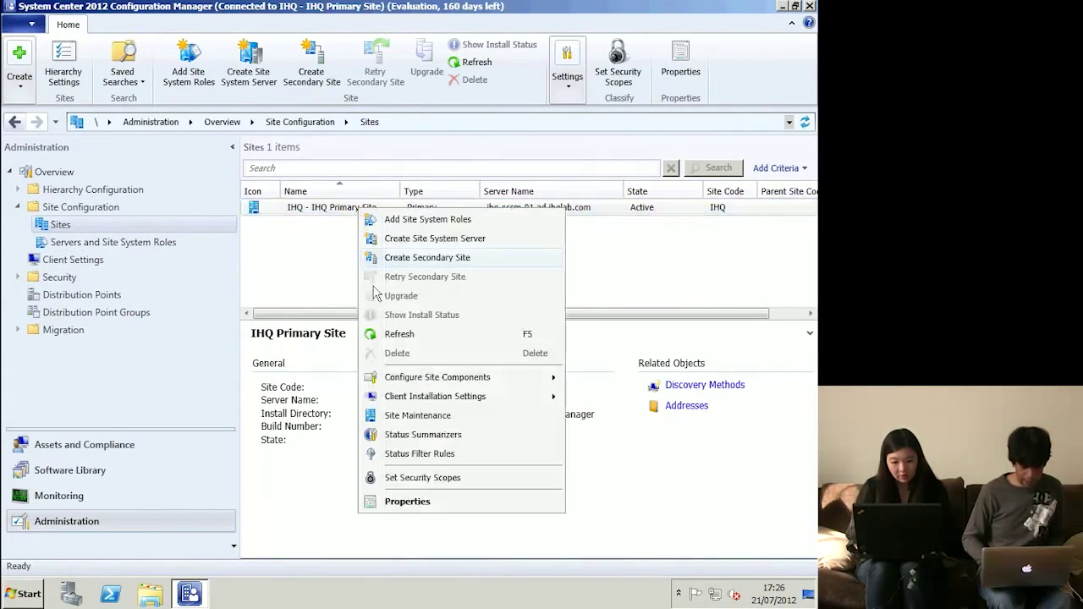
click(407, 503)
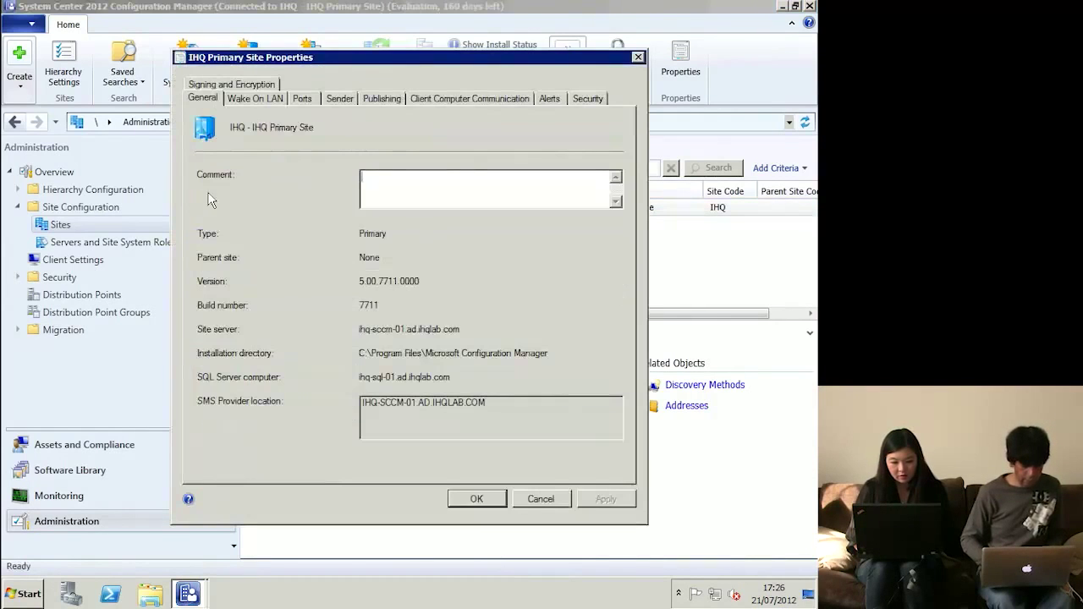
Enable Wake On LAN with unicast wake-up packets and save the site properties
click(257, 105)
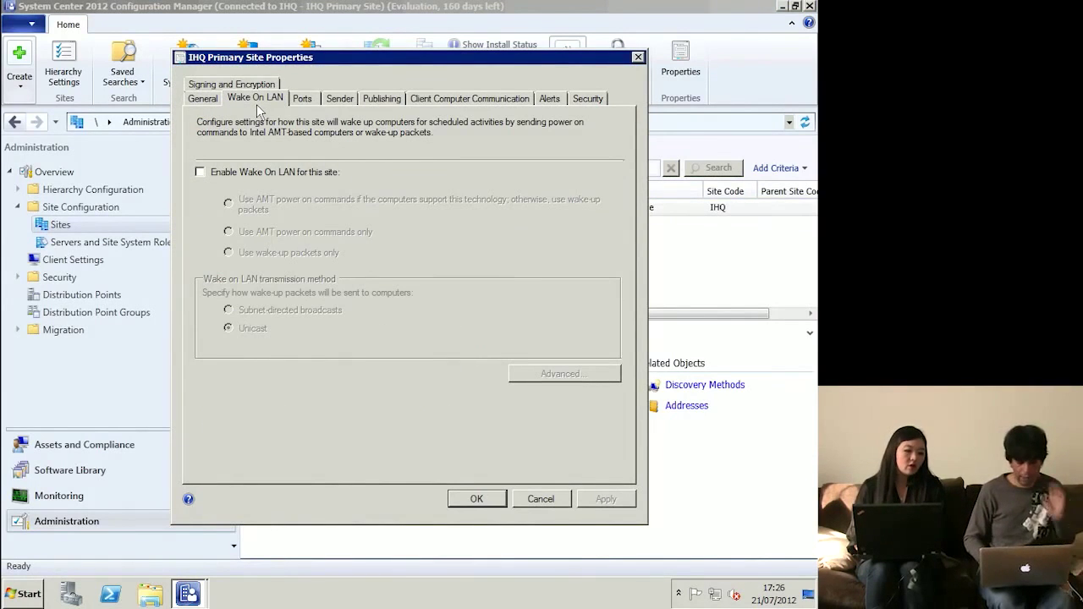
click(243, 171)
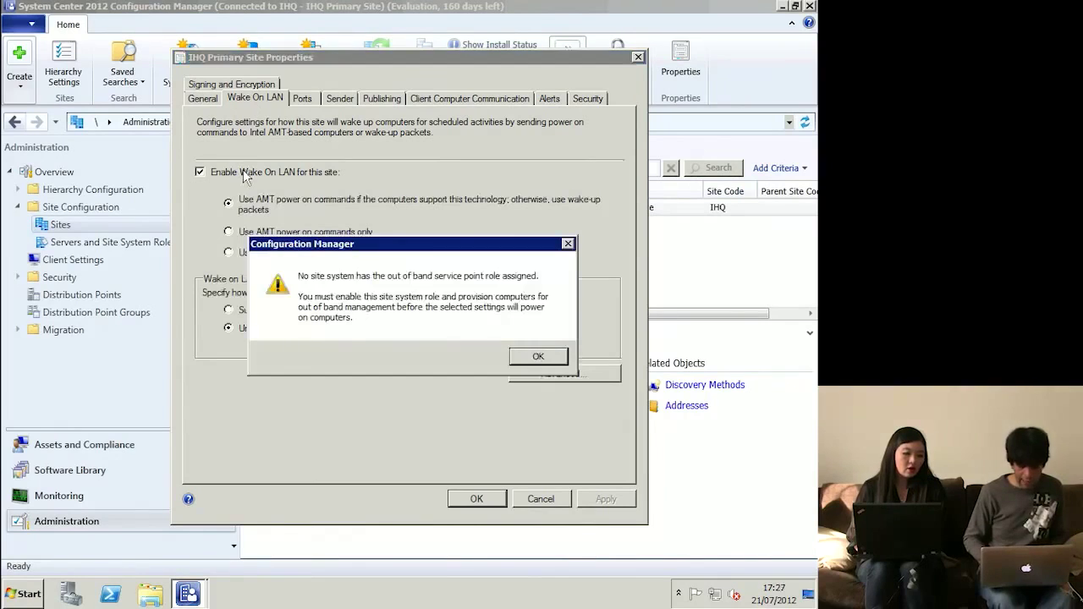
click(527, 358)
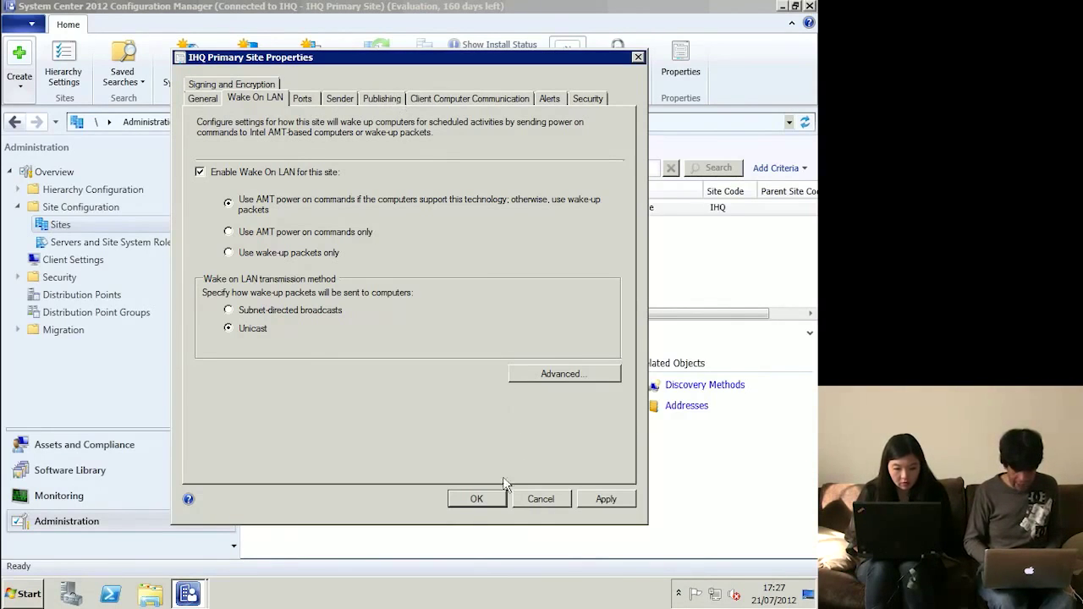
click(478, 500)
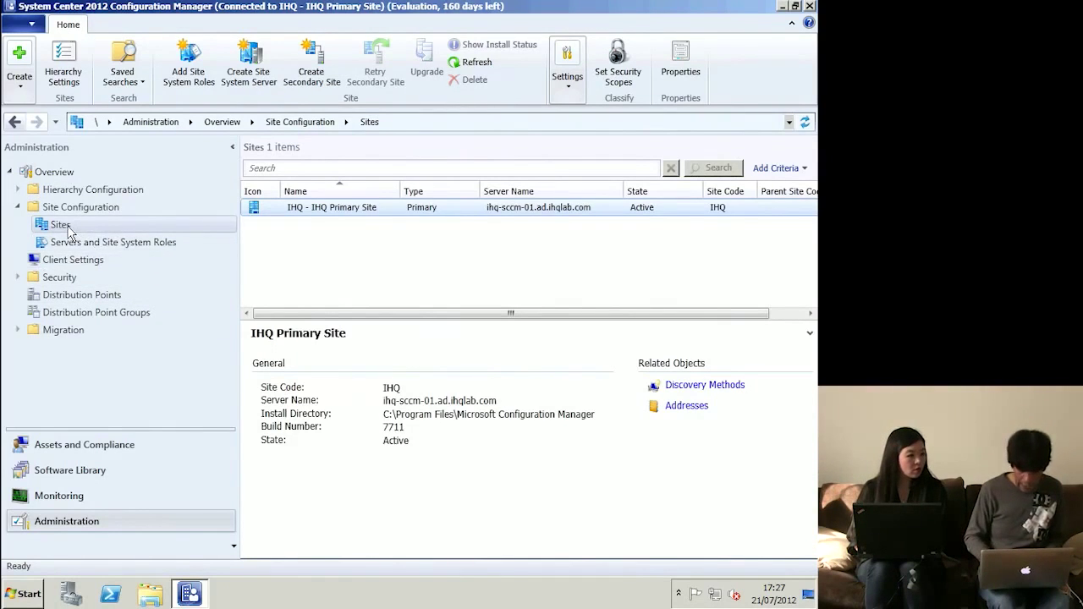
Enable client push installation to Configuration Manager site system servers for the IHQ site
click(487, 211)
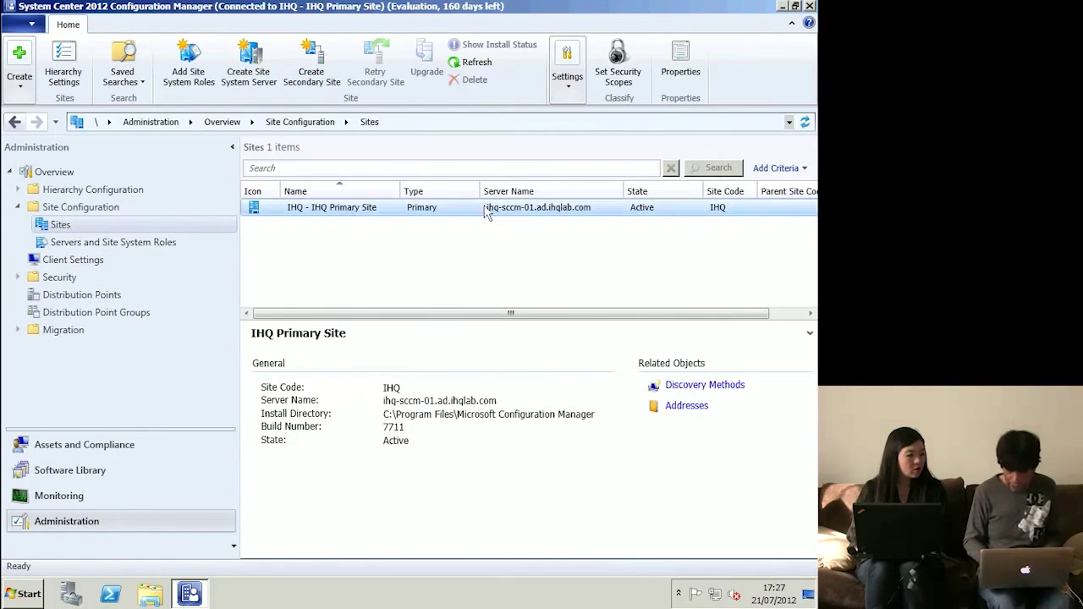
click(572, 92)
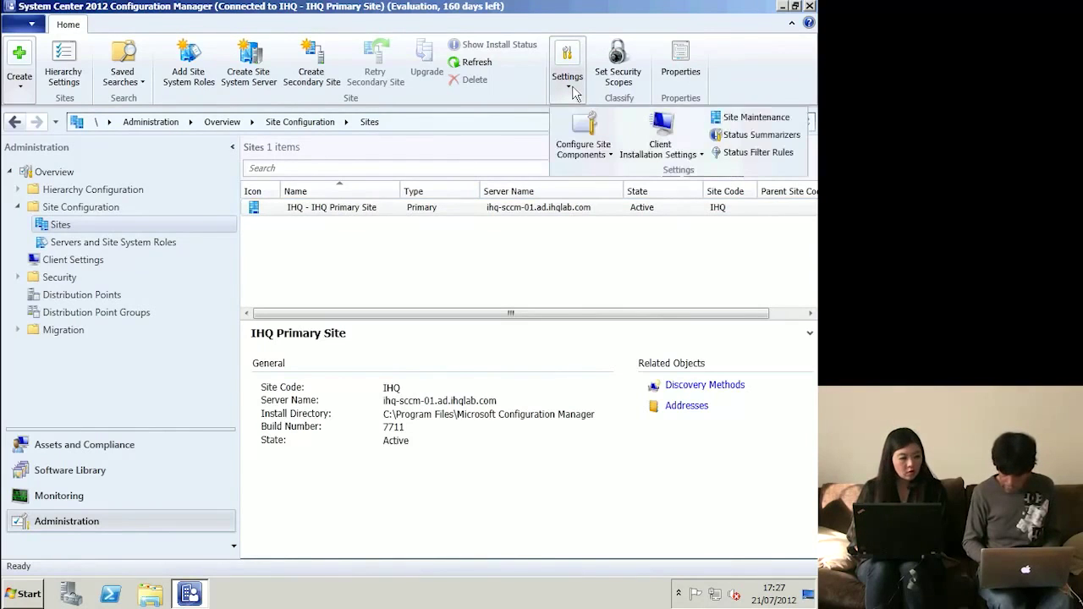
click(655, 136)
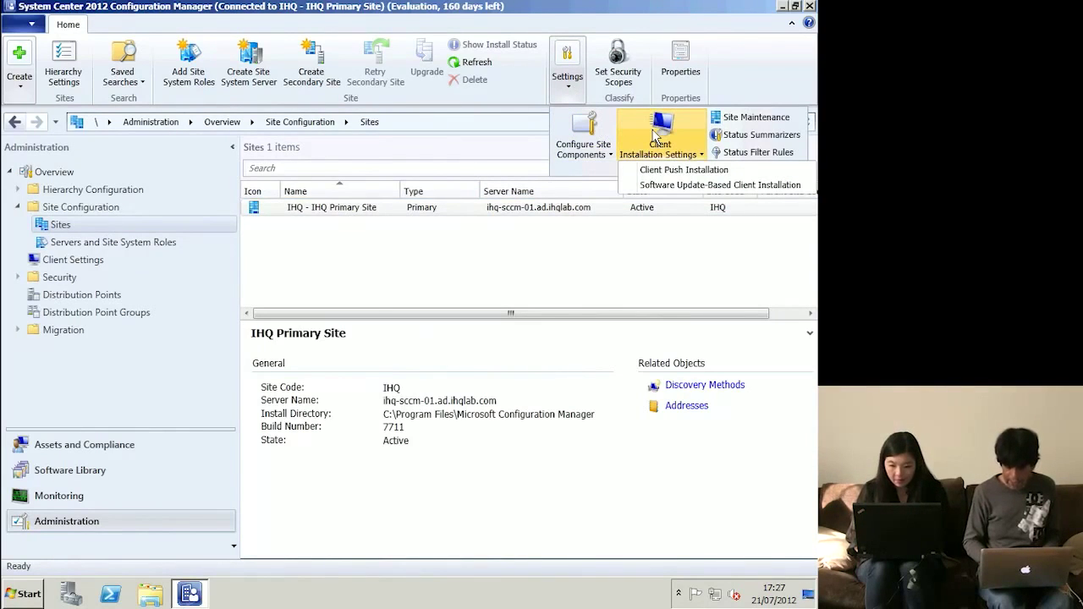
click(668, 174)
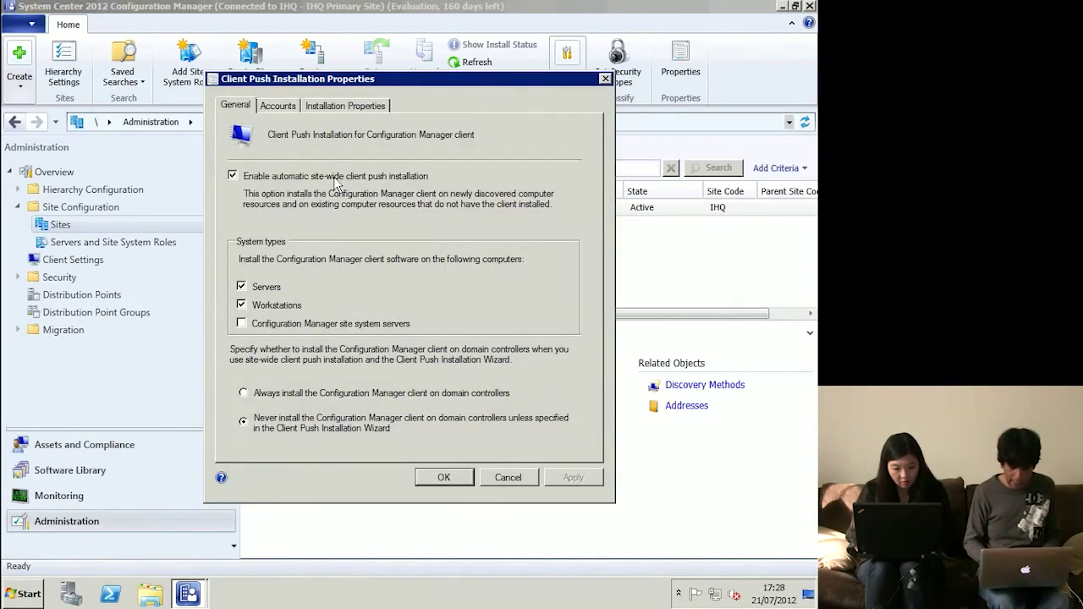
click(254, 330)
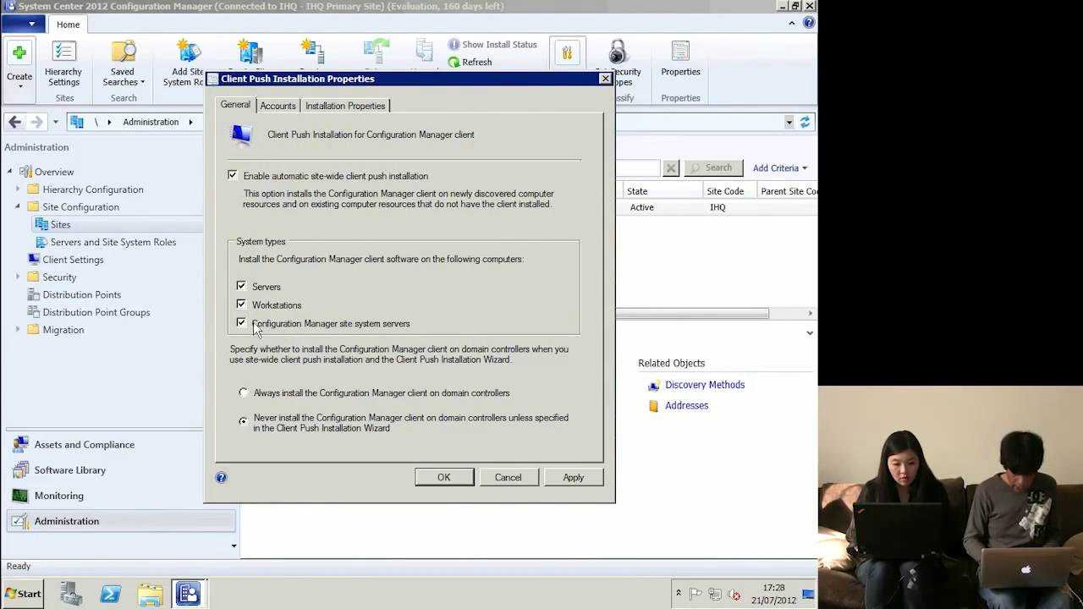
Review the push installation accounts and SMSSITECODE=IHQ installation property, then save
click(279, 105)
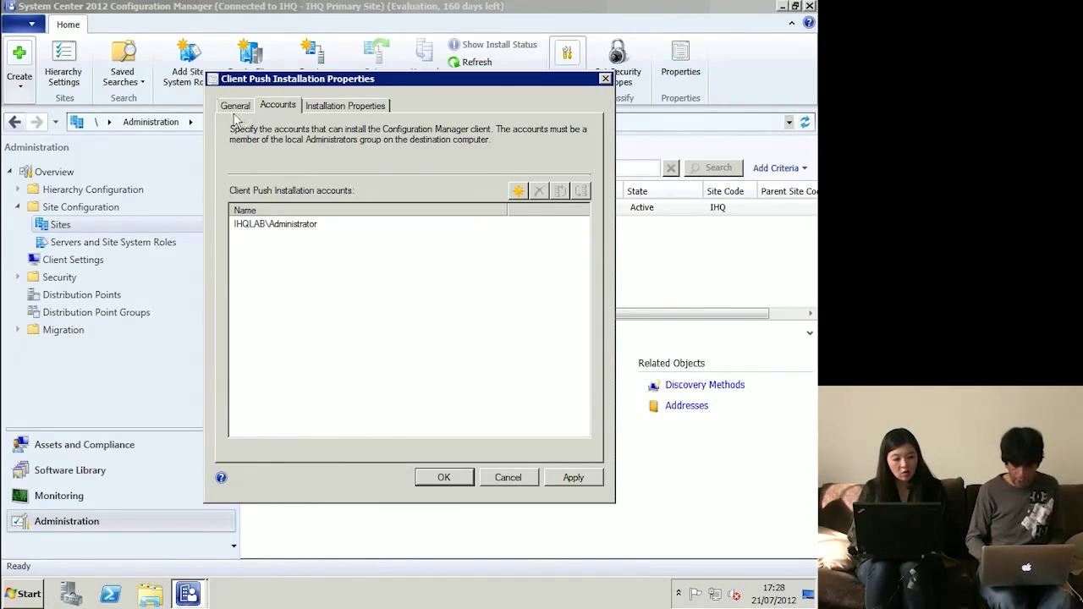
click(235, 106)
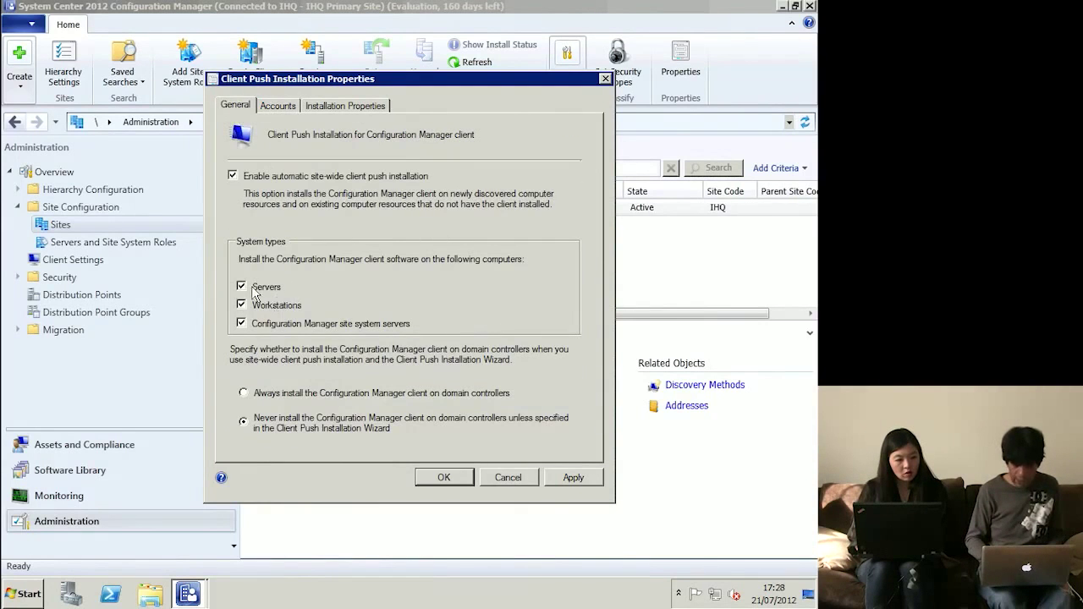
click(275, 108)
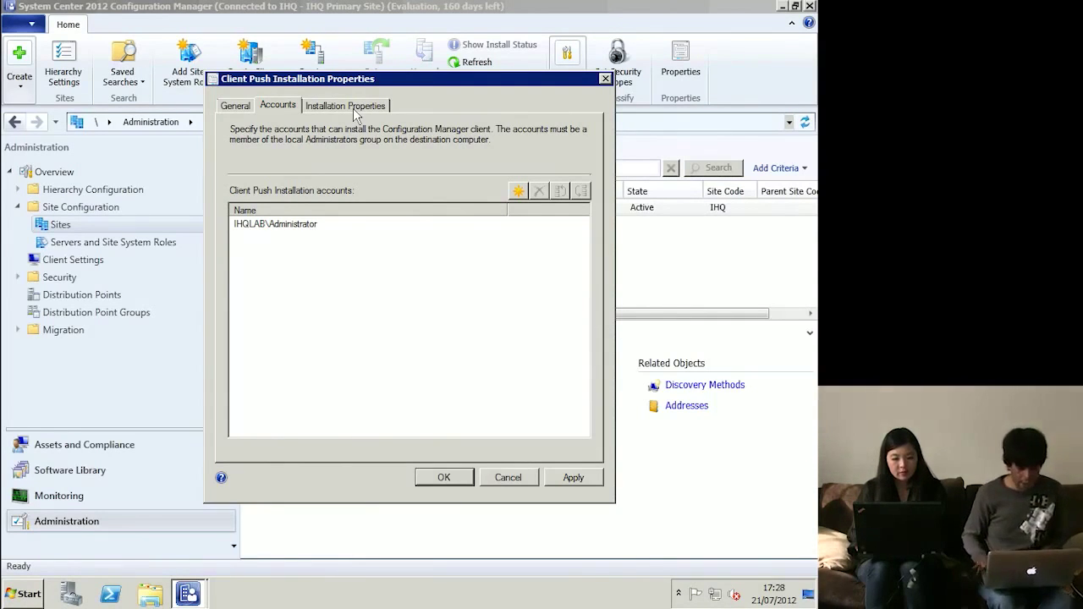
click(348, 109)
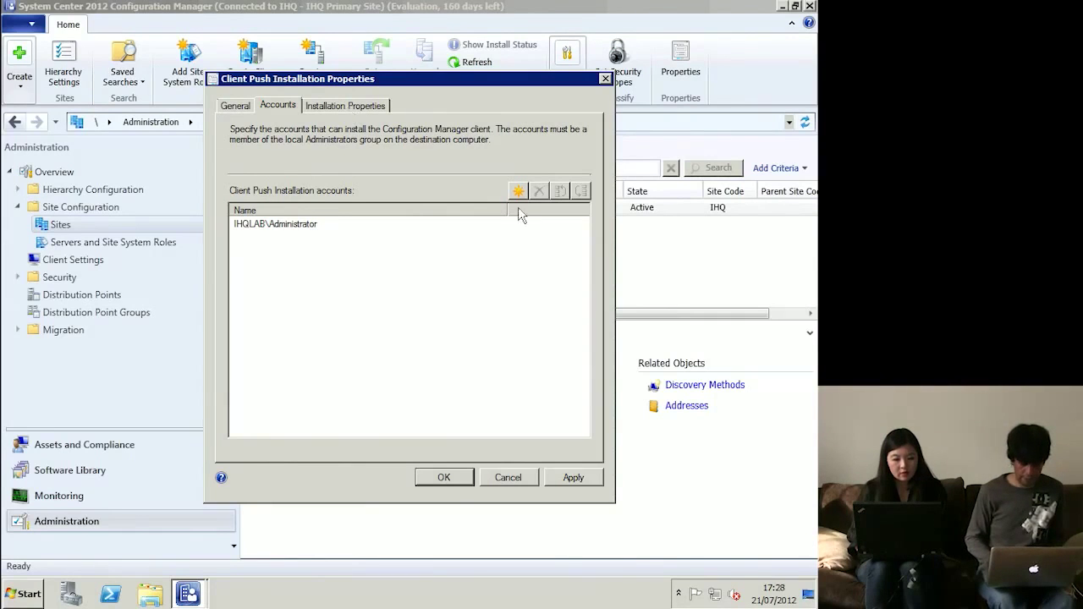
click(443, 475)
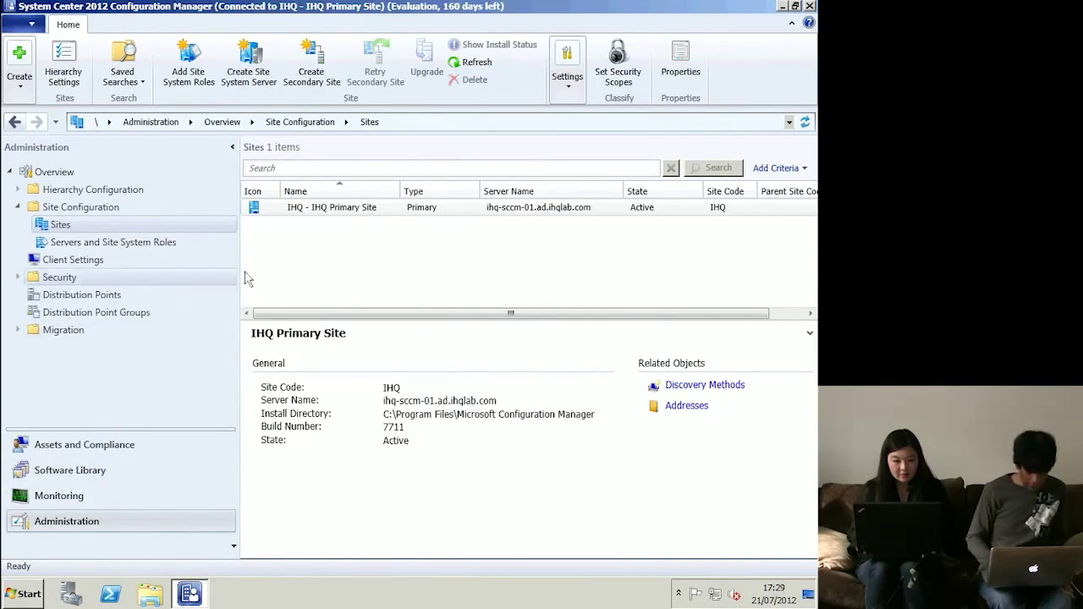
List ihq-sccm-01's site system roles, browsing from Management point to the Distribution point role
click(78, 246)
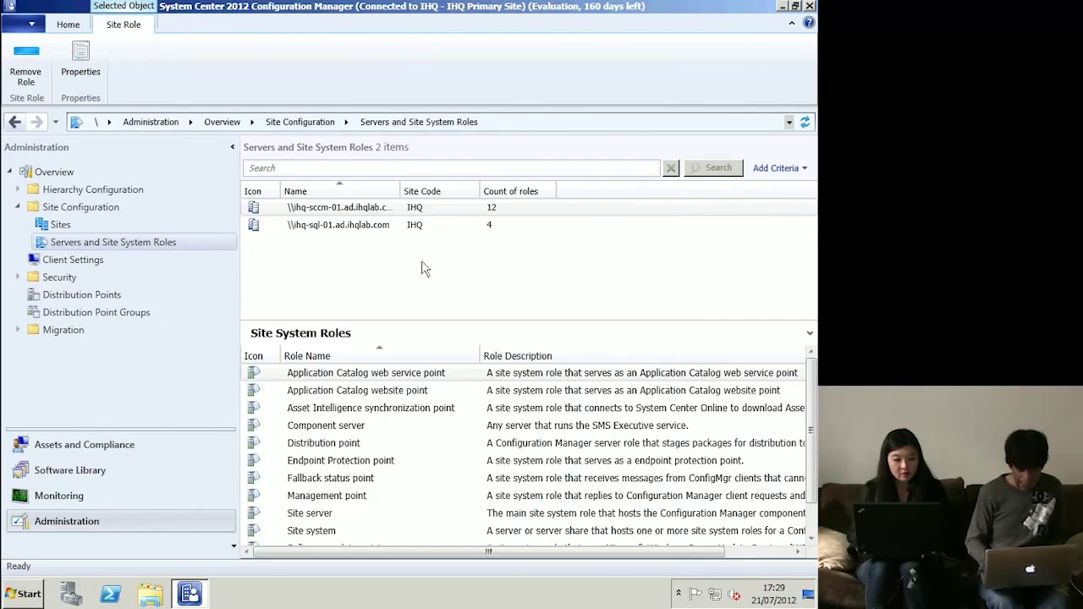
click(359, 213)
click(354, 225)
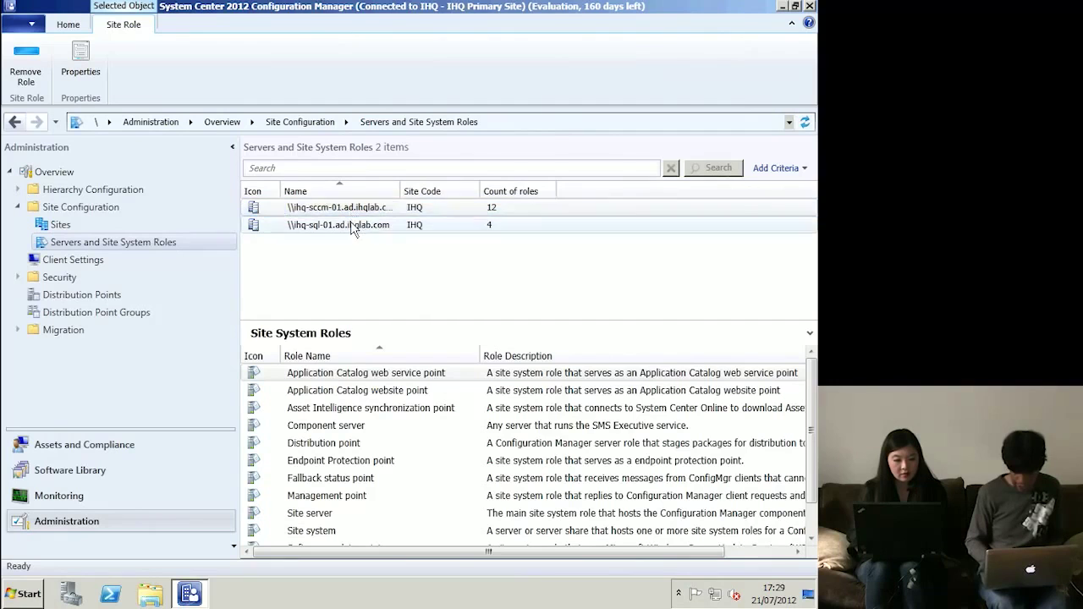
click(352, 211)
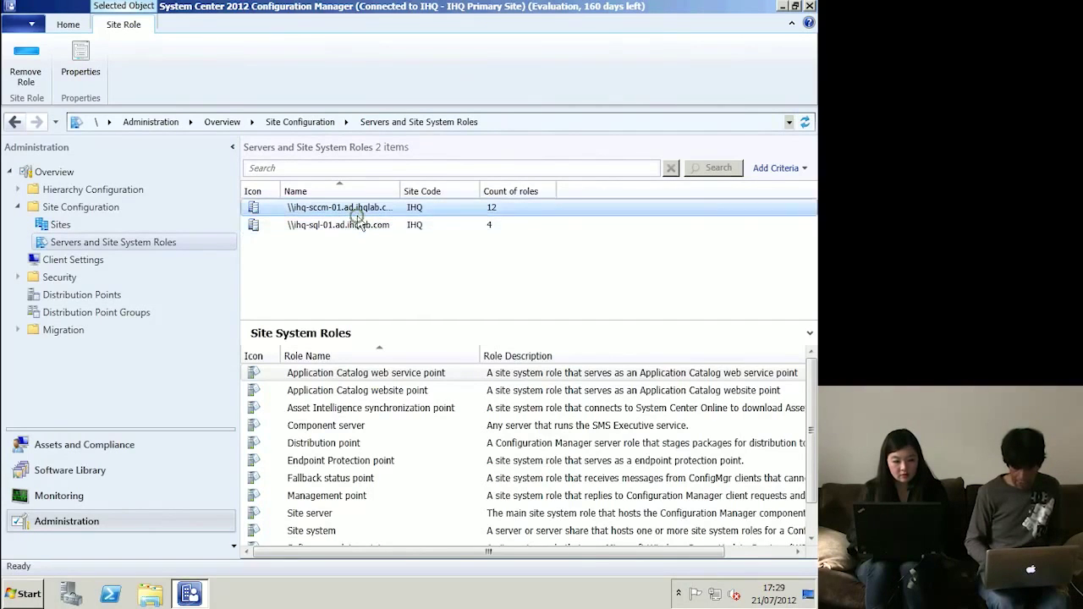
scroll(415, 385, down, 1)
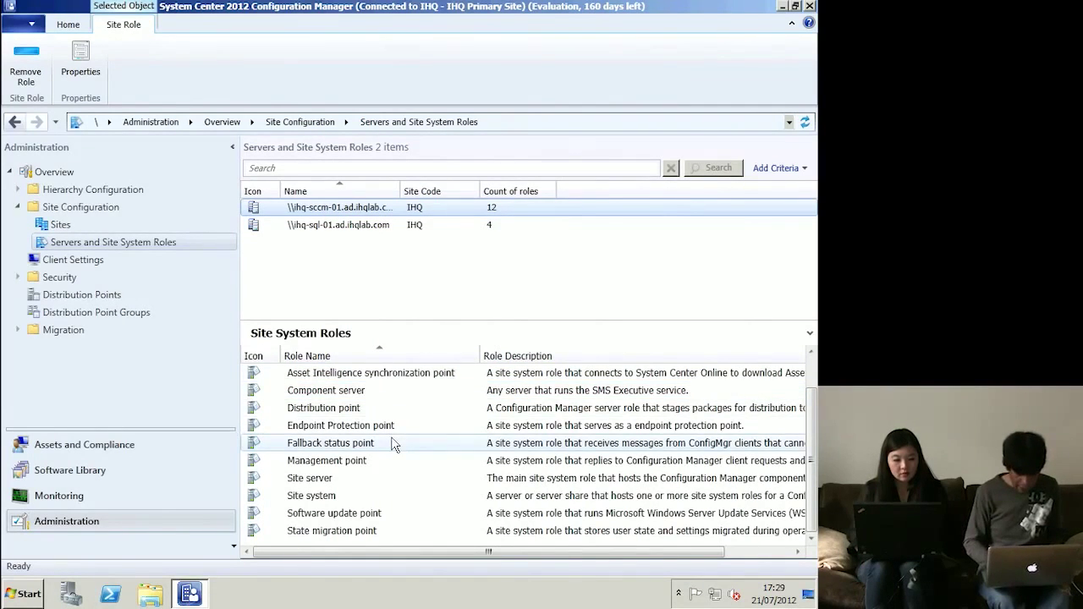
click(342, 464)
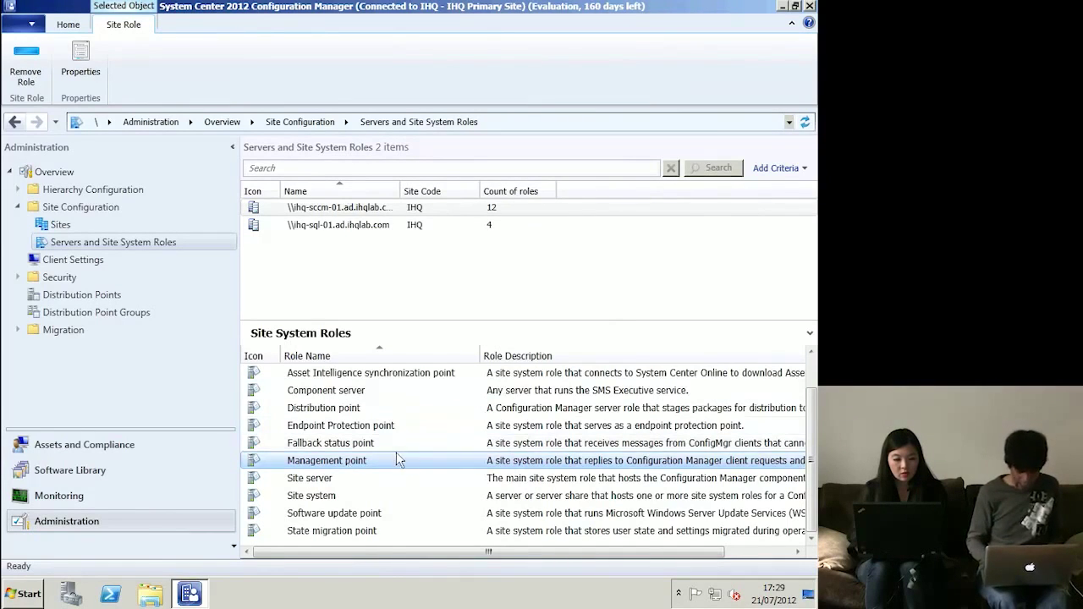
click(361, 410)
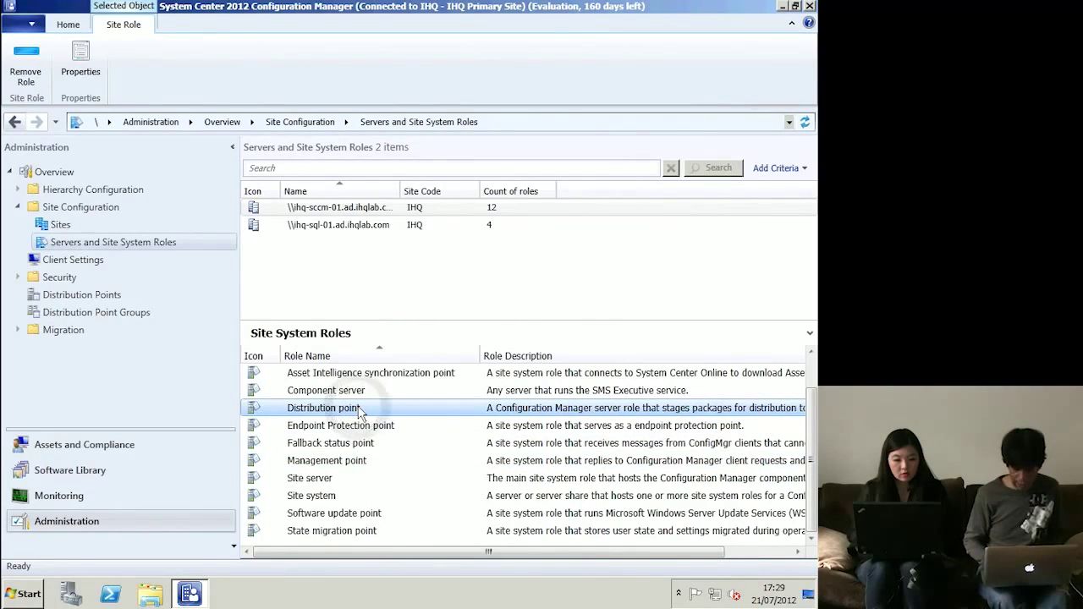
right_click(360, 409)
Review the distribution point's PXE settings, then switch to the Software Library workspace
click(399, 443)
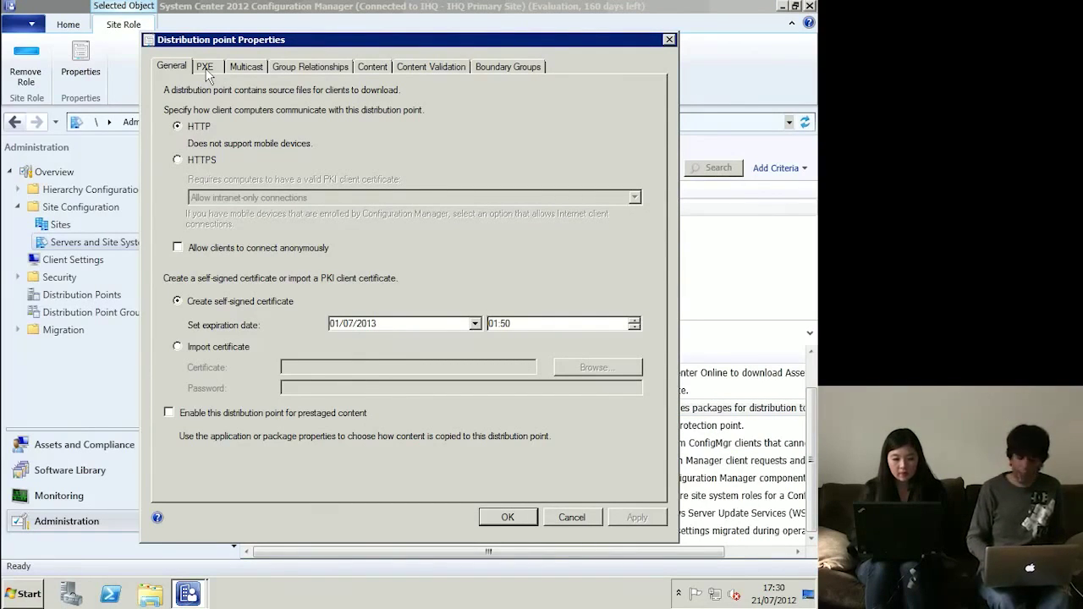
click(205, 68)
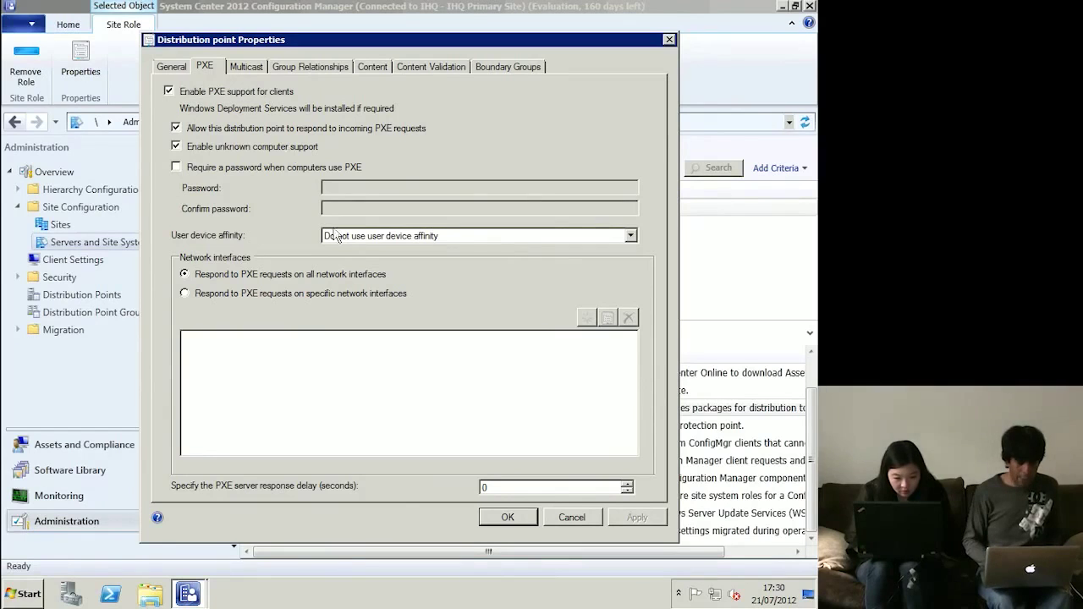
click(503, 518)
click(93, 474)
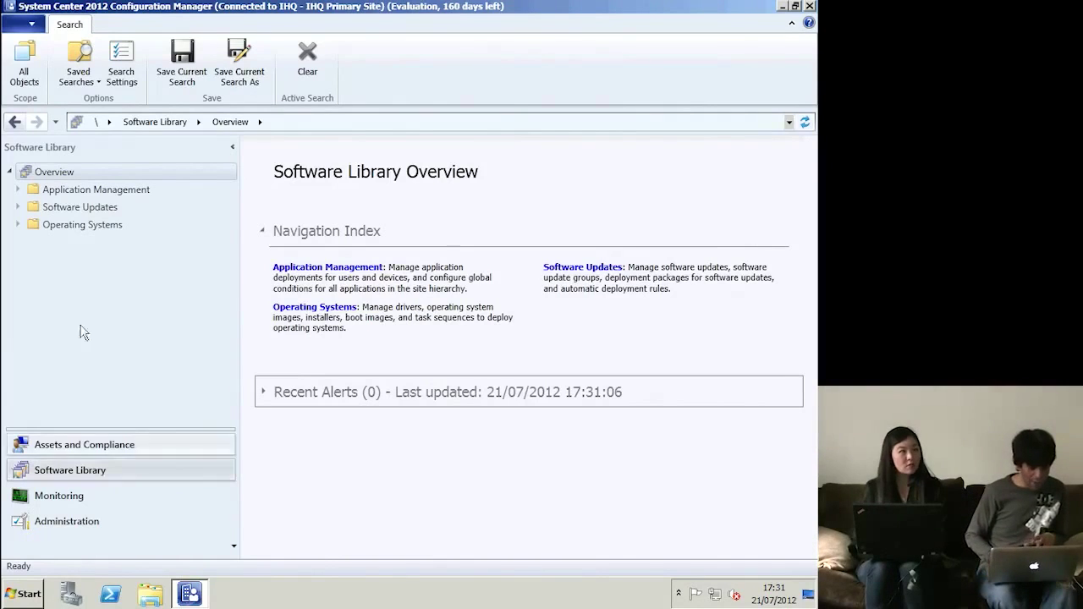
Expand Application Management and view 7-Zip 9.20 (x64 edition)'s deployment types in Applications
double_click(109, 222)
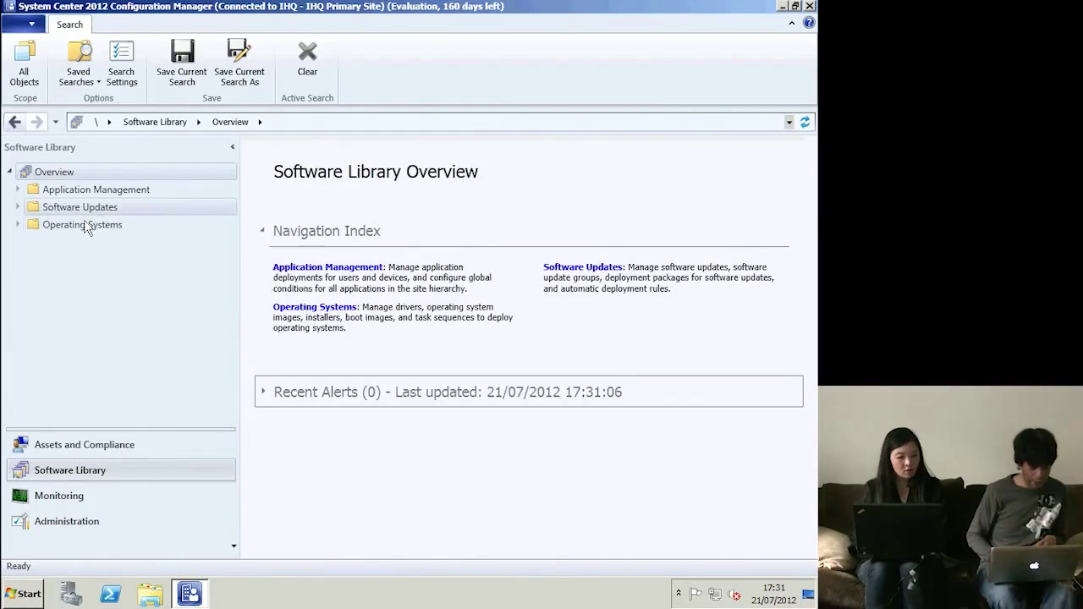
double_click(83, 210)
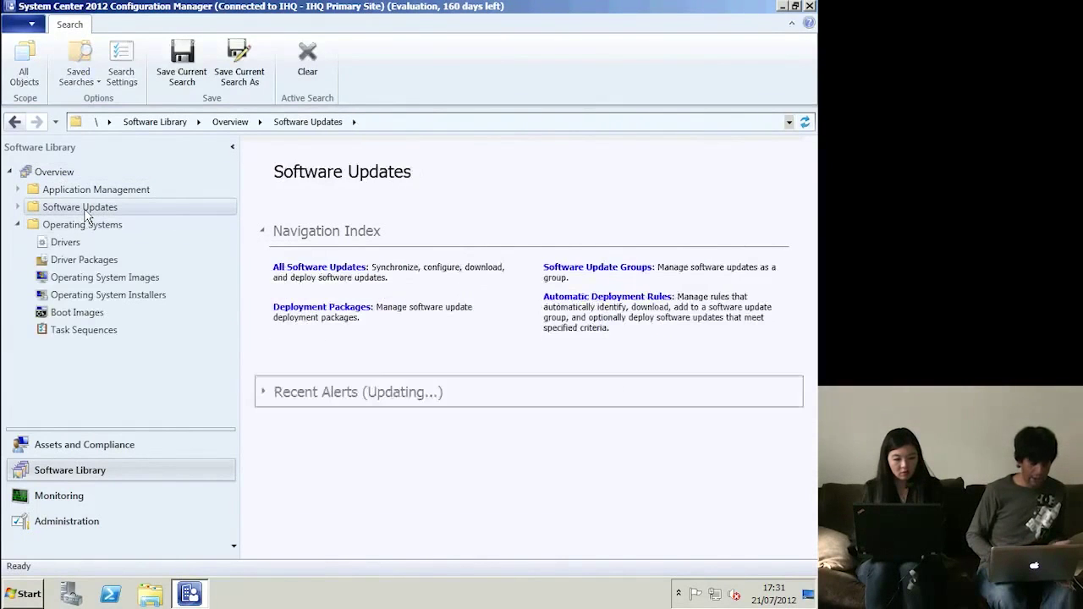
double_click(85, 193)
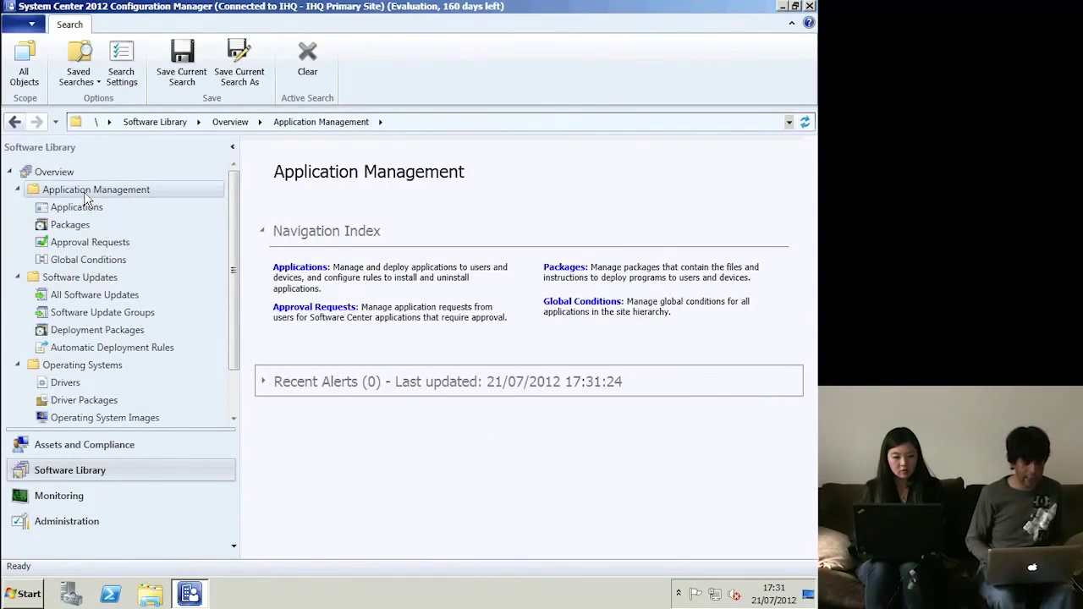
click(74, 212)
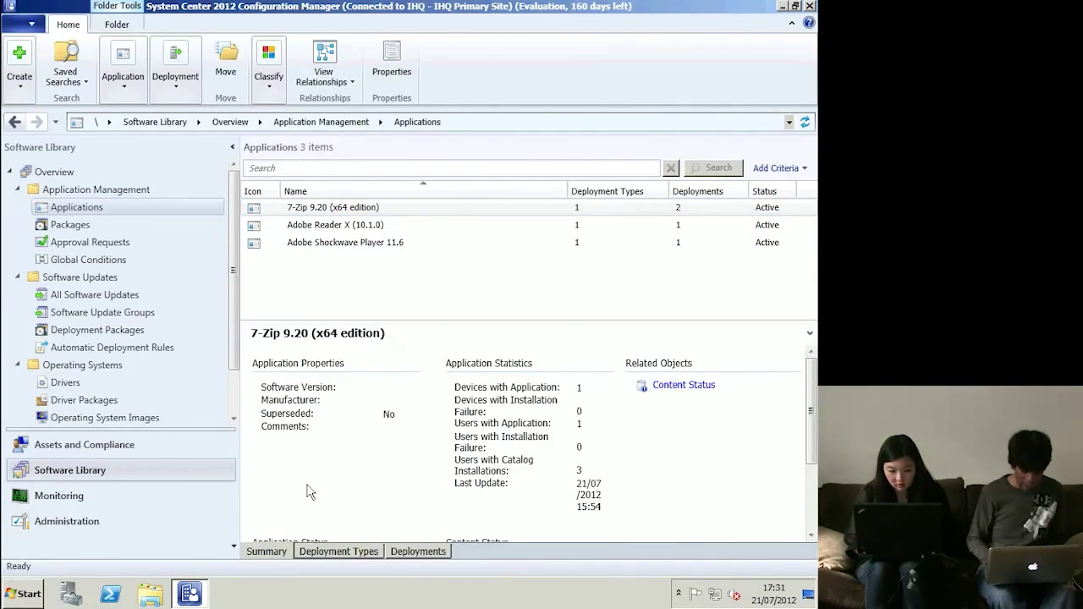
click(335, 551)
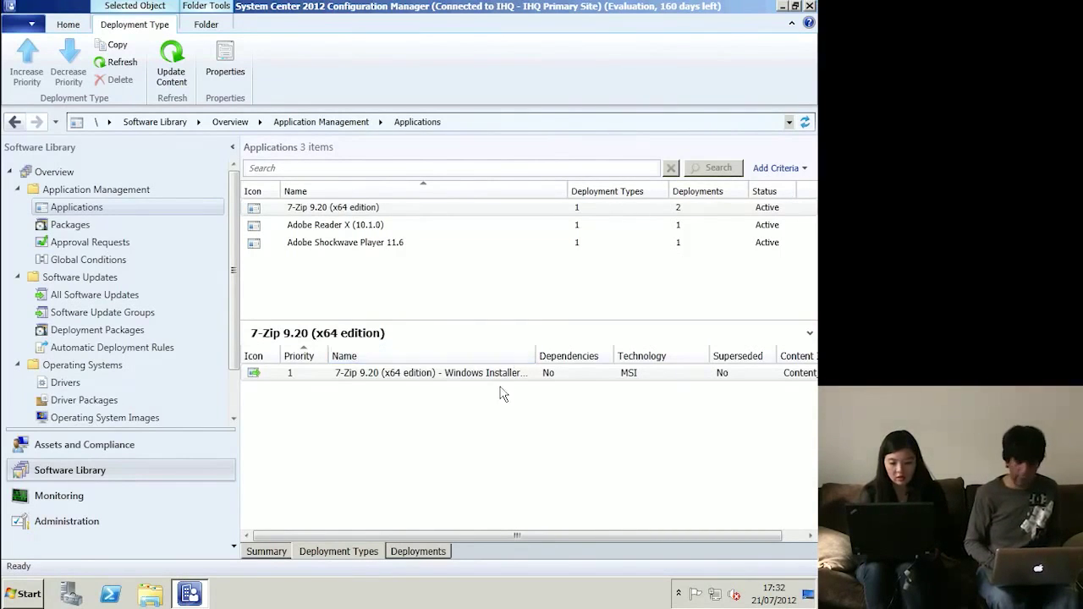
View deployments for 7-Zip, Adobe Shockwave Player 11.6 and Adobe Reader X (10.1.0)
click(420, 552)
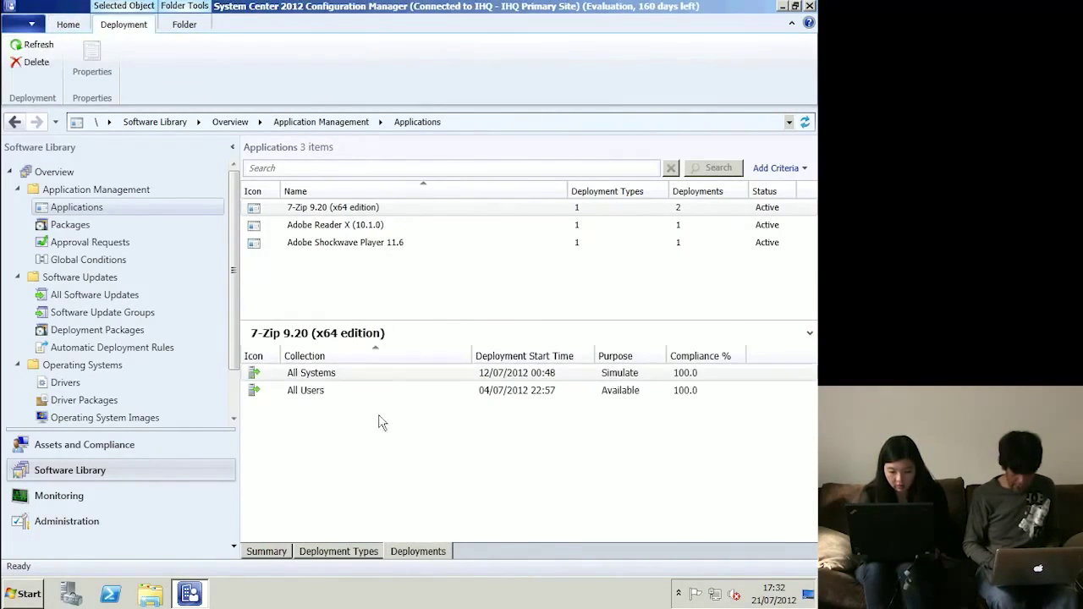
click(329, 375)
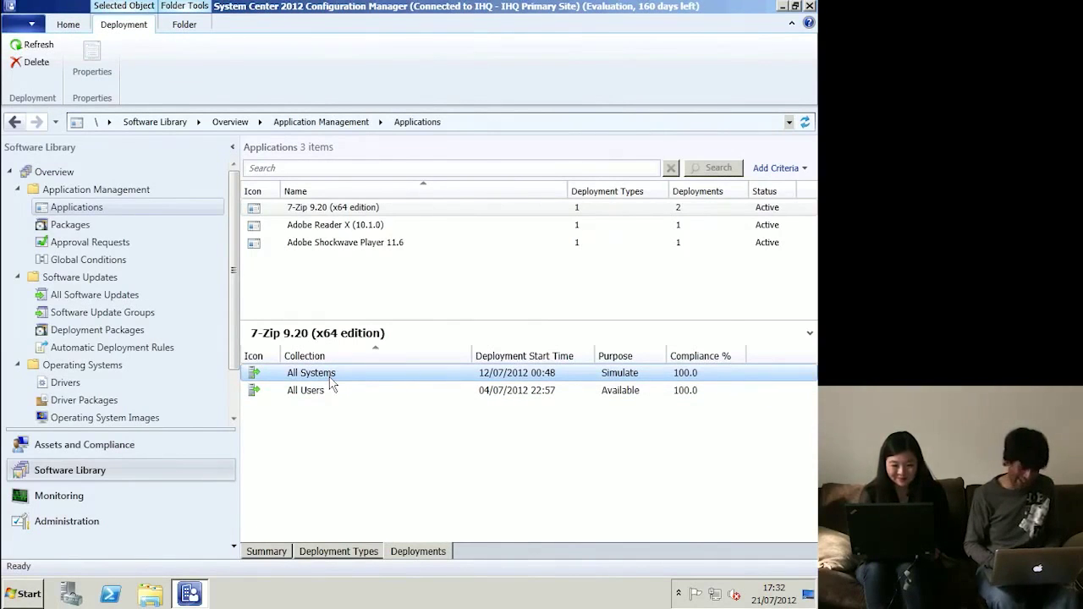
click(340, 243)
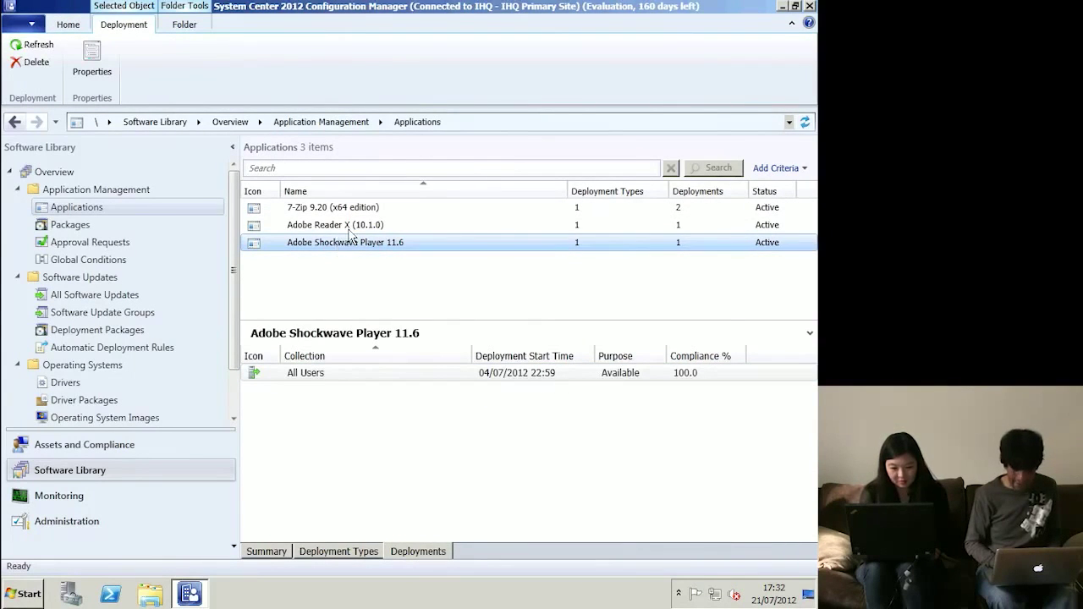
click(351, 226)
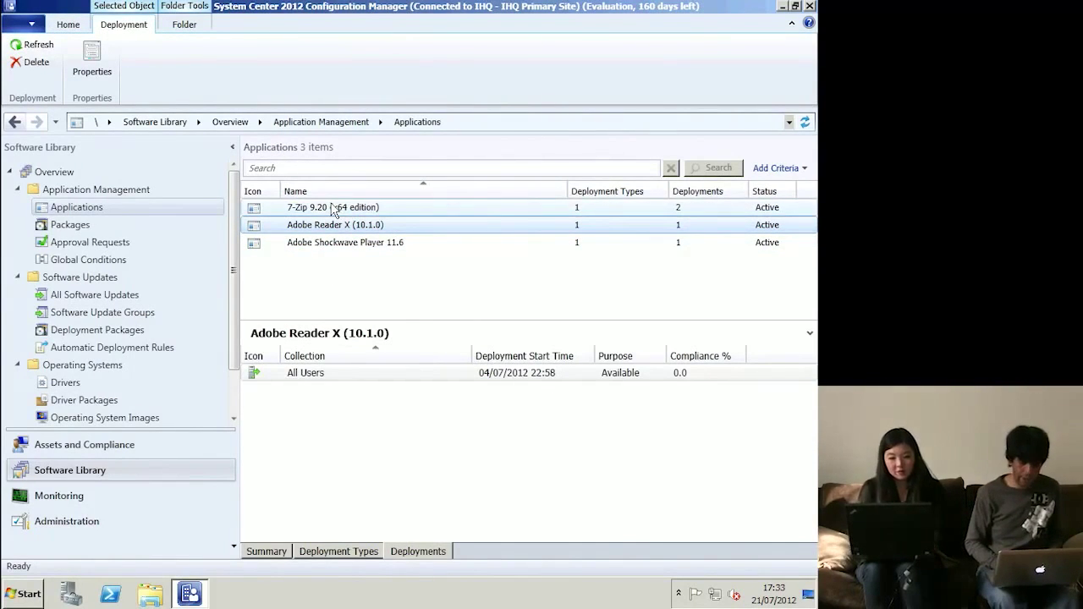
Switch to the client session and launch Software Center from Microsoft System Center 2012 > Configuration Manager
key(ctrl+Left)
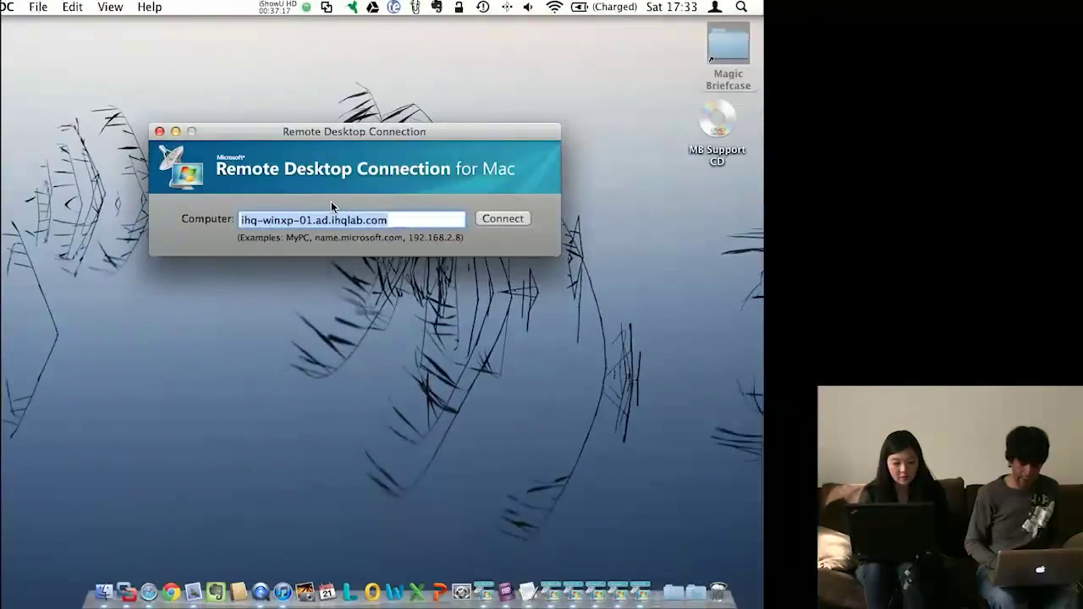
key(ctrl+Right)
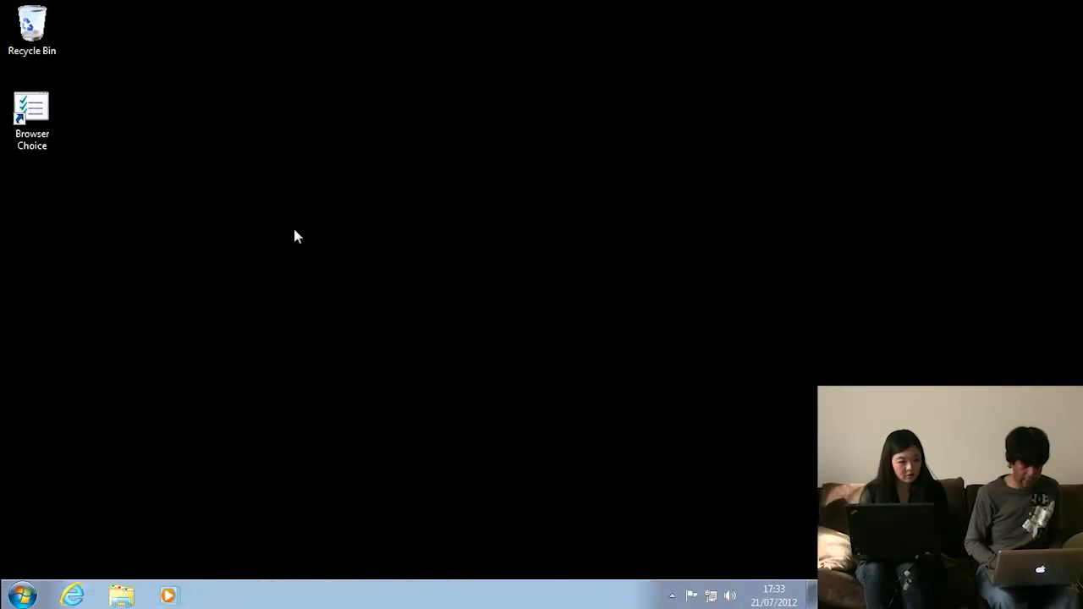
click(18, 599)
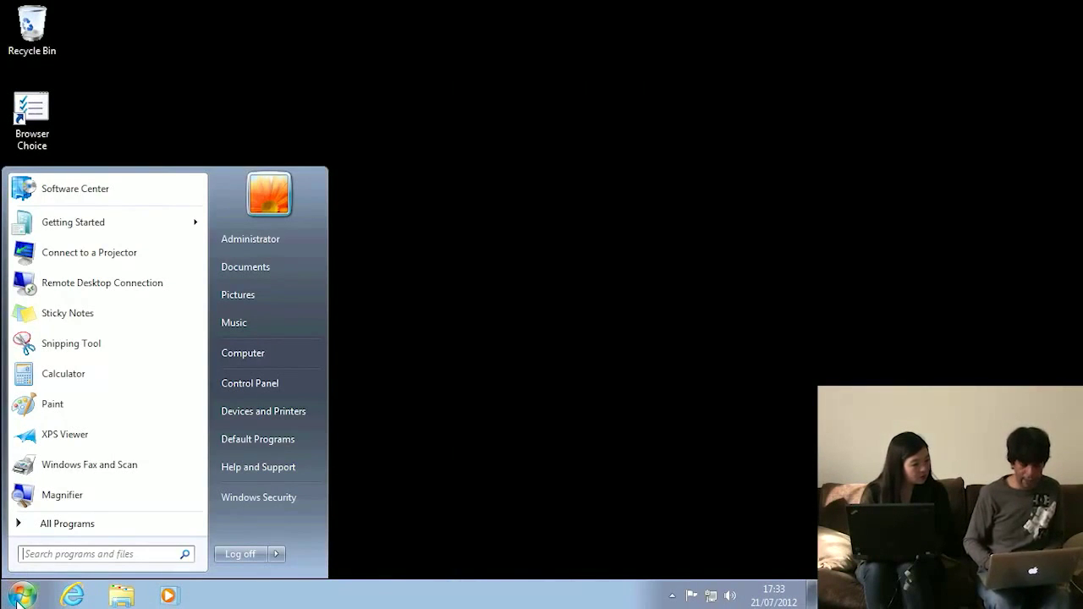
click(81, 523)
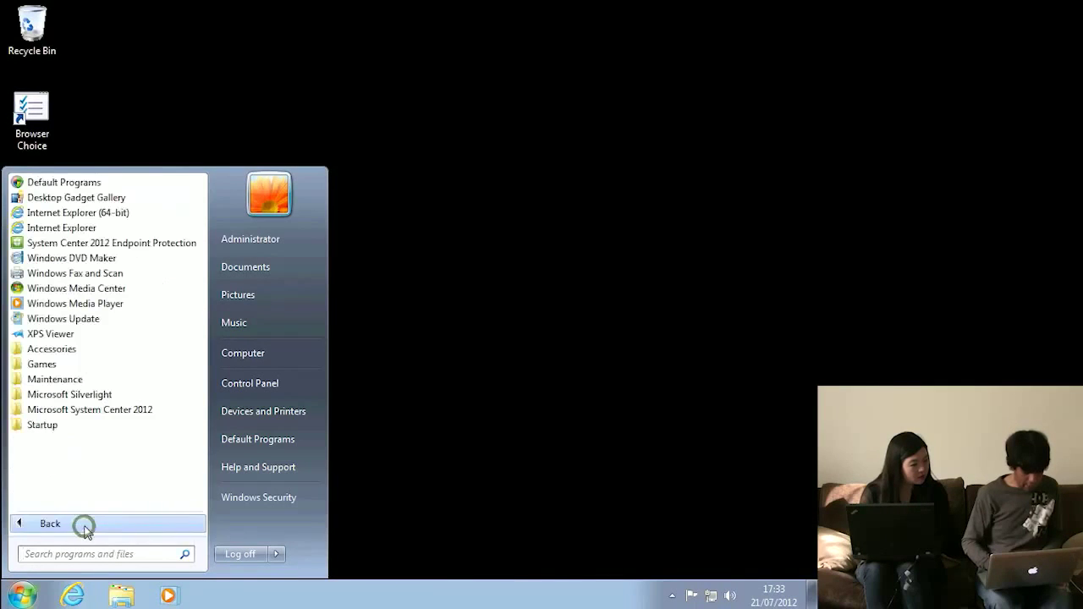
click(120, 411)
click(121, 418)
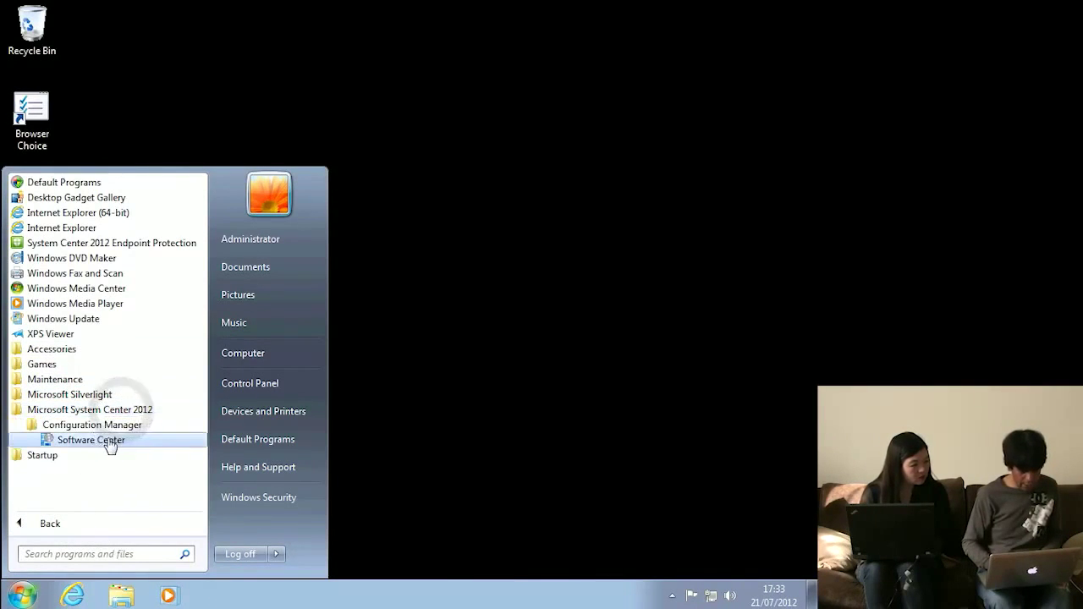
click(109, 441)
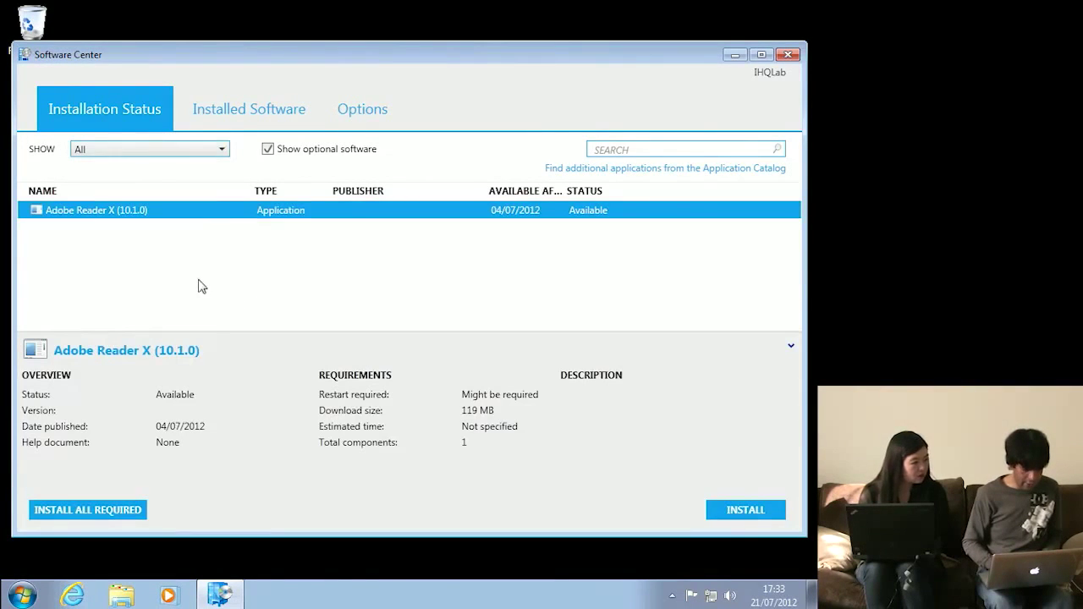
Confirm Installed Software is empty, then install Adobe Reader X (10.1.0) from Installation Status
click(225, 111)
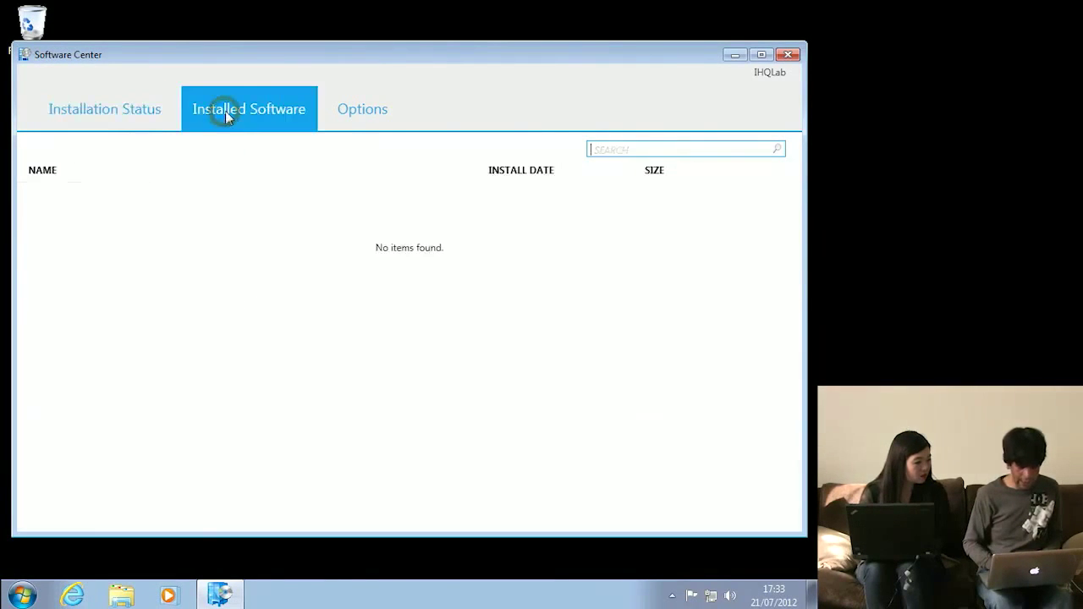
click(119, 109)
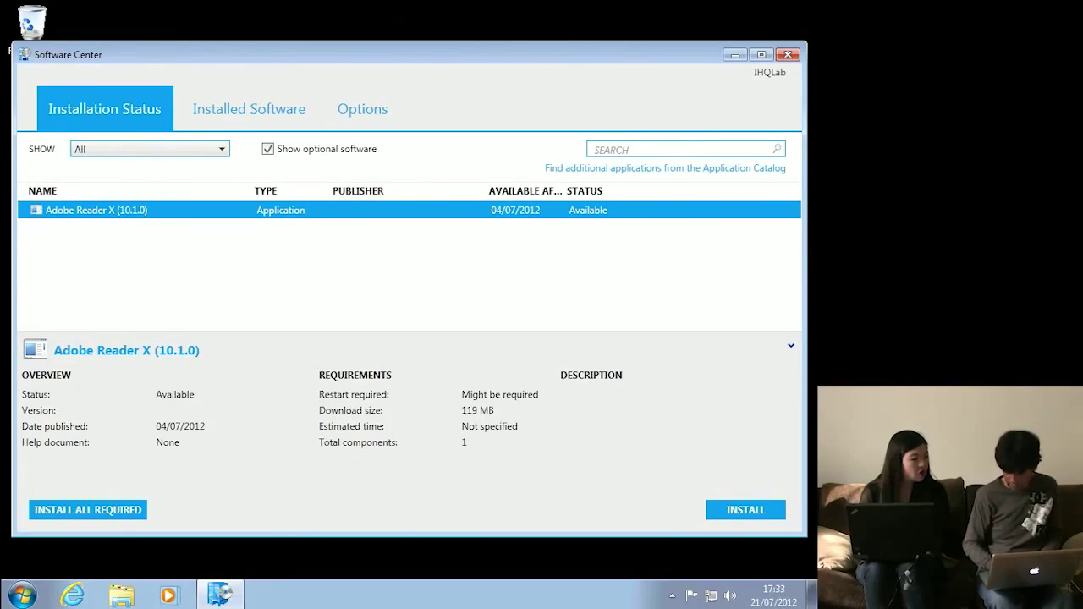
click(726, 508)
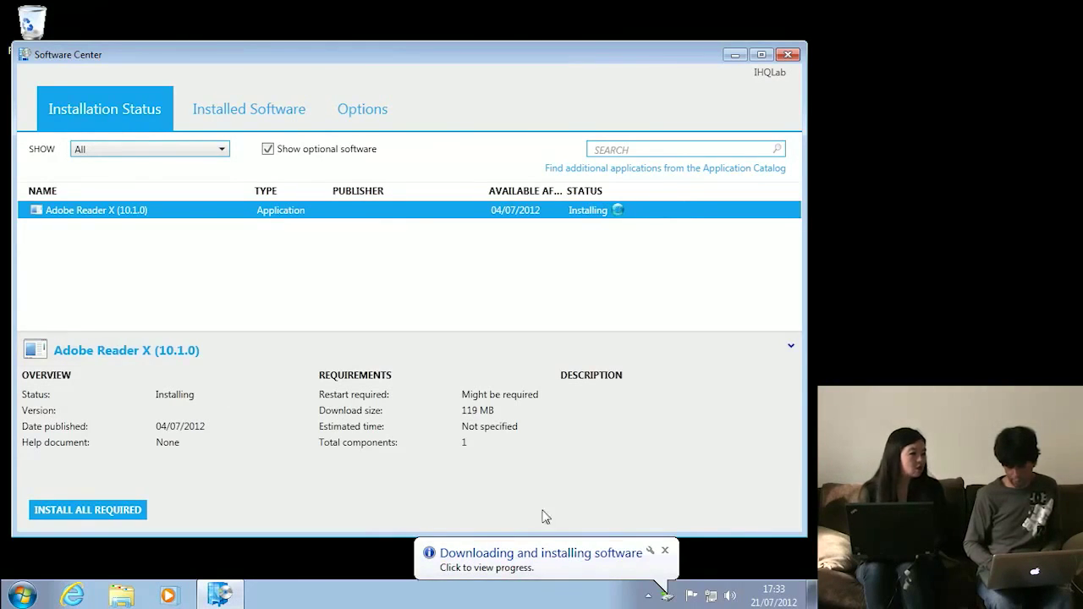
Dismiss the notification and wait until Adobe Reader X (10.1.0) shows as Installed
click(524, 549)
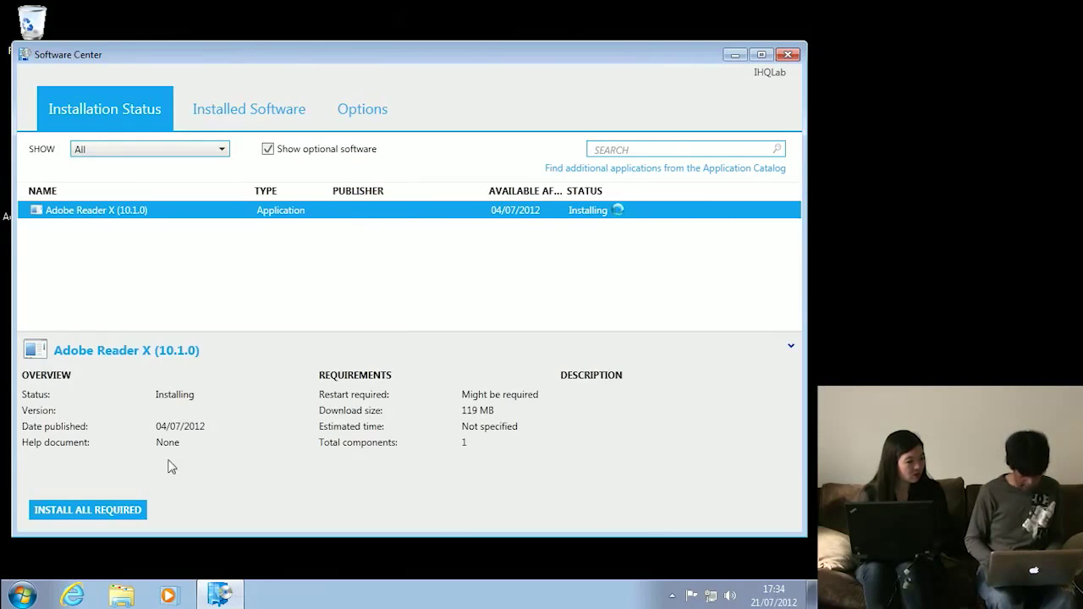
click(219, 595)
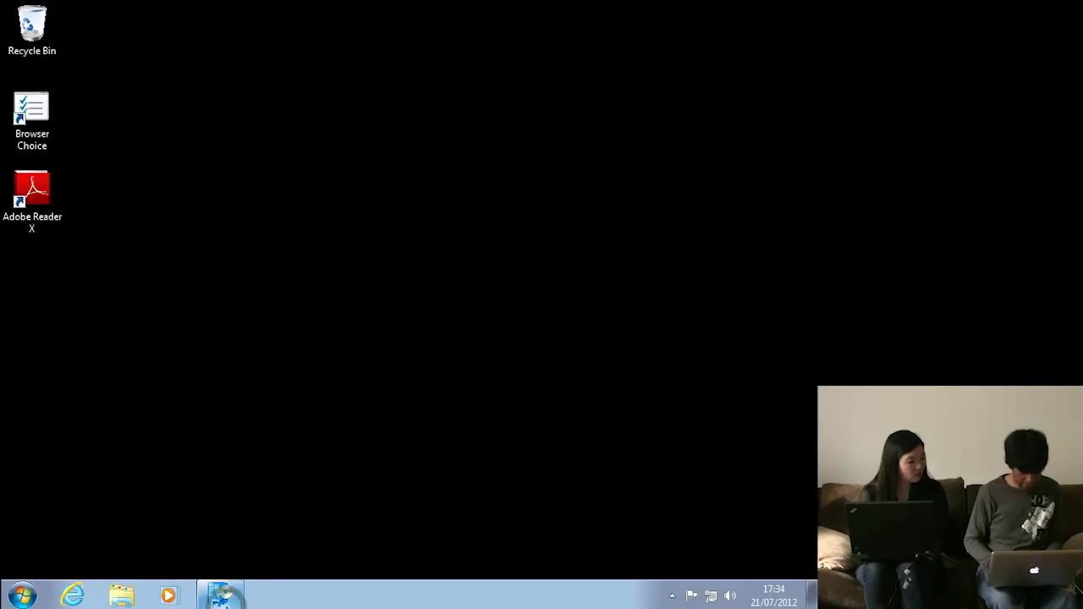
click(219, 595)
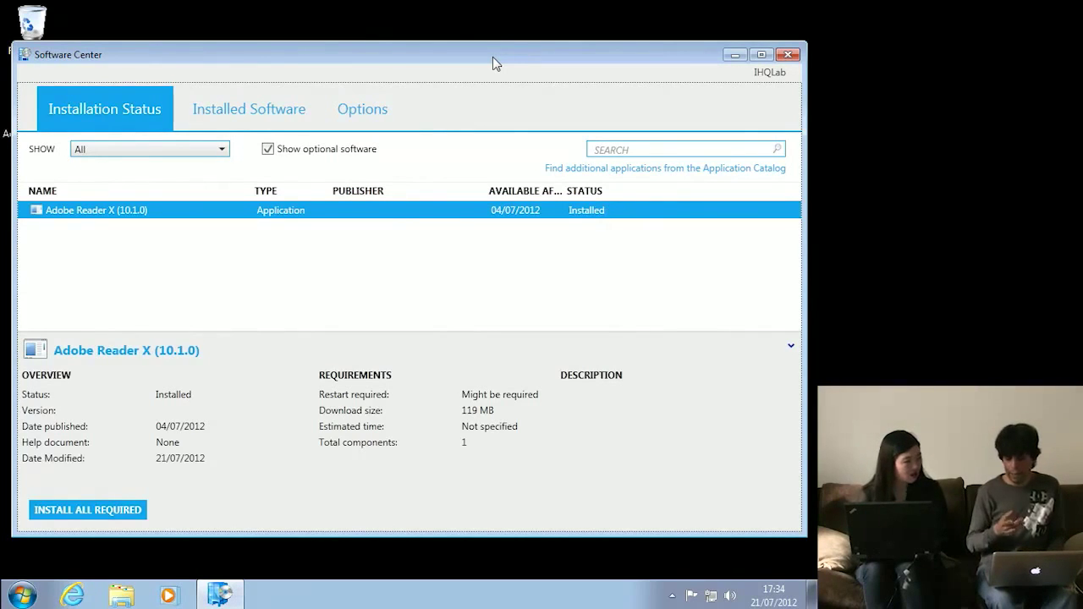
click(554, 277)
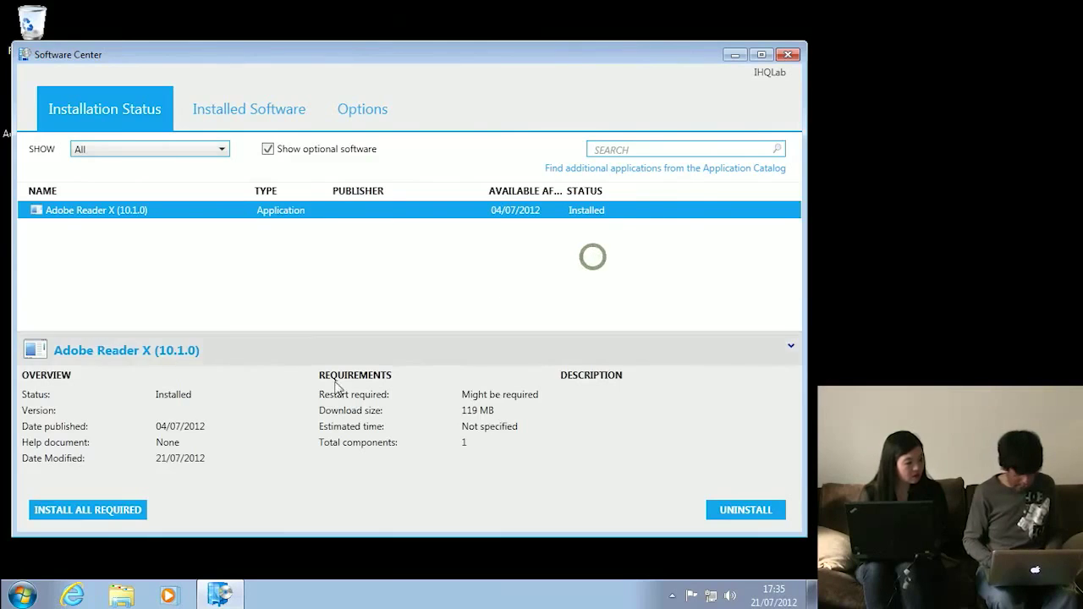
Reposition Software Center and uninstall Adobe Reader X (10.1.0), dismissing the removal notification
click(22, 595)
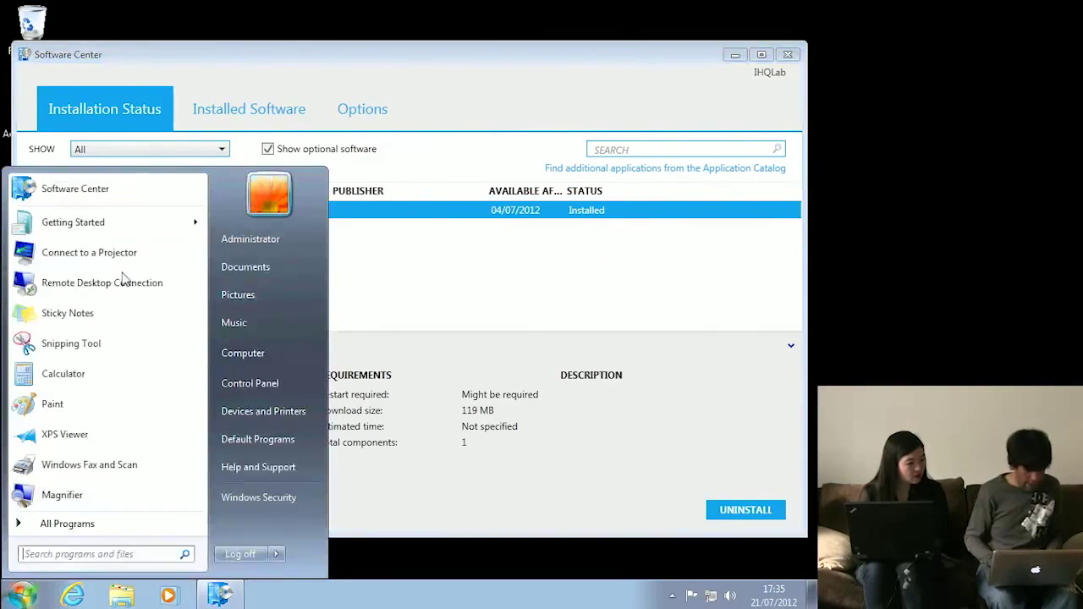
click(379, 44)
drag(378, 46, 413, 31)
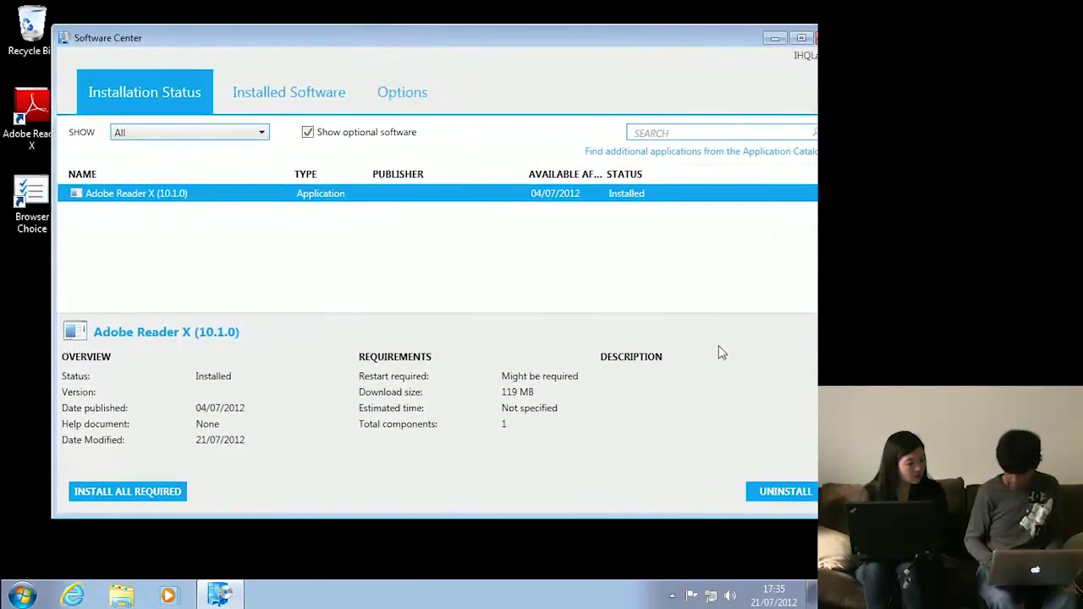
click(775, 494)
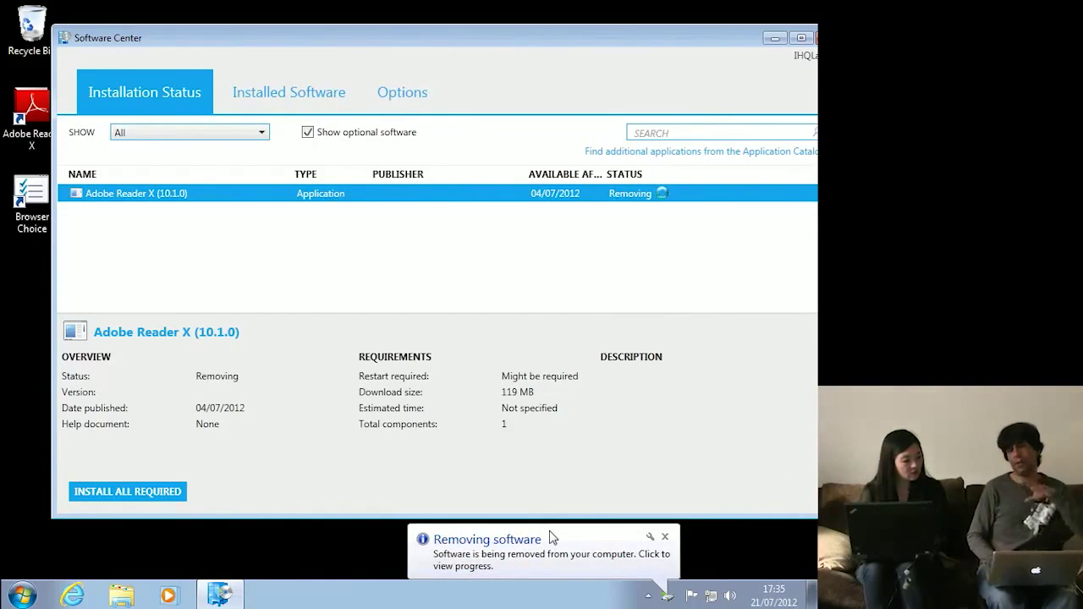
click(550, 538)
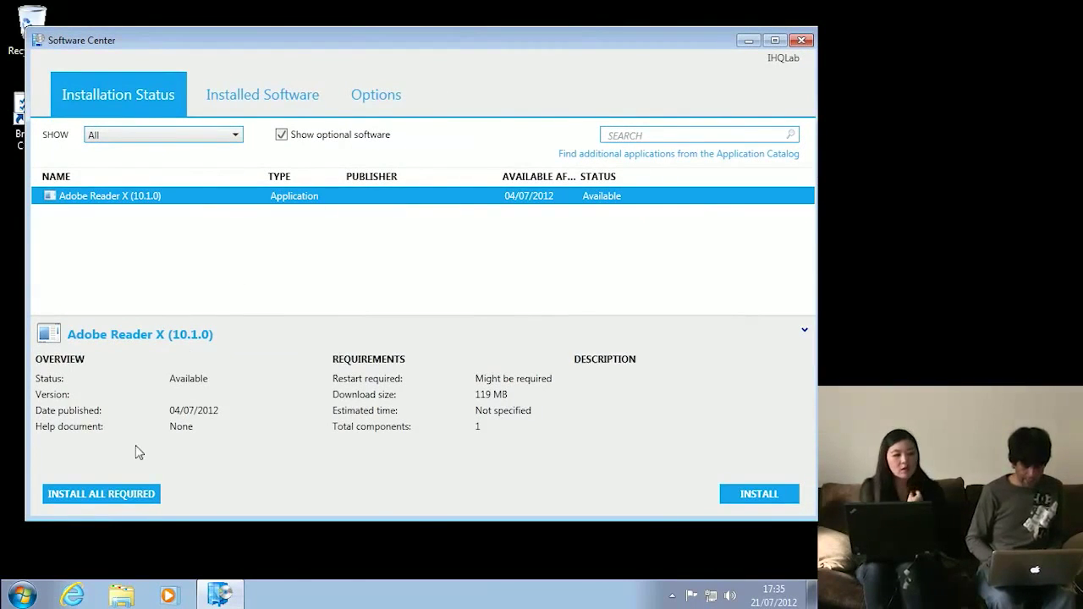
Request and confirm Adobe Reader X (10.1.0) installation in the Application Catalog, then close Software Center
click(72, 596)
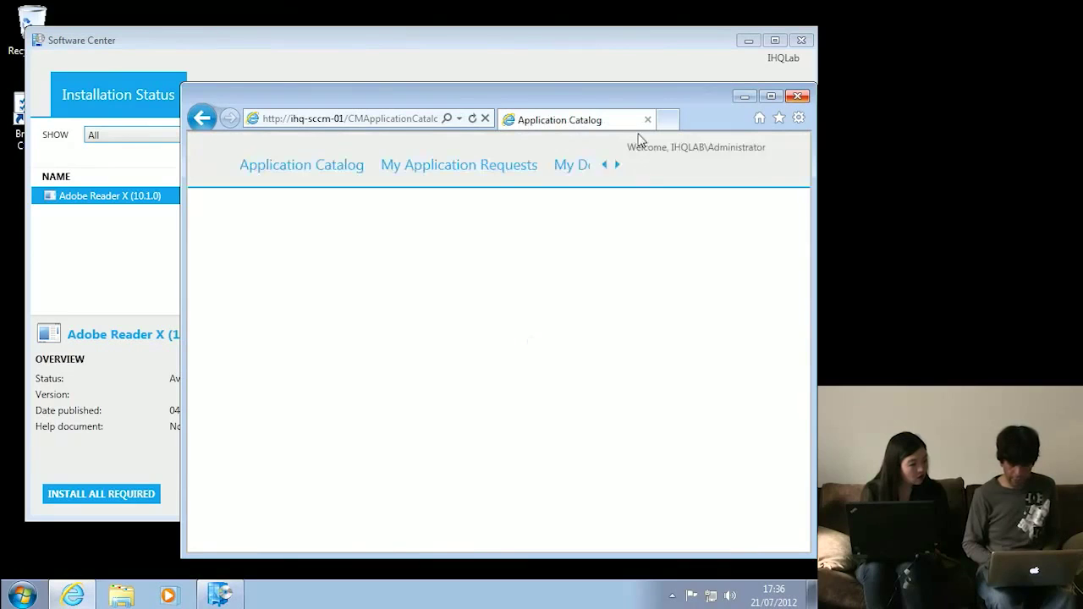
drag(634, 99, 559, 63)
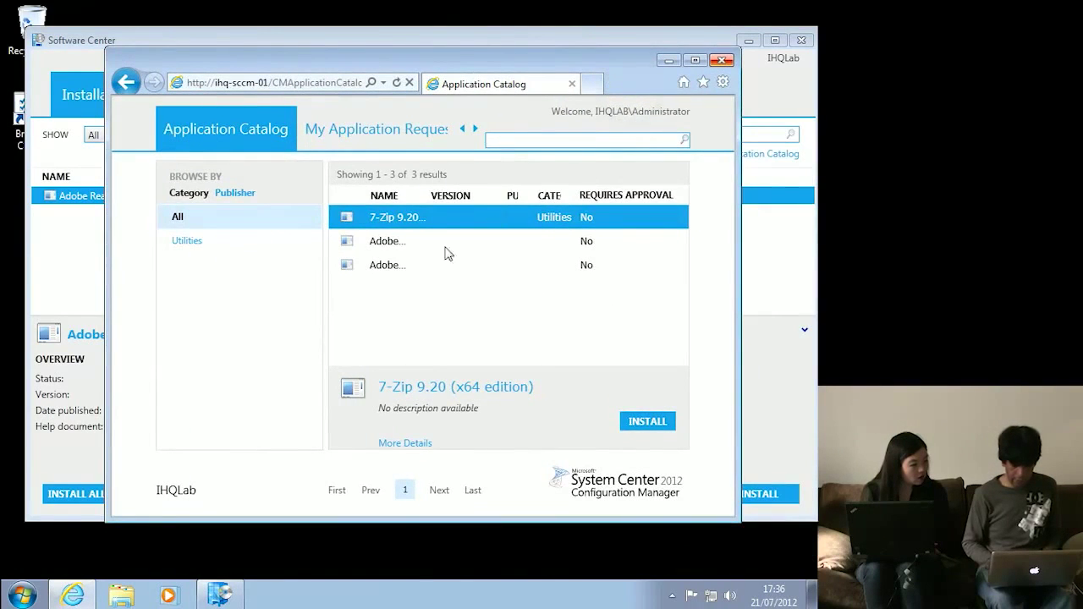
click(389, 246)
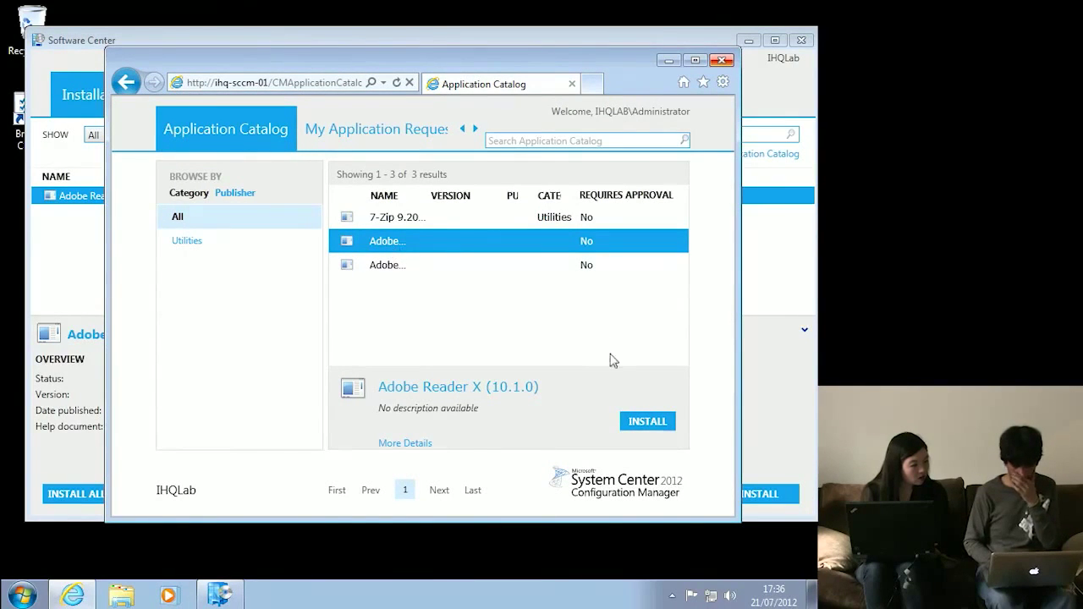
click(649, 425)
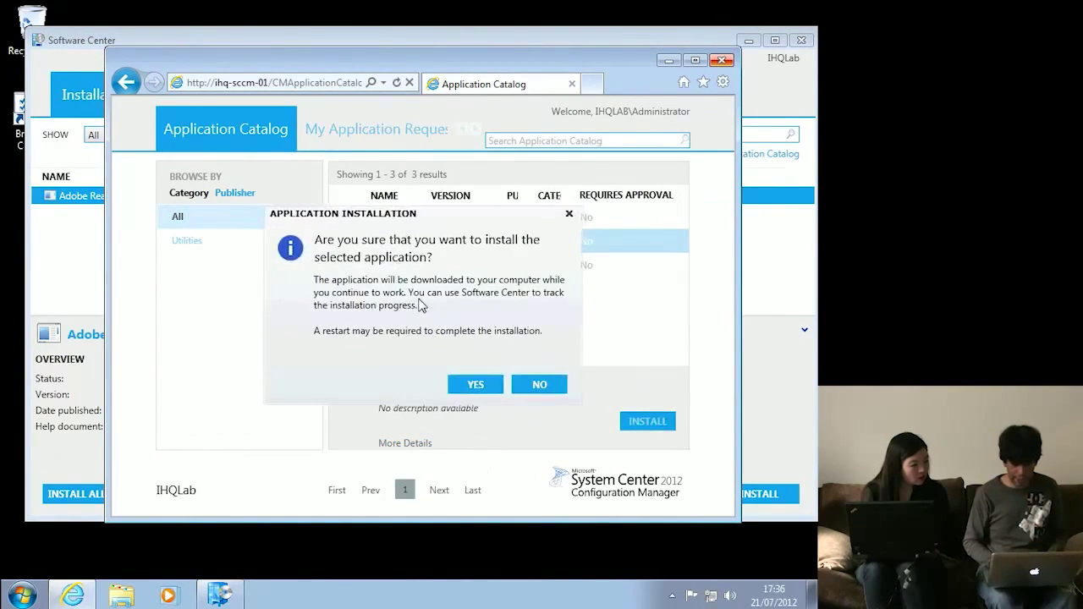
click(475, 384)
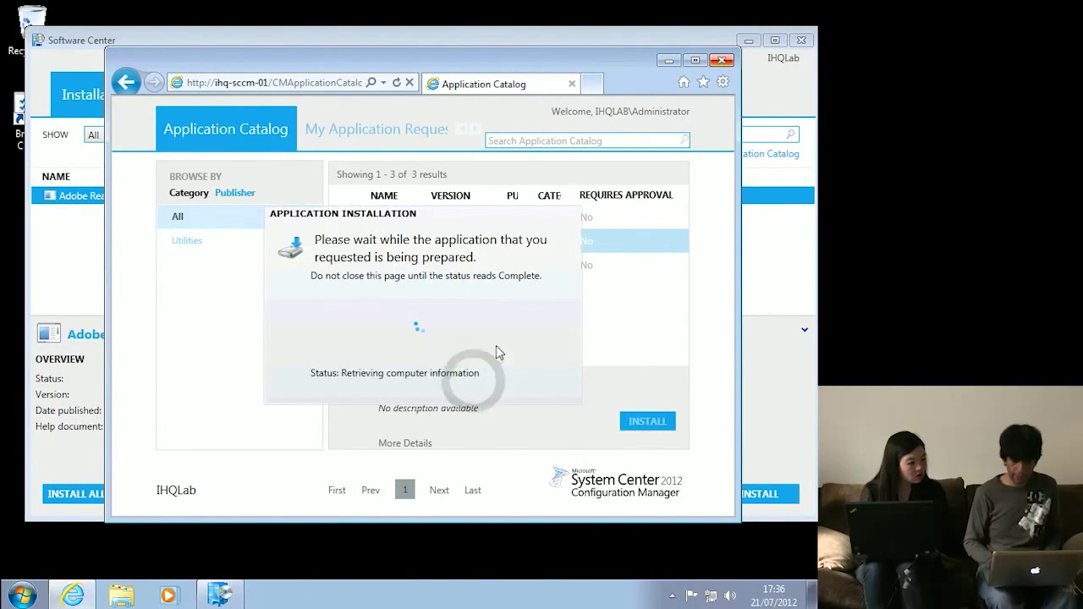
click(803, 39)
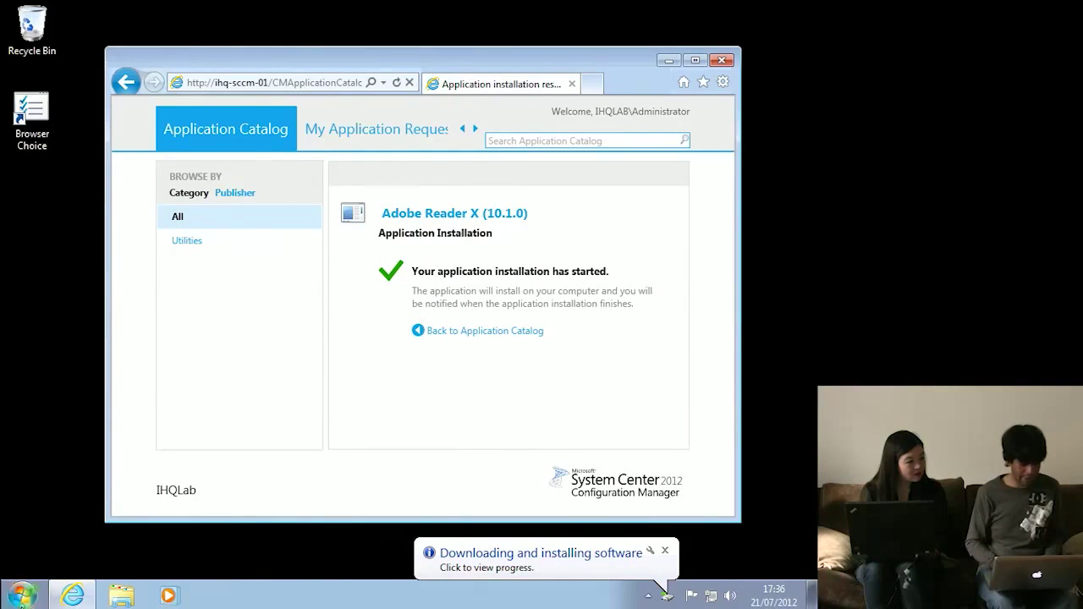
Browse the Start menu to the Configuration Manager folder, dismiss it, and close the Application Catalog window
click(18, 595)
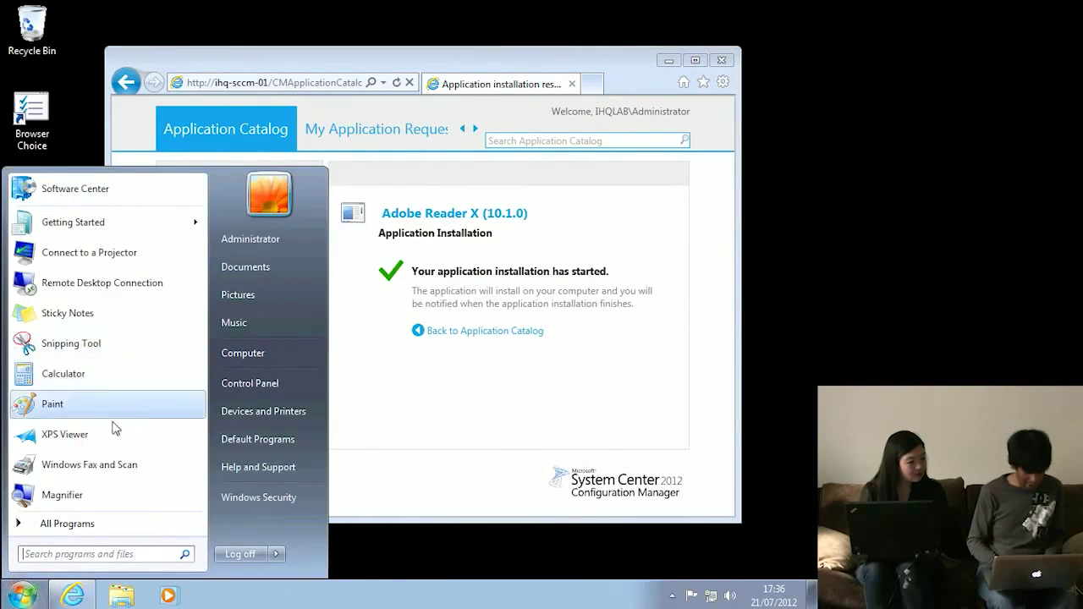
click(75, 525)
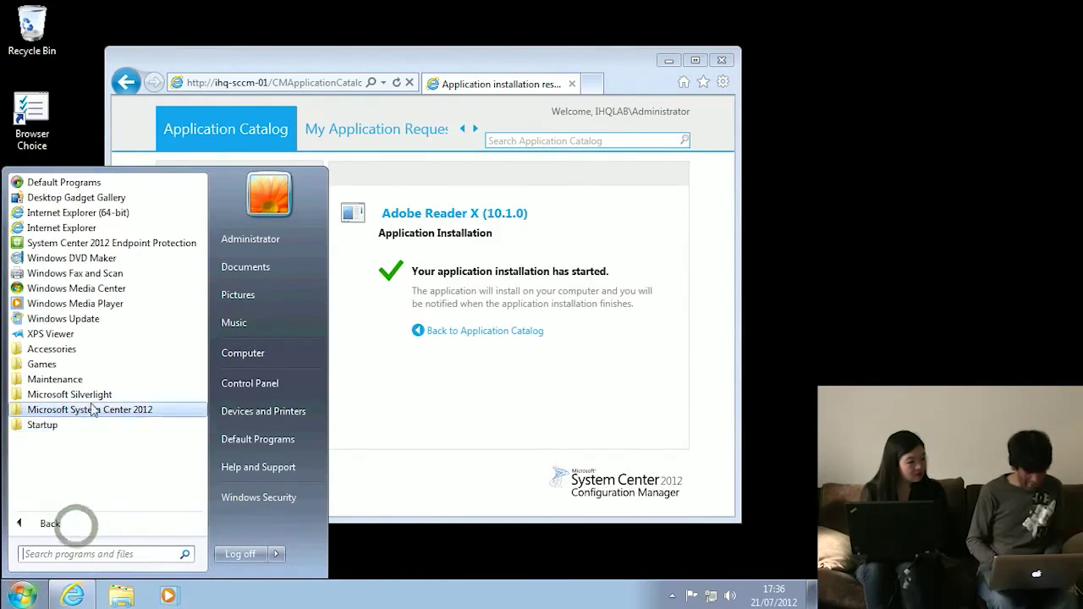
click(123, 411)
click(89, 424)
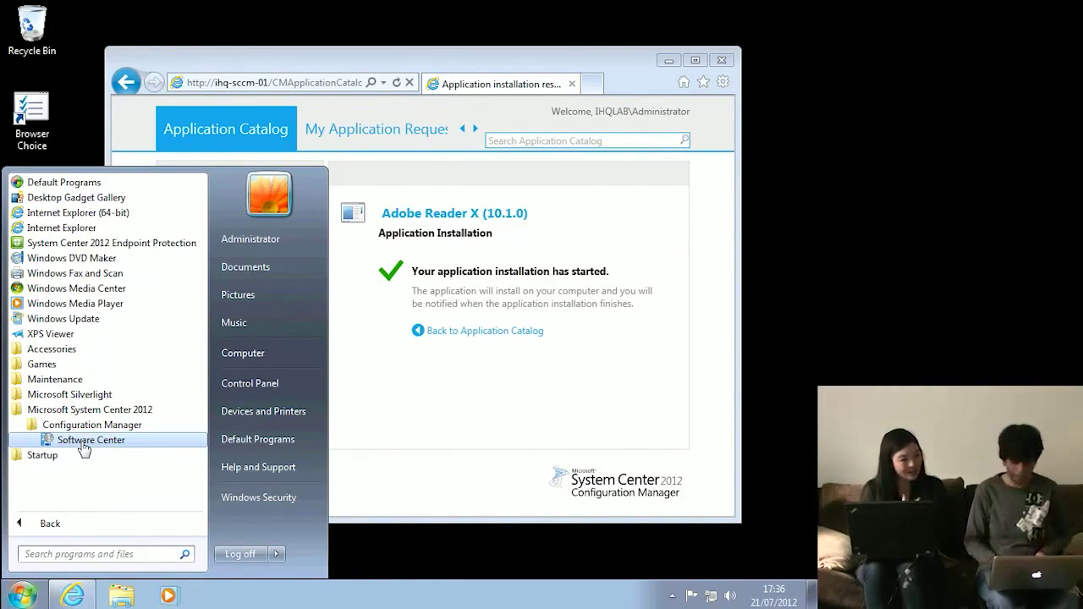
click(311, 65)
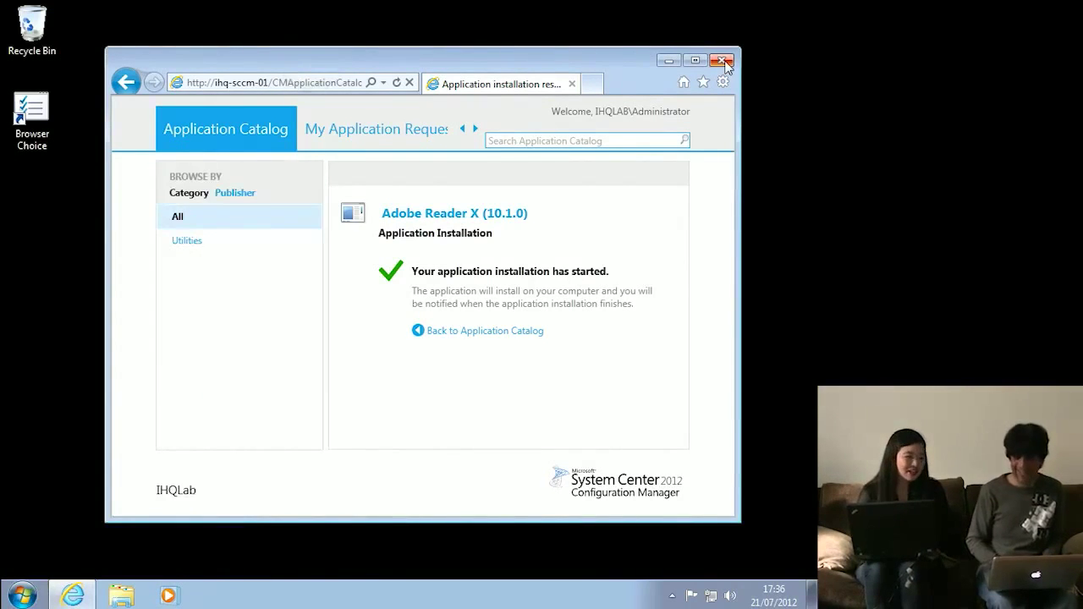
click(721, 62)
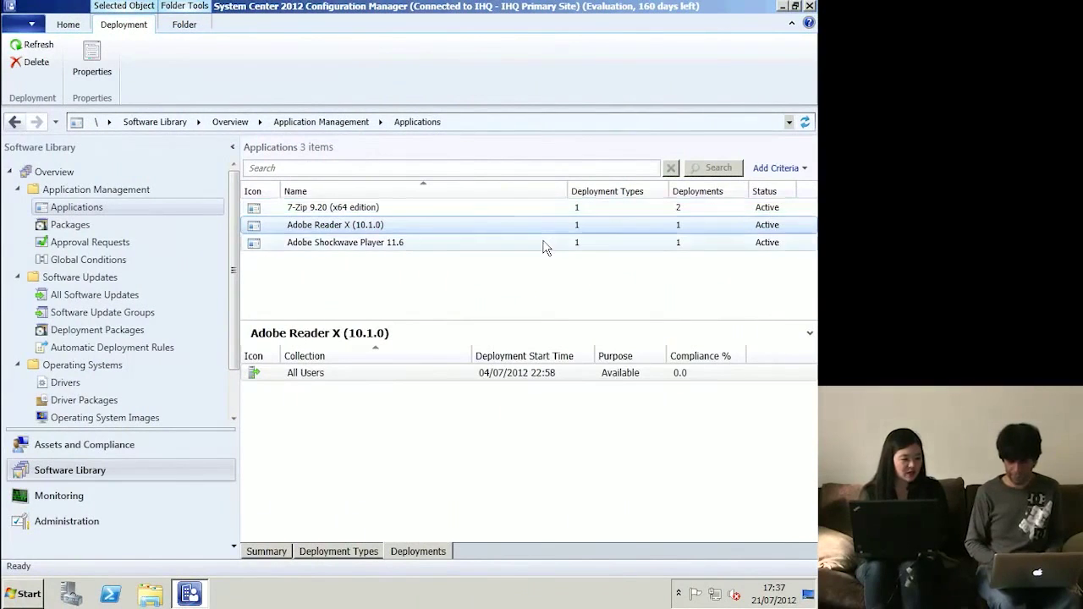
Select Adobe Shockwave Player 11.6 to see its deployment to All Users at 100.0 compliance
click(546, 245)
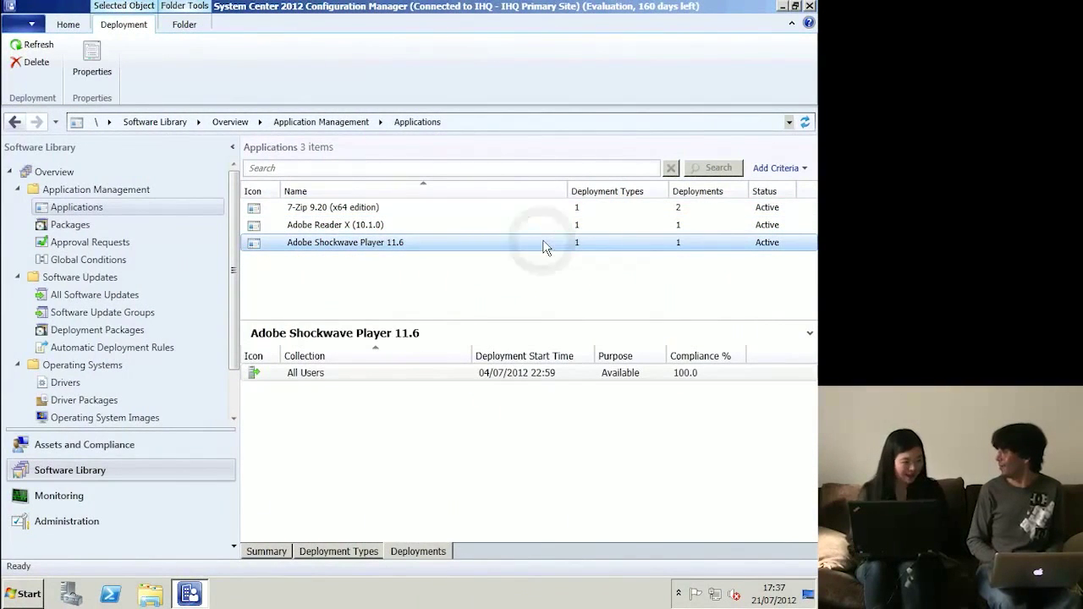
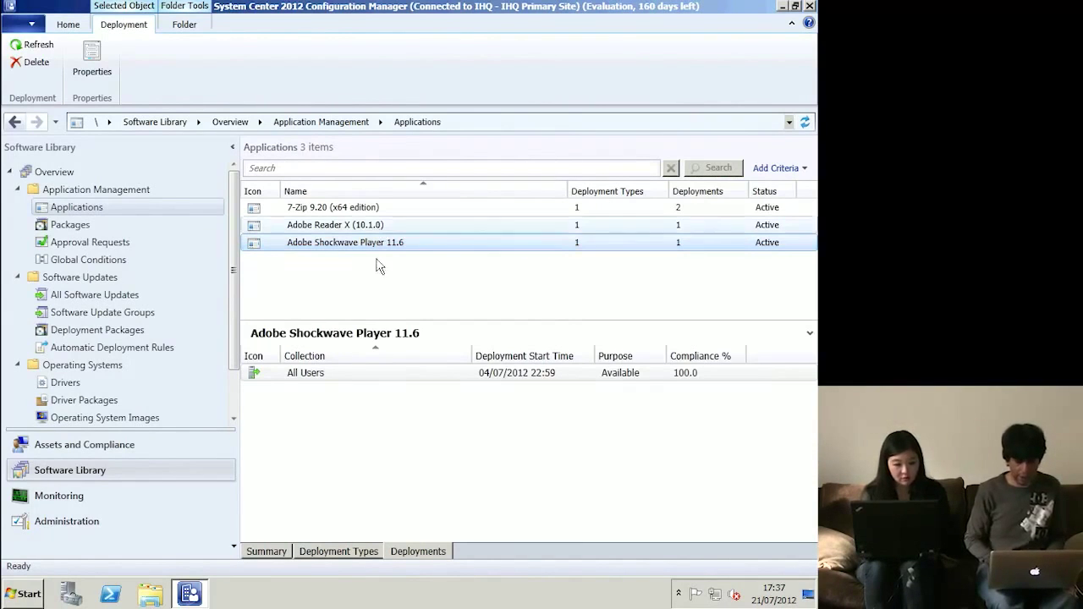
Inspect the Adobe Reader X and 7-Zip 9.20 deployments, then show the Packages list
click(336, 226)
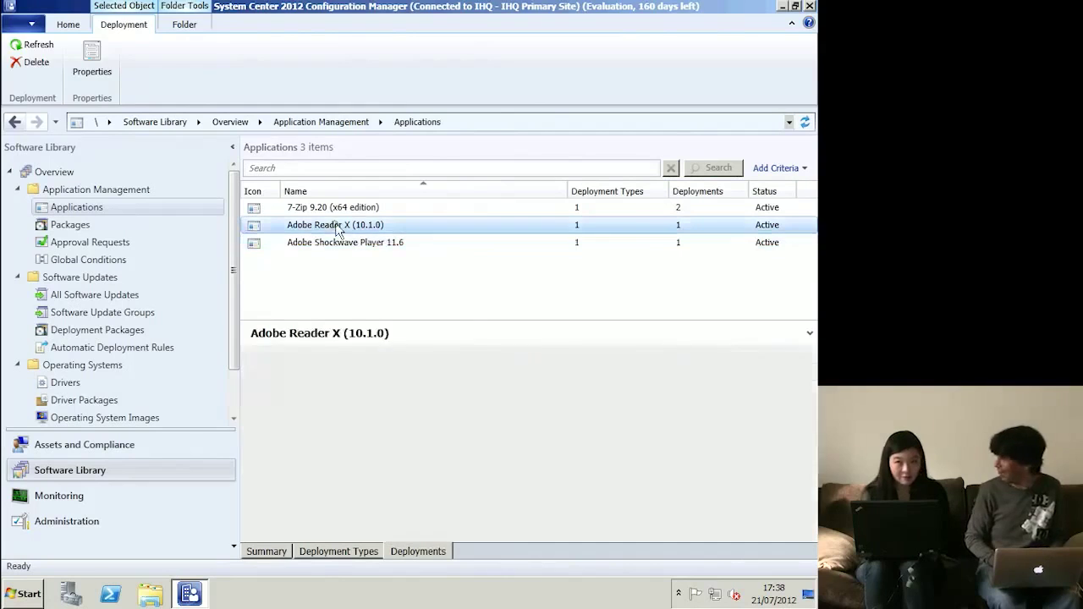
click(342, 211)
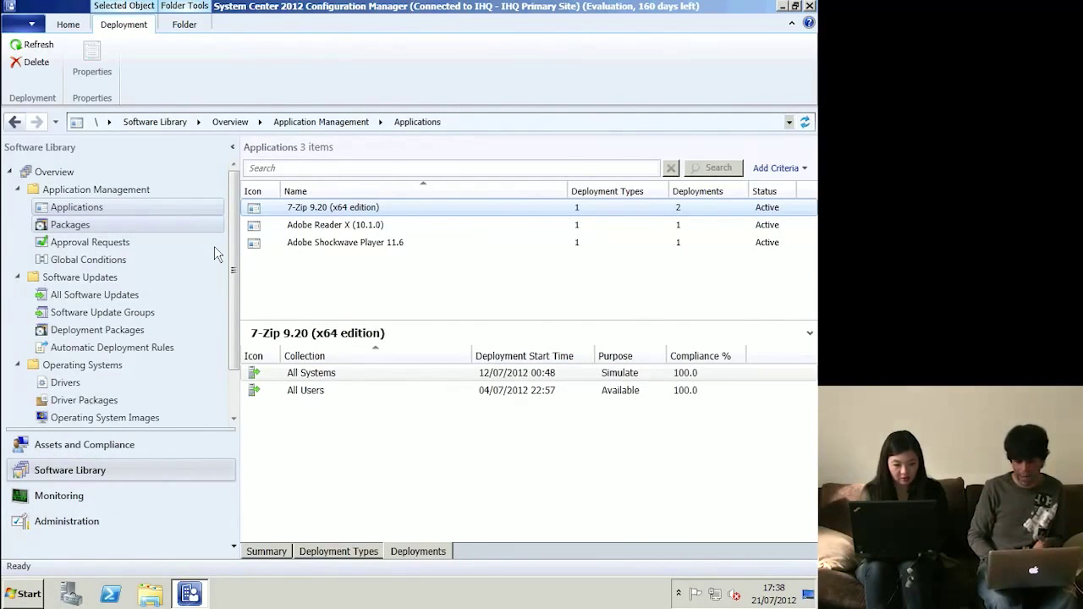
click(85, 225)
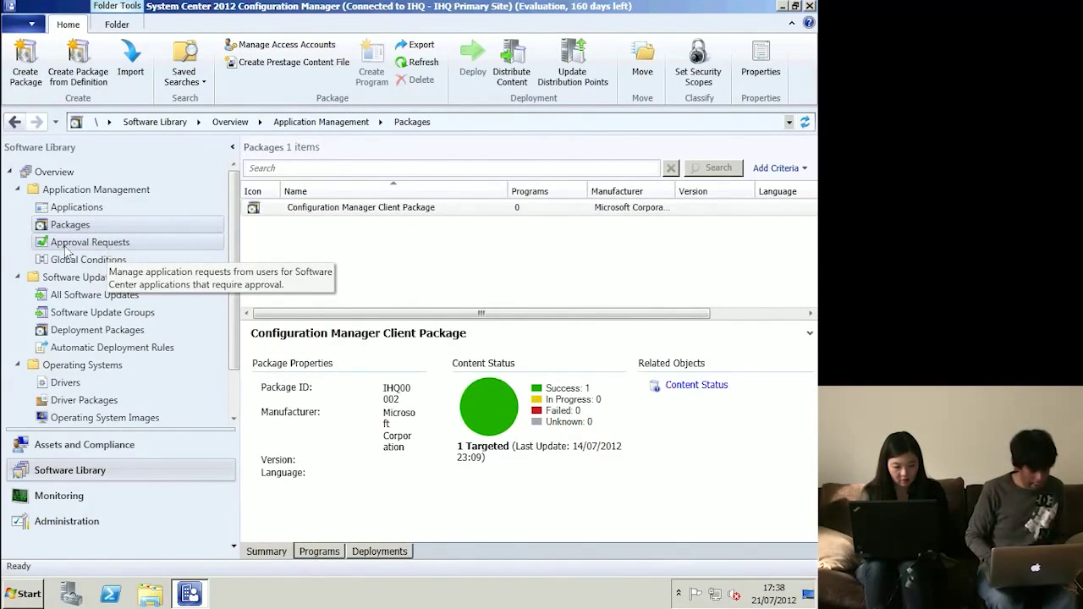
List all 2762 software updates and show the Outlook 2007 Calendar Printing Assistant's details
click(19, 189)
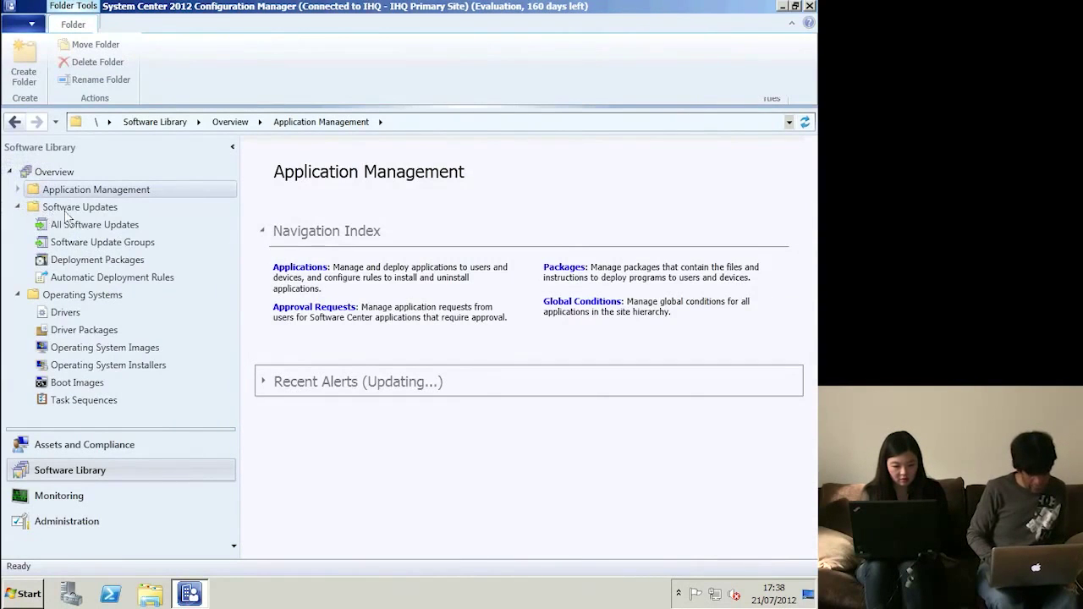
click(105, 211)
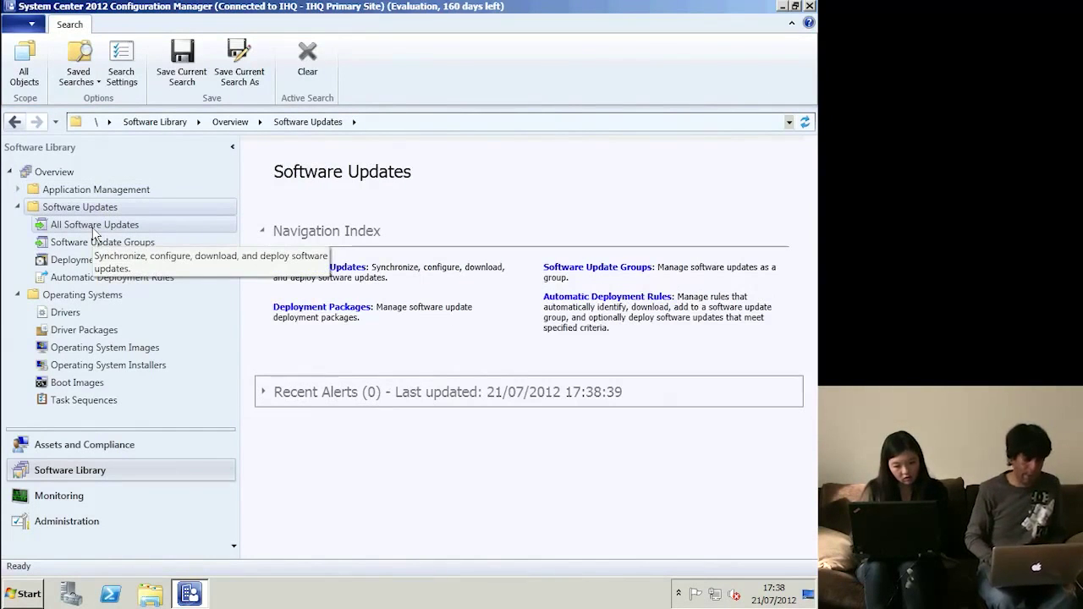
click(95, 231)
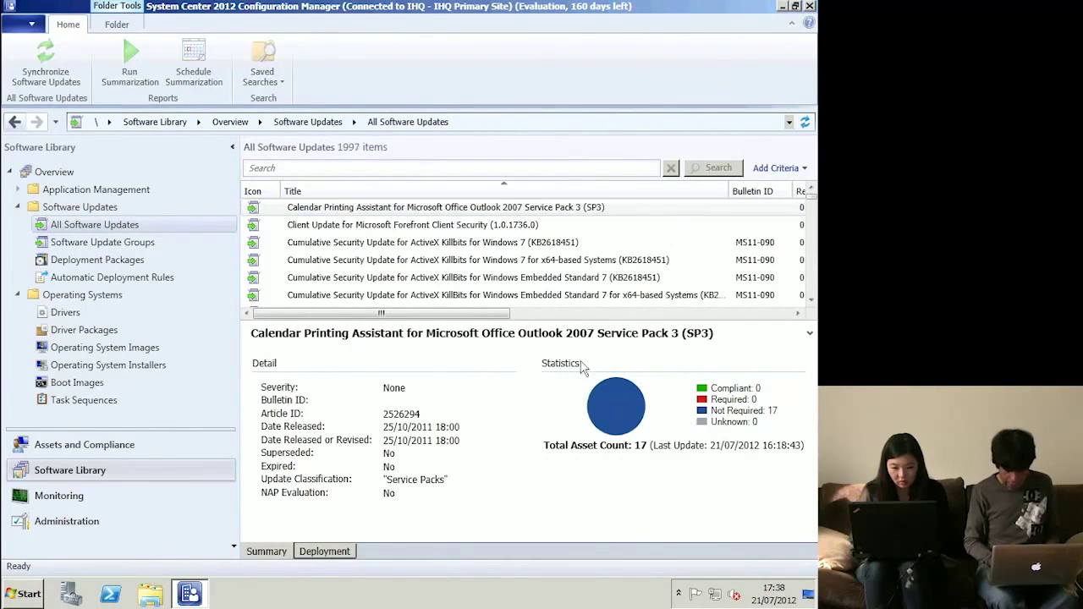
click(539, 313)
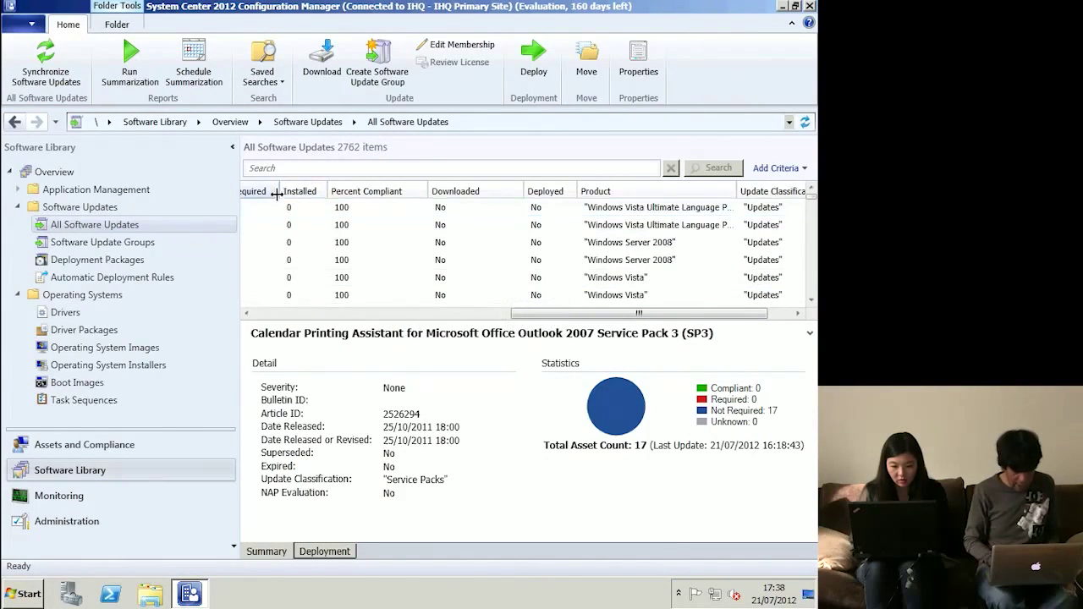
Sort all updates by Required count, inspect a .NET Framework security update, then show the update groups
click(245, 313)
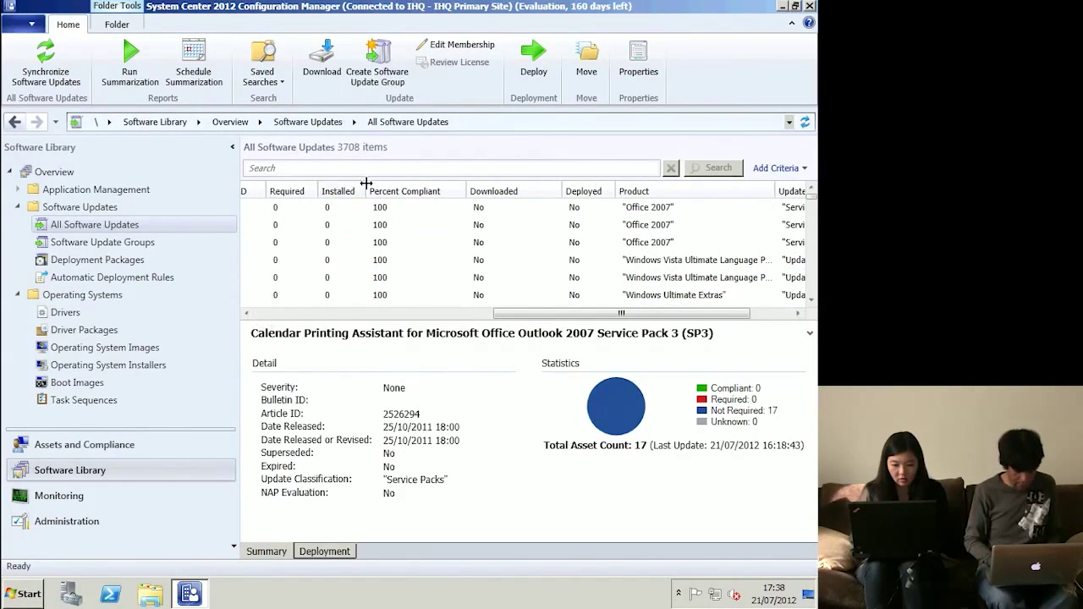
click(289, 192)
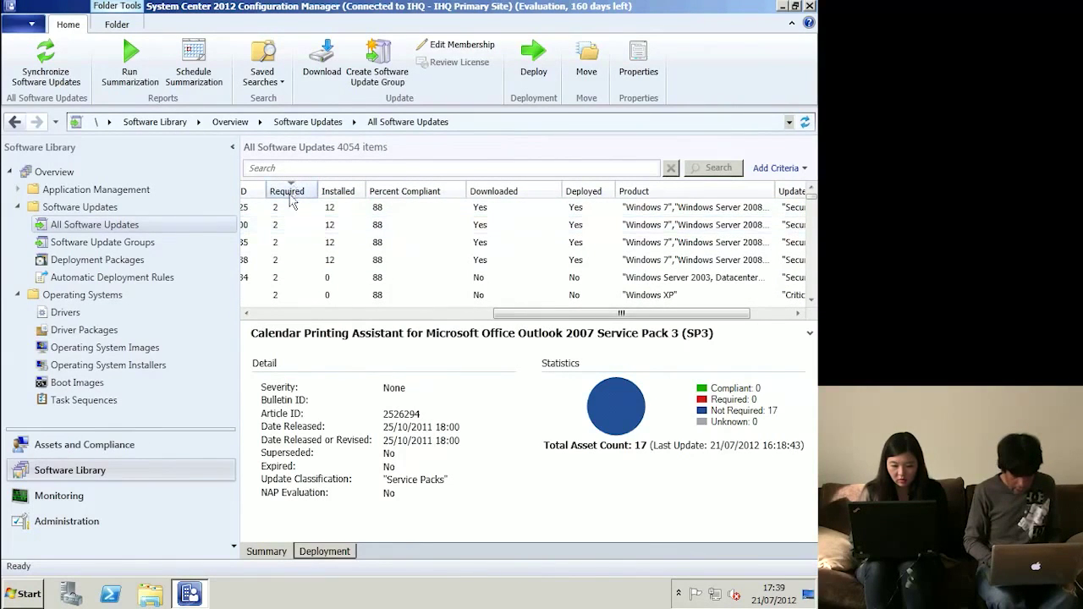
click(273, 225)
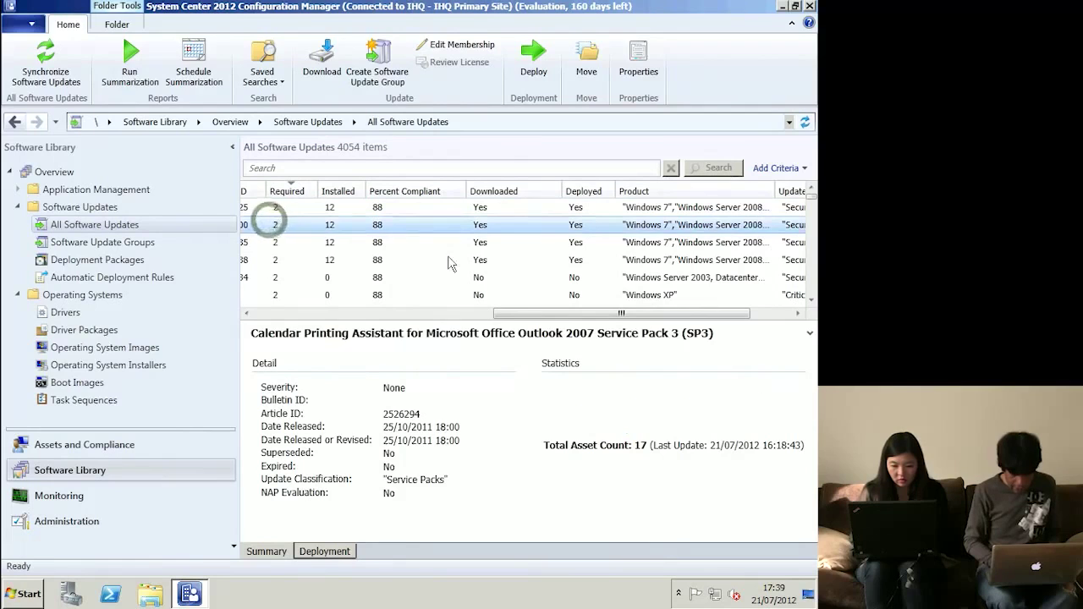
drag(545, 317, 493, 315)
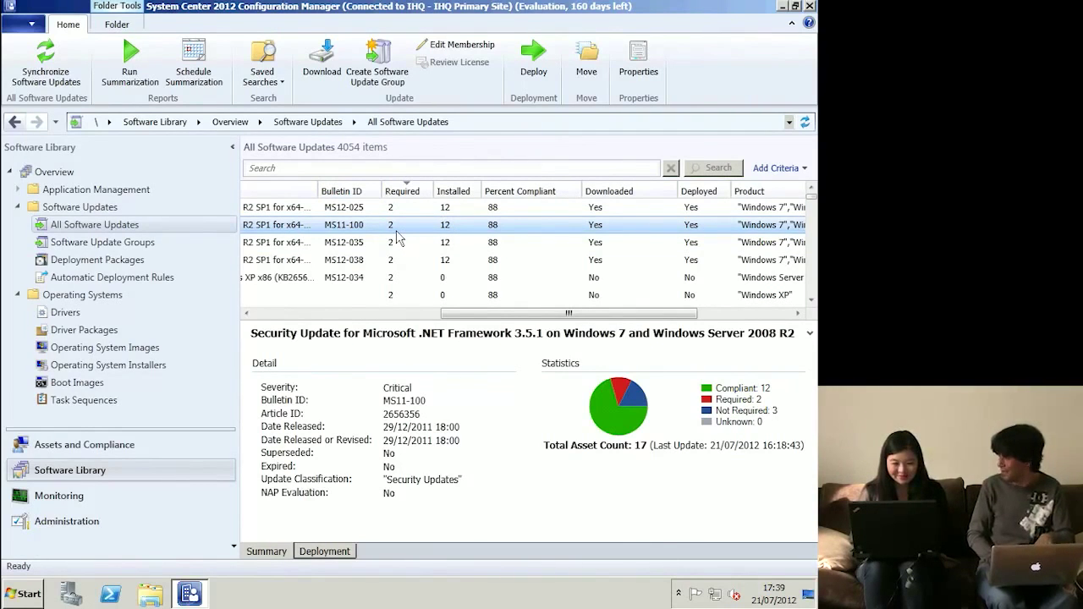
click(127, 243)
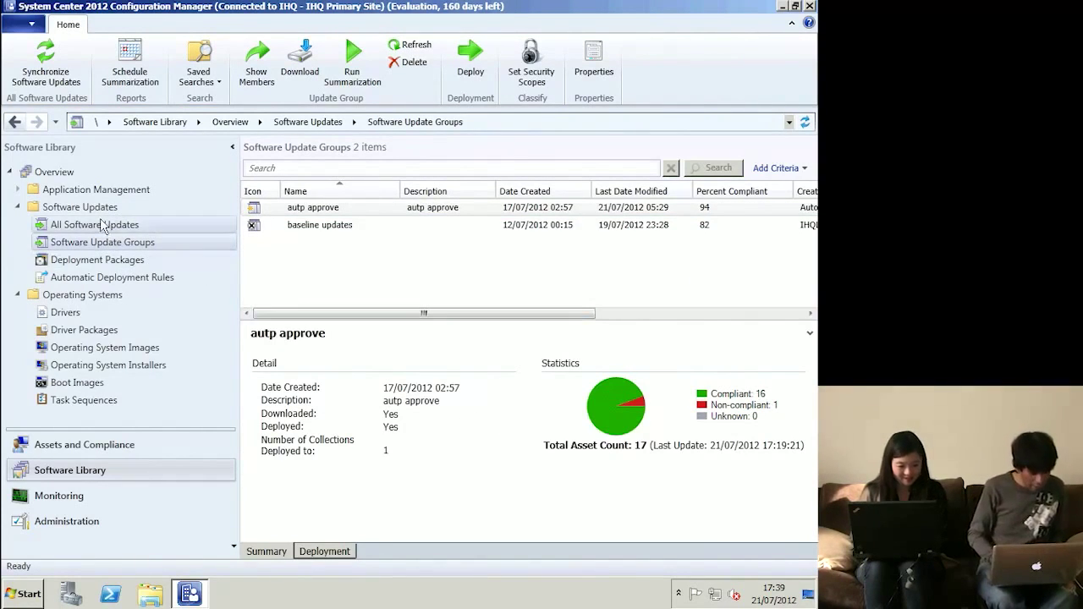
Review the baseline updates group's details in Software Update Groups
click(132, 228)
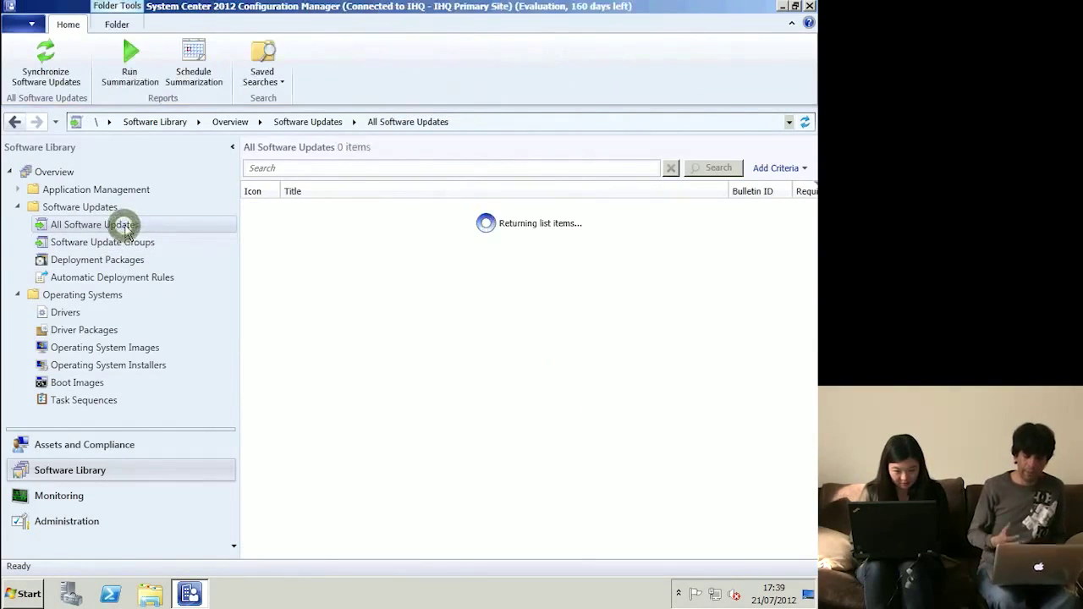
click(135, 244)
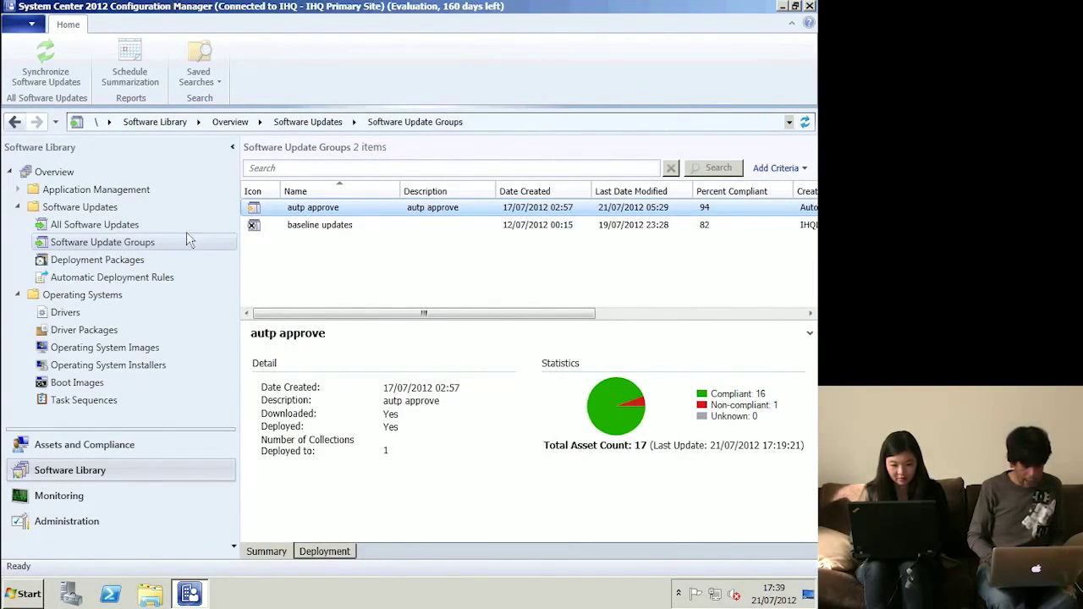
key(Down)
Return to all 4054 updates, resize the columns, and select both .NET Framework 3.5 SP1 security updates
click(100, 225)
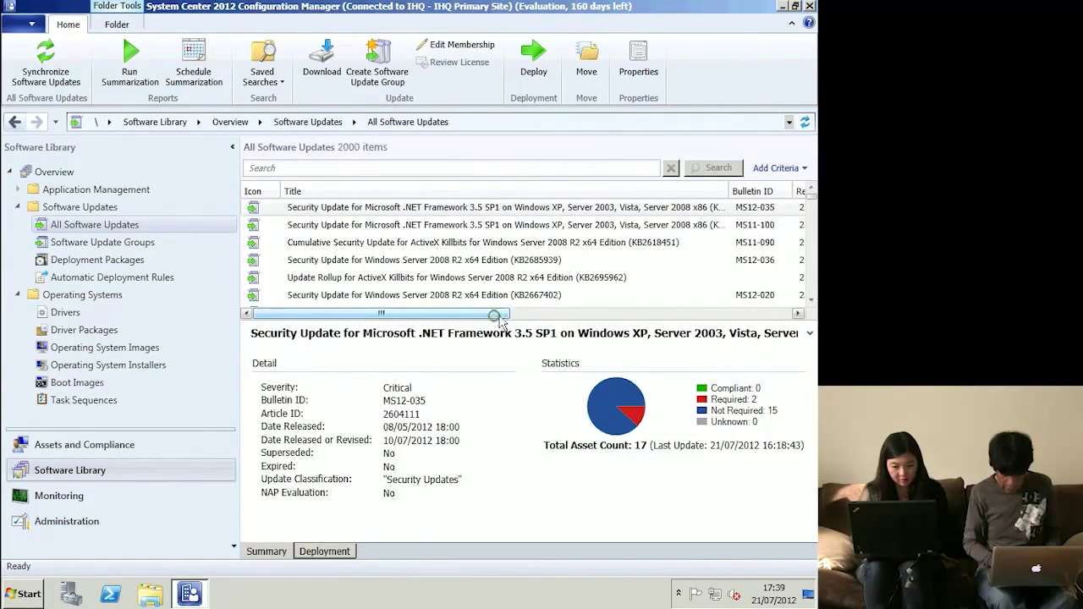
drag(496, 319, 540, 320)
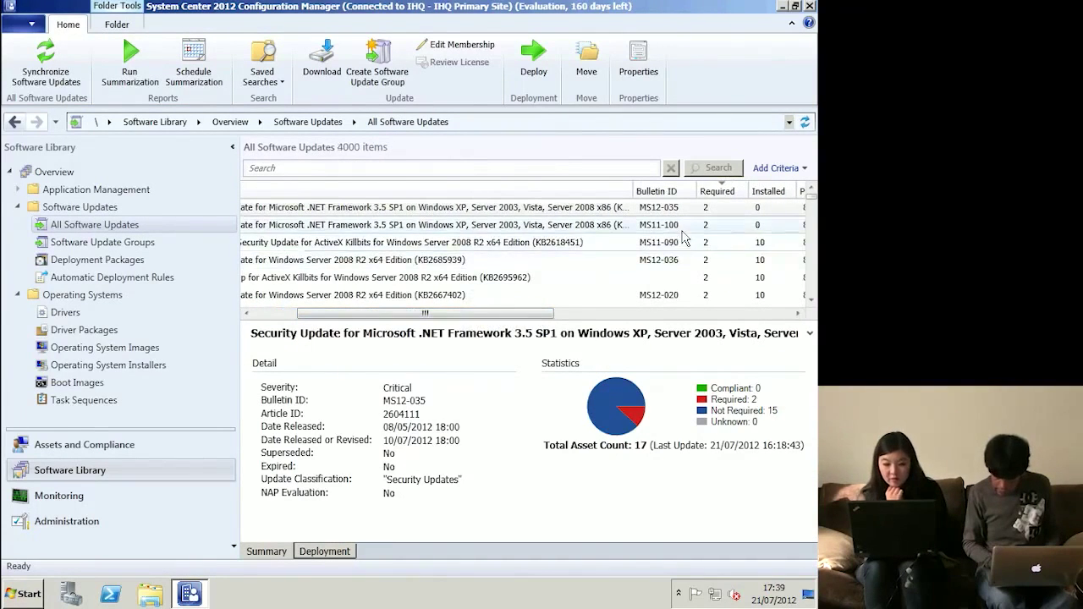
drag(546, 313, 693, 322)
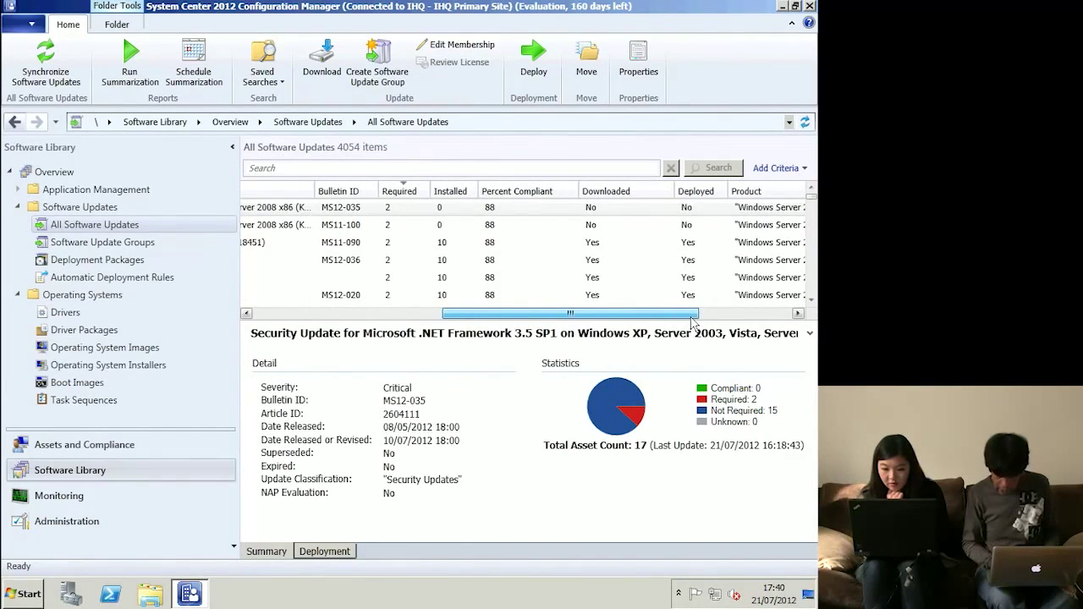
drag(693, 321, 696, 322)
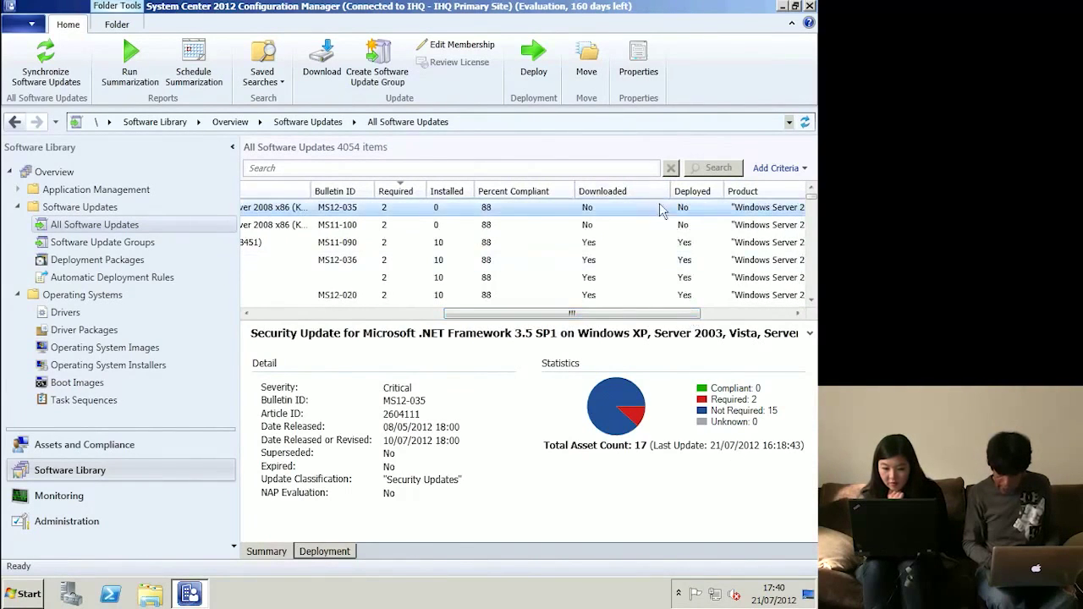
drag(611, 315, 364, 315)
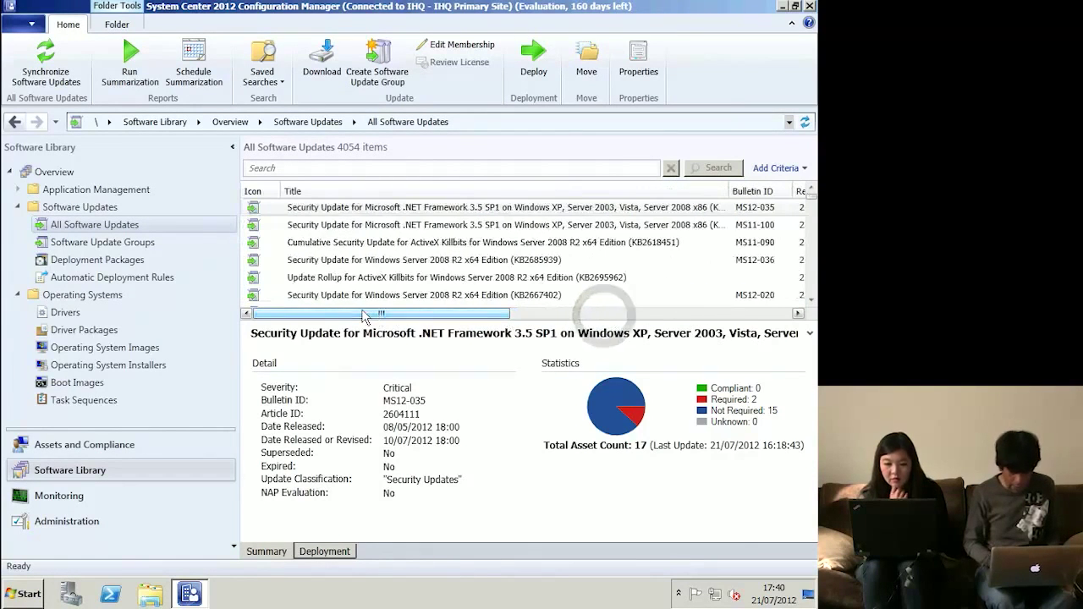
ctrl+click(520, 226)
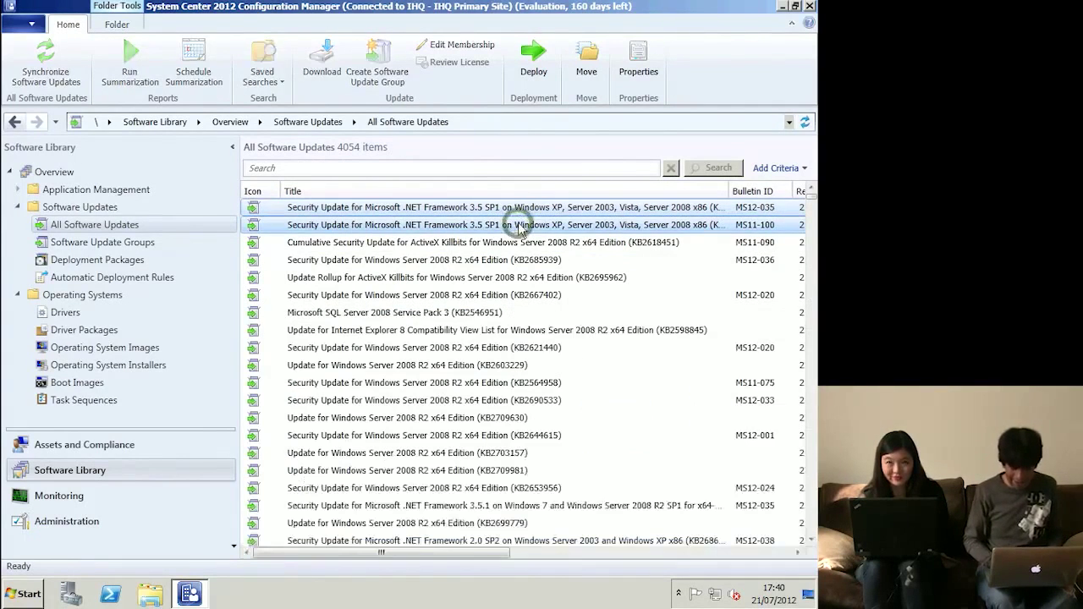
Download both .NET Framework 3.5 SP1 security updates from the Internet into the existing baseline updates package
right_click(520, 230)
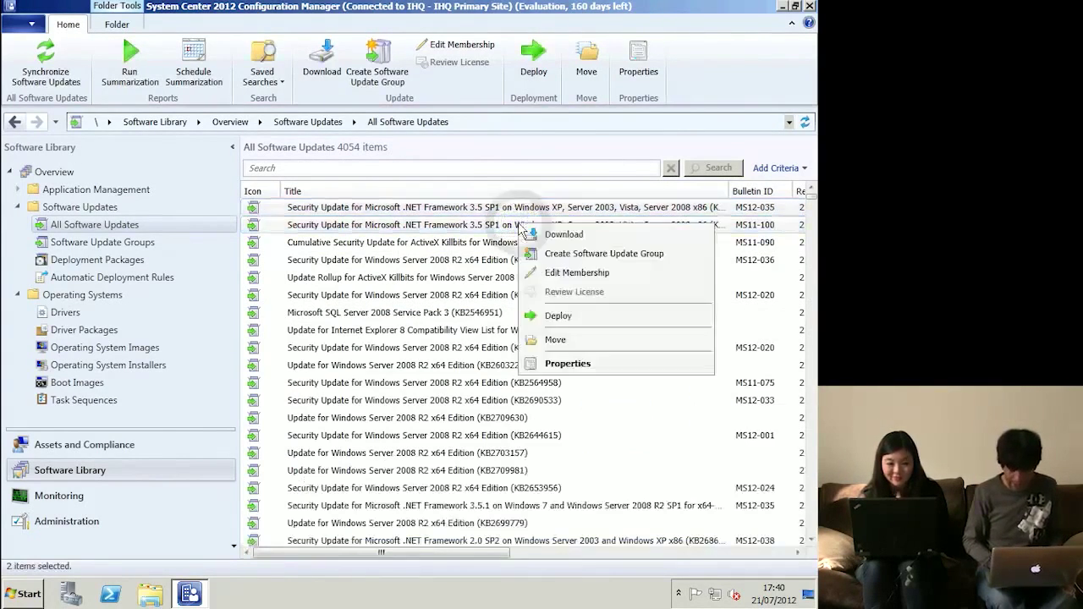
click(566, 237)
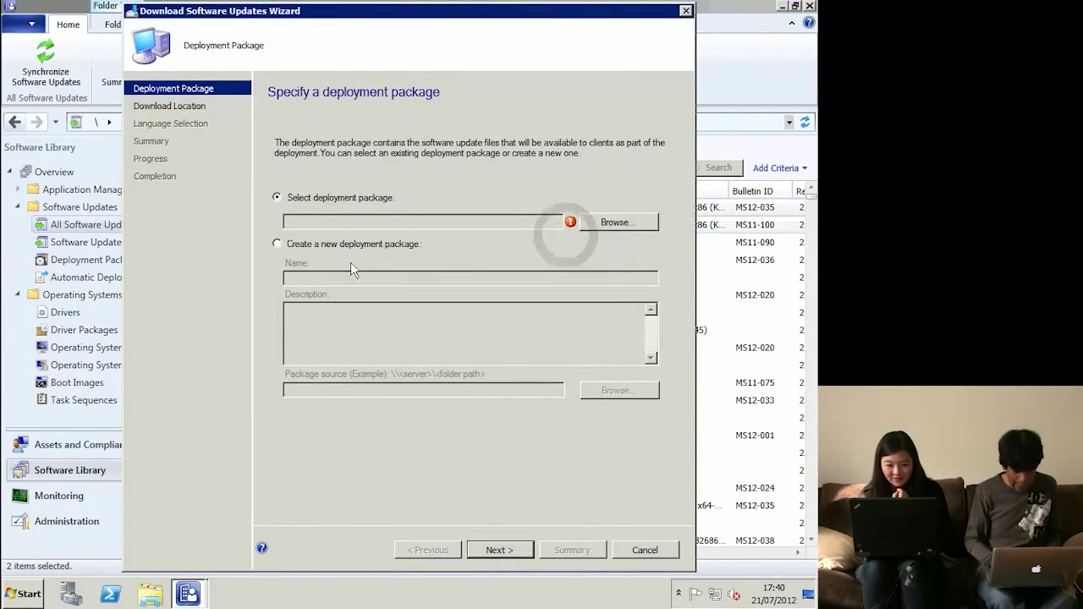
click(355, 249)
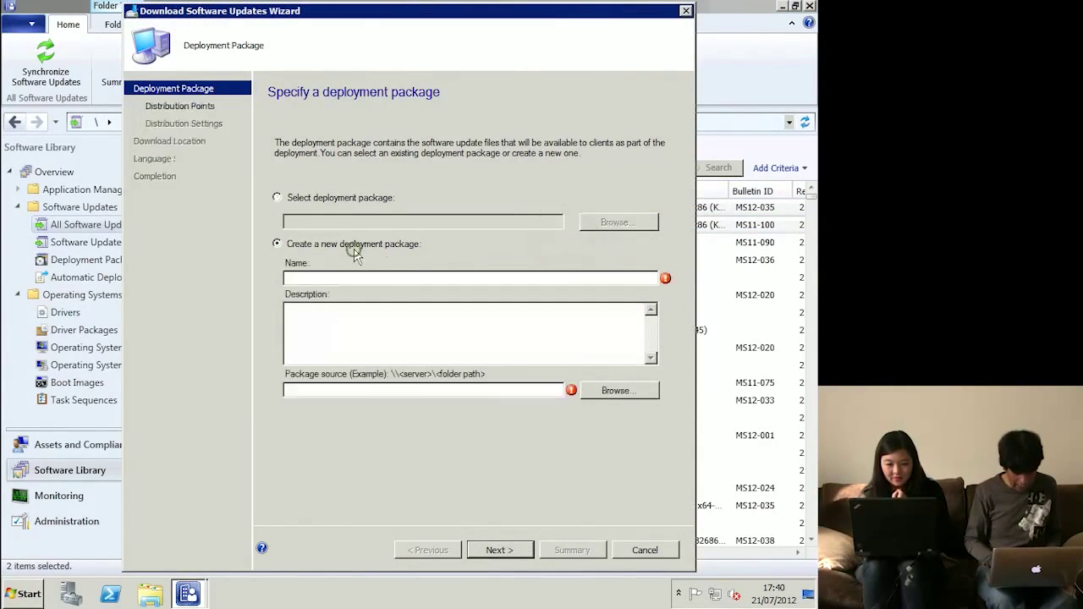
click(334, 197)
click(616, 221)
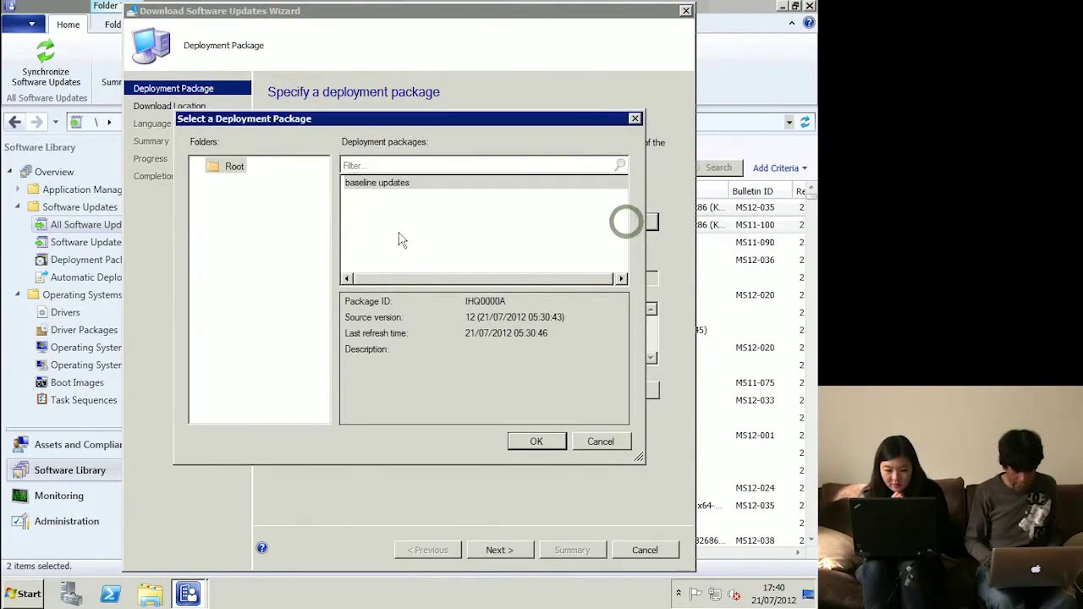
click(536, 441)
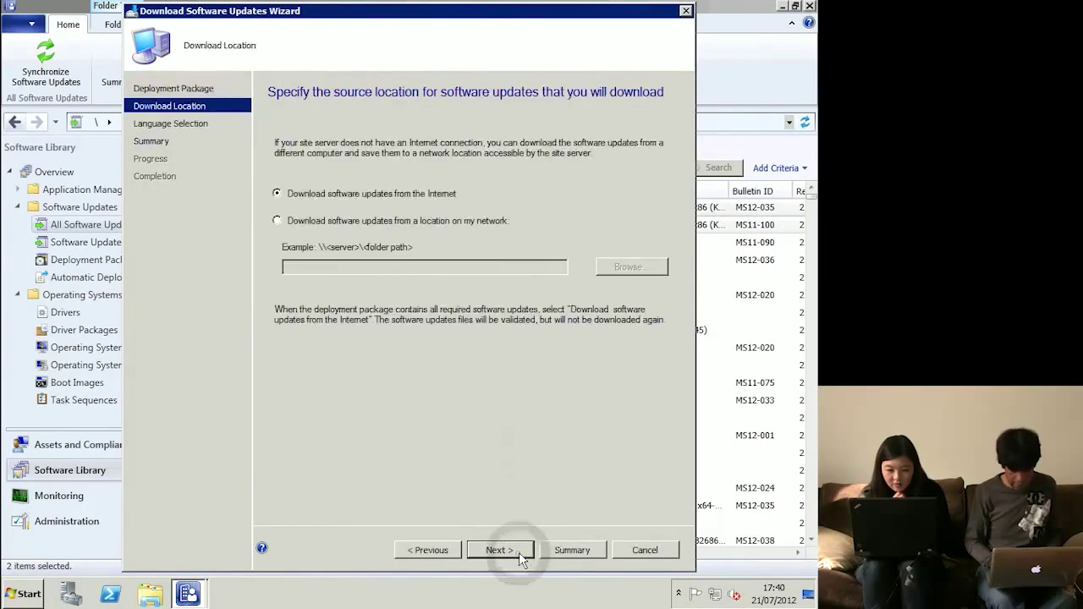
click(521, 554)
click(519, 552)
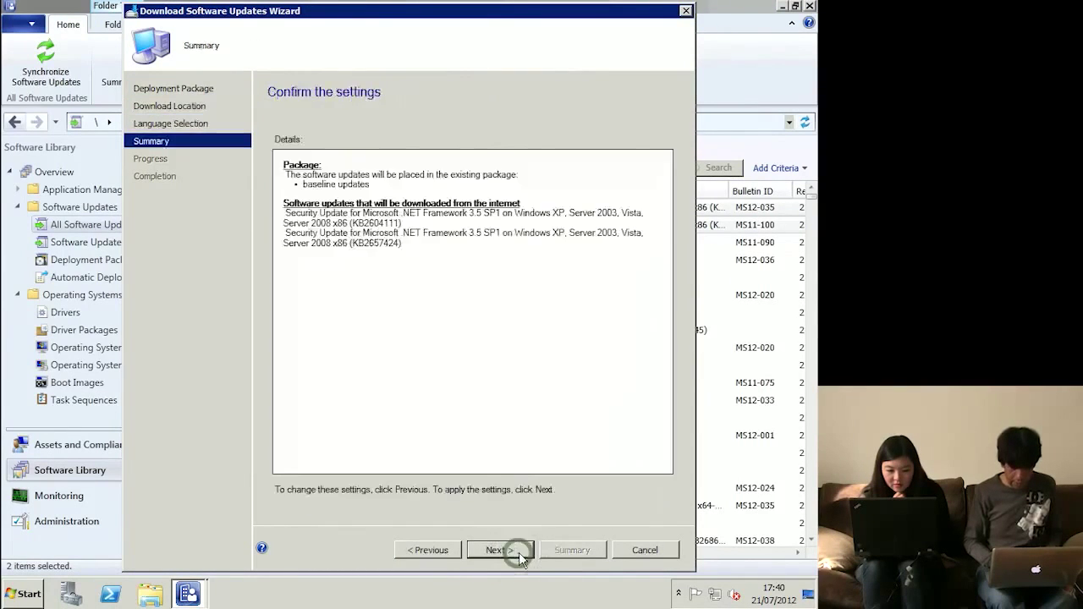
click(518, 552)
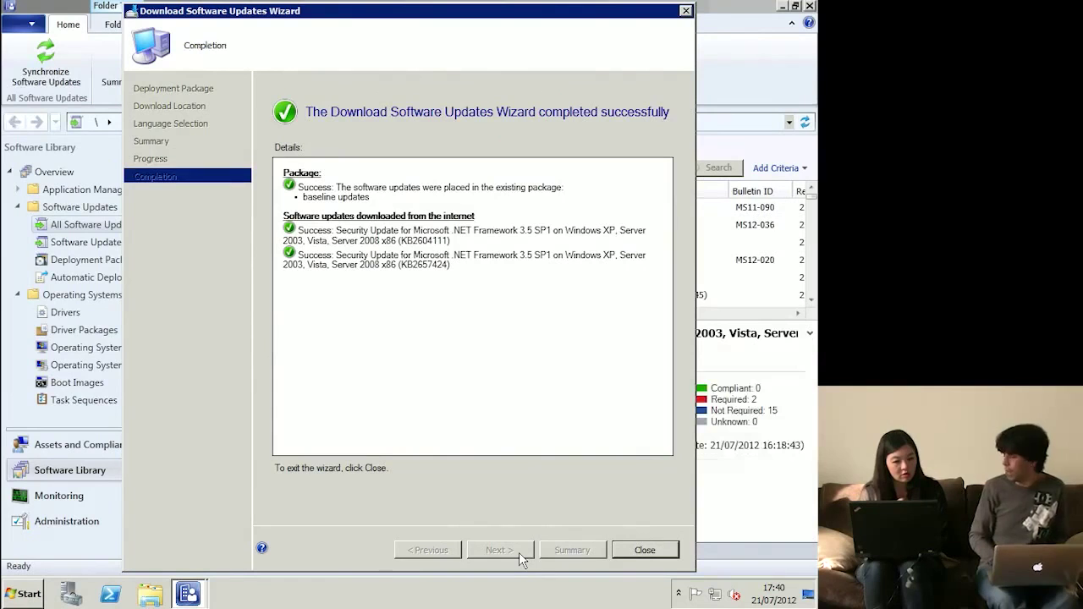
click(642, 550)
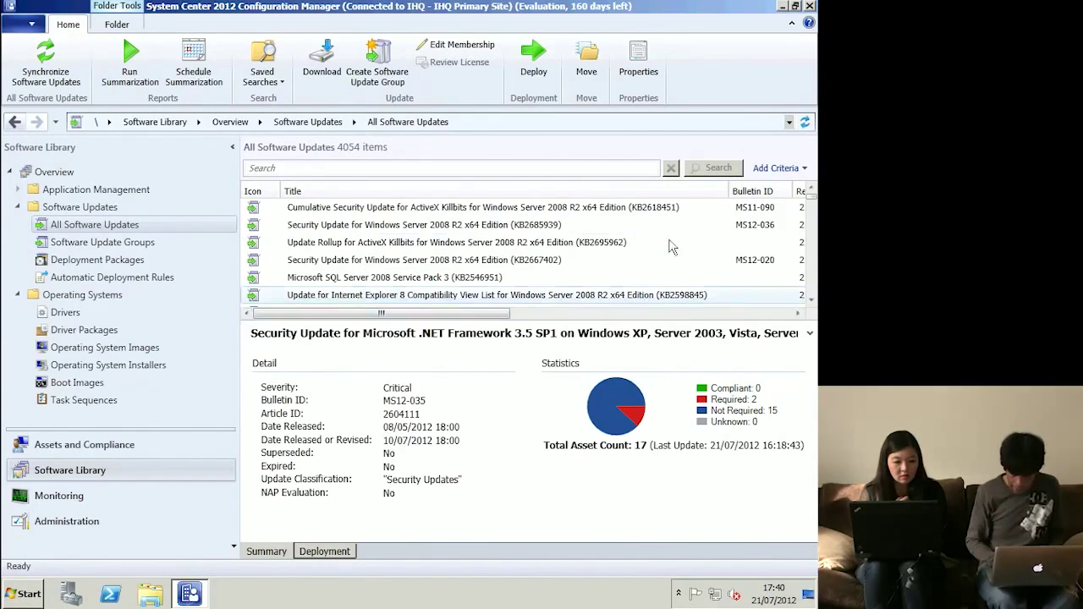
Check the KB2685939 security update's group membership without making changes
click(548, 225)
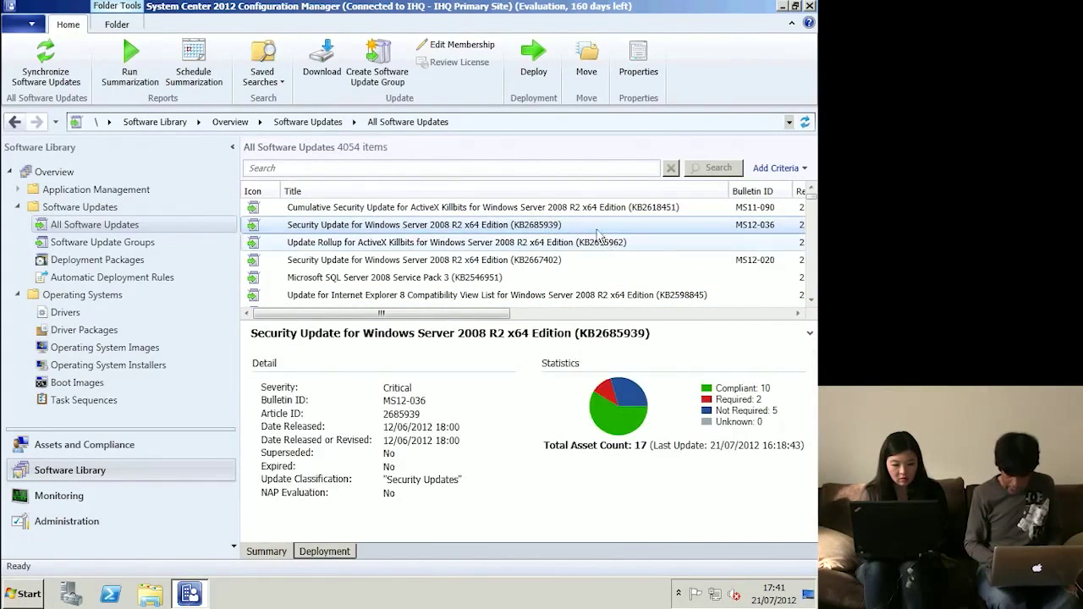
right_click(584, 226)
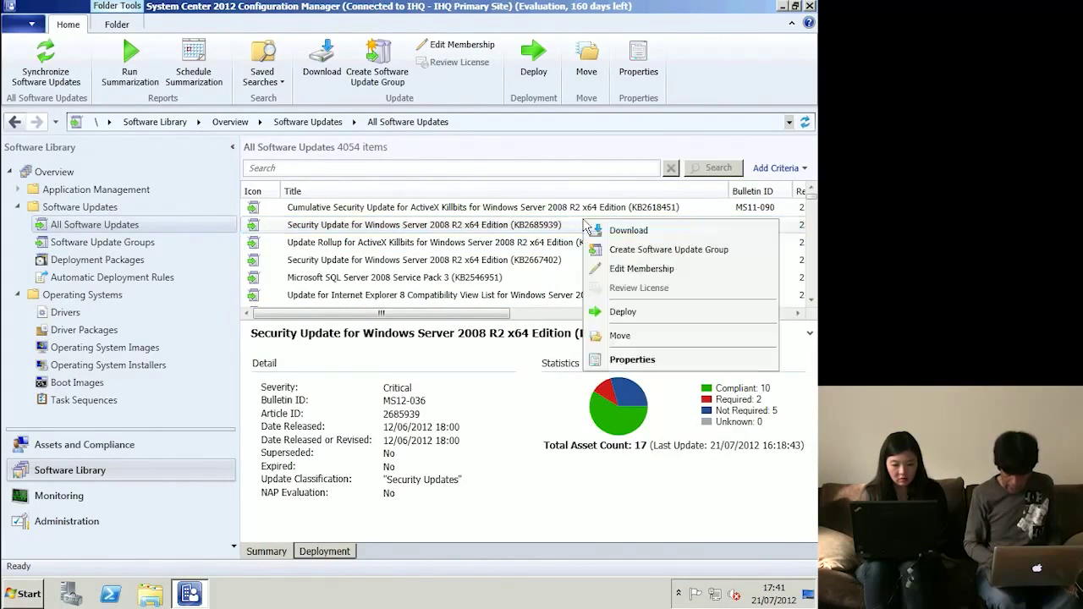
click(626, 269)
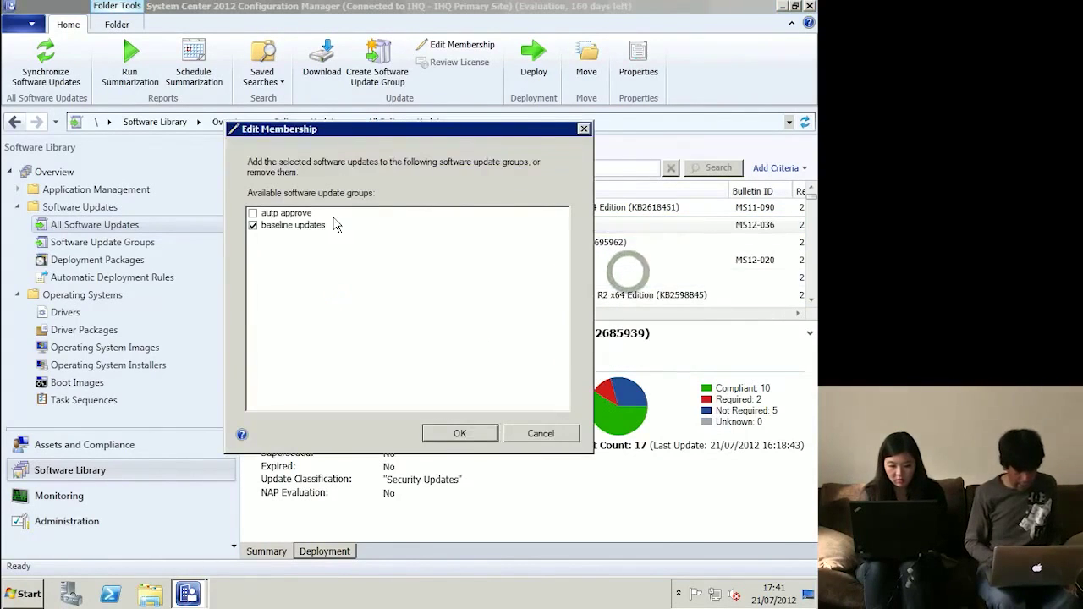
key(Escape)
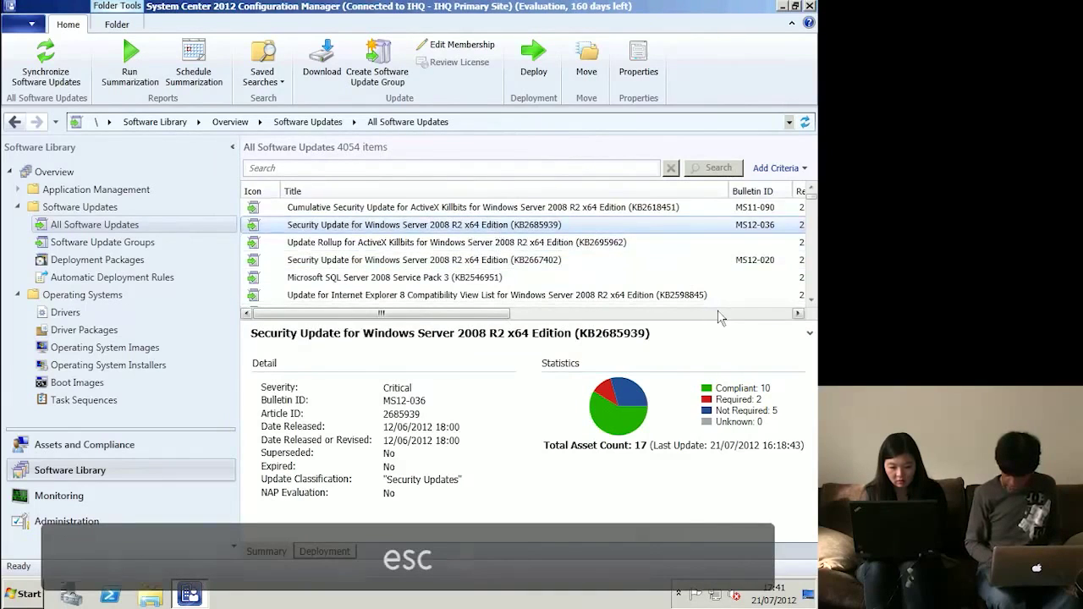
click(715, 312)
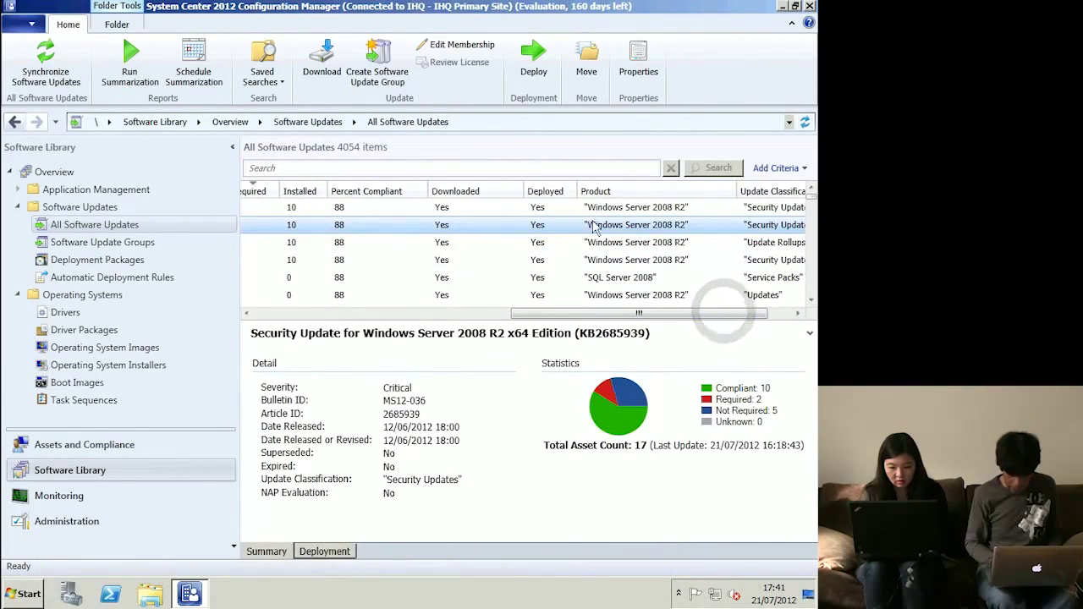
click(811, 188)
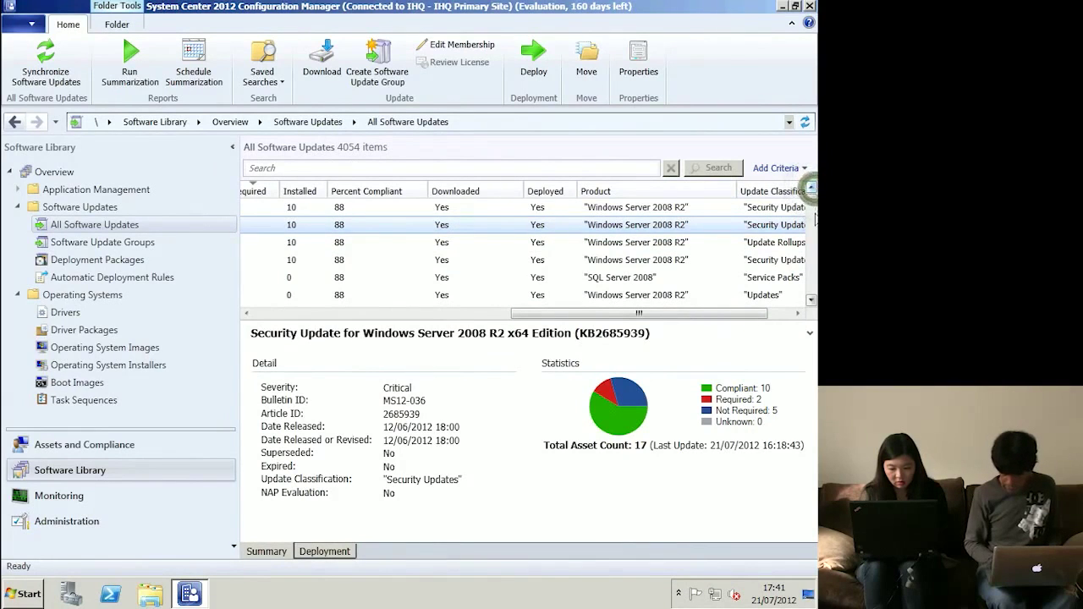
click(811, 222)
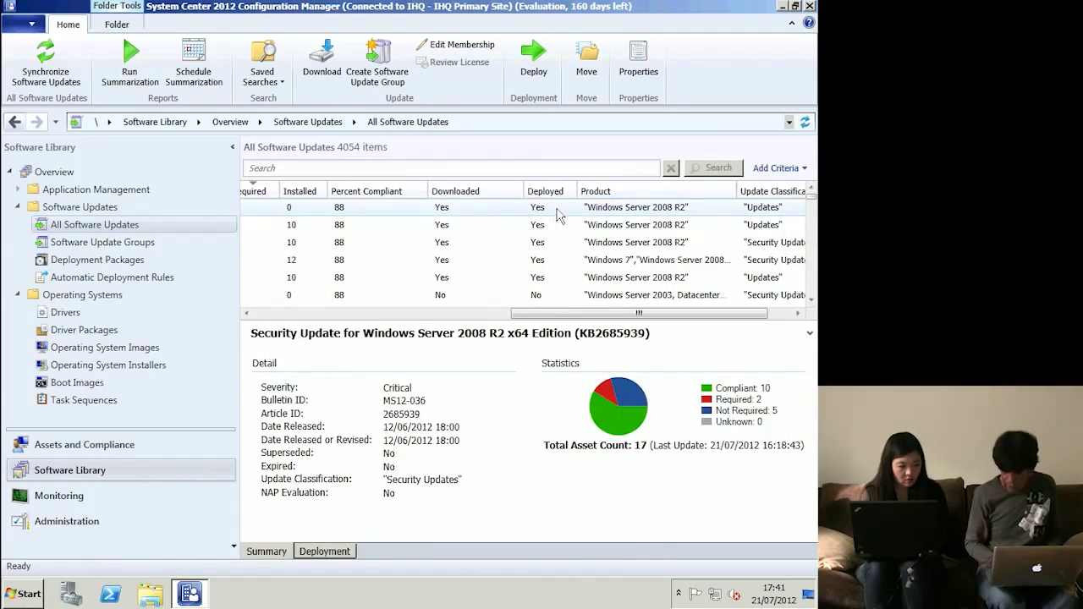
click(811, 188)
Recheck KB2685939's group membership, then select baseline updates in the Software Update Groups list
click(653, 220)
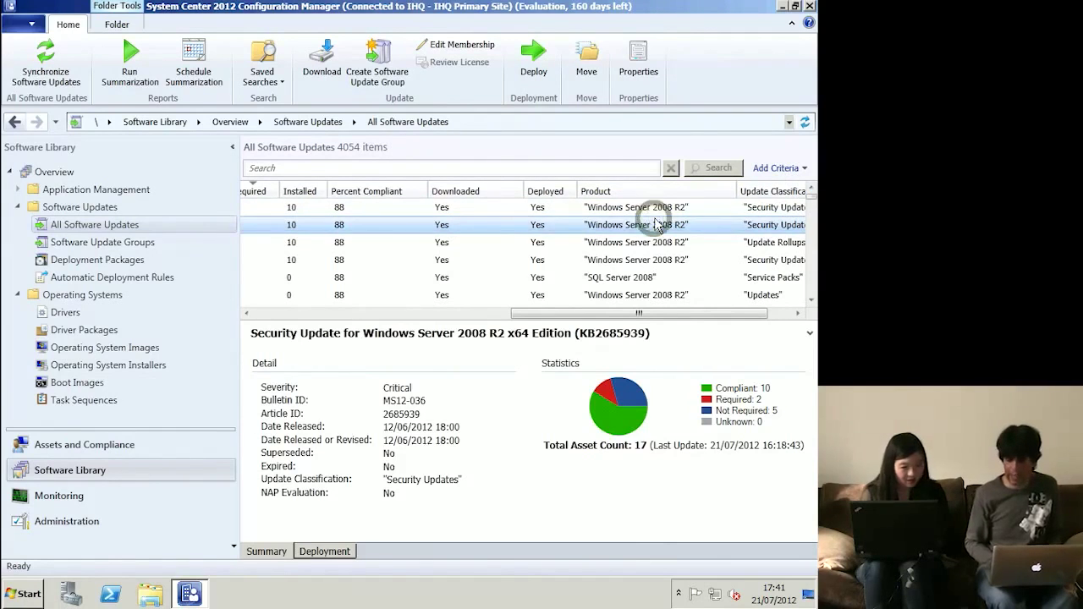
right_click(658, 223)
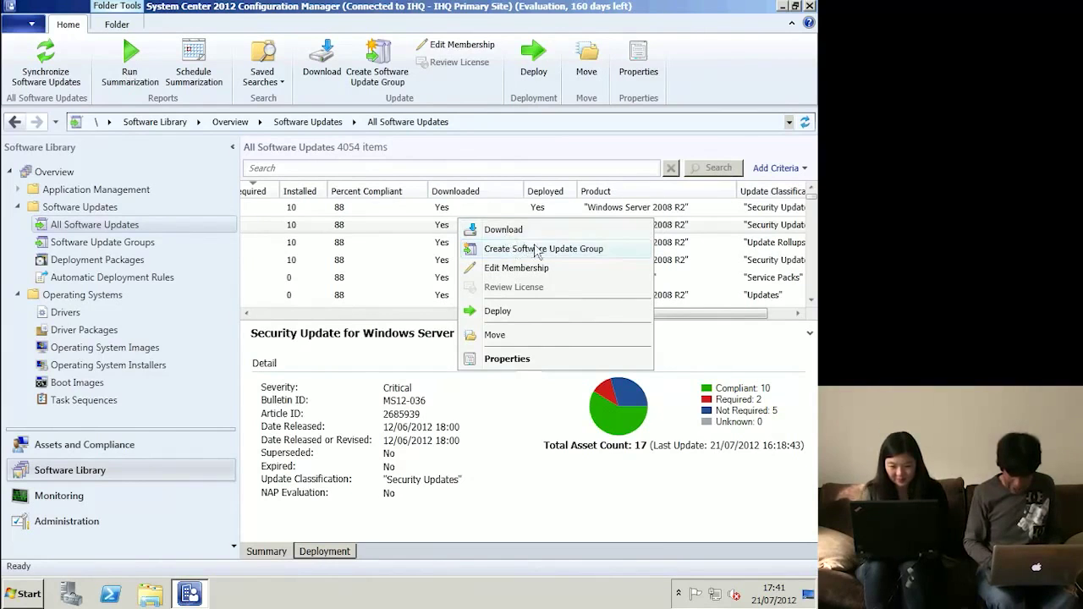
click(540, 267)
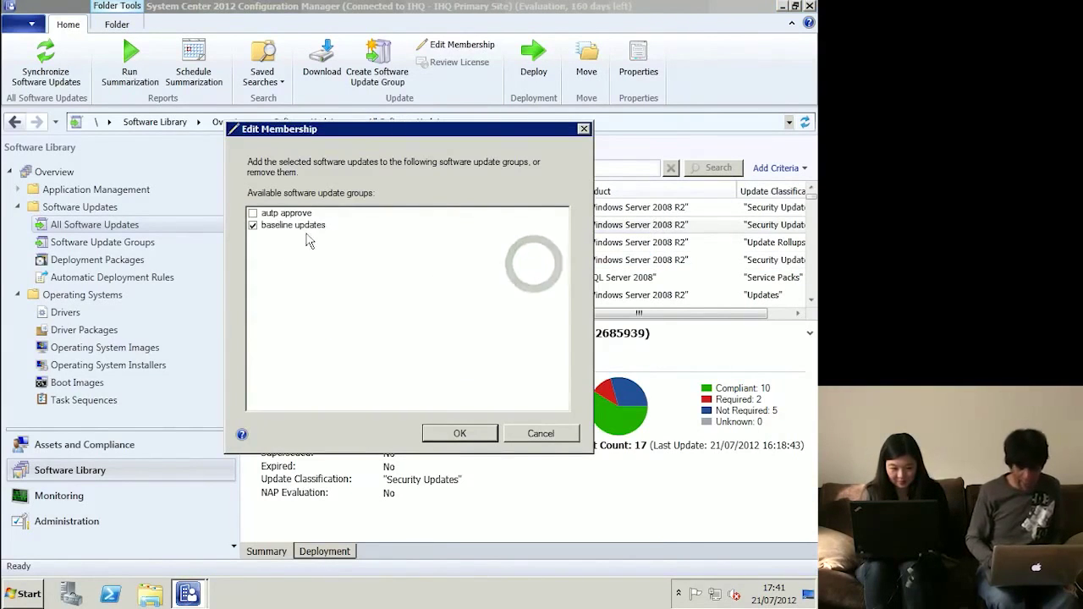
key(Escape)
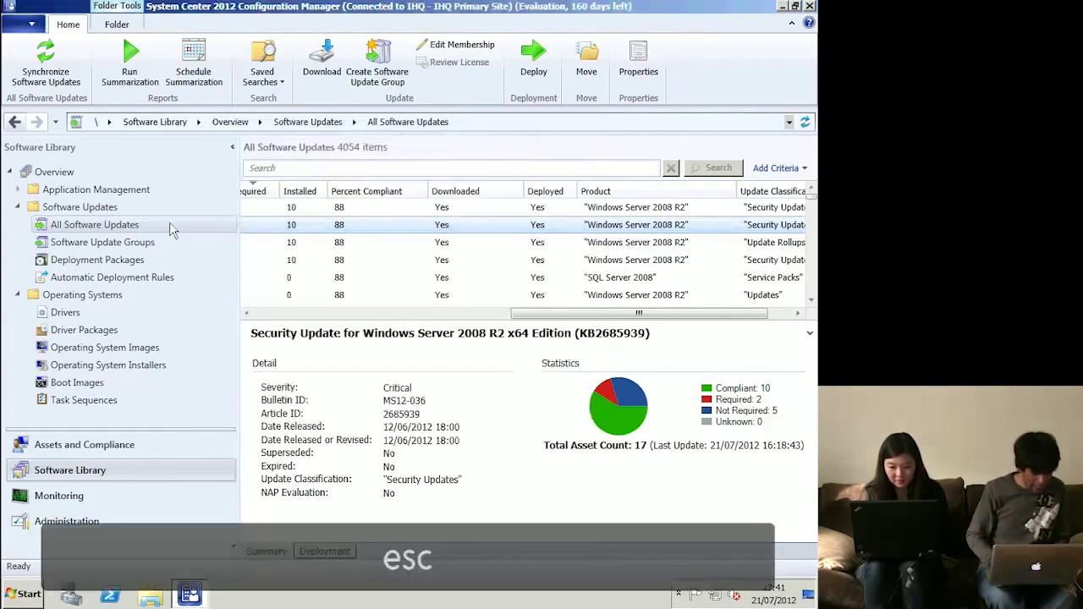
click(116, 243)
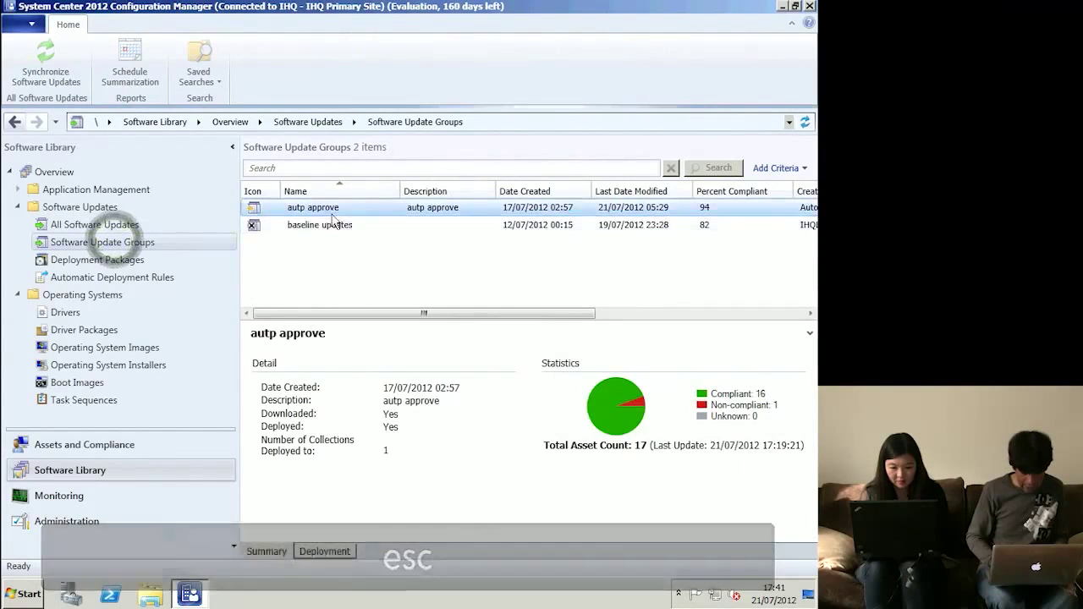
click(330, 232)
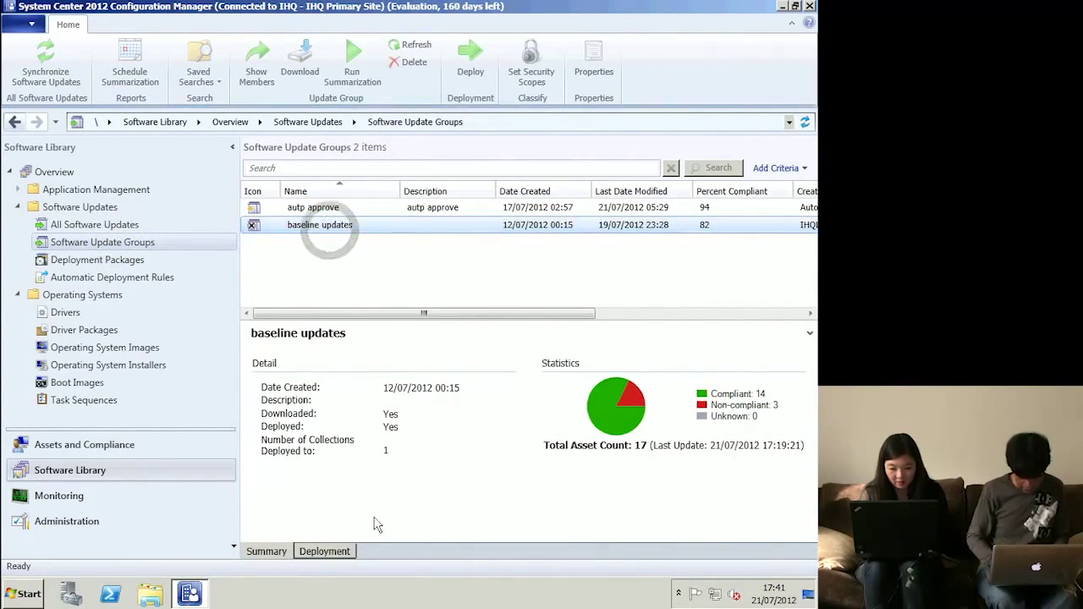
Review the baseline updates deployment entry, then show the autp approve group's deployment
click(345, 551)
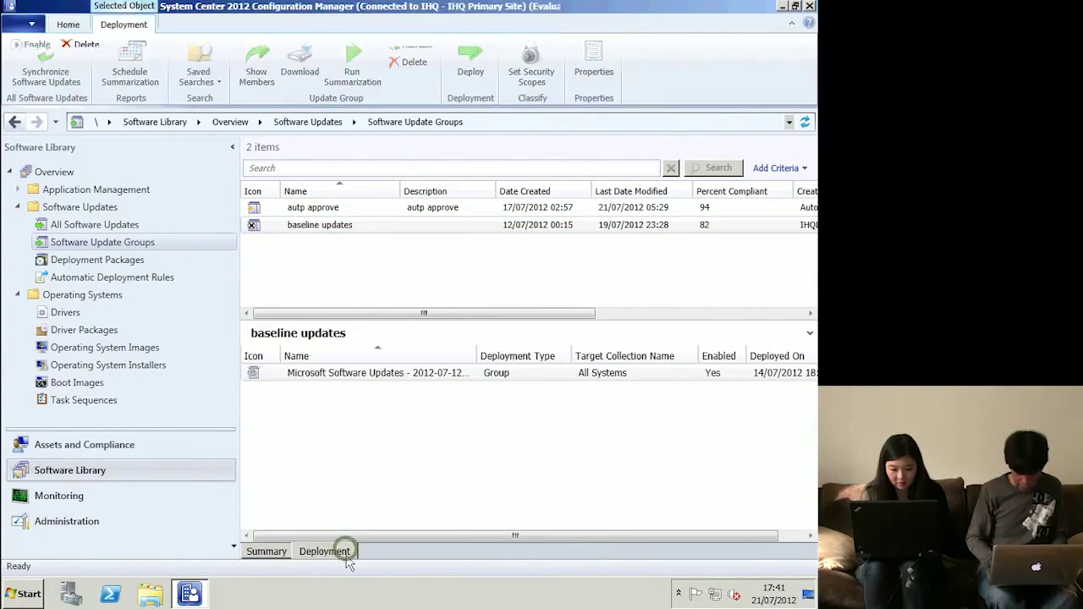
click(418, 377)
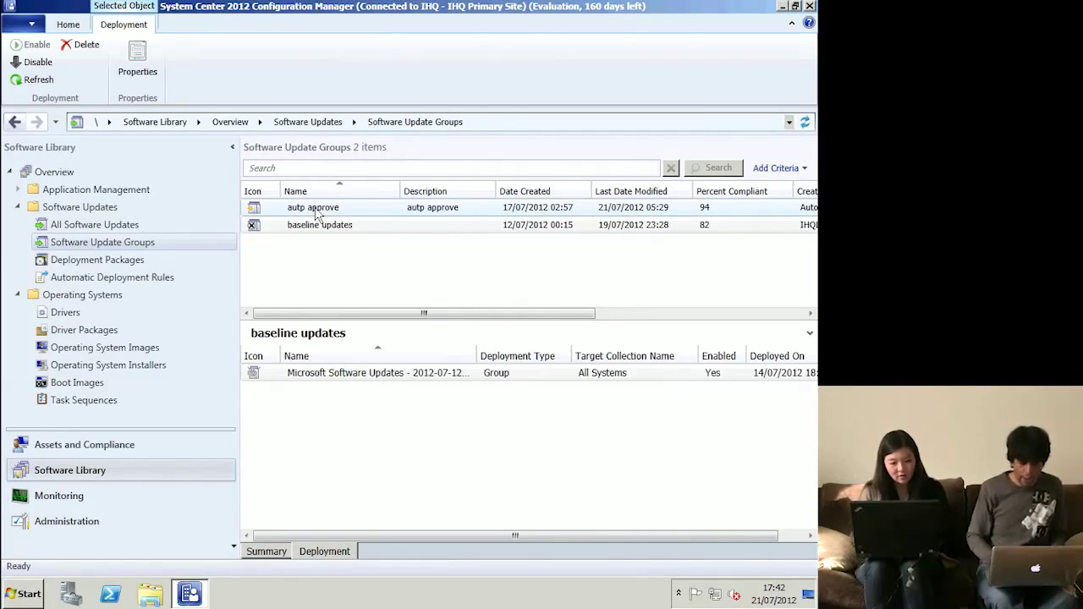
click(315, 212)
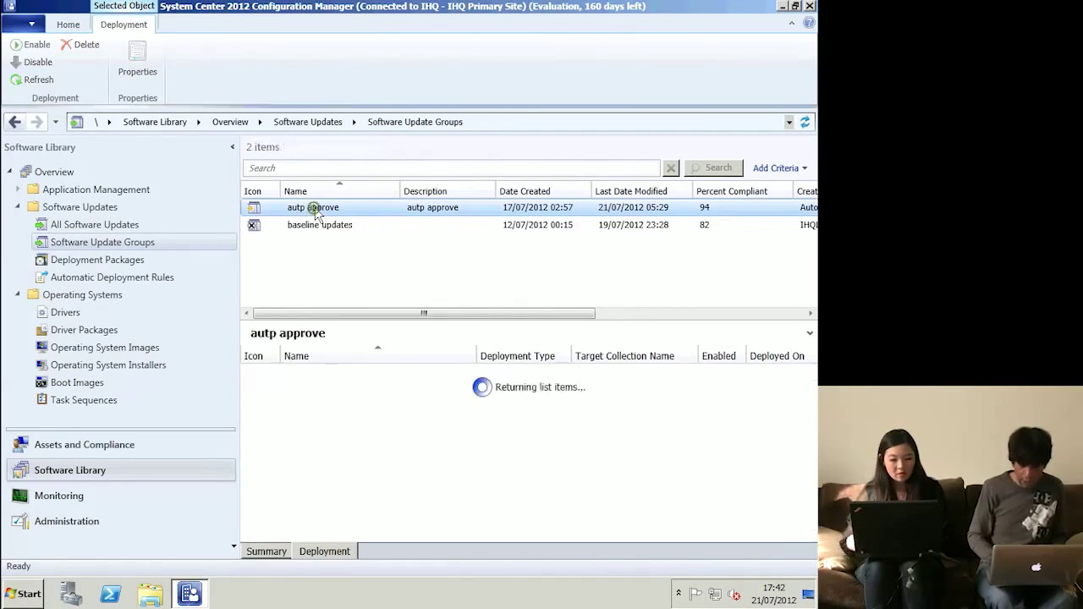
Look at the autp approve group's properties, run its compliance summarization, then return to All Software Updates
double_click(315, 209)
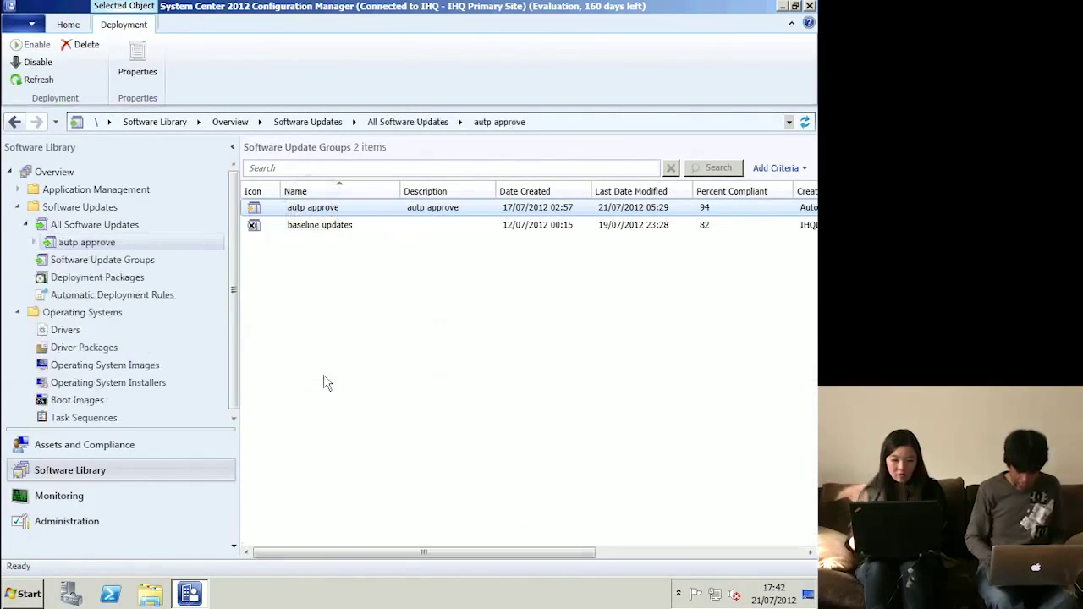
right_click(98, 252)
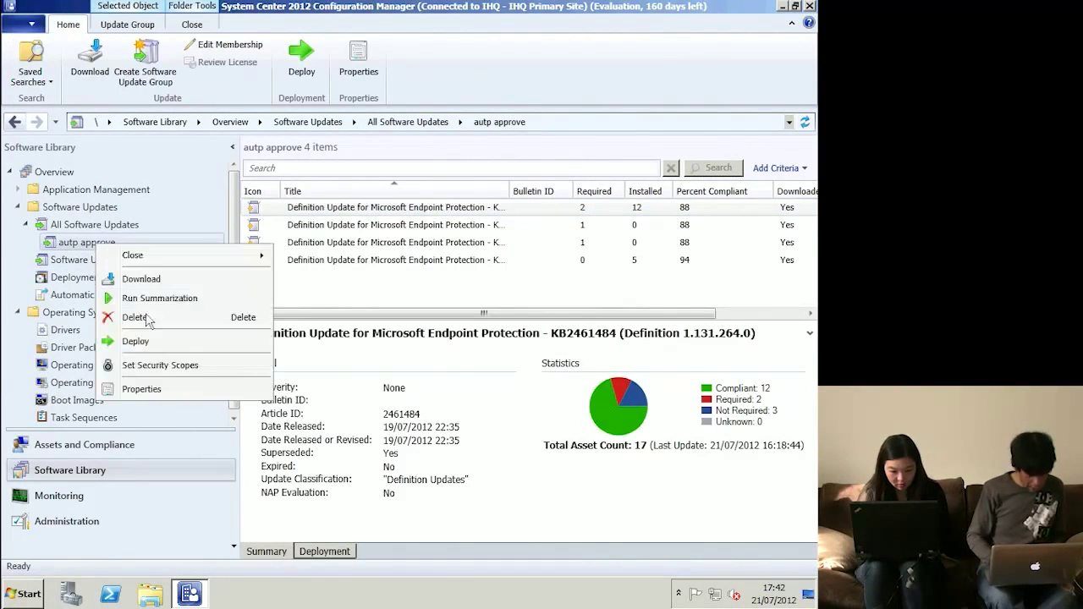
click(154, 389)
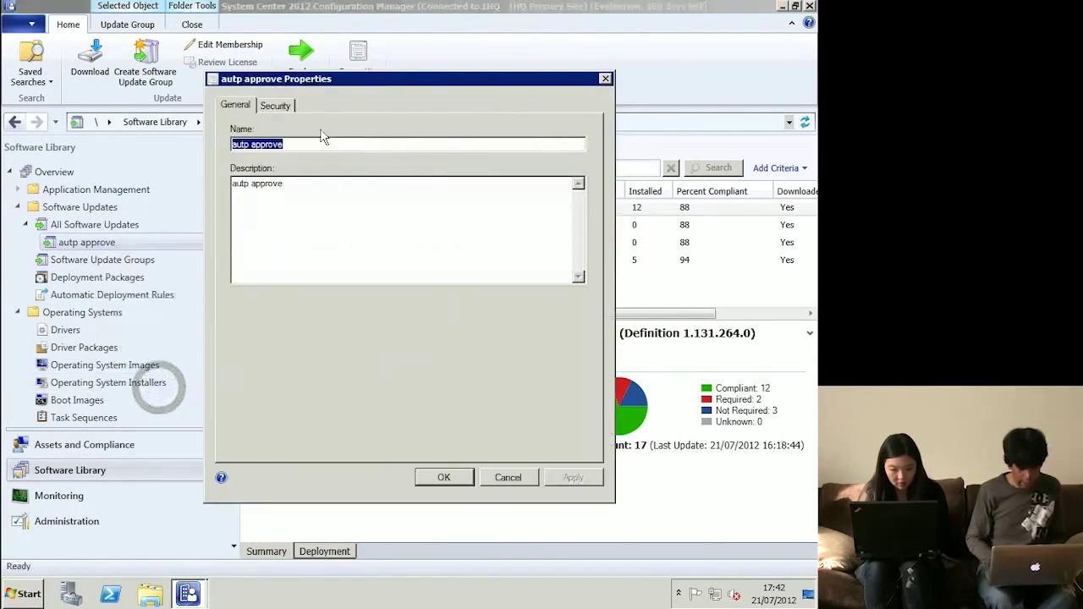
key(Escape)
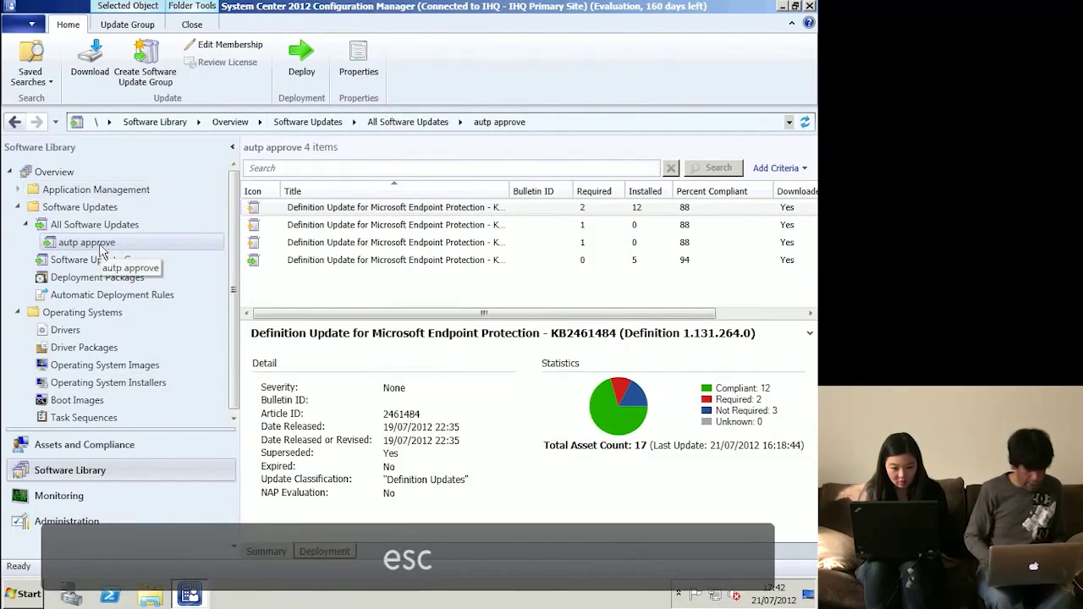
right_click(100, 252)
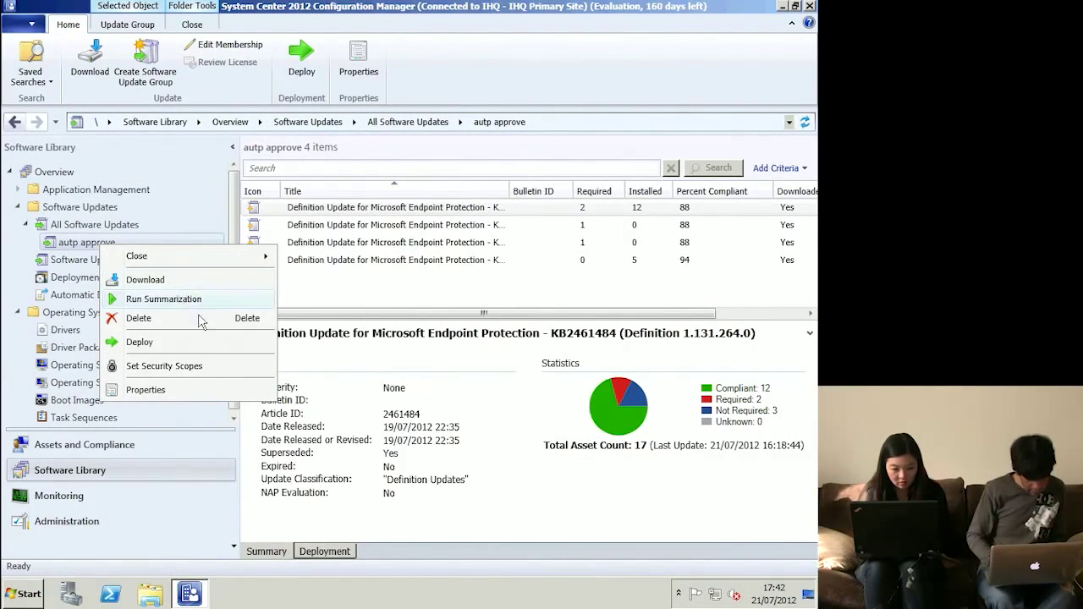
click(184, 301)
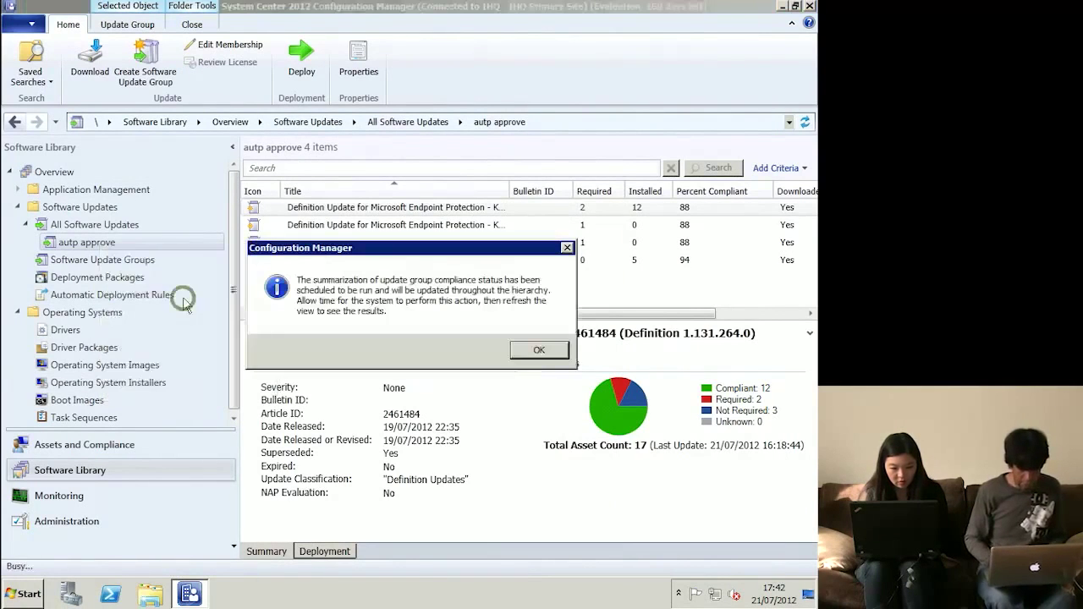
click(537, 349)
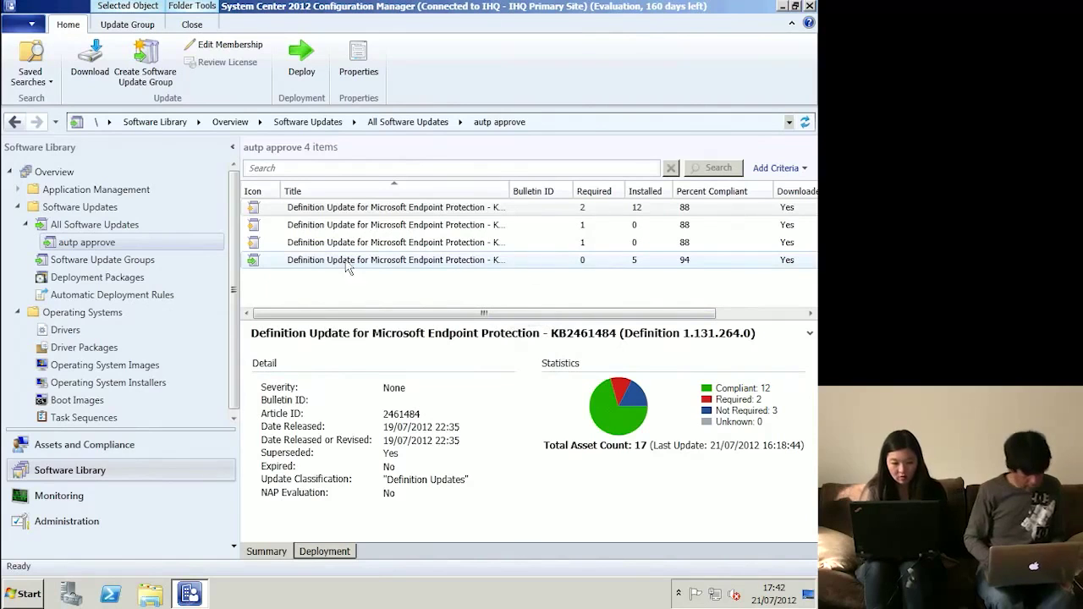
click(124, 226)
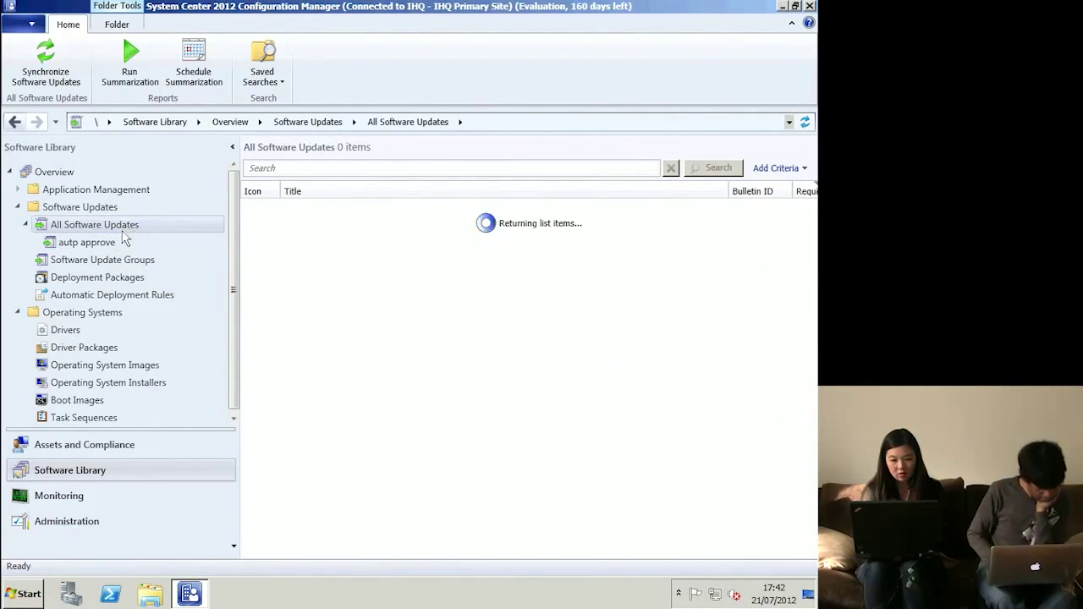
Inspect the Endpoint Definition Updates rule's deployment settings and software update search criteria in its properties
click(117, 296)
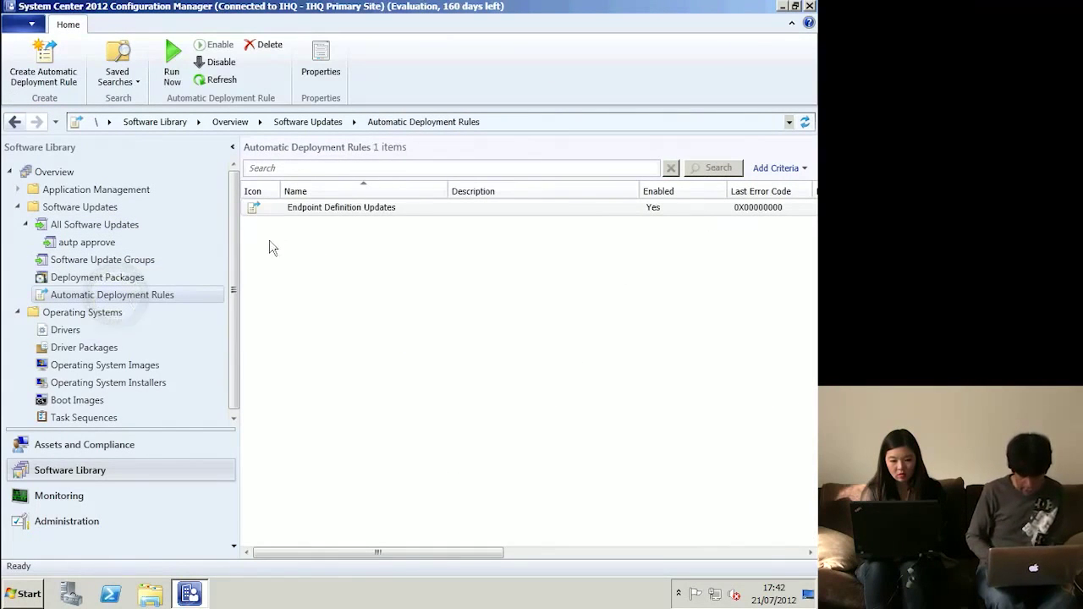
right_click(339, 212)
click(394, 320)
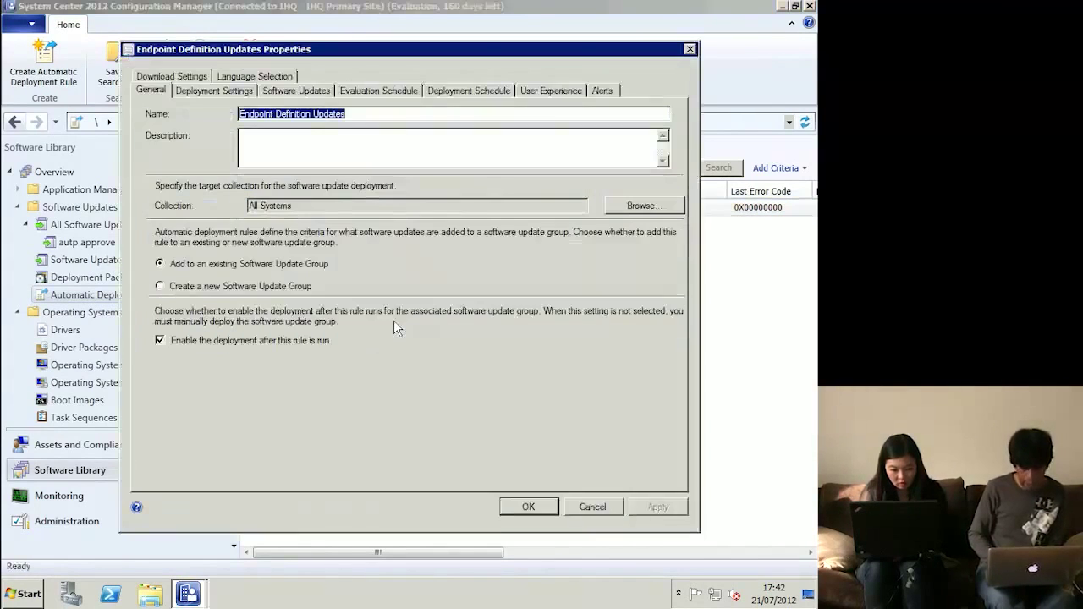
click(237, 92)
click(296, 92)
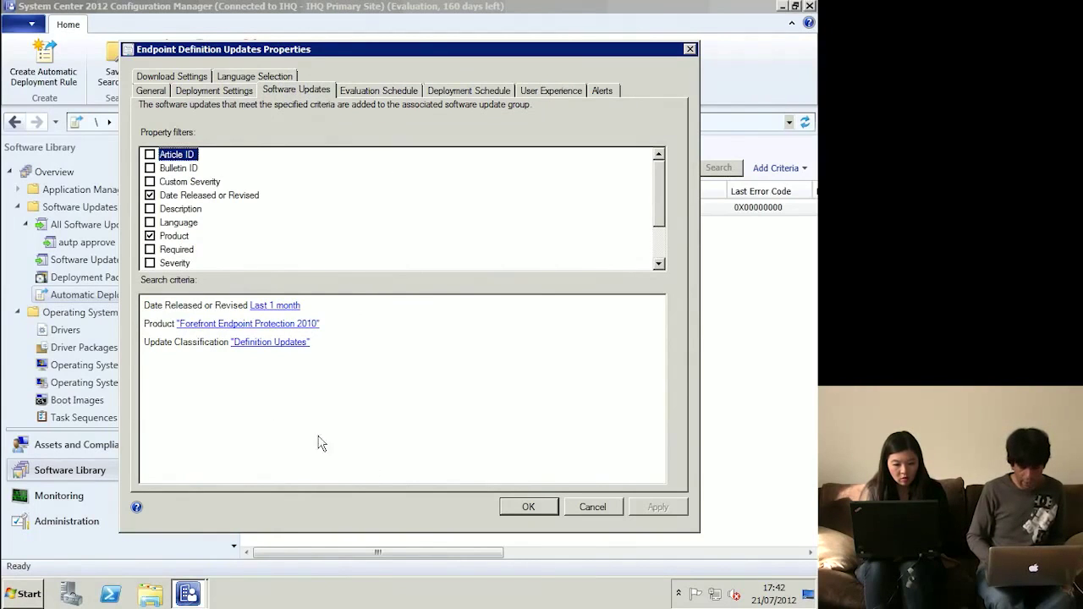
click(523, 509)
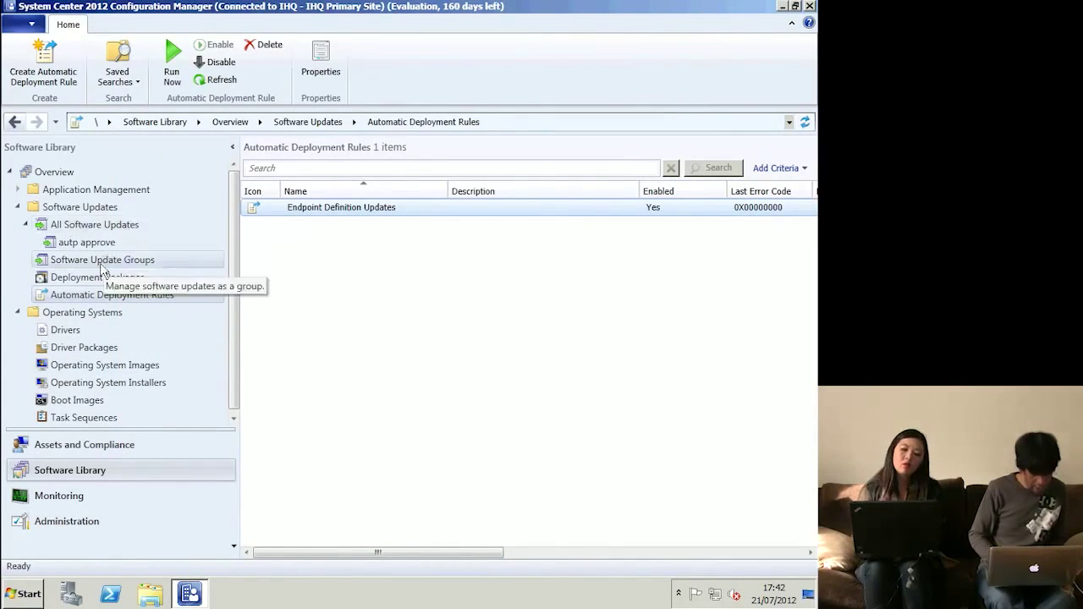
Review the autp approve deployments and baseline updates compliance, then show the Deployment Packages list
click(102, 262)
click(317, 209)
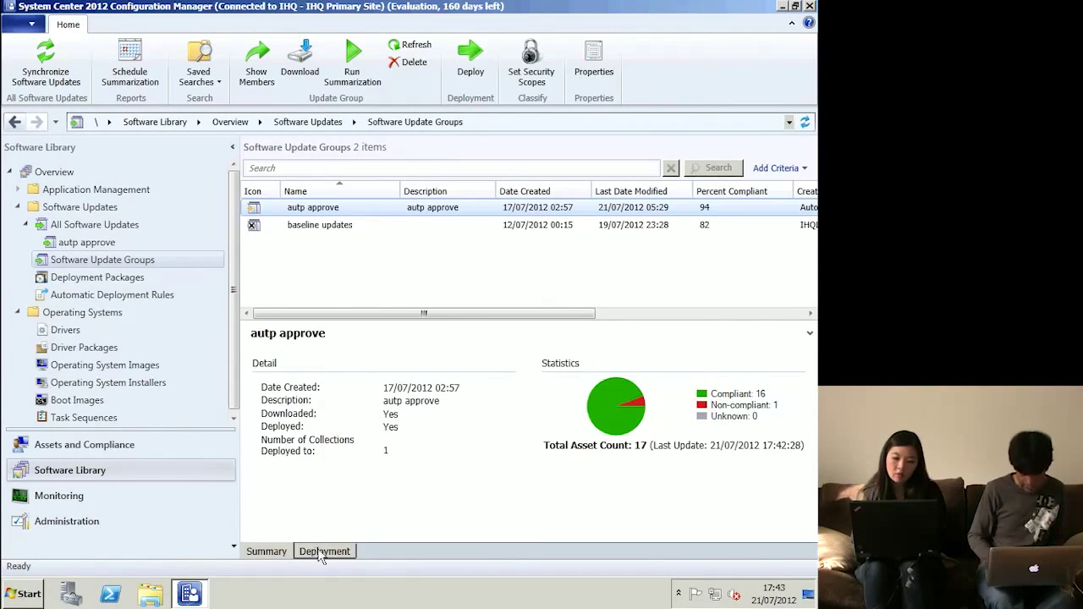
click(347, 554)
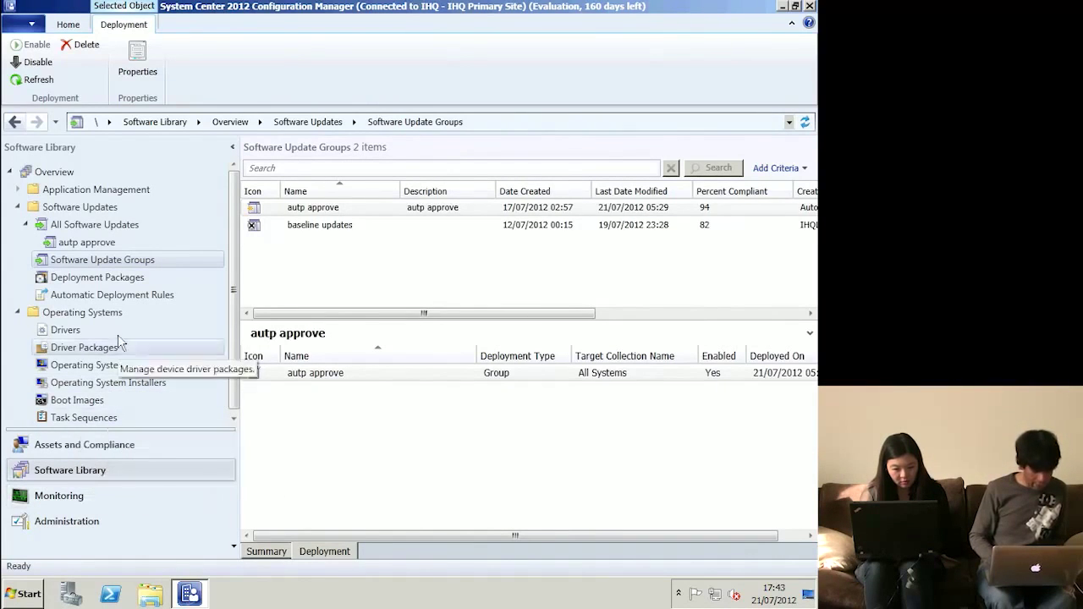
click(94, 243)
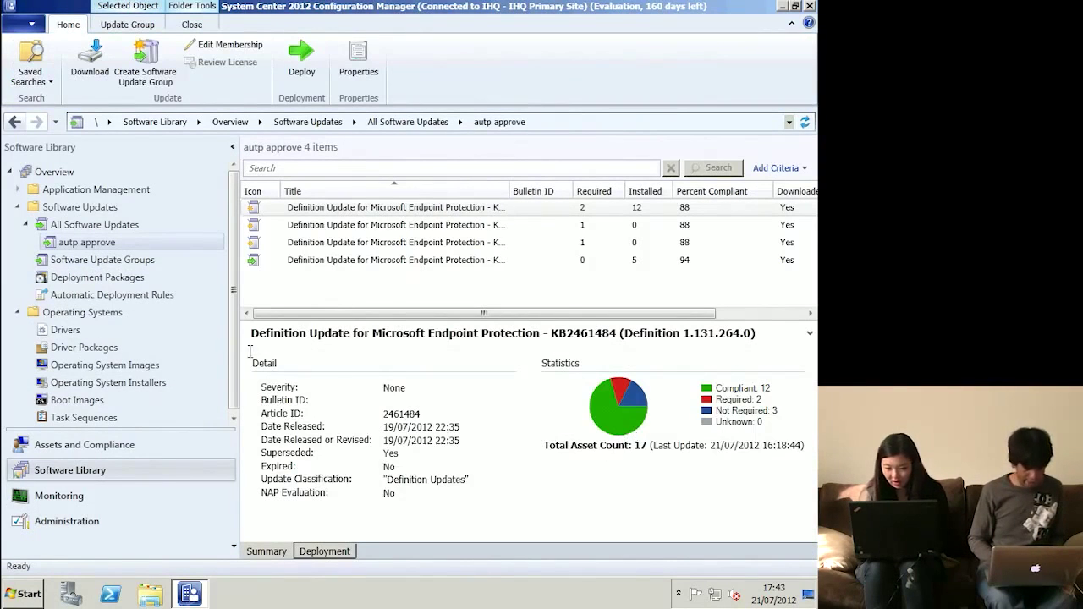
click(122, 262)
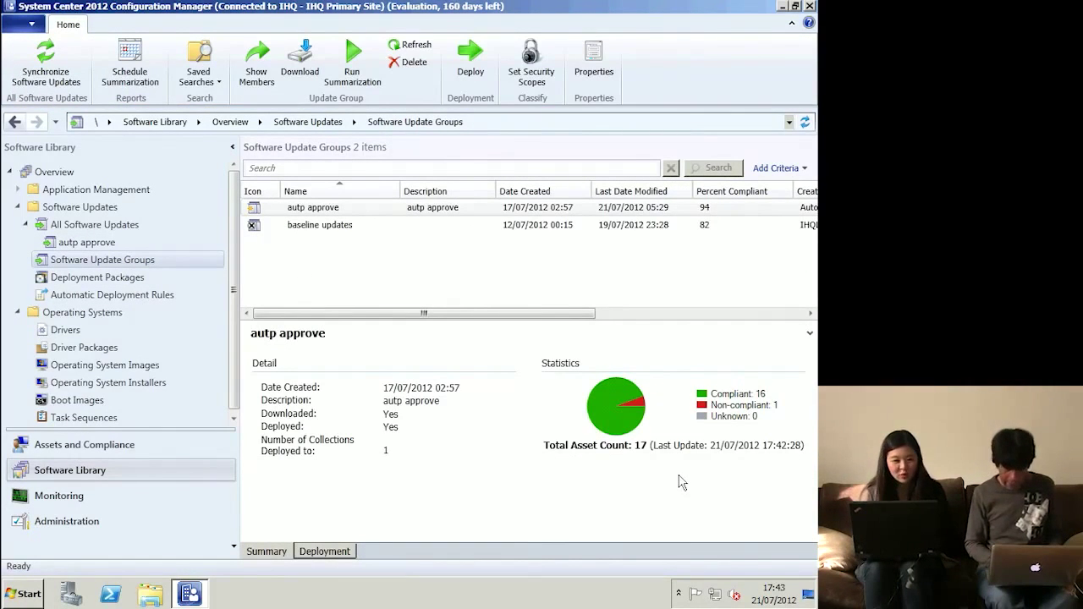
click(327, 232)
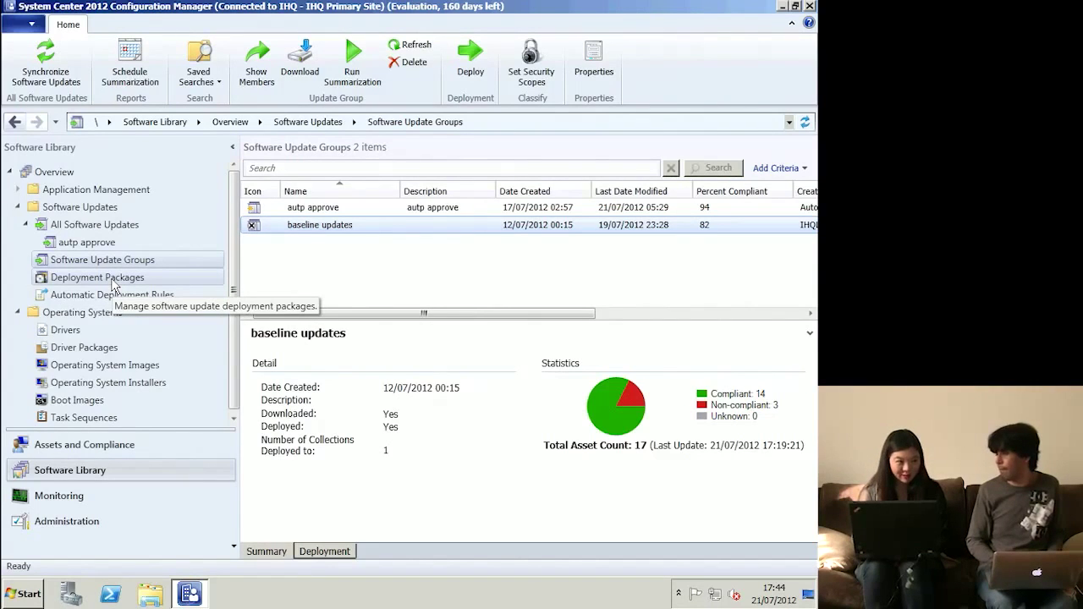
click(112, 281)
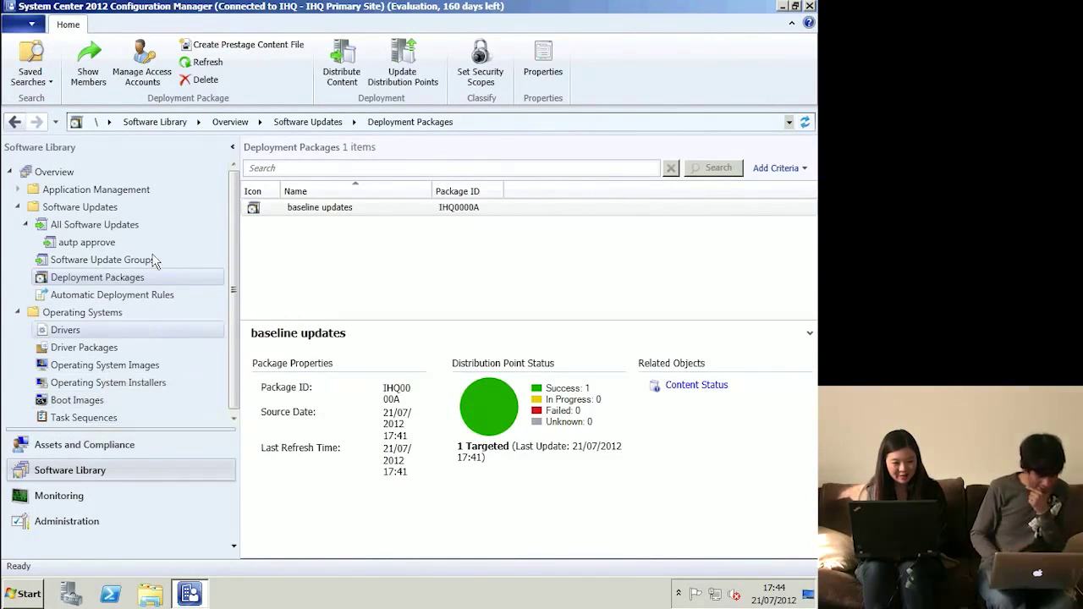
Leave the software update groups, collapse All Software Updates, and go to the Operating Systems overview
click(122, 267)
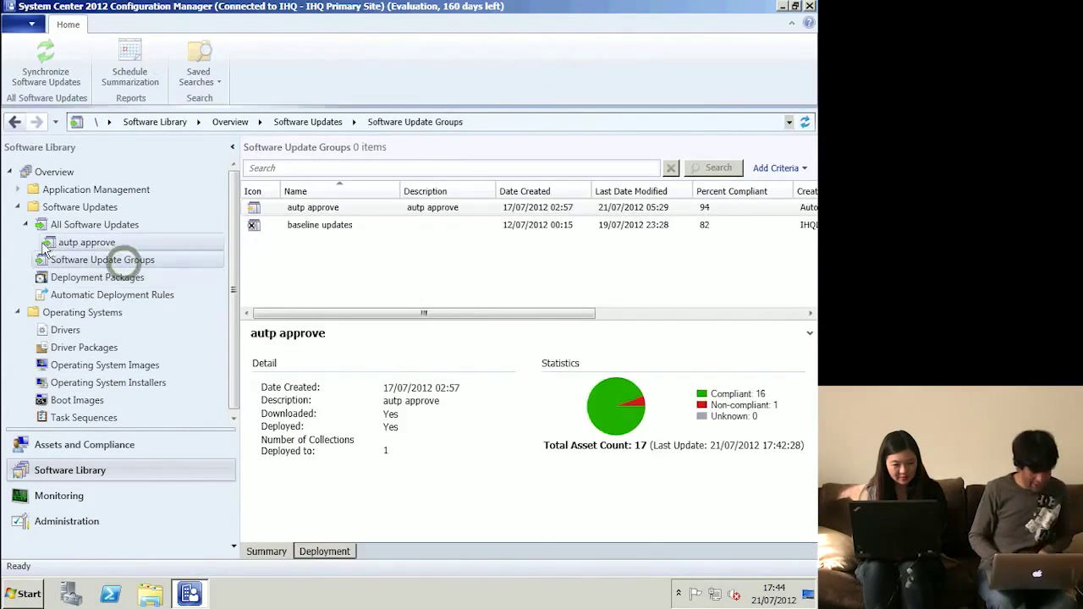
click(27, 225)
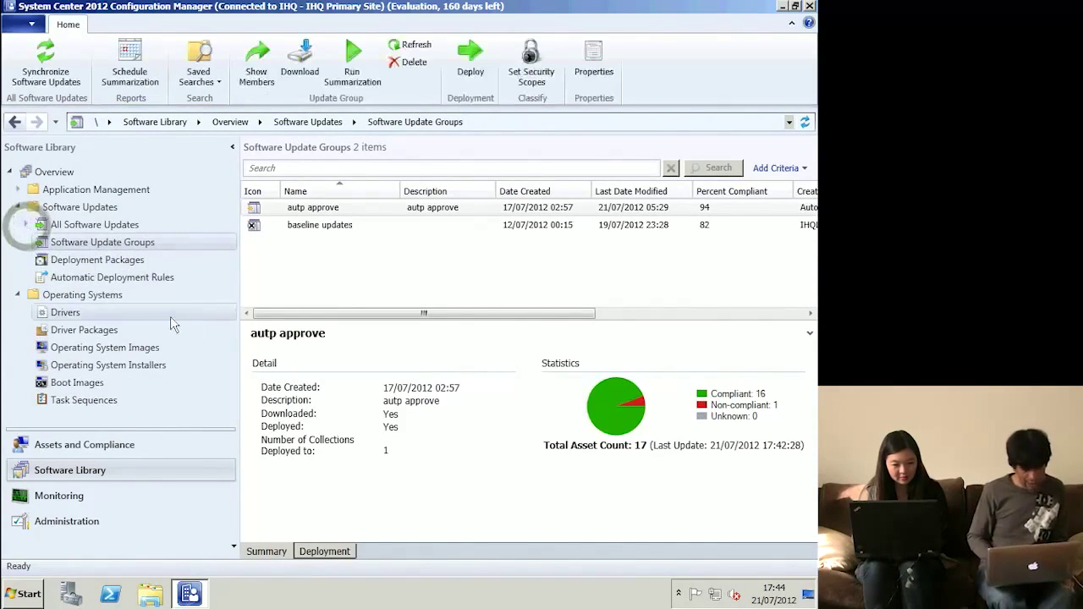
click(84, 295)
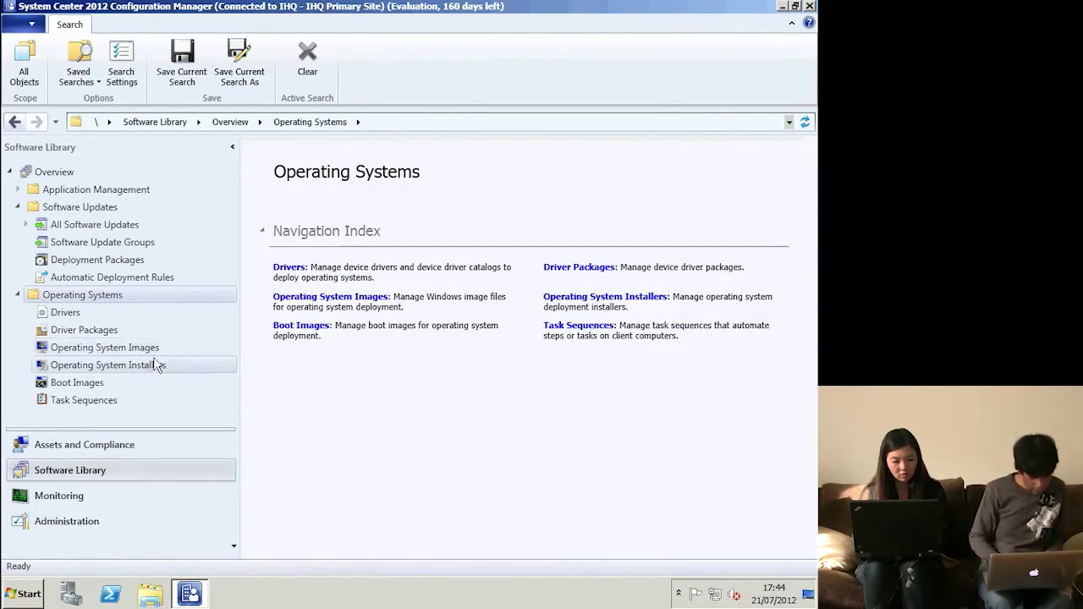
Review the operating system installers, then list the four task sequences and bring up their options
click(149, 364)
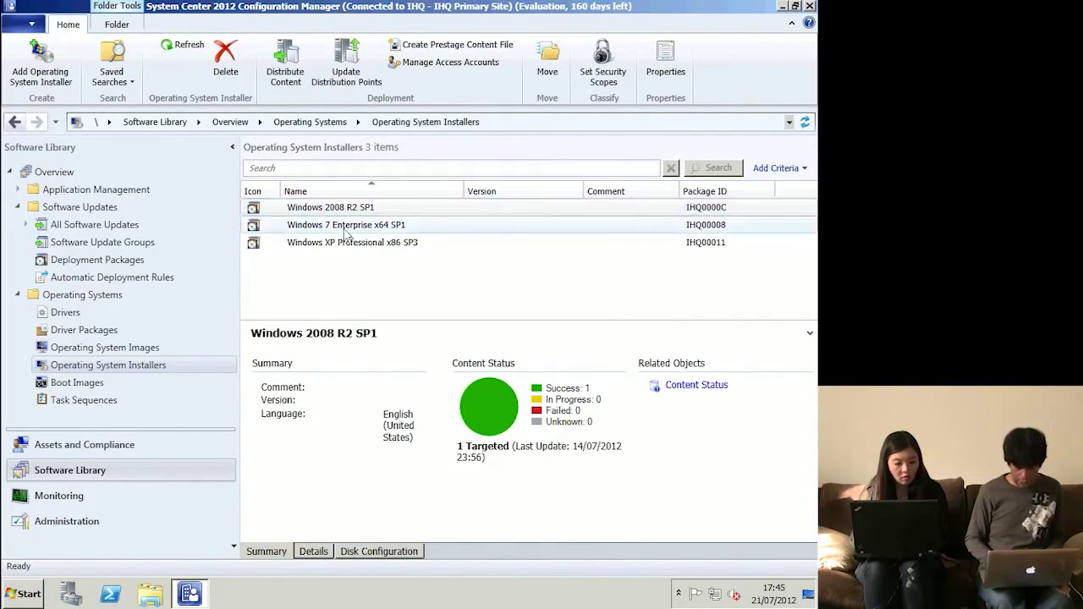
click(83, 400)
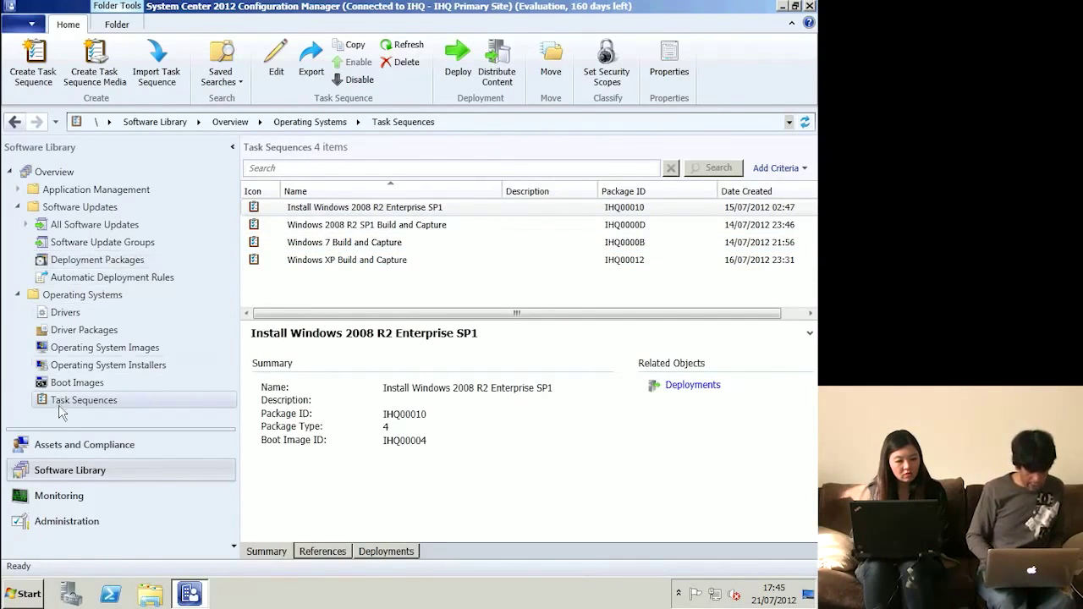
right_click(103, 406)
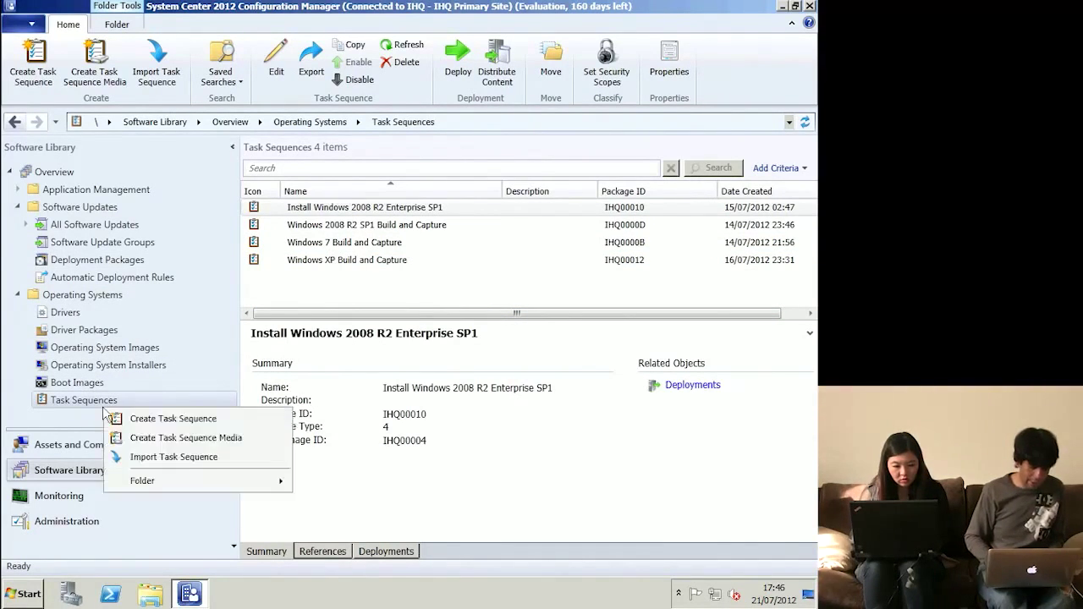
Begin a Build and capture task sequence using Boot image (x64) 6.1.7600.16385 en-US
click(158, 420)
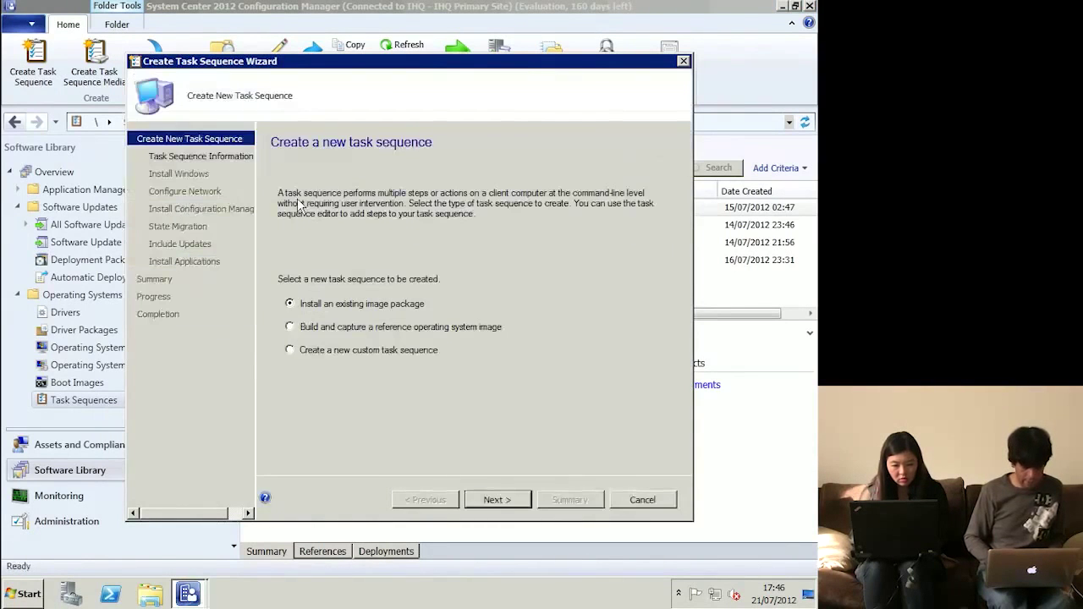
click(337, 328)
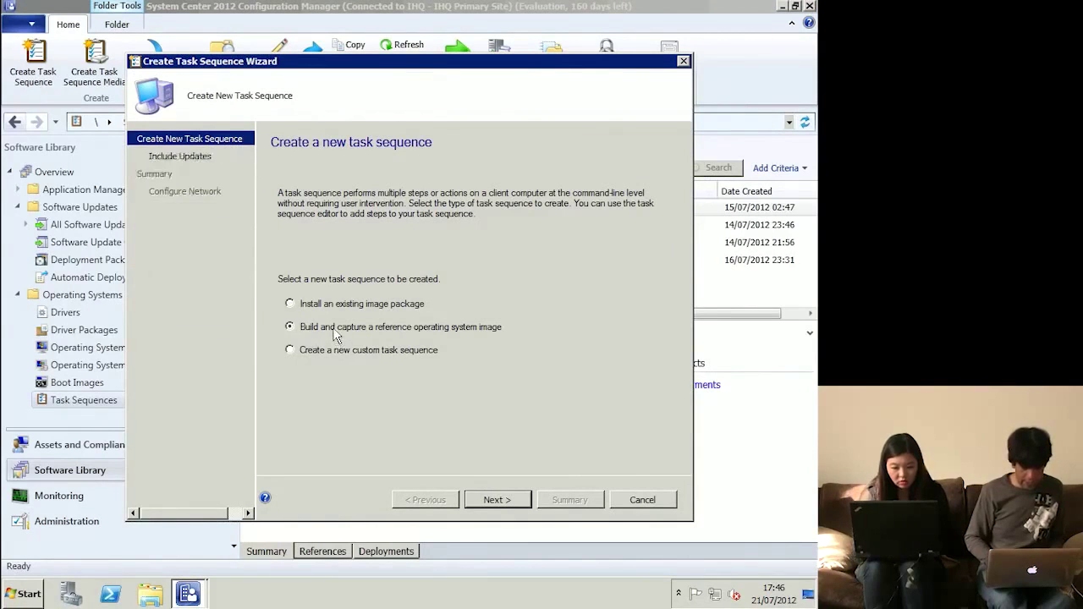
click(491, 499)
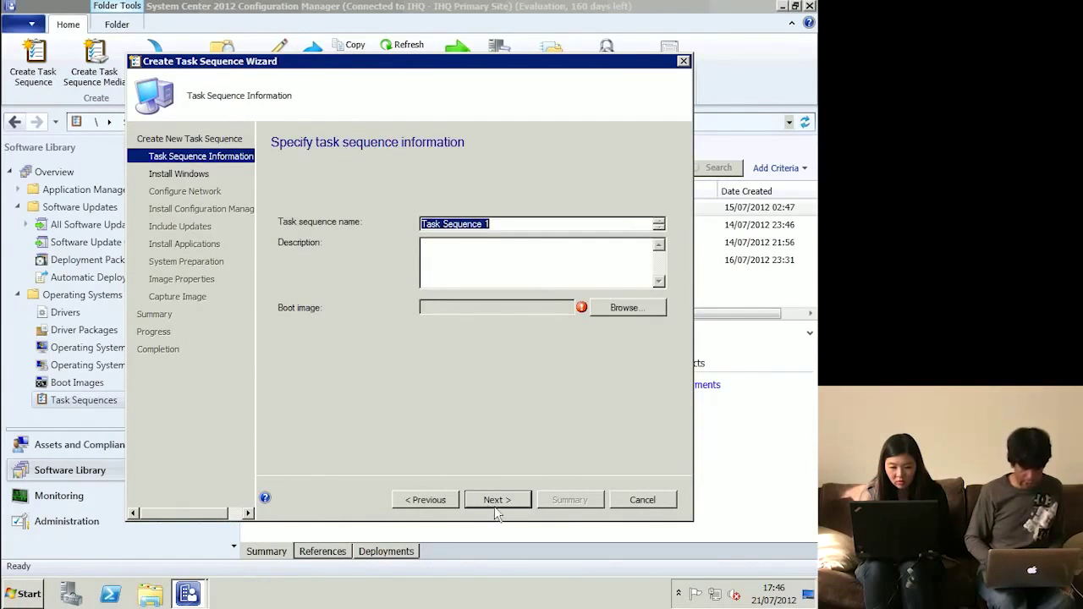
click(612, 308)
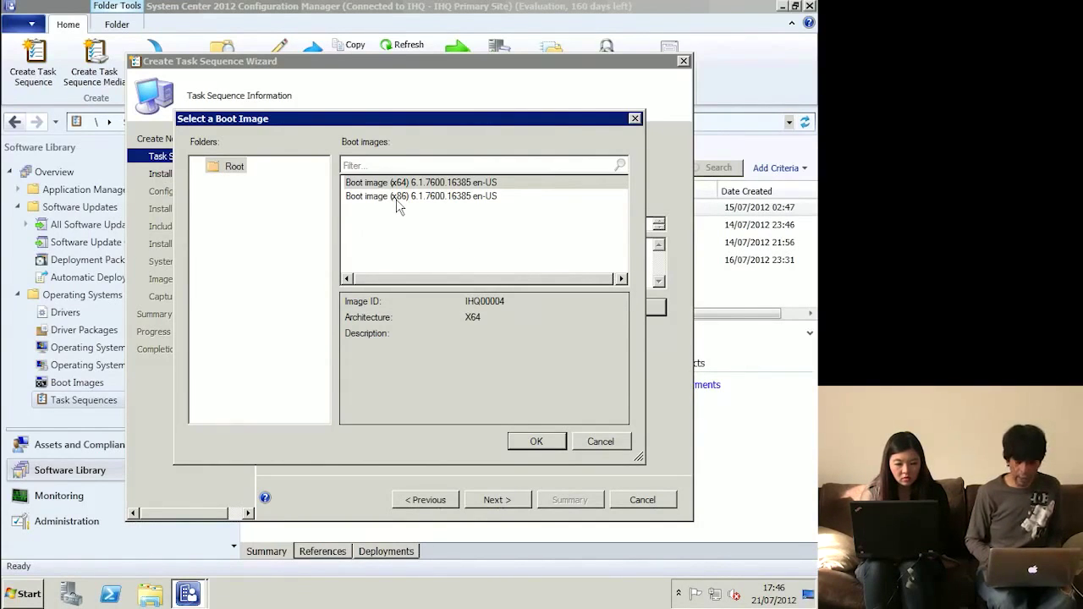
click(537, 442)
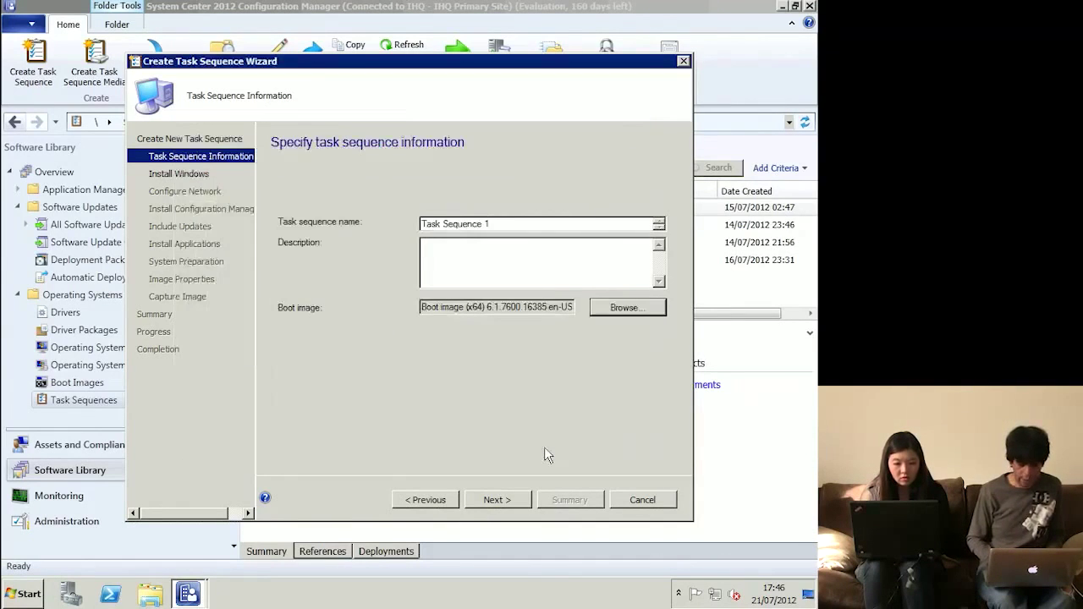
click(507, 499)
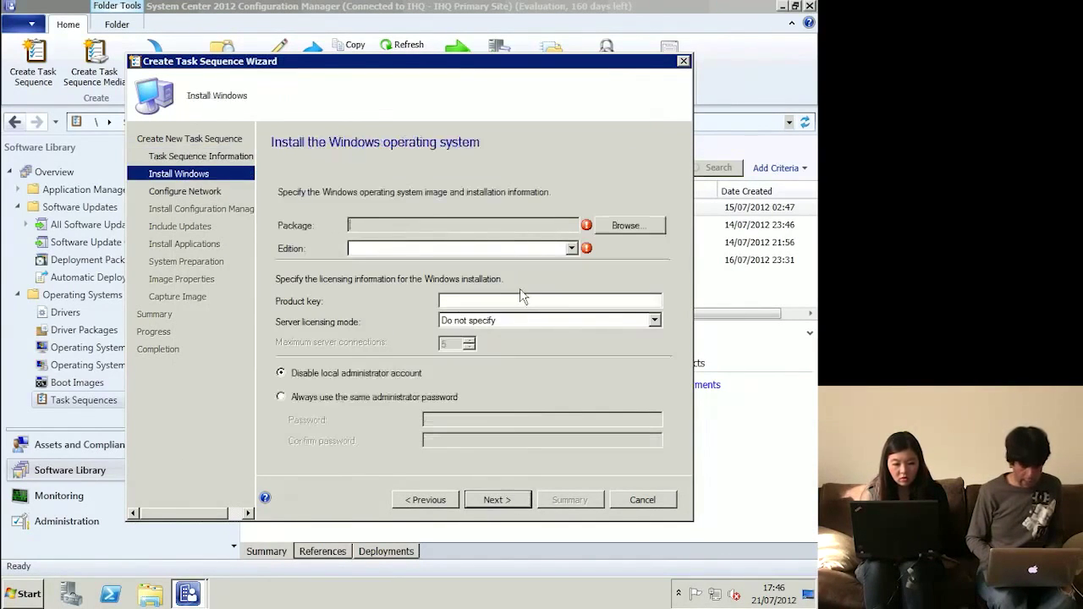
Install Windows 7 Enterprise x64 SP1 with a fixed administrator password and join workgroup 'work'
click(626, 226)
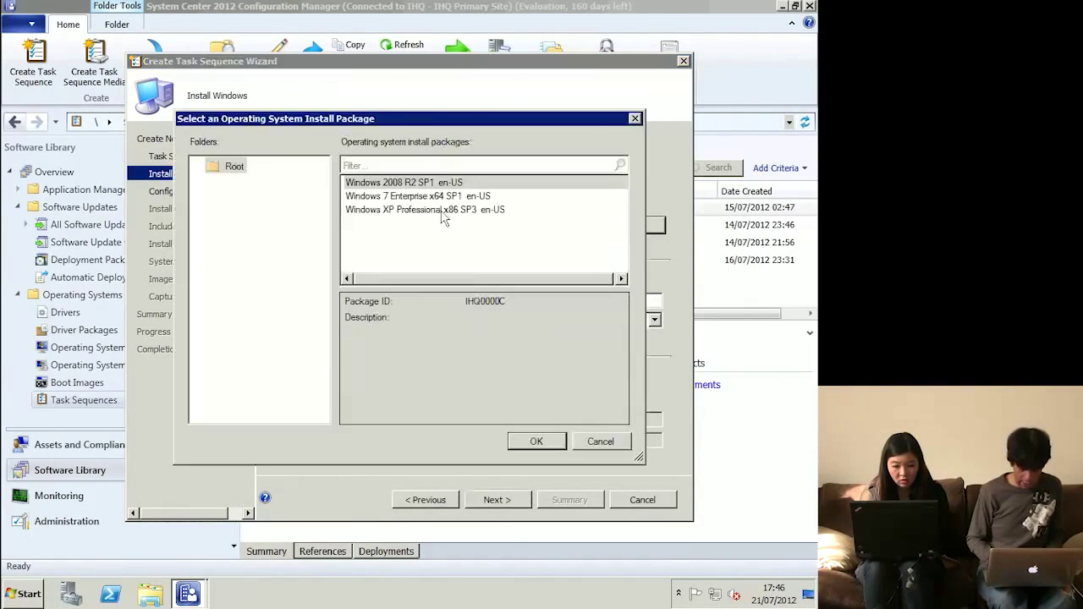
double_click(419, 197)
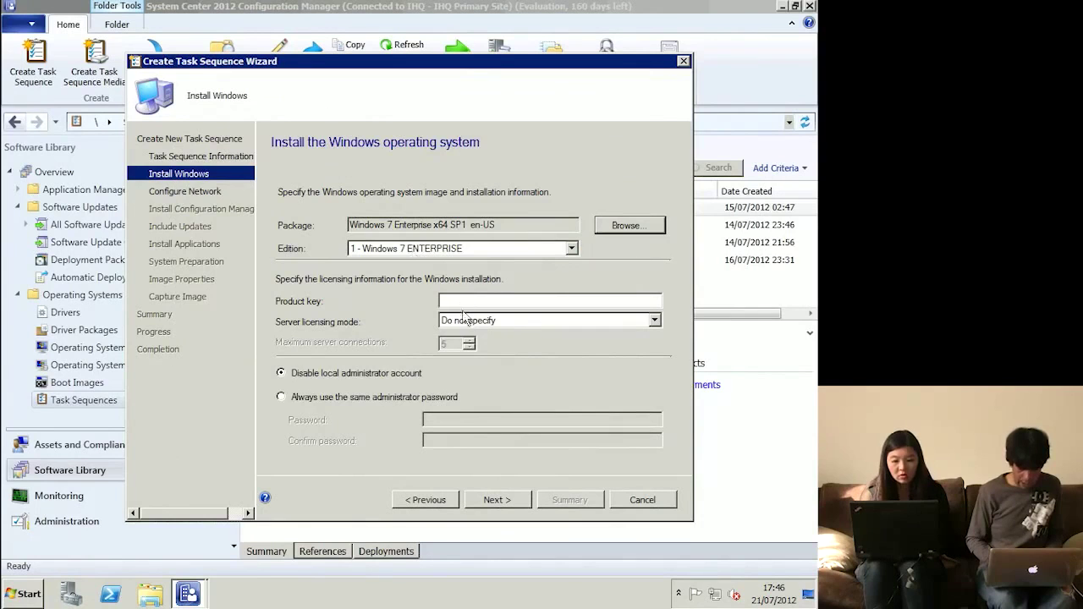
click(378, 398)
click(425, 418)
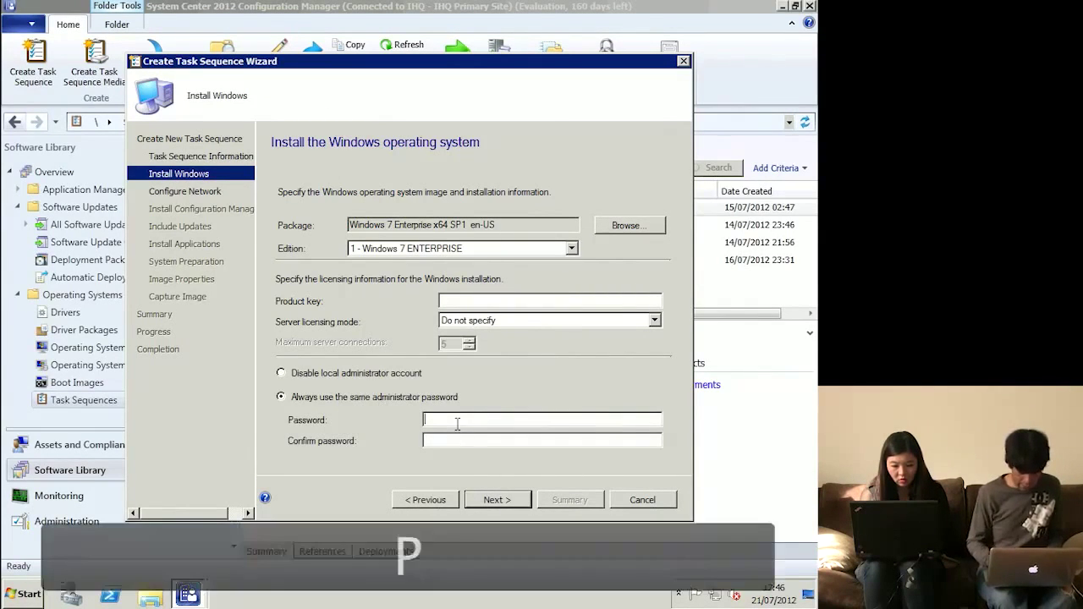
click(431, 440)
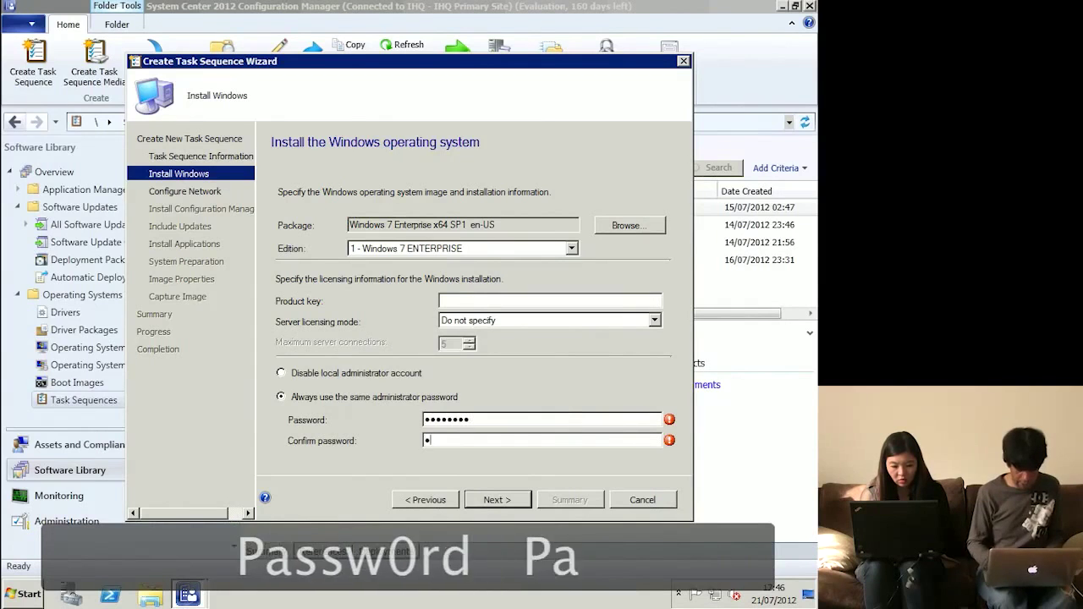
key(Return)
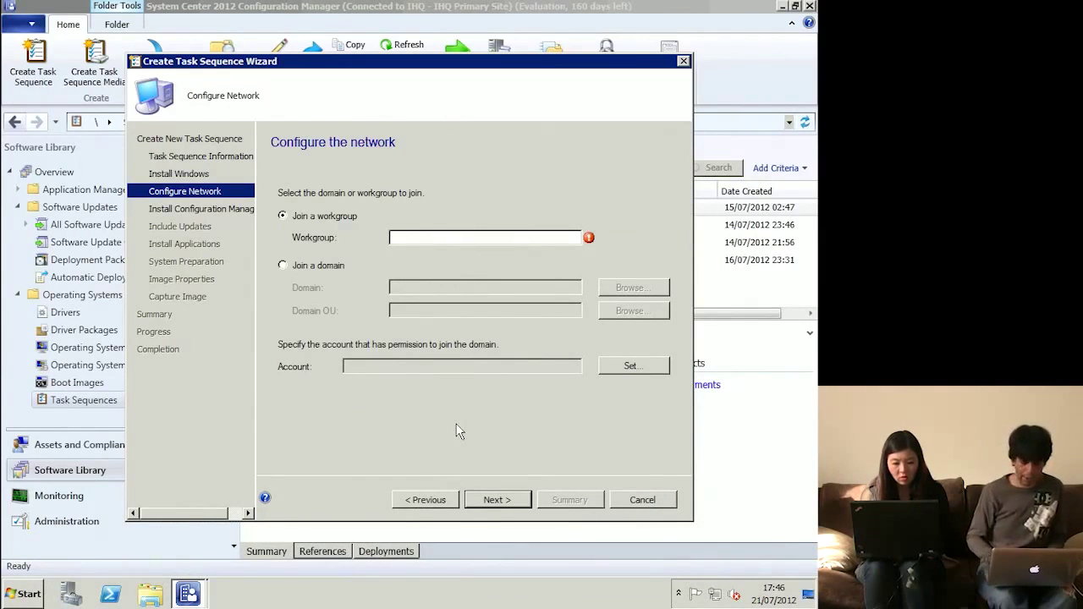
click(439, 239)
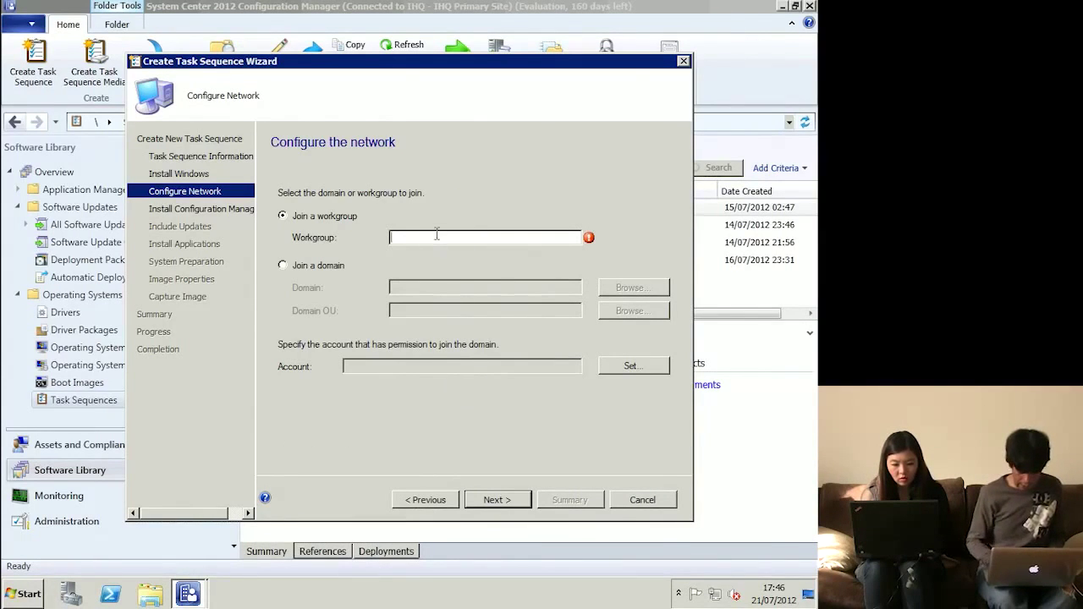
text(work)
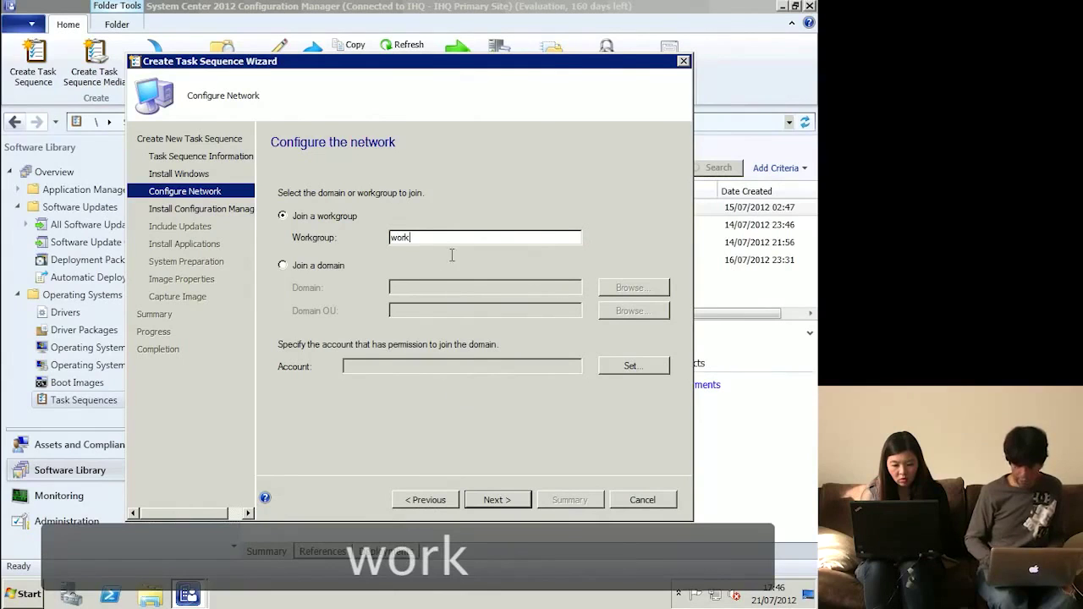
Add the Configuration Manager Client Package to the sequence and advance to Include Updates
click(498, 501)
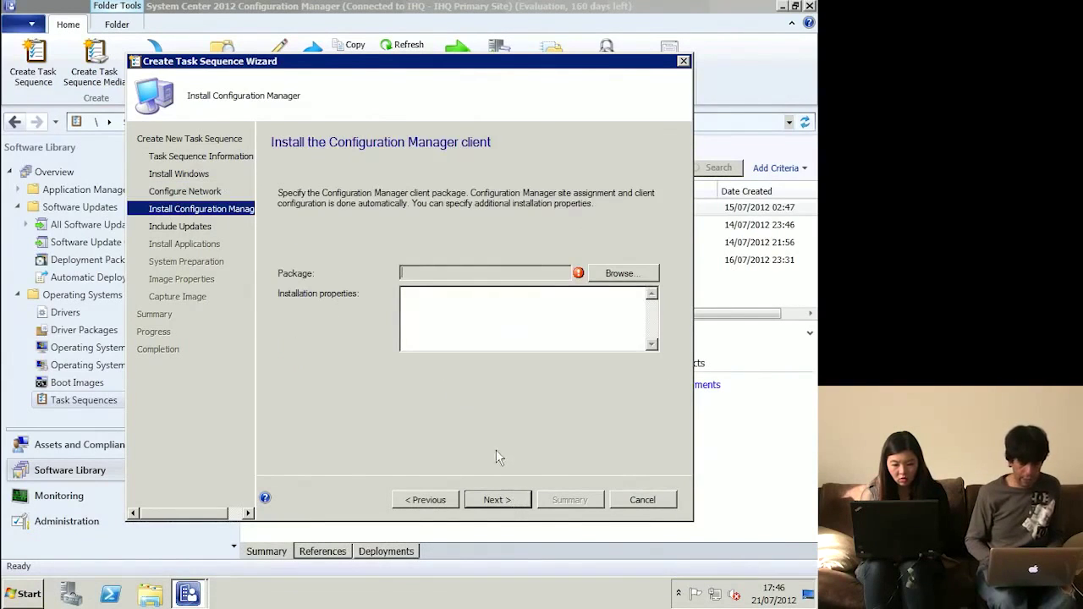
click(619, 273)
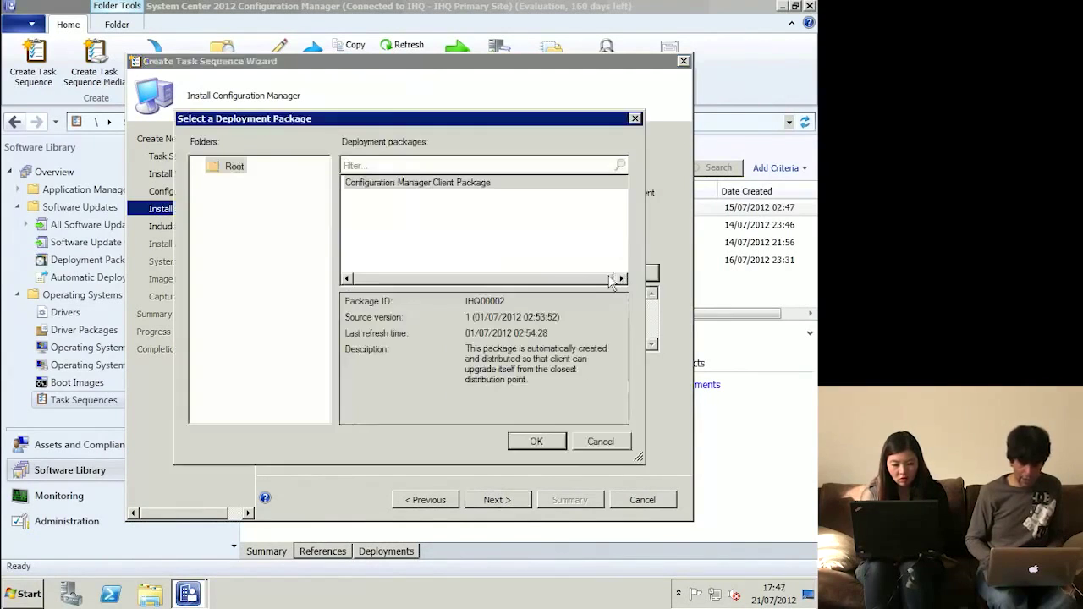
double_click(414, 185)
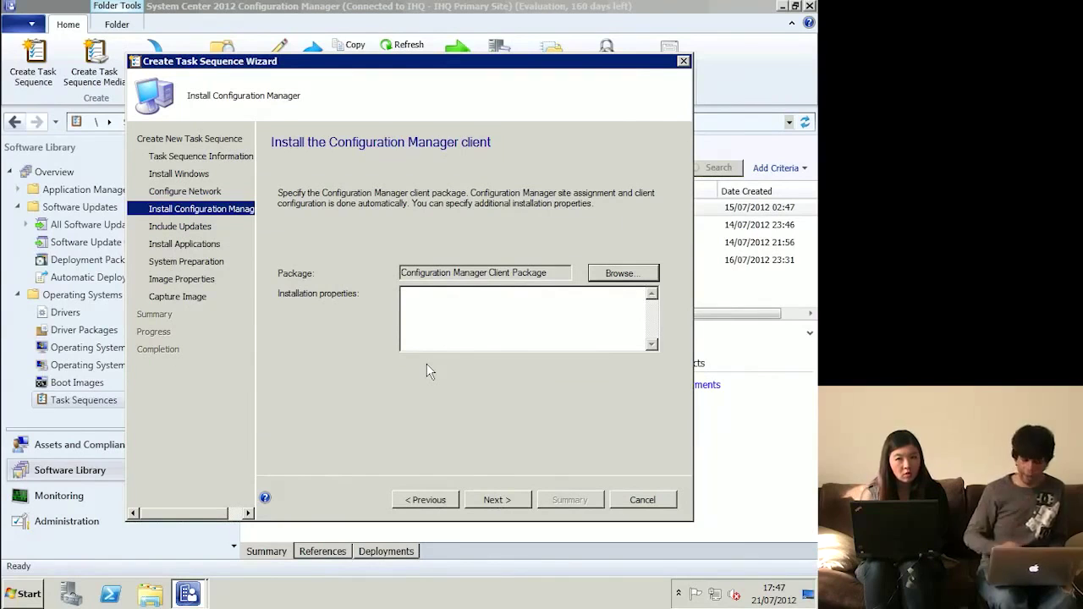
click(493, 500)
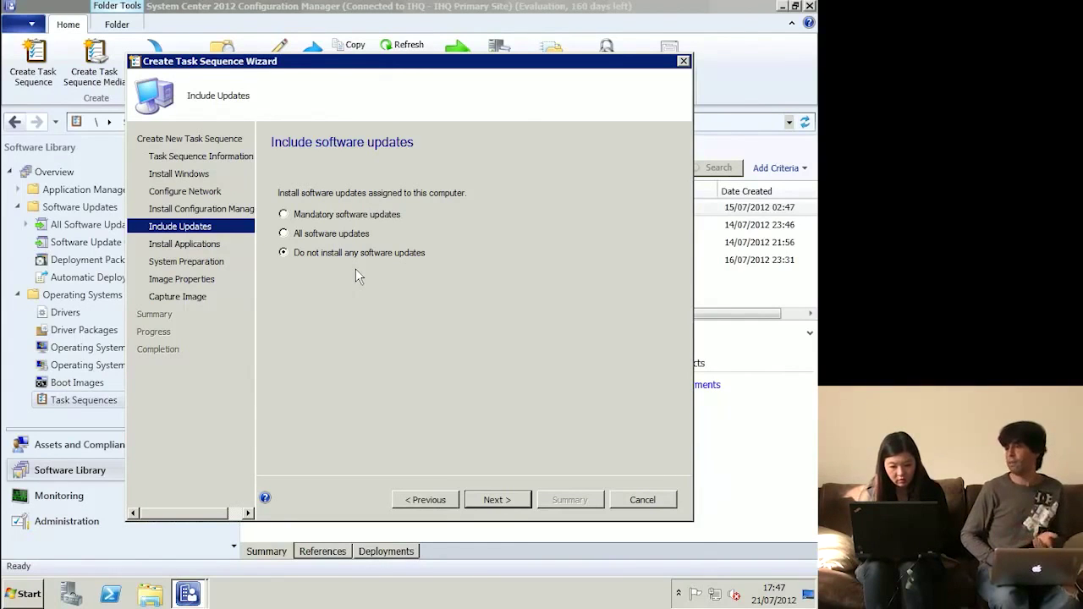
Add Adobe Reader X (10.1.0) as an application to install
click(209, 247)
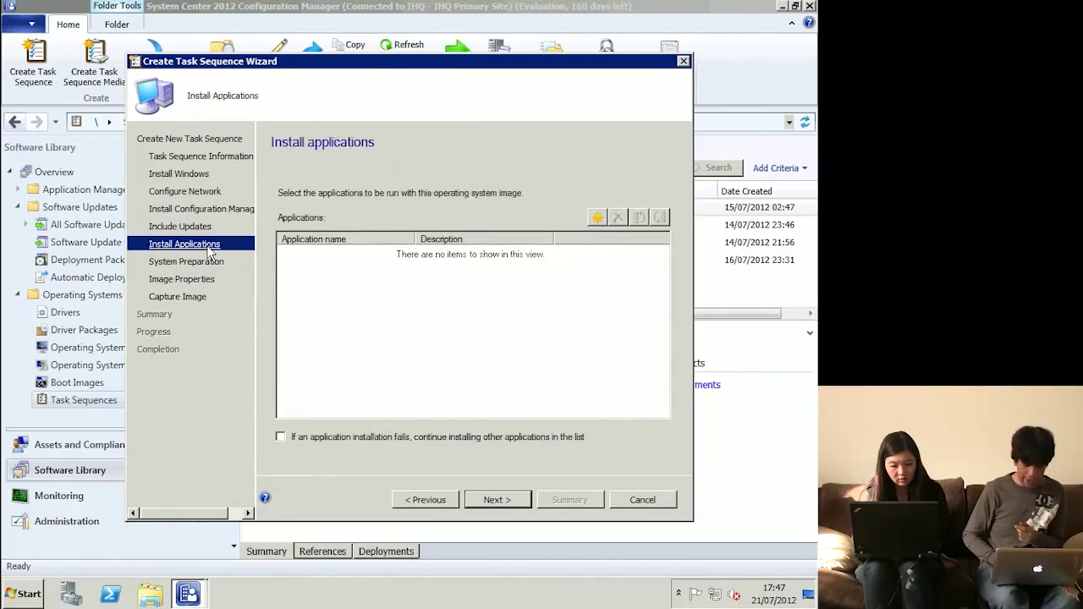
click(598, 217)
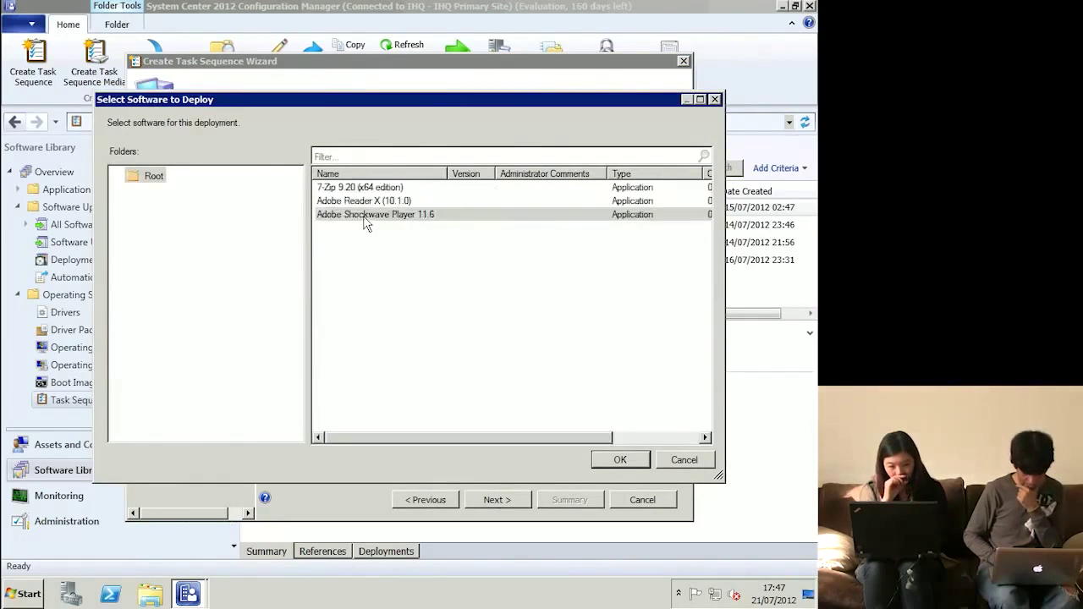
double_click(363, 203)
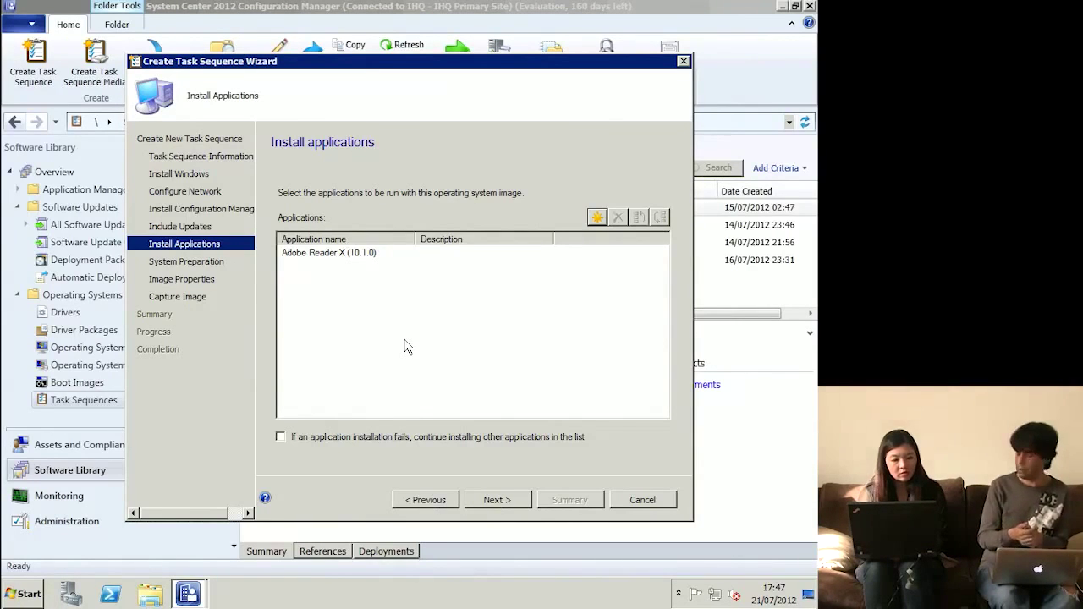
click(491, 501)
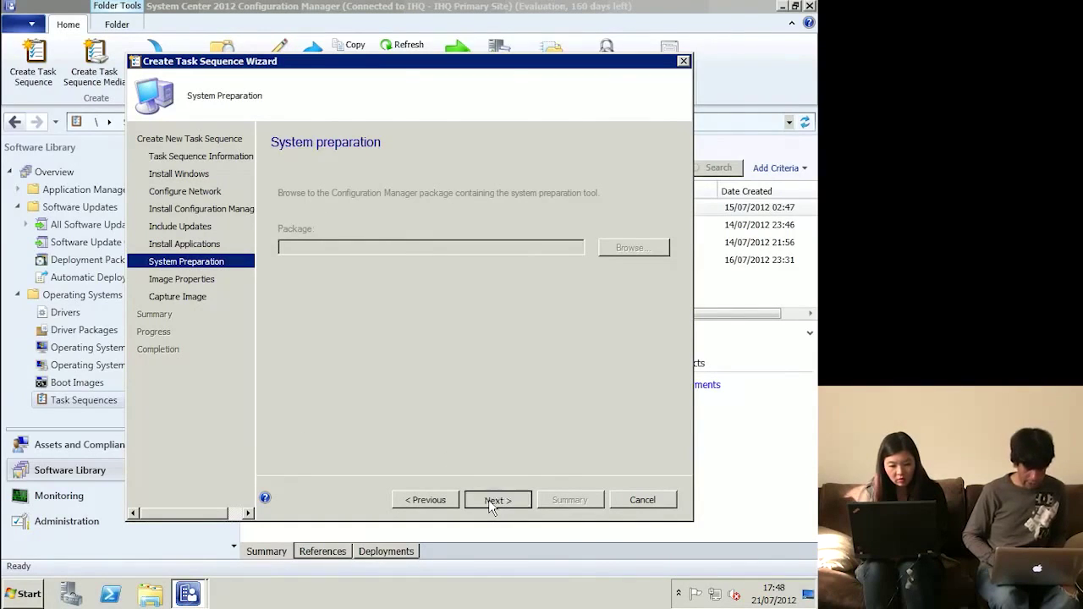
Reach Capture Image, hit an invalid path error, then discard the unsaved task sequence
click(490, 500)
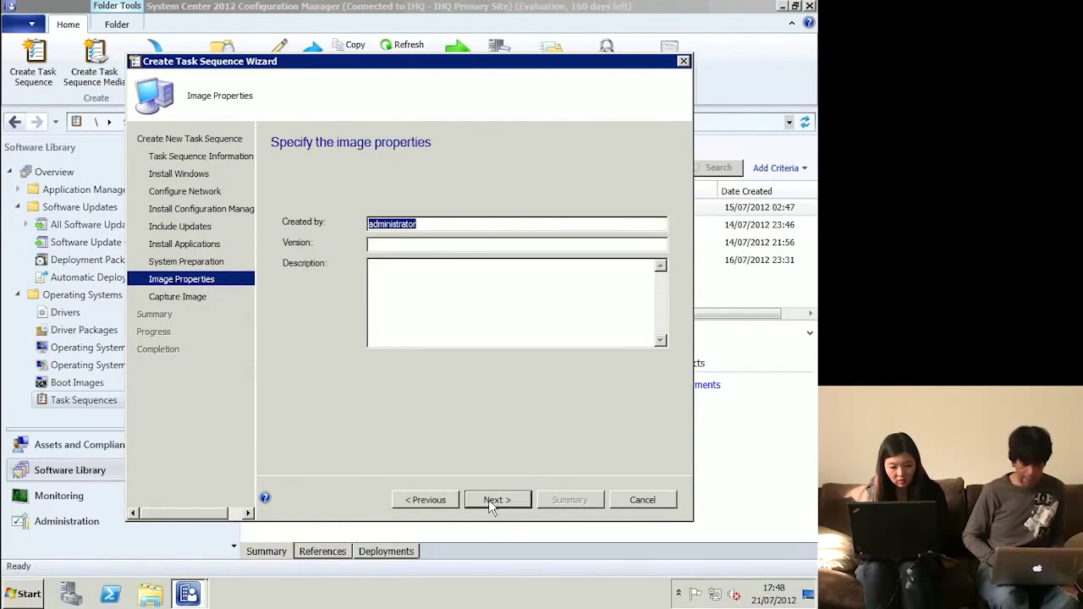
click(491, 500)
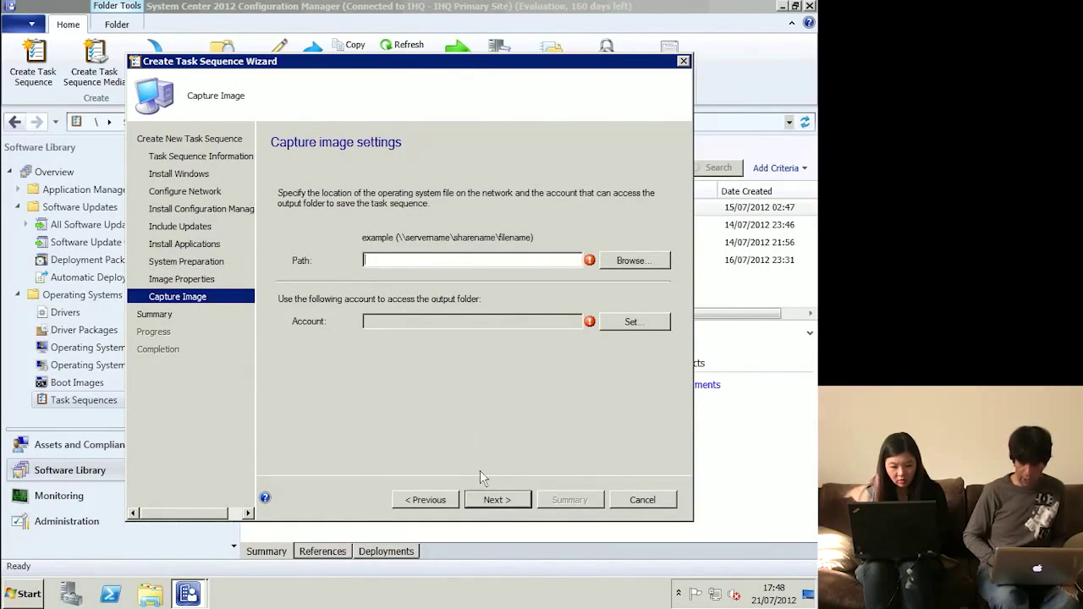
text(f)
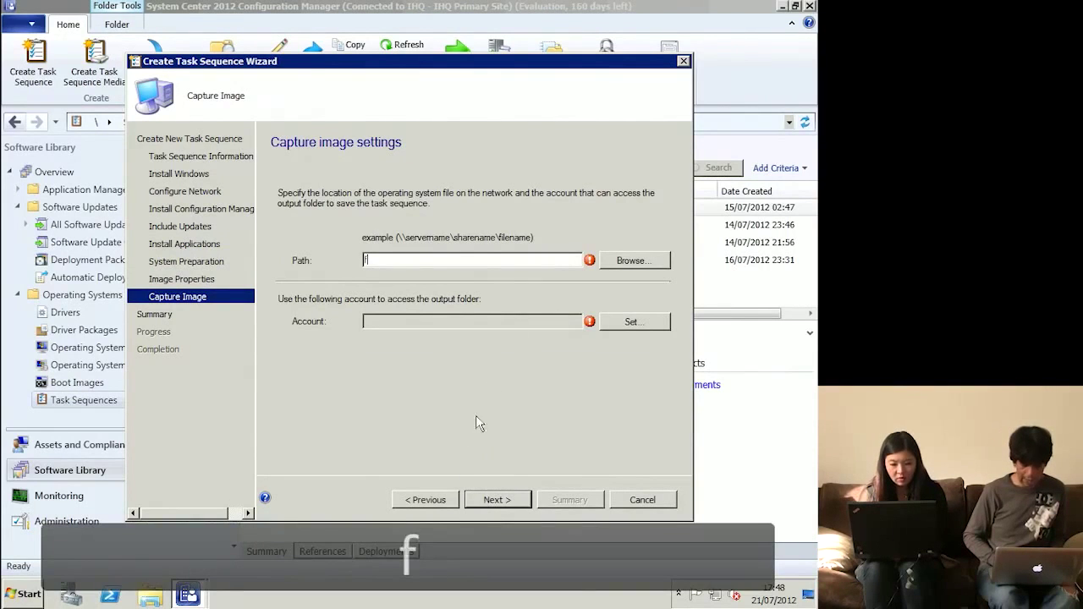
click(493, 500)
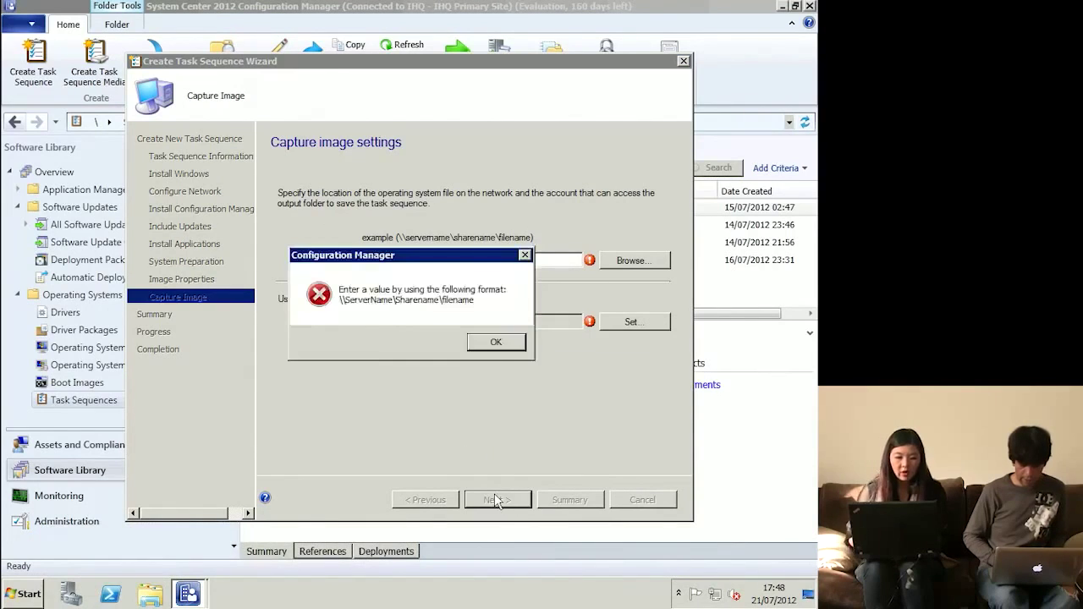
click(501, 341)
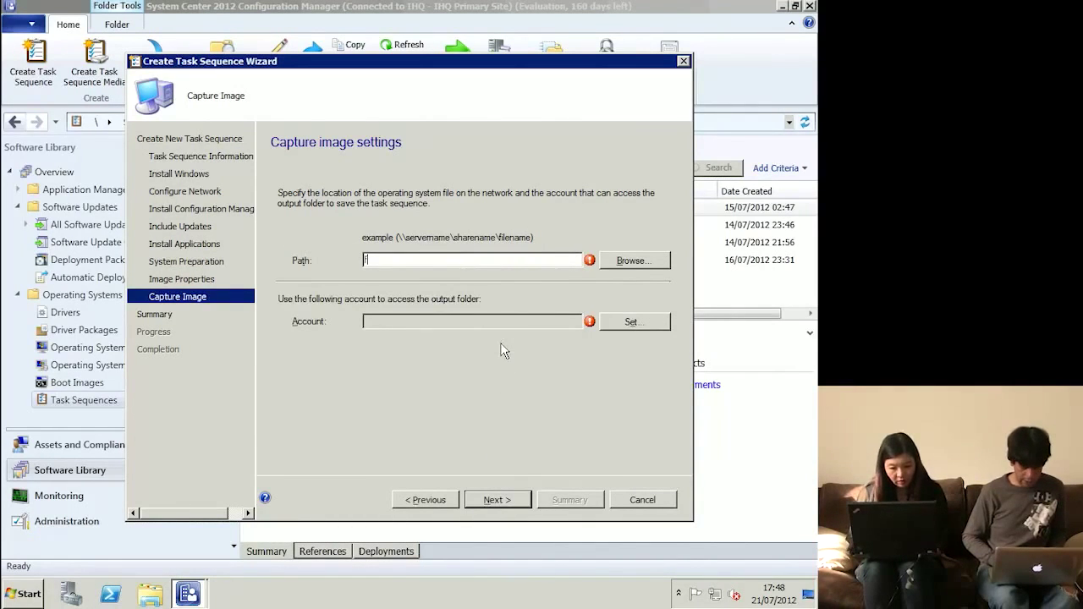
click(635, 501)
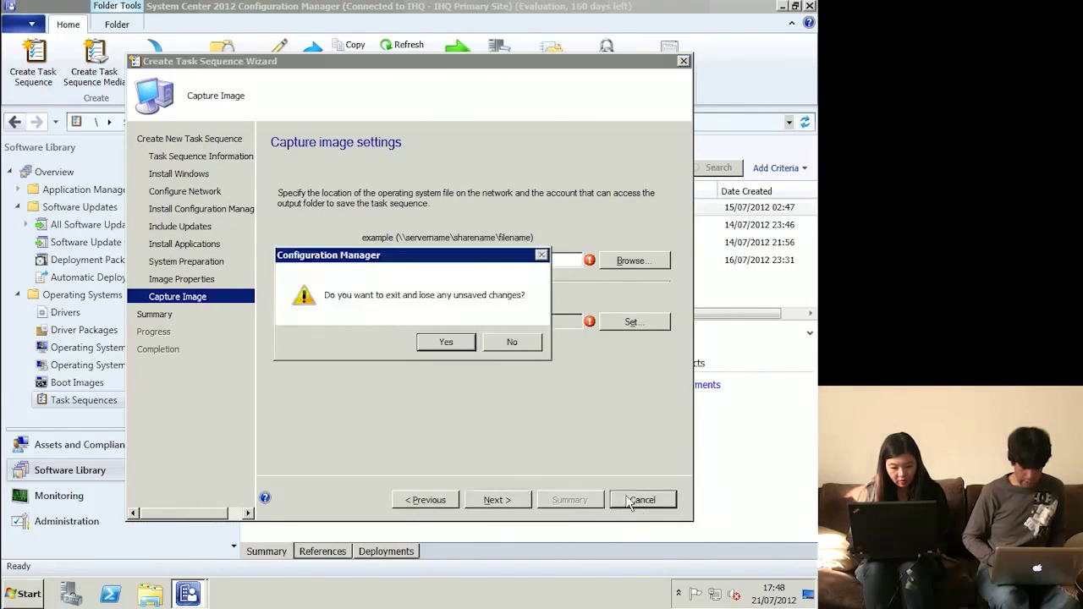
click(444, 341)
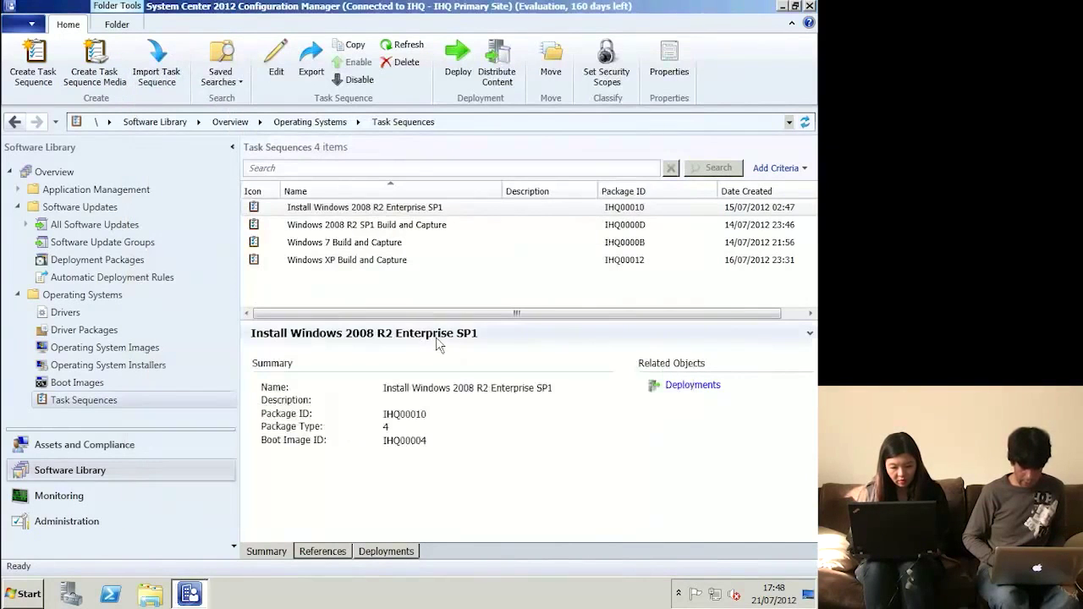
click(387, 245)
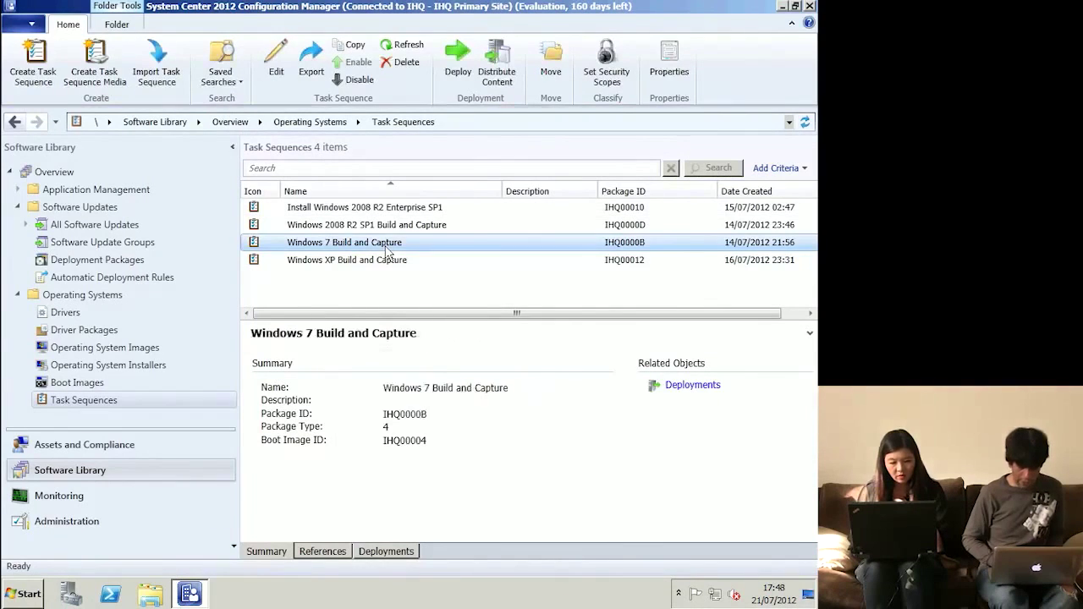
right_click(428, 249)
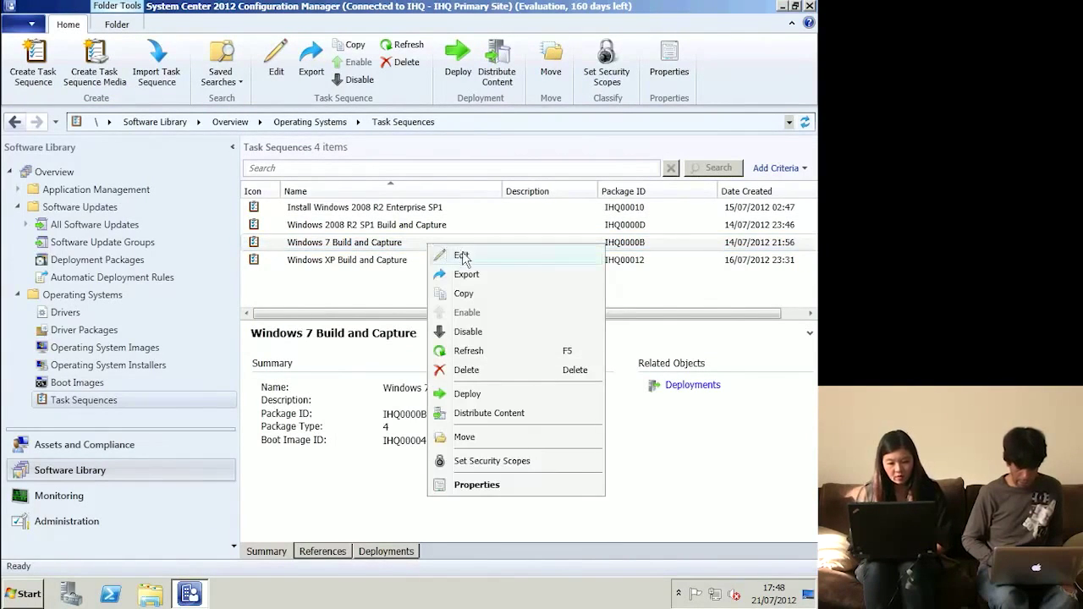
click(463, 256)
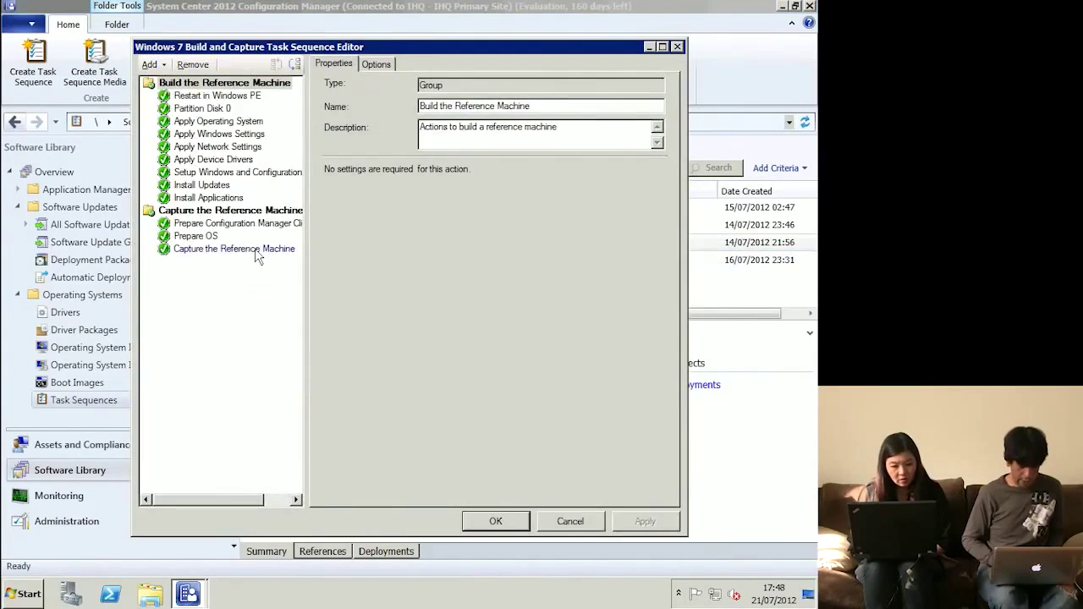
click(245, 248)
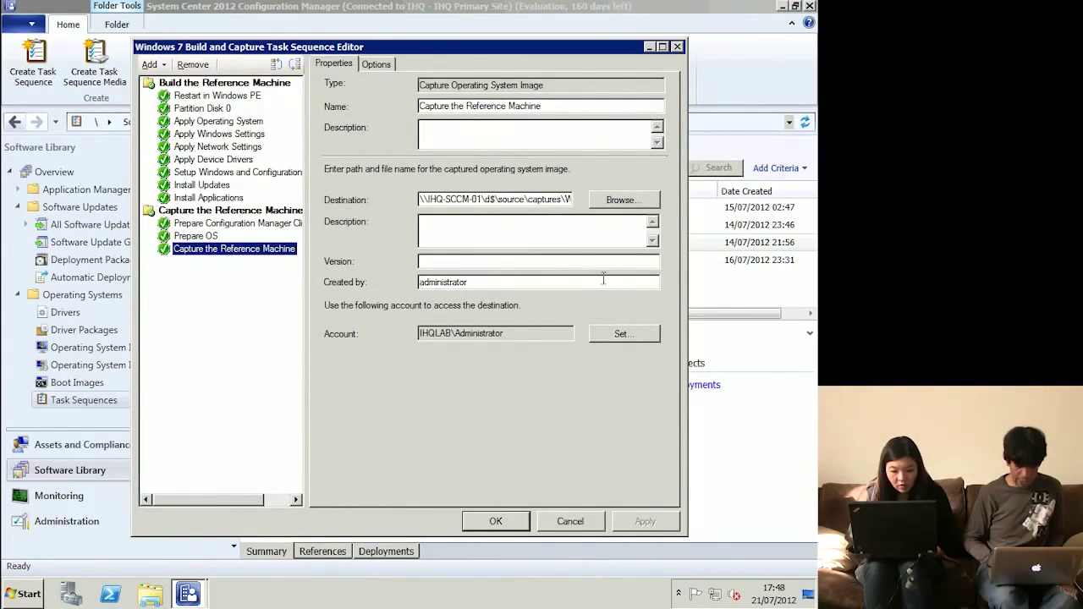
drag(549, 203, 607, 204)
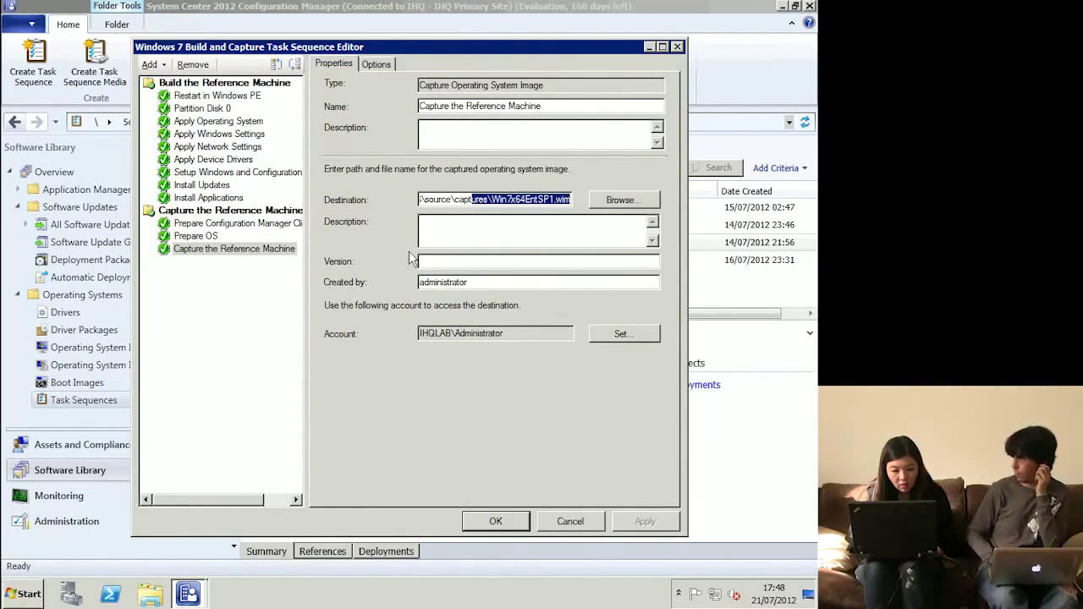
click(569, 521)
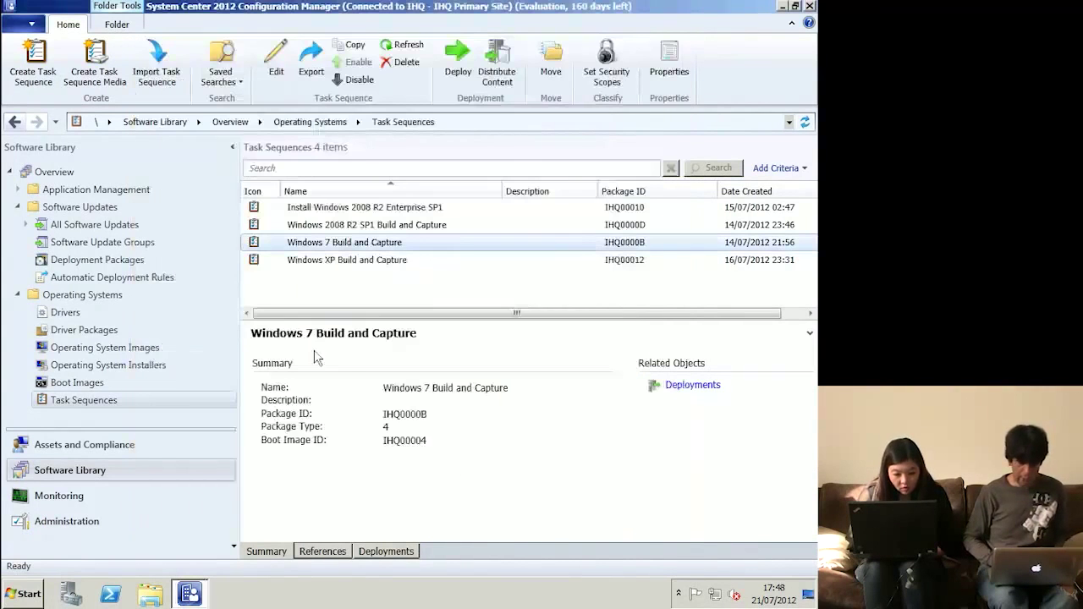
click(282, 342)
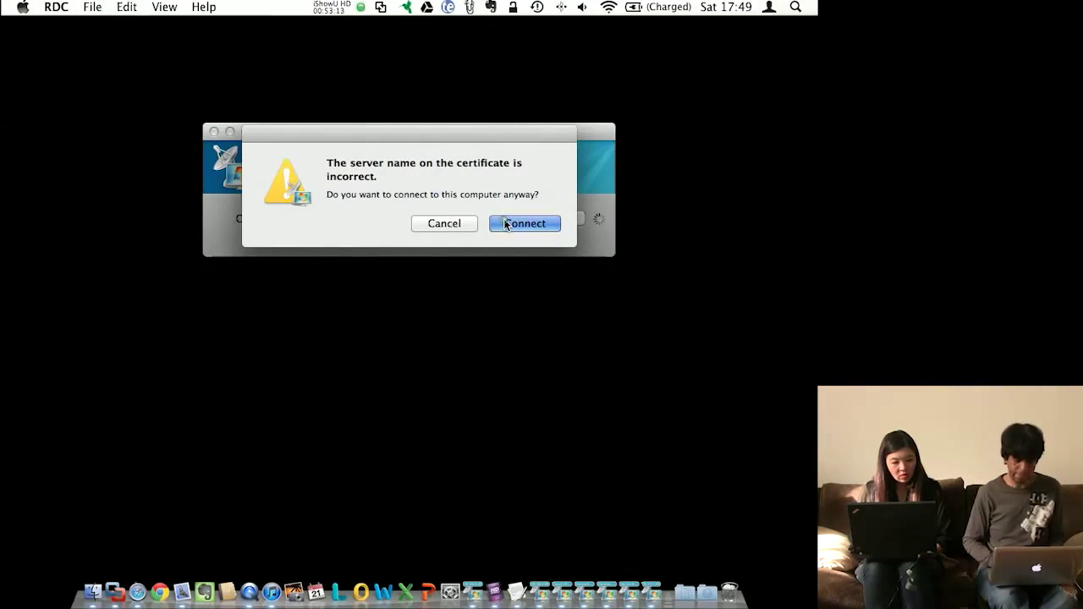
Accept the certificate warning to connect to the server and launch Hyper-V Manager
click(506, 223)
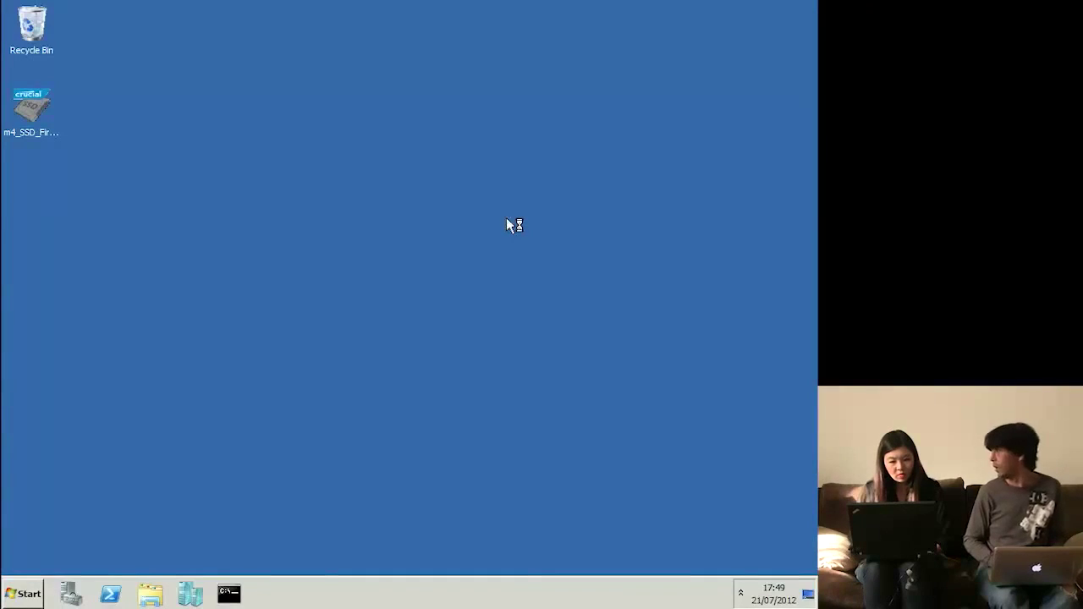
key(super)
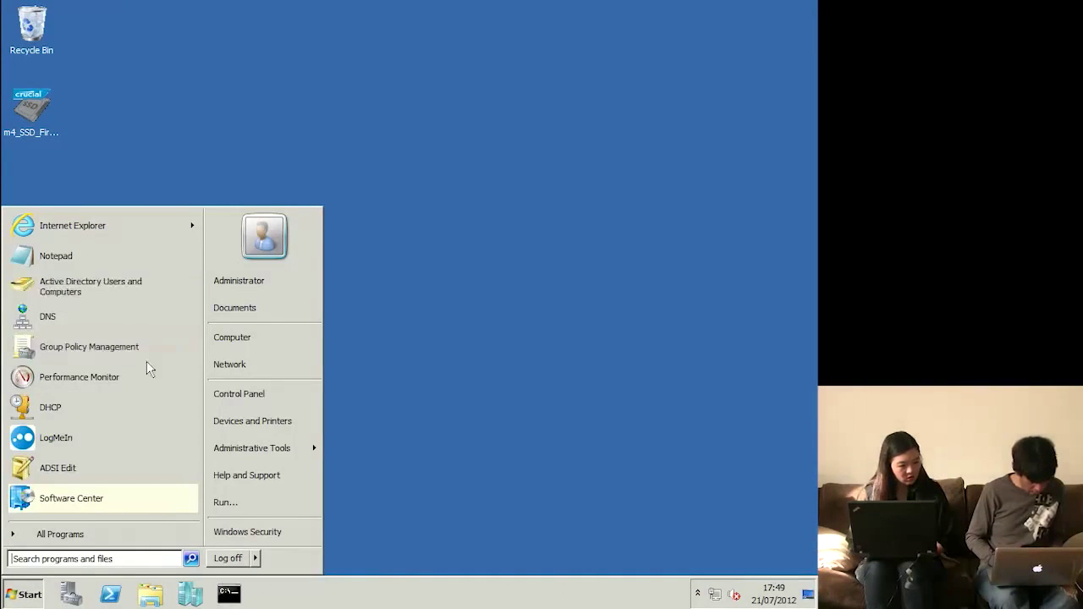
click(438, 344)
click(192, 593)
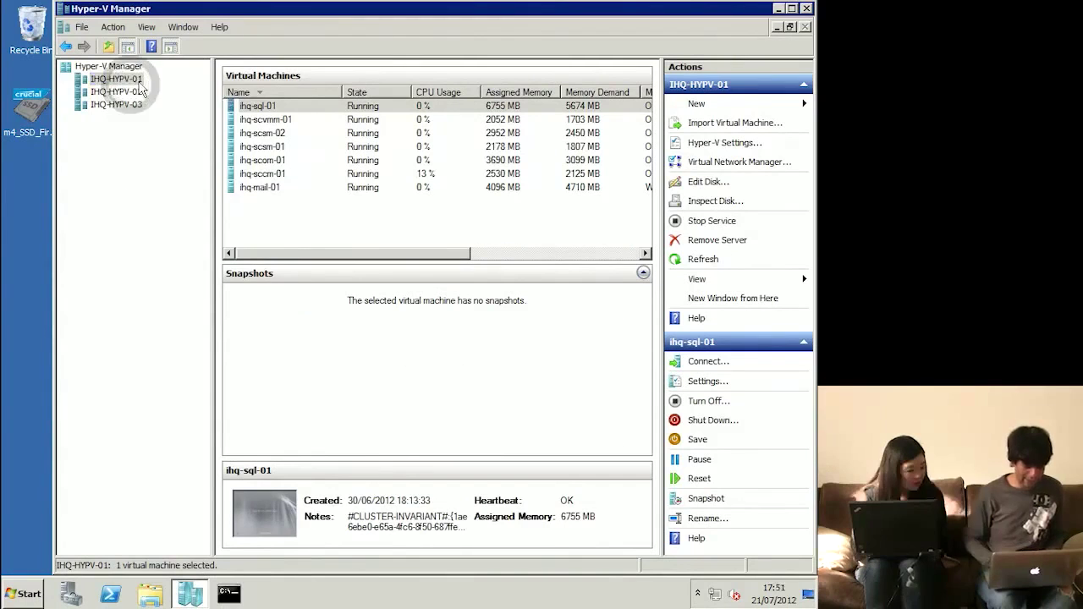
Start a new virtual machine on IHQ-HYPV-01 with 2048 MB of memory
right_click(140, 84)
click(162, 90)
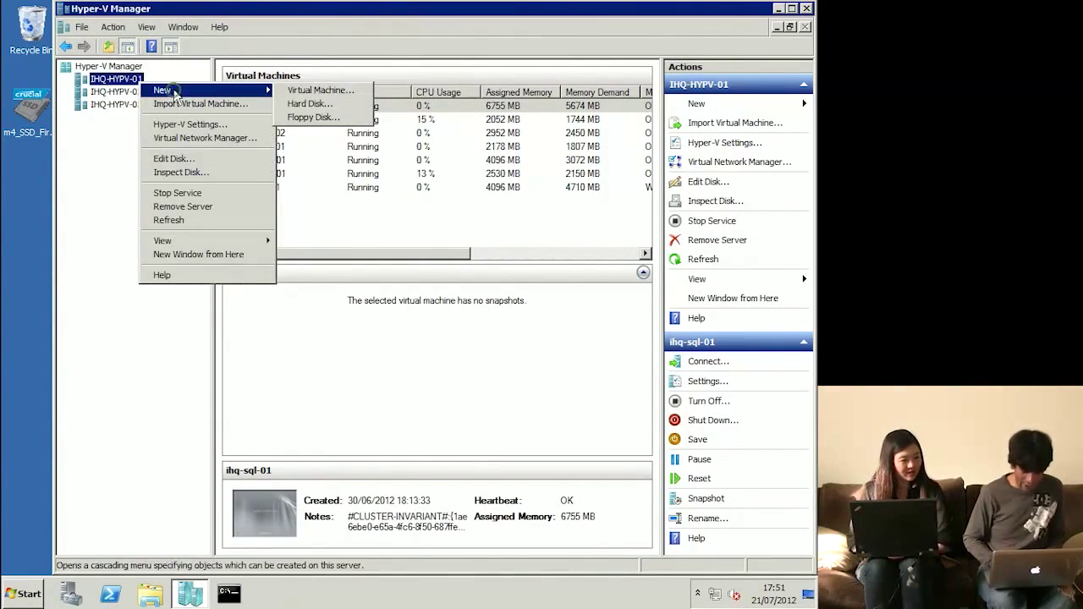
click(301, 96)
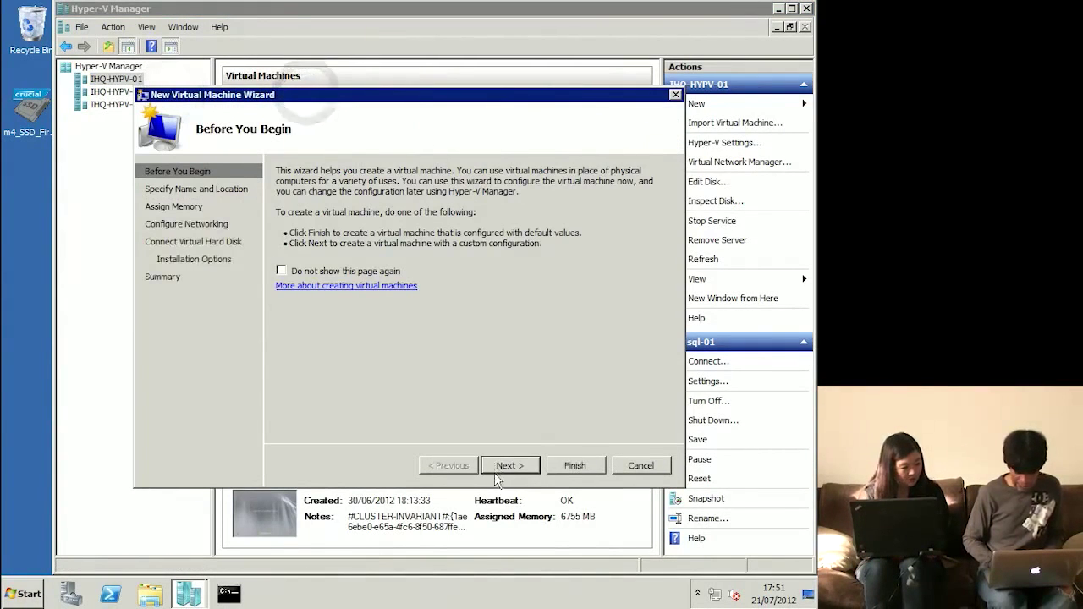
click(503, 471)
click(511, 471)
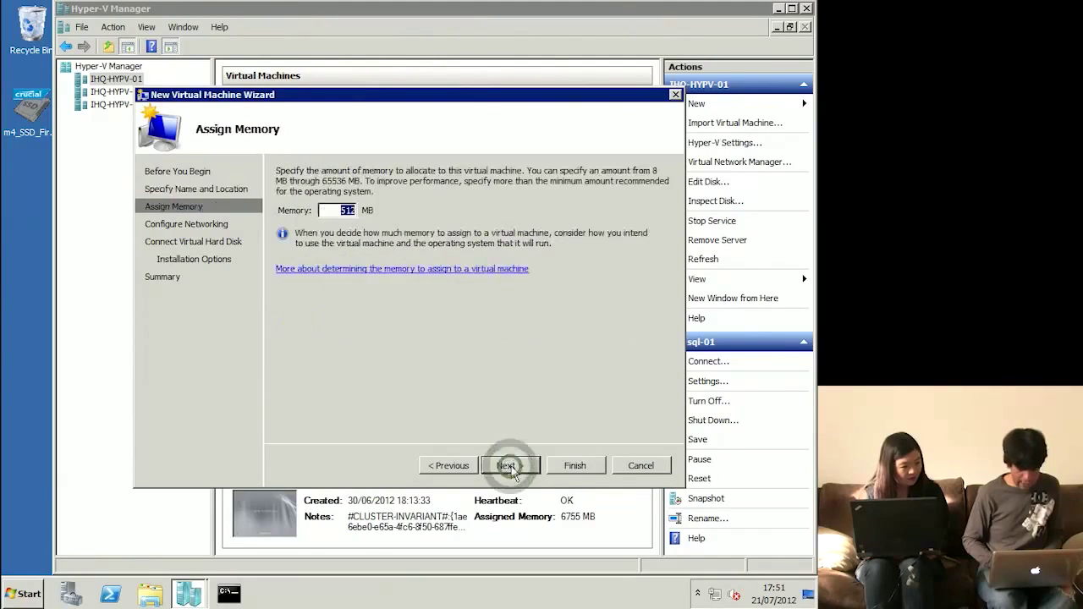
text(2048)
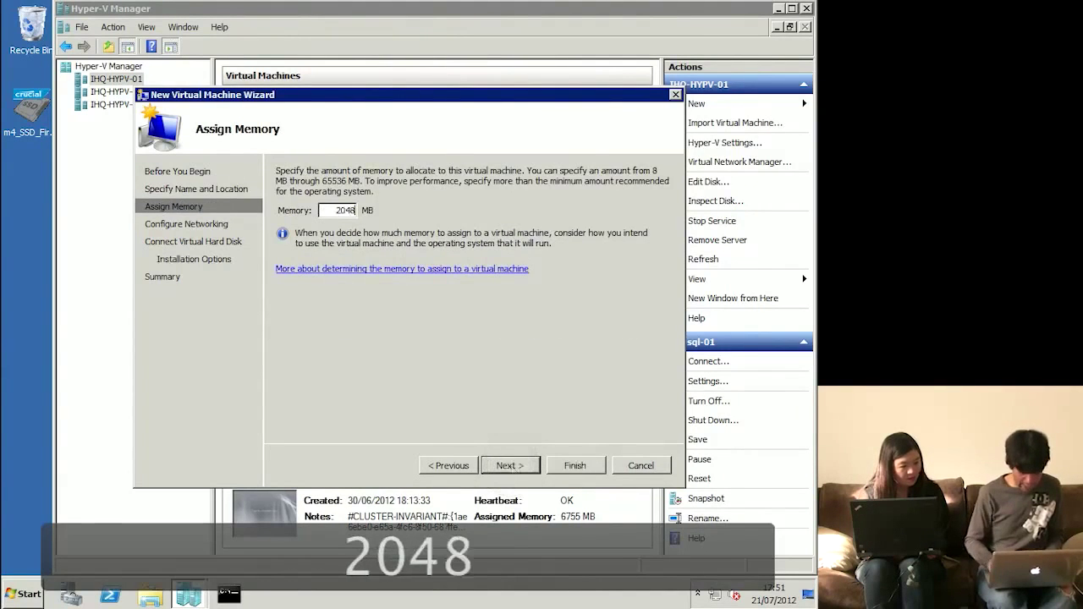
Attach the virtual network, keep the default virtual hard disk, choose network installation, and finish
click(512, 471)
key(Down)
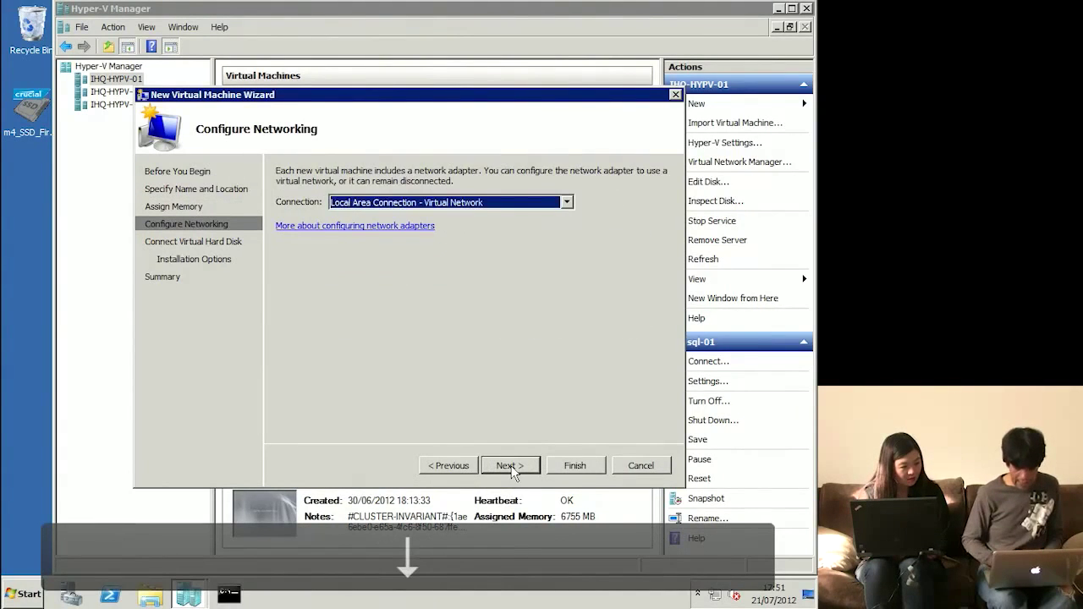
click(512, 471)
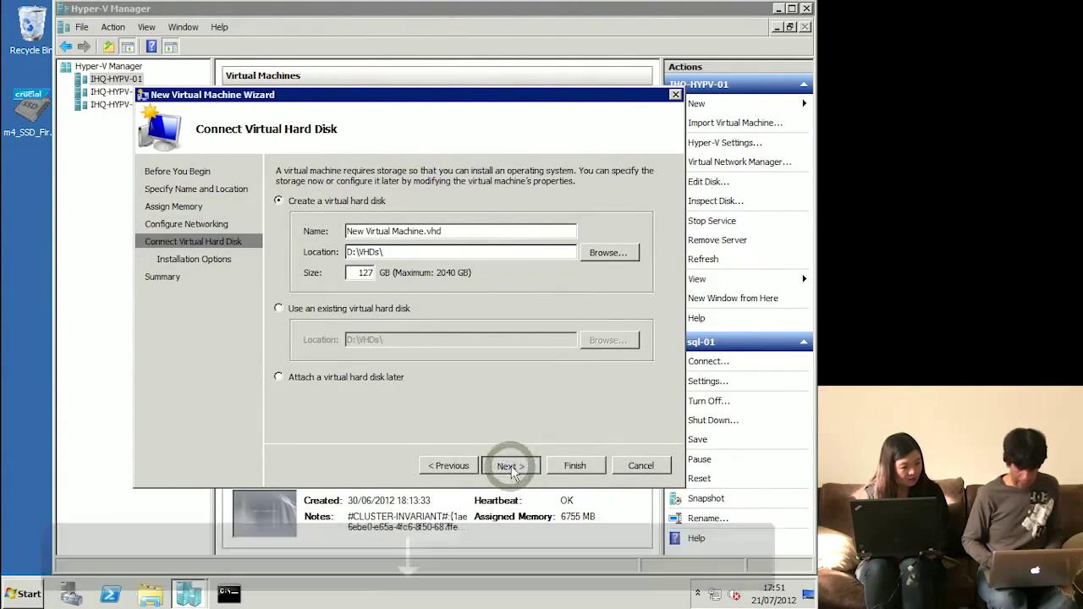
click(512, 471)
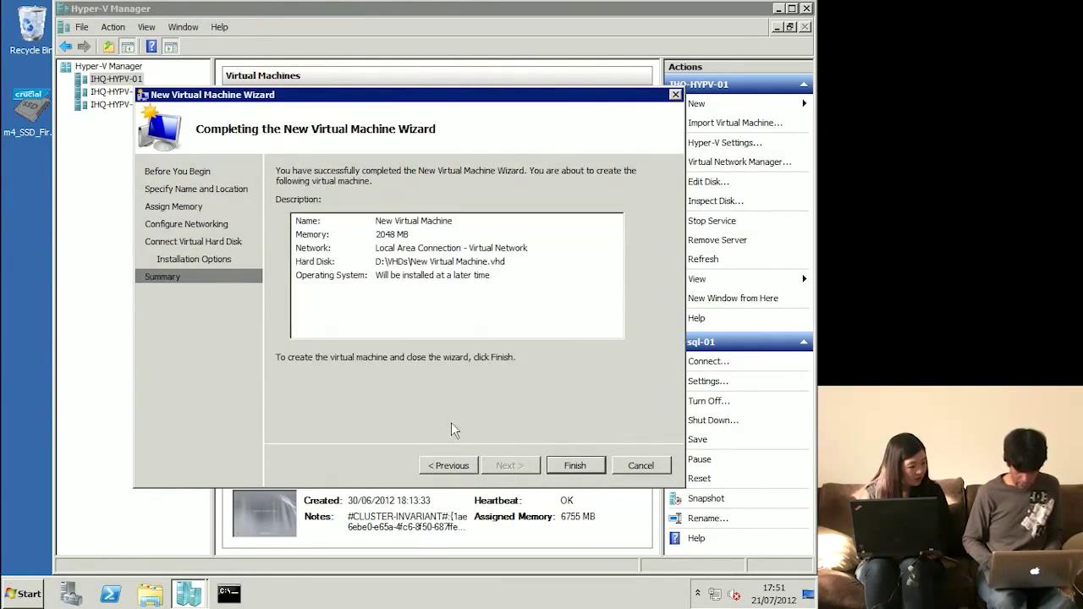
click(449, 466)
click(361, 398)
click(513, 461)
click(575, 464)
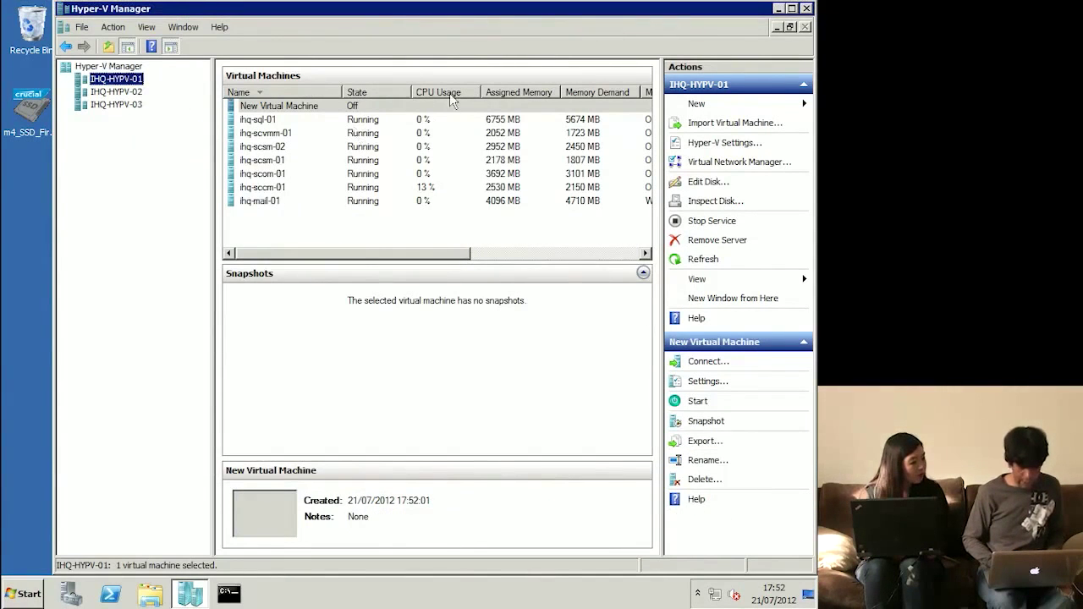
Connect to New Virtual Machine's console and start it
click(320, 110)
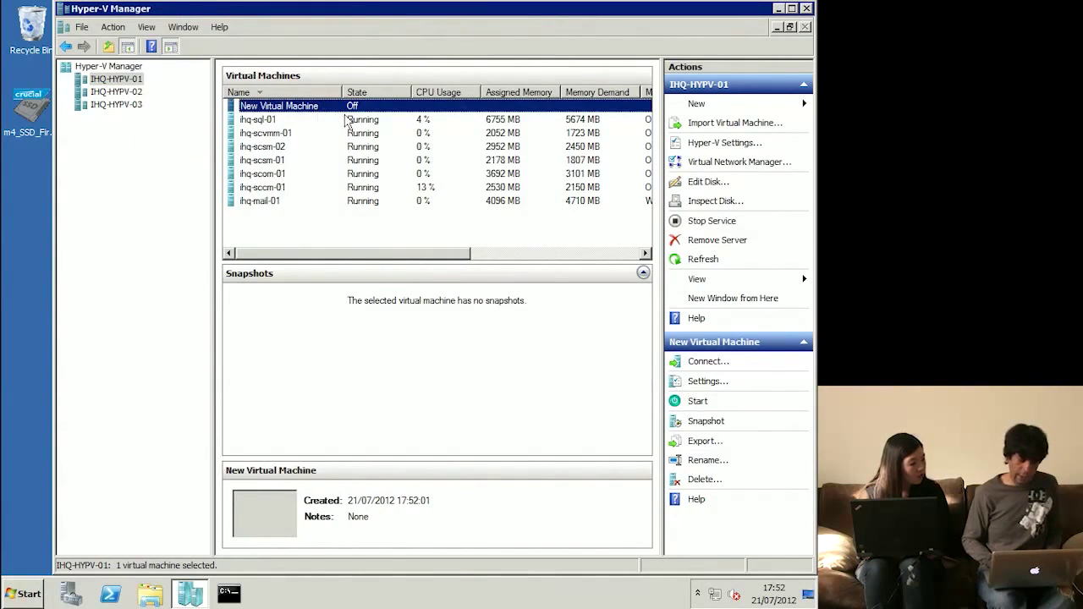
right_click(347, 121)
click(354, 109)
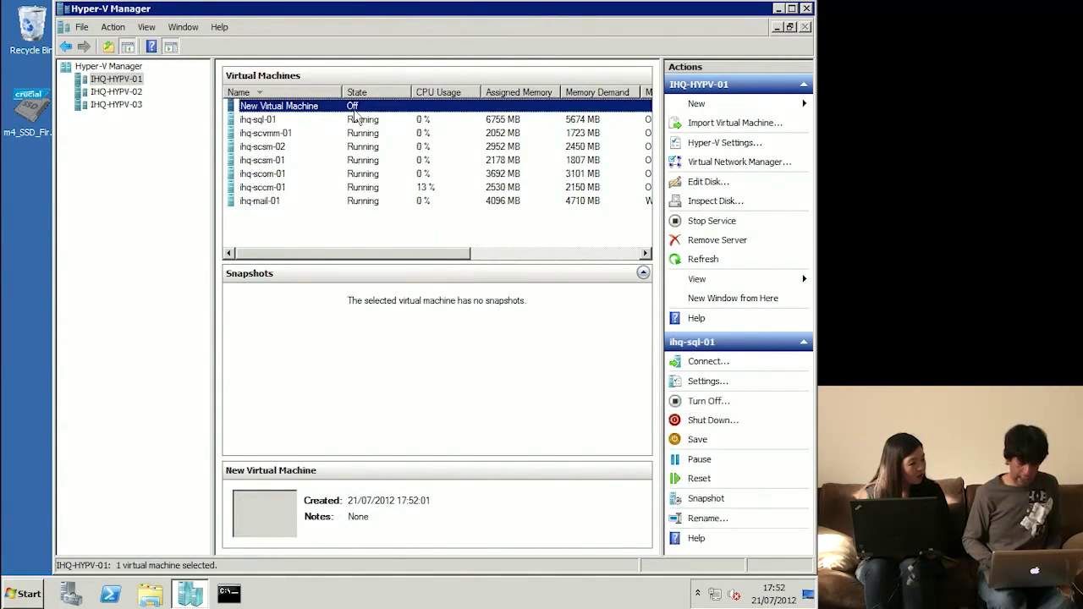
right_click(354, 111)
click(379, 119)
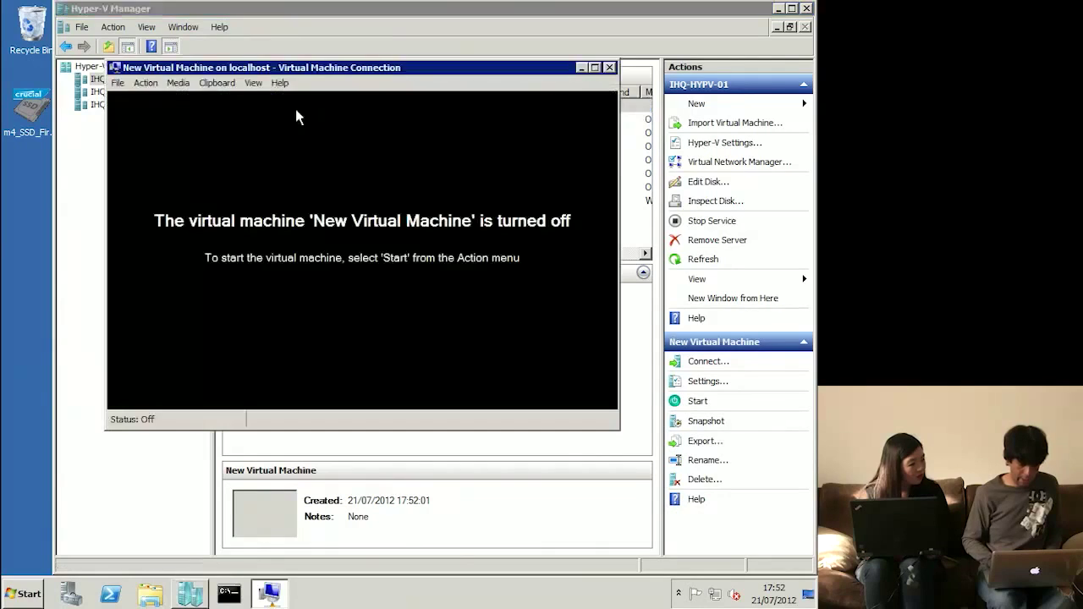
click(148, 85)
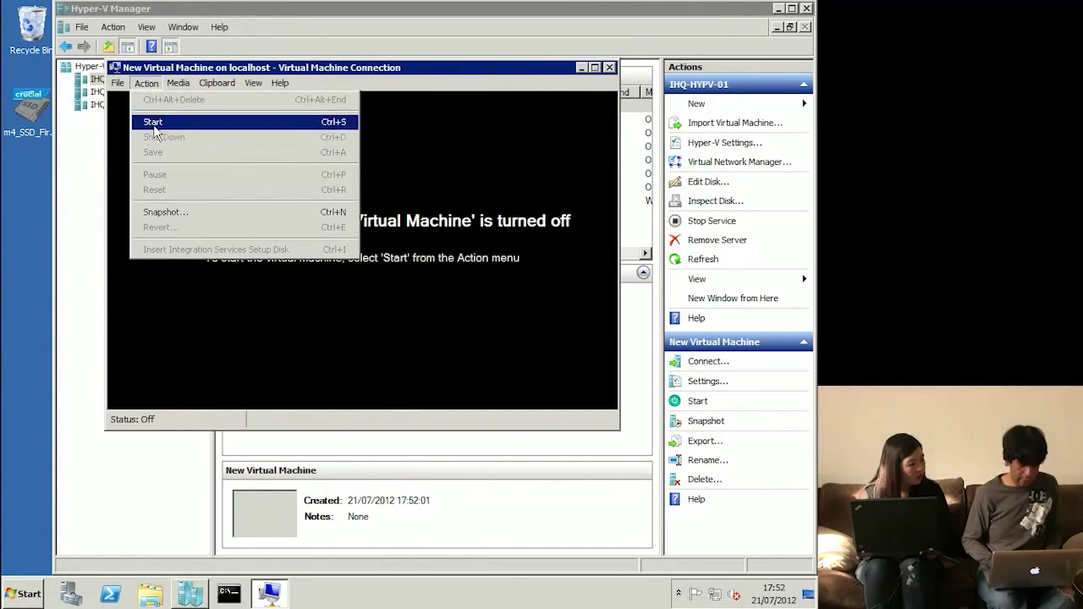
click(153, 123)
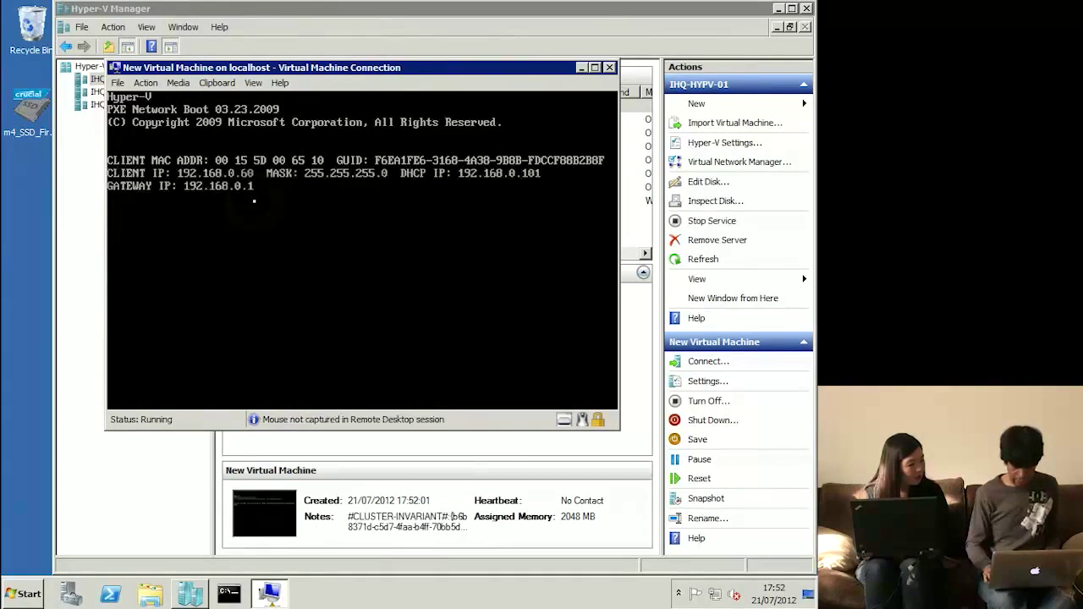
Reset the VM after the boot failure and press F12 to PXE boot
key(F11)
key(F11)
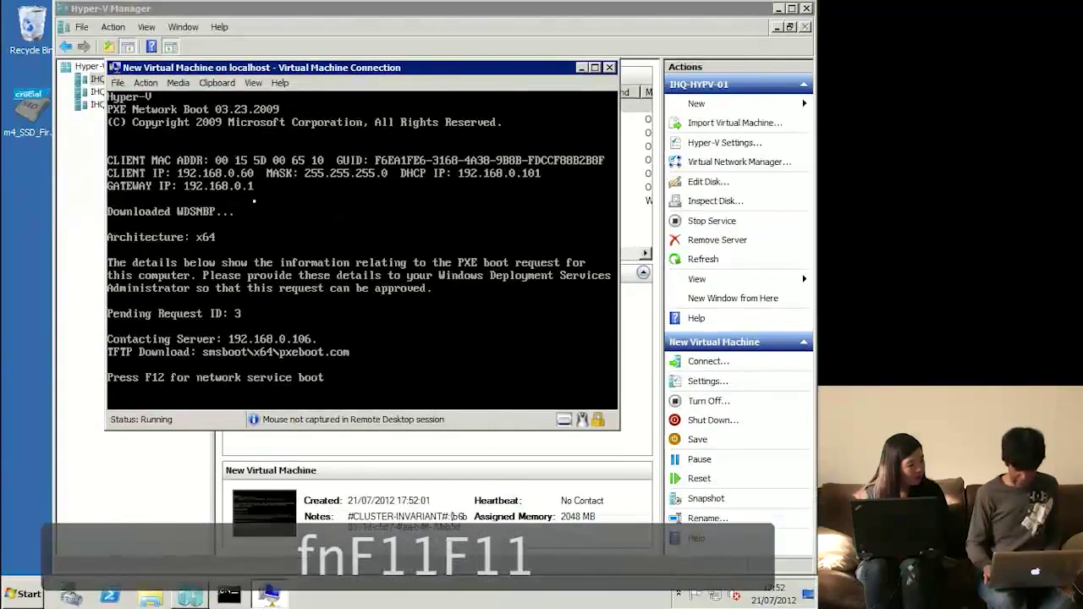
key(F11)
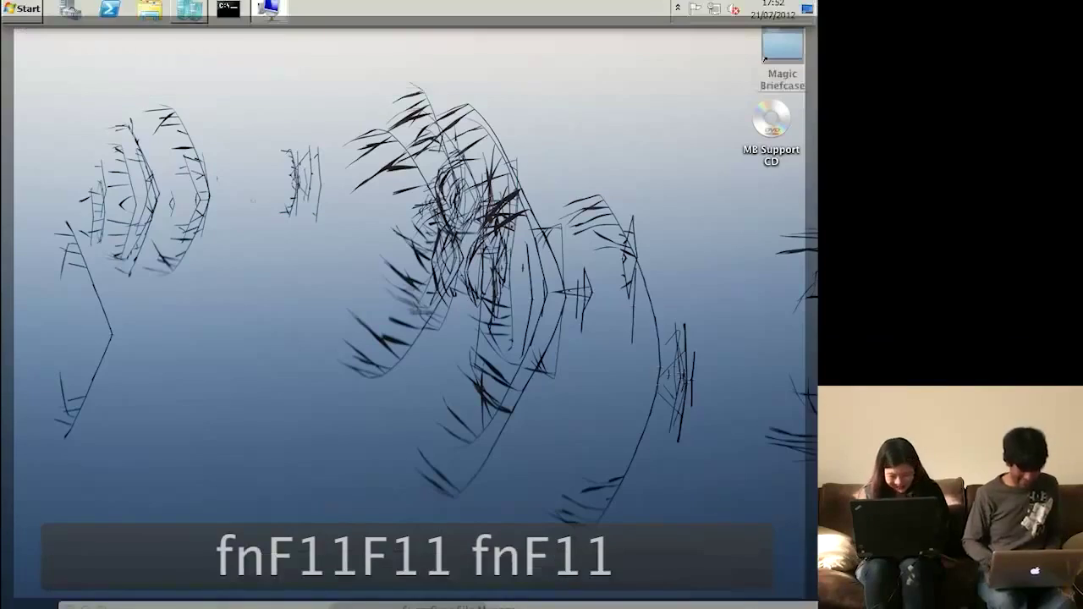
key(section)
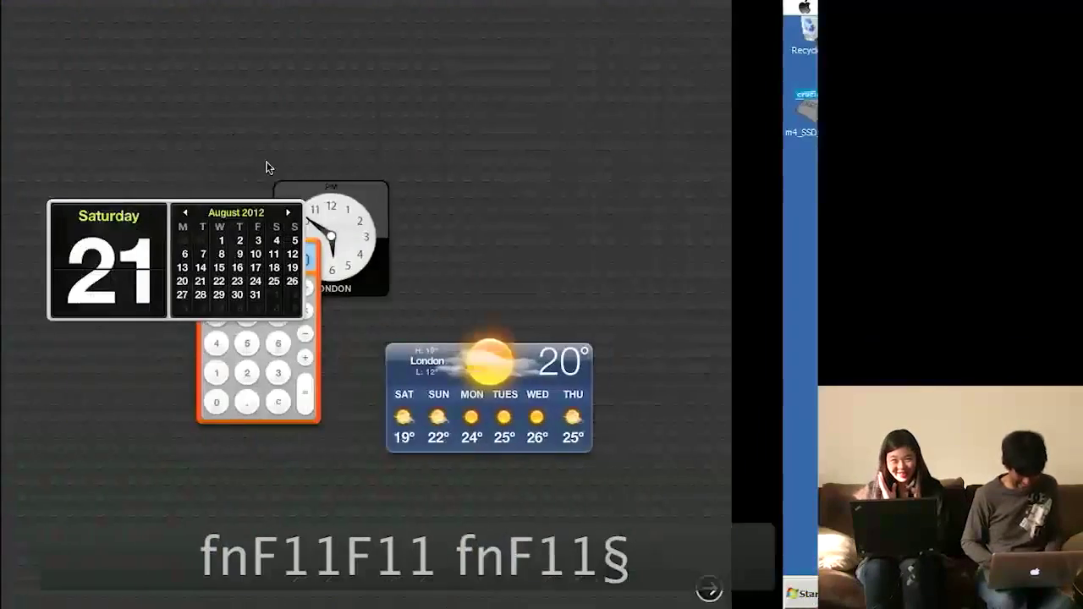
click(266, 166)
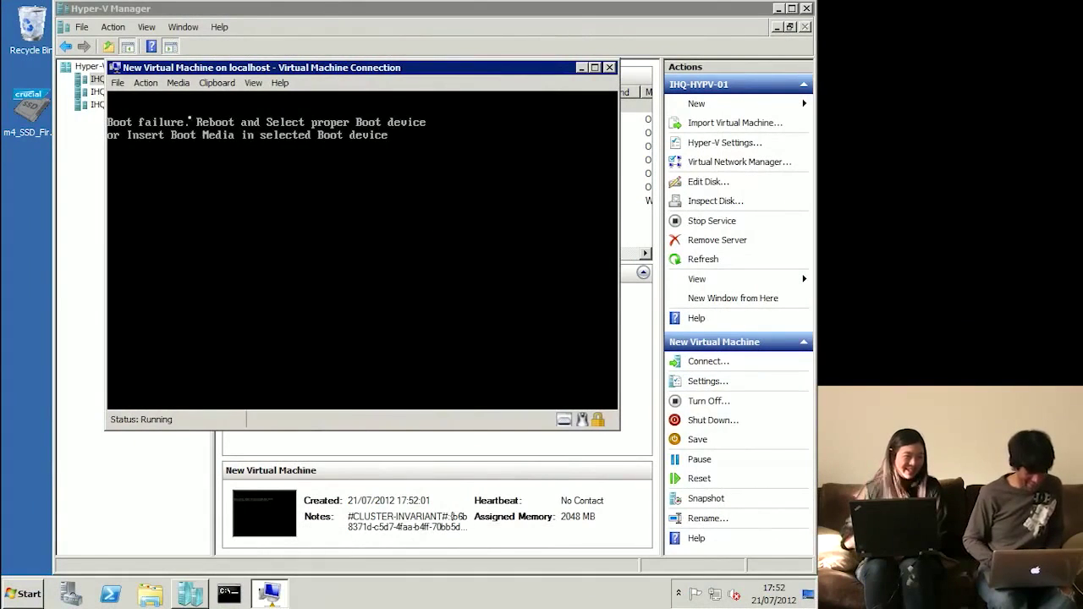
click(145, 82)
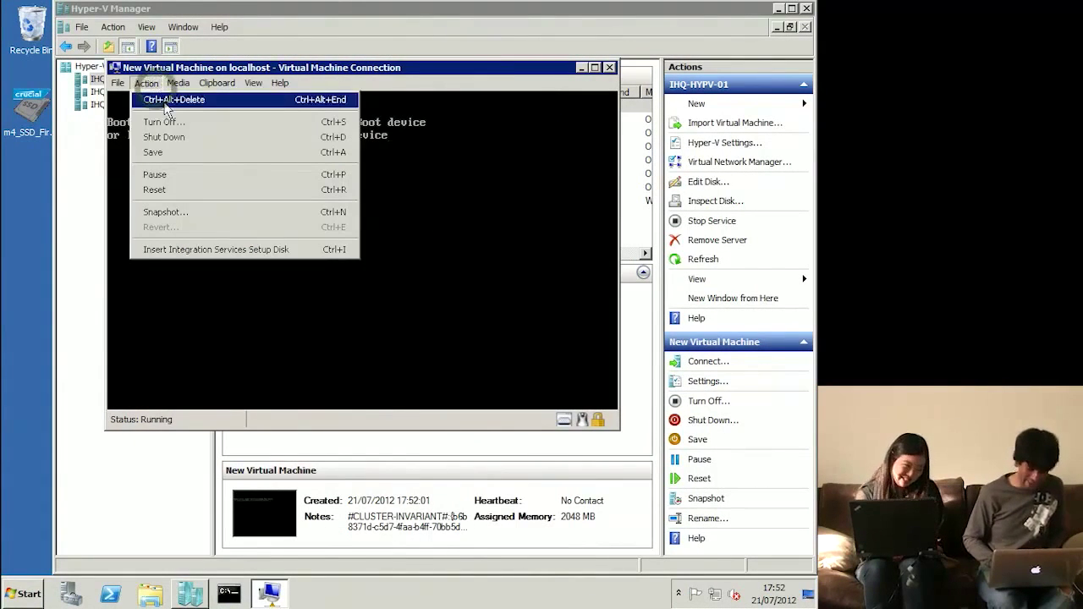
key(XF86AudioRaiseVolume)
key(XF86AudioRaiseVolume)
key(XF86AudioRaiseVolume)
key(XF86AudioRaiseVolume)
key(XF86AudioRaiseVolume)
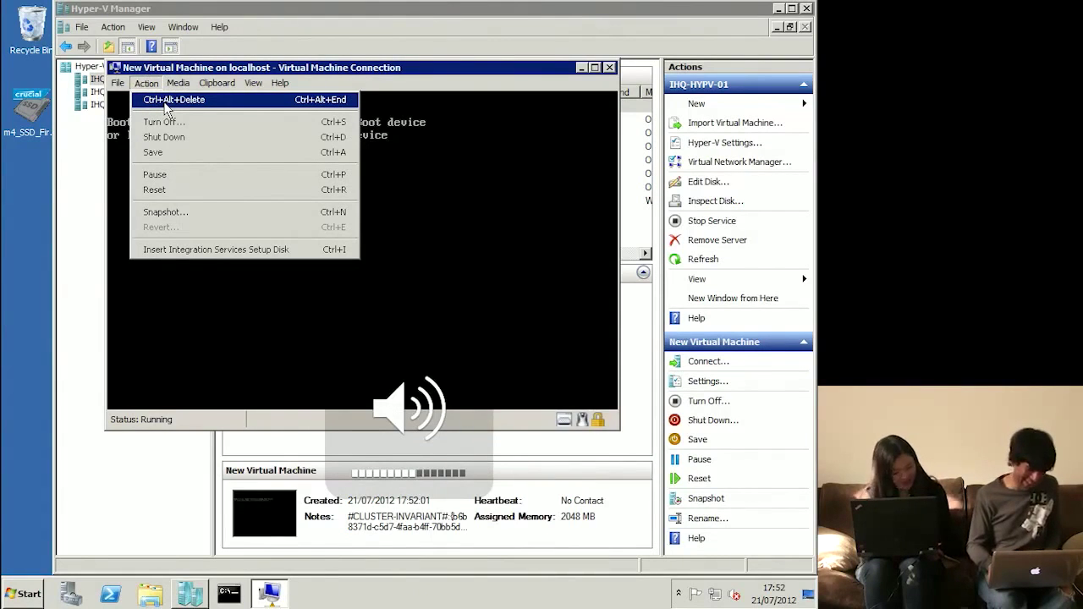
key(XF86AudioLowerVolume)
key(XF86AudioLowerVolume)
key(XF86AudioLowerVolume)
key(XF86AudioLowerVolume)
key(XF86AudioLowerVolume)
key(XF86AudioLowerVolume)
click(166, 101)
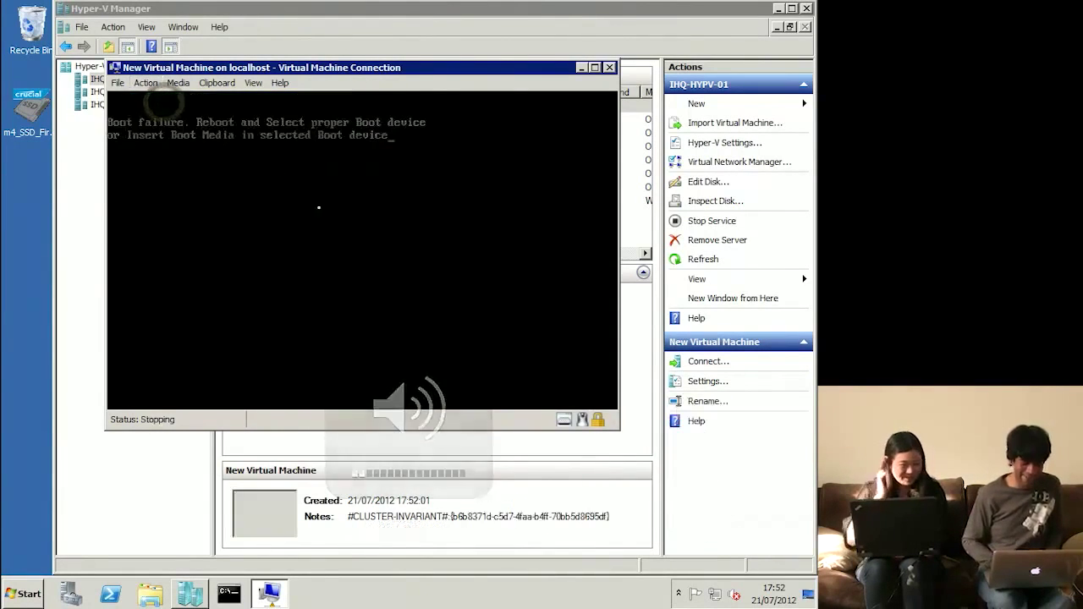
click(282, 213)
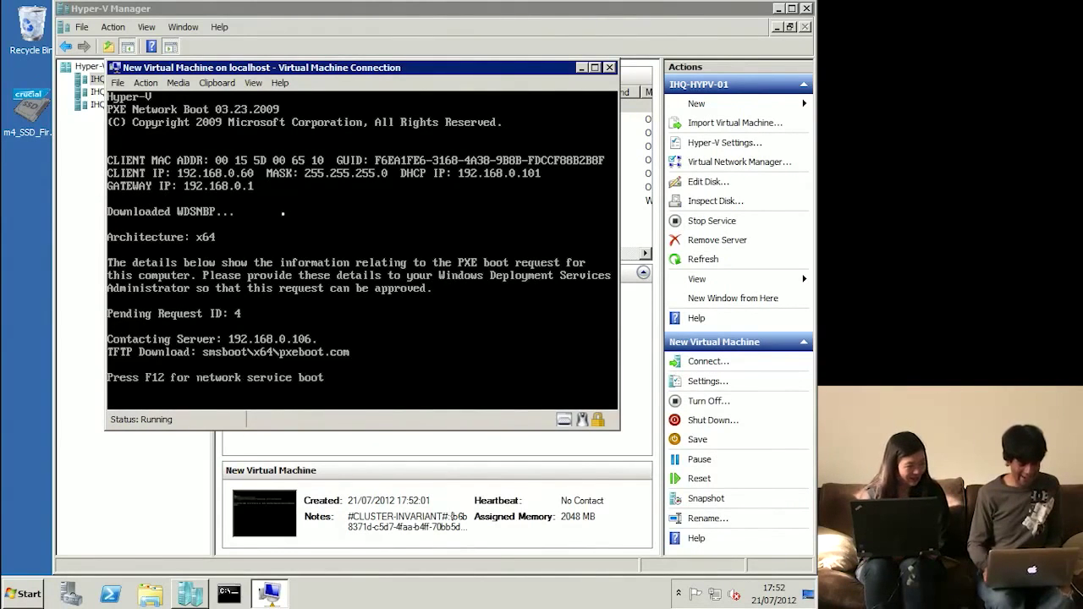
key(F12)
key(F12)
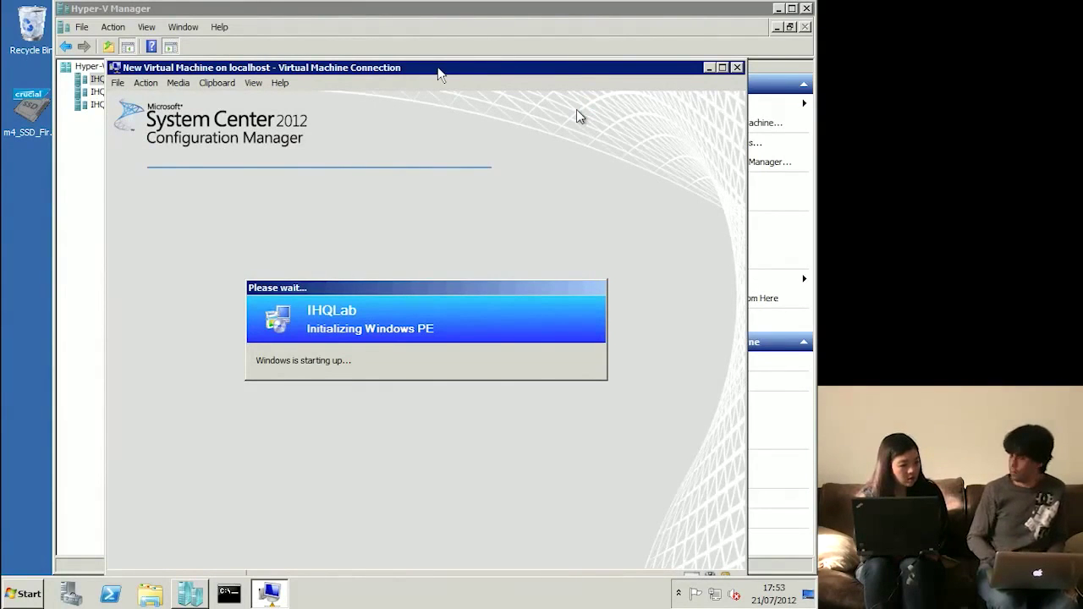
Select Windows 7 Build and Capture in the Task Sequence Wizard and run it
drag(438, 73, 432, 44)
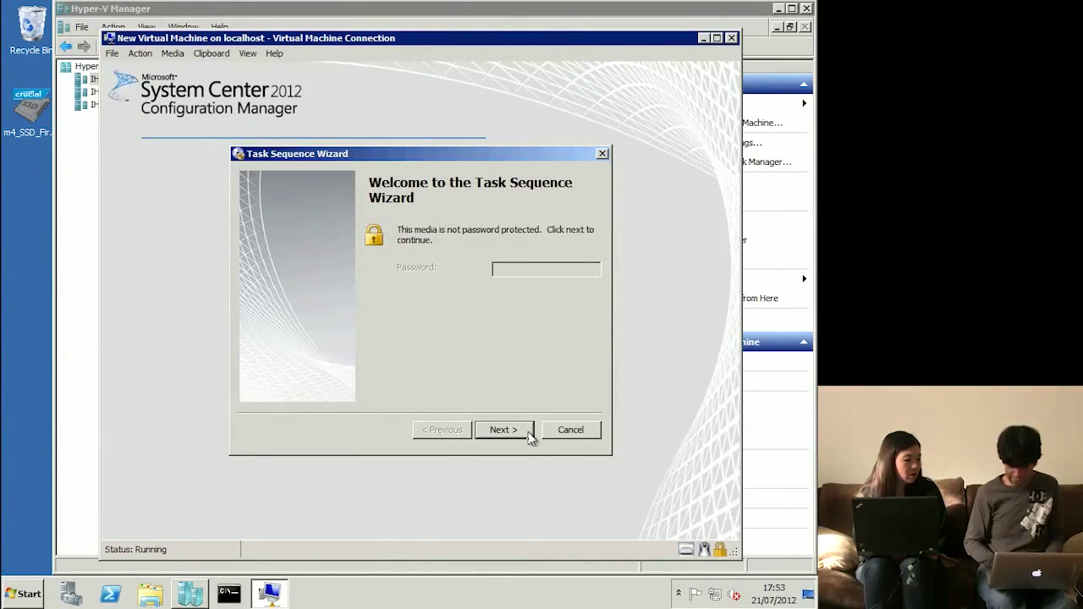
click(516, 435)
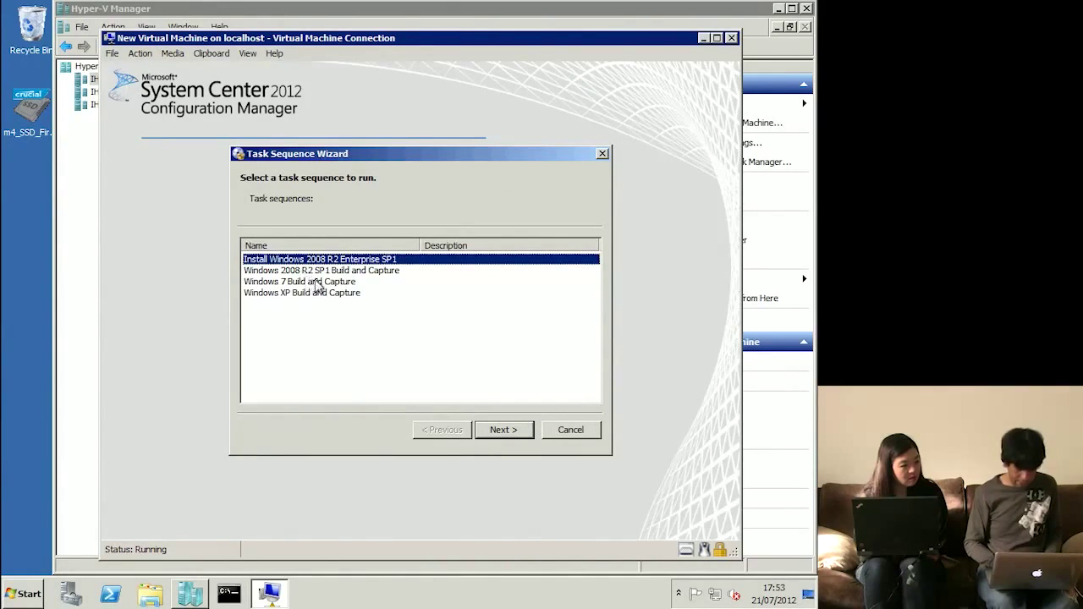
click(318, 283)
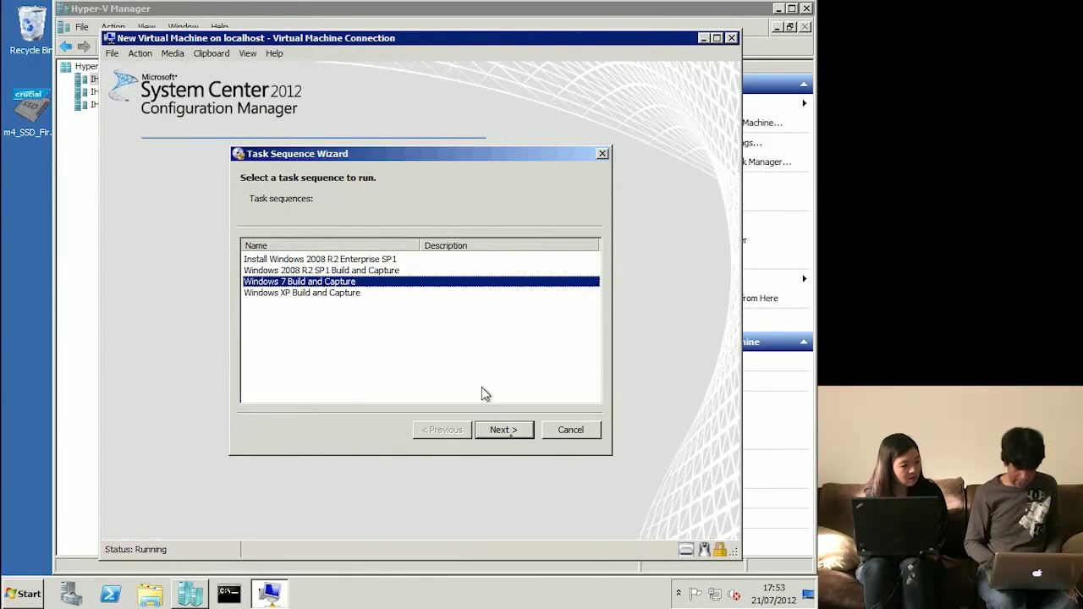
click(510, 433)
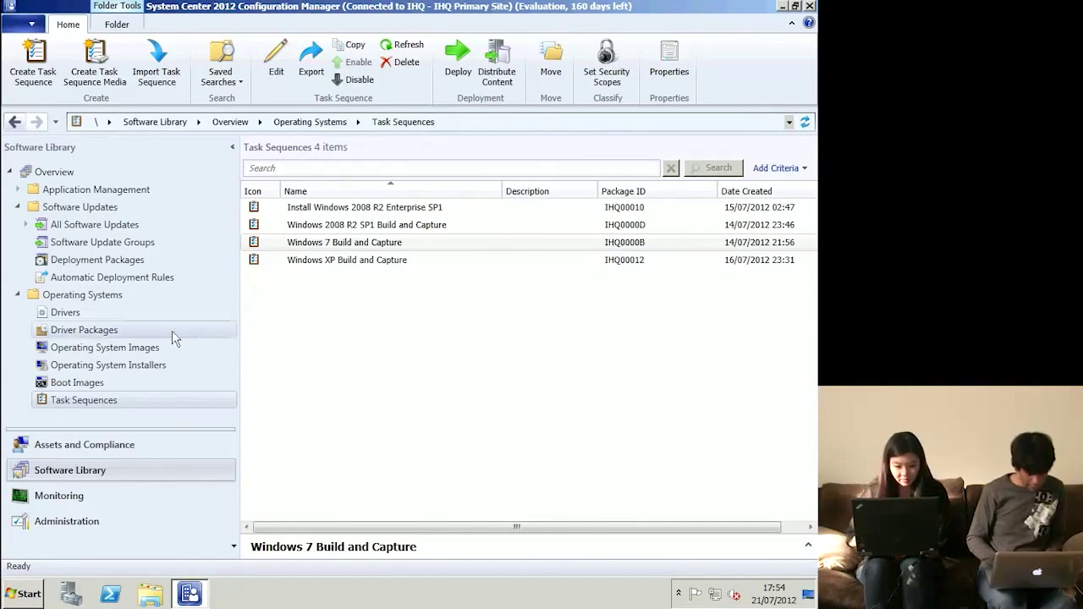
Show Operating System Images and select the Windows 7 Enterprise image
click(140, 358)
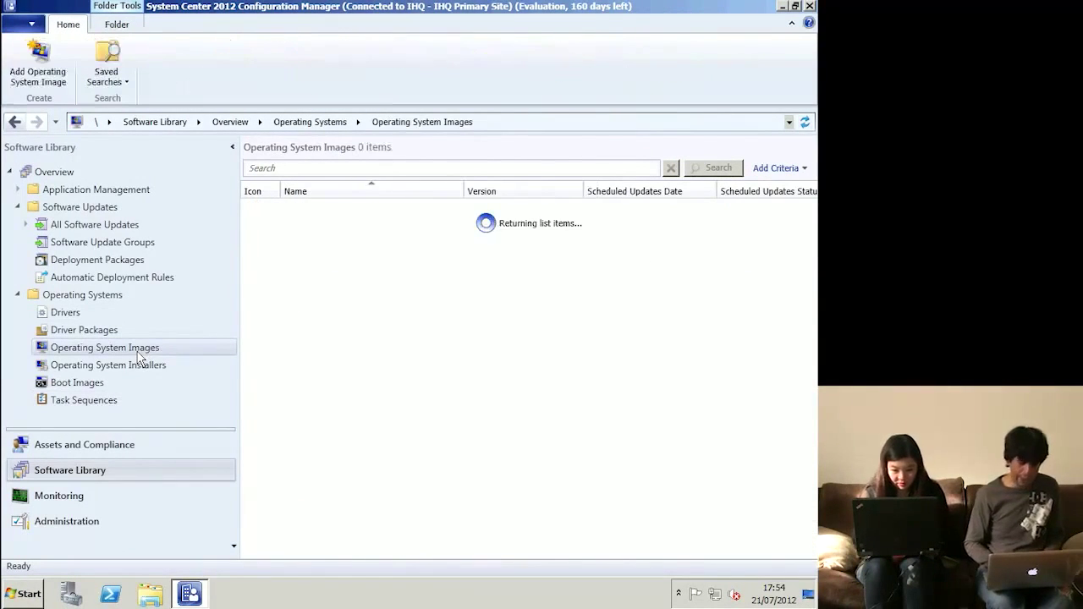
right_click(139, 358)
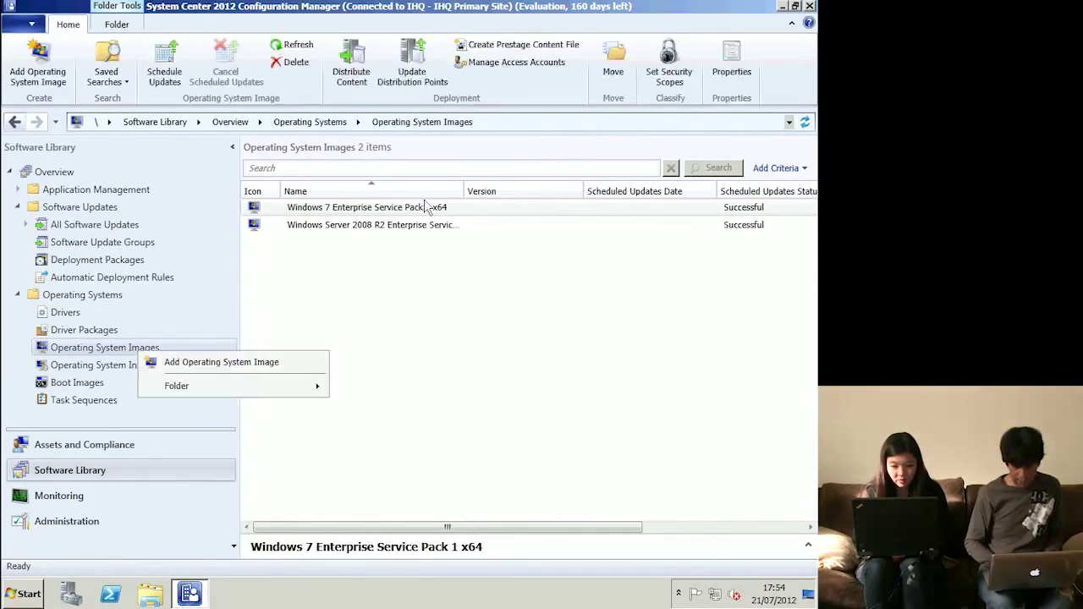
click(354, 213)
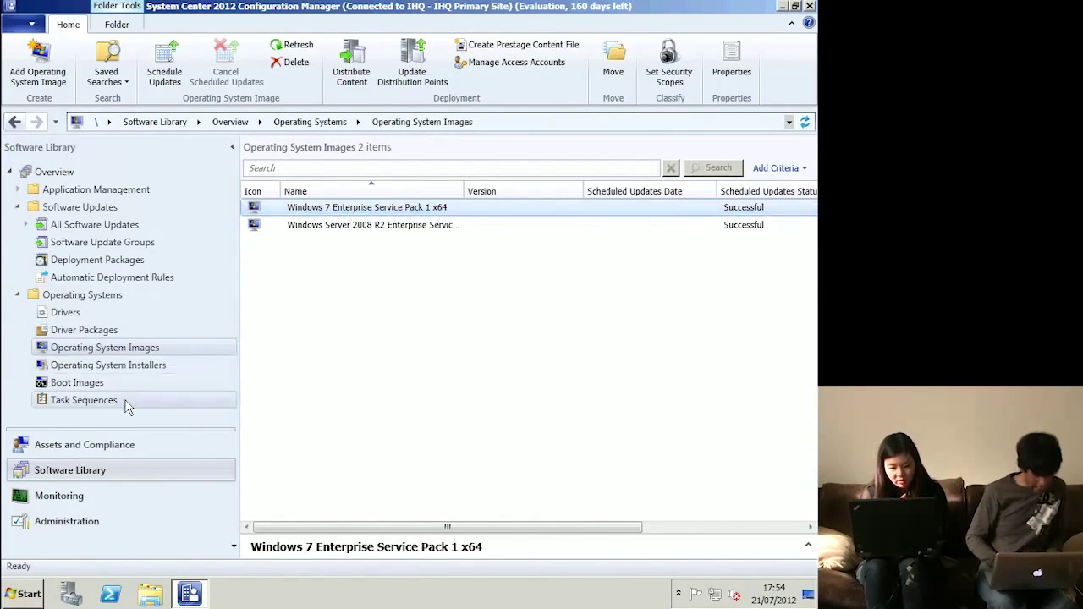
Browse the Task Sequences list, then show the empty Drivers list
click(64, 404)
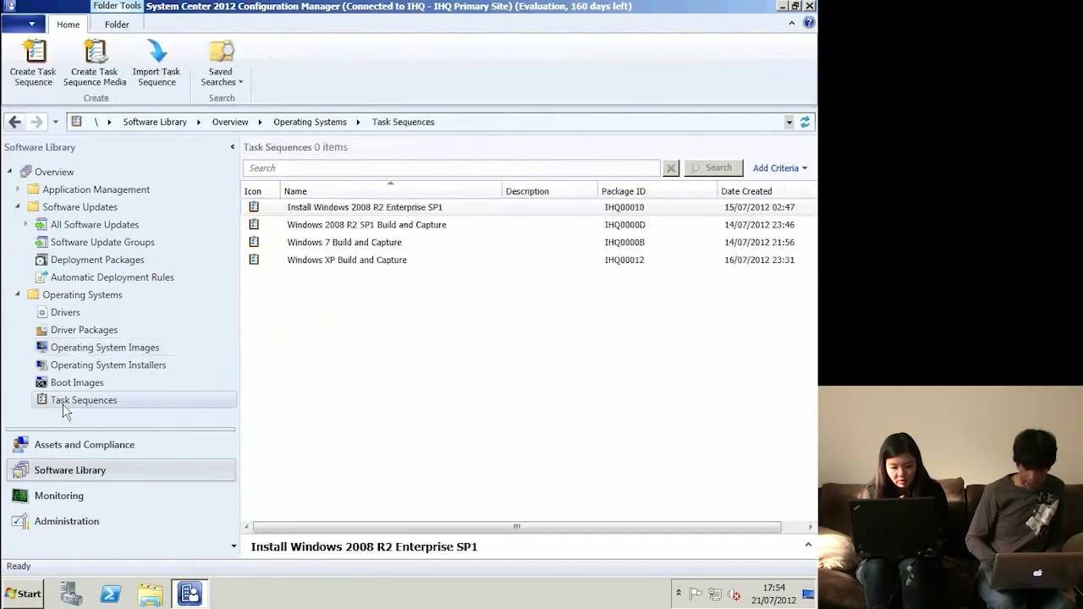
right_click(74, 409)
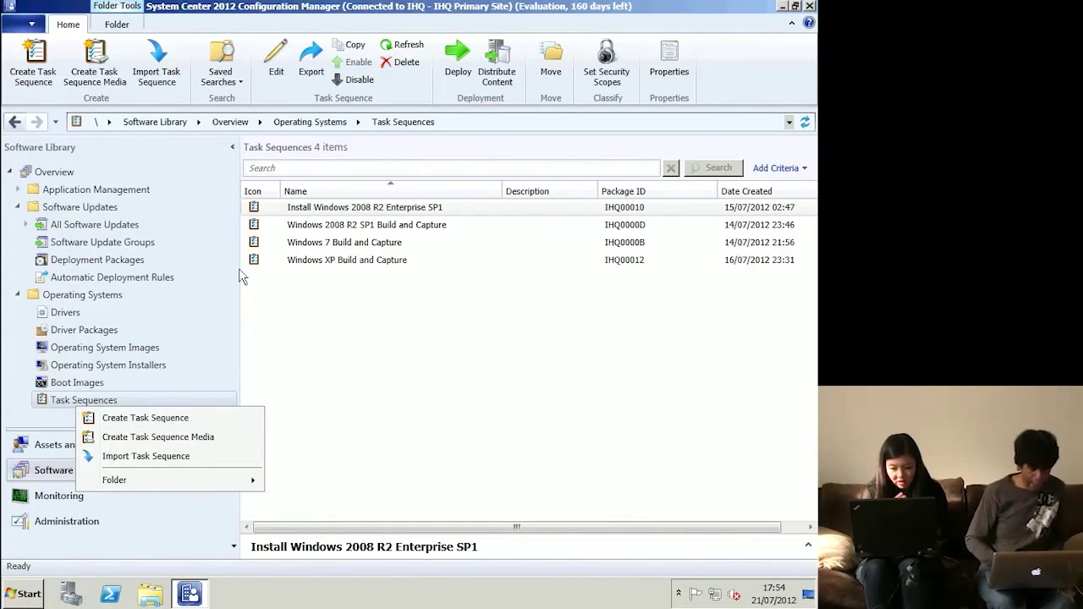
click(291, 324)
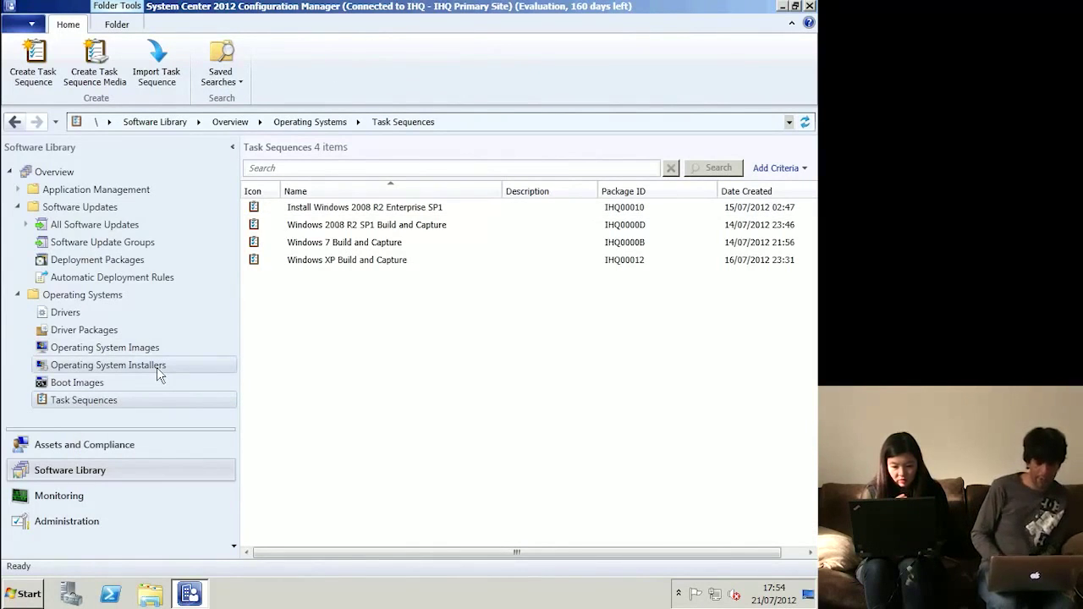
click(65, 313)
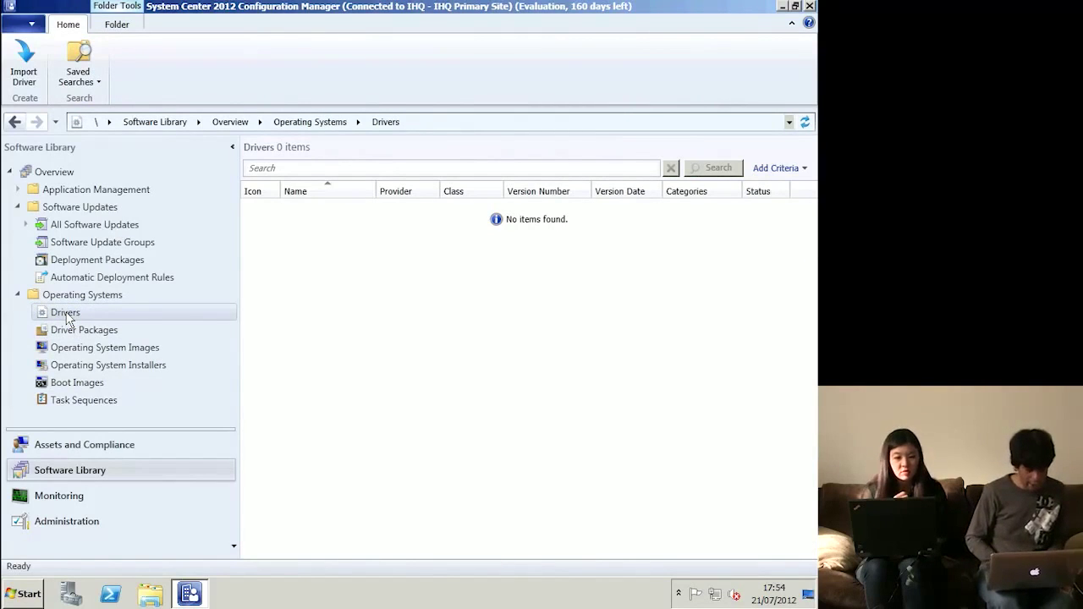
right_click(68, 320)
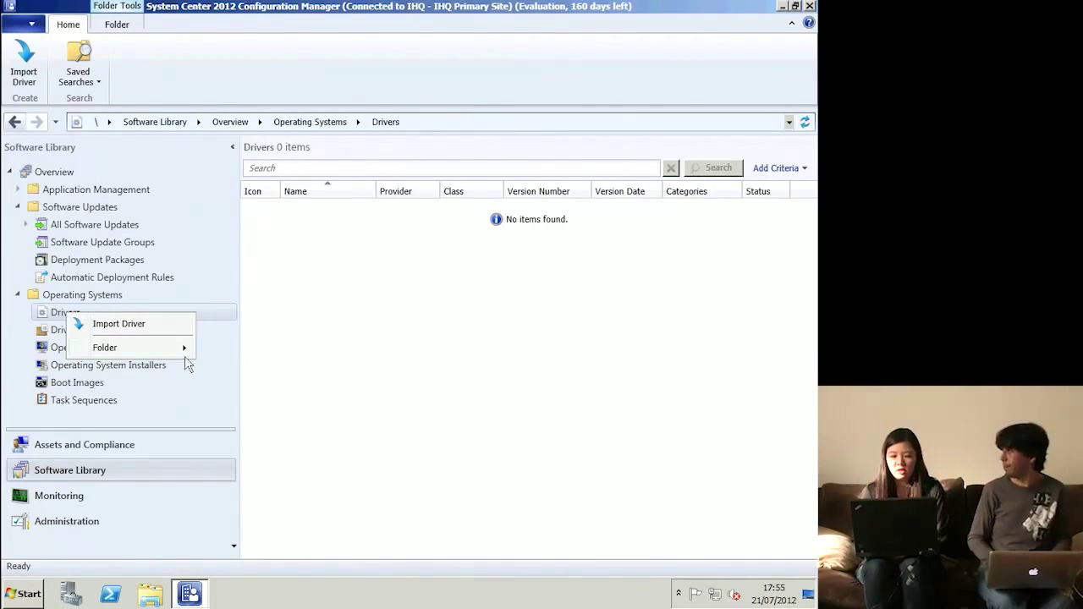
mouse_move(184, 356)
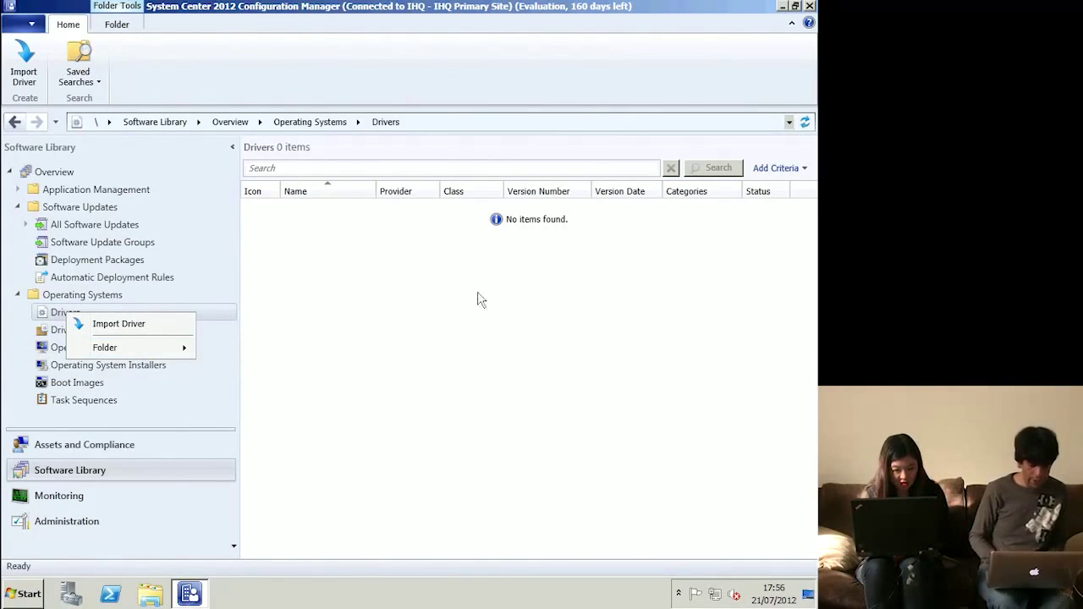
click(46, 321)
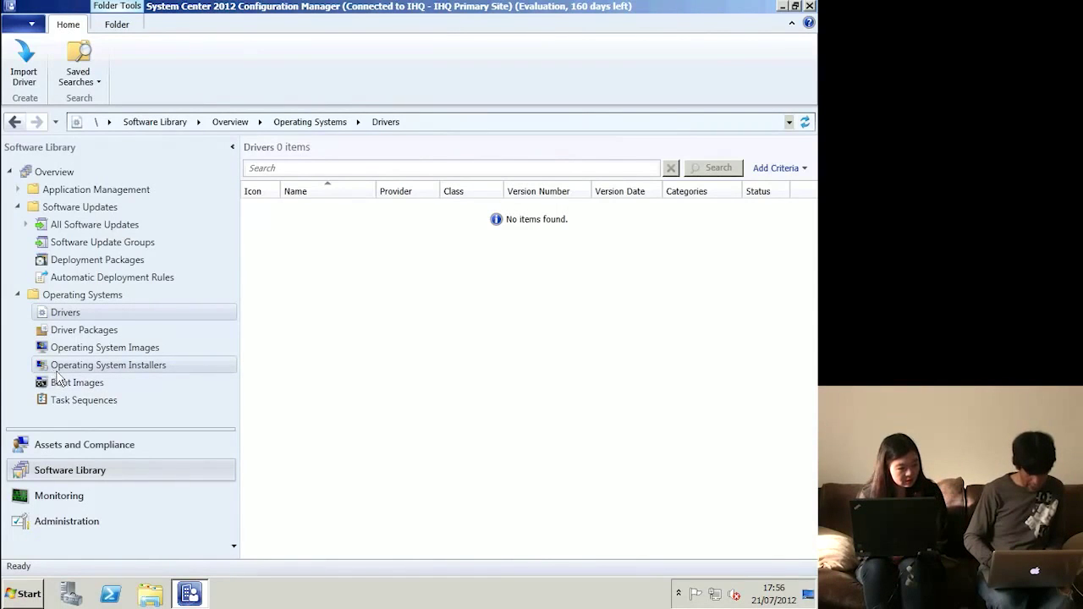
Go from Operating System Images to Task Sequences and select Install Windows 2008 R2 Enterprise SP1
click(116, 345)
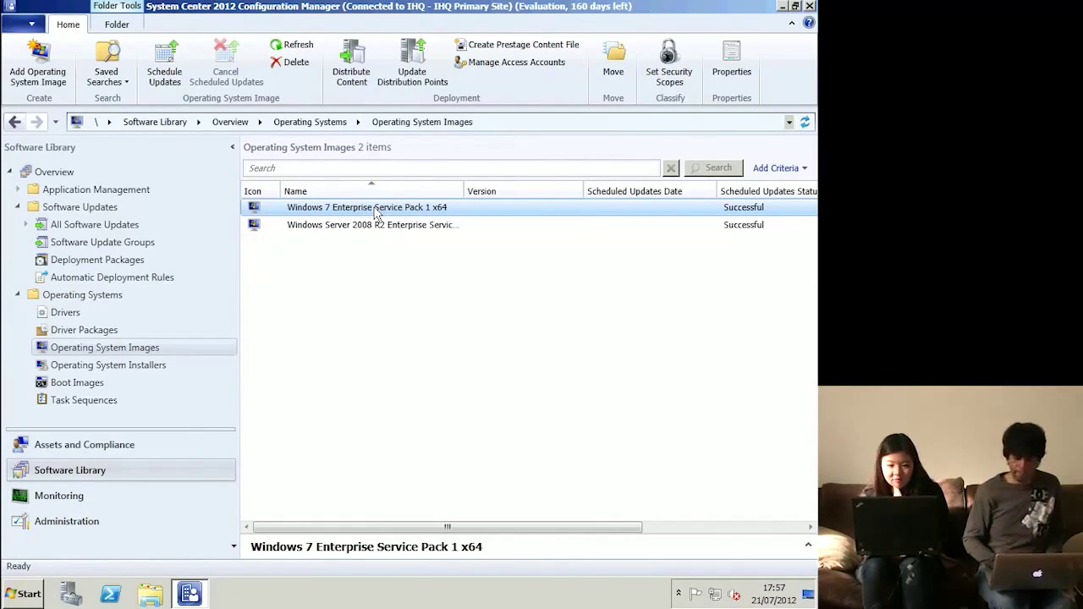
click(101, 403)
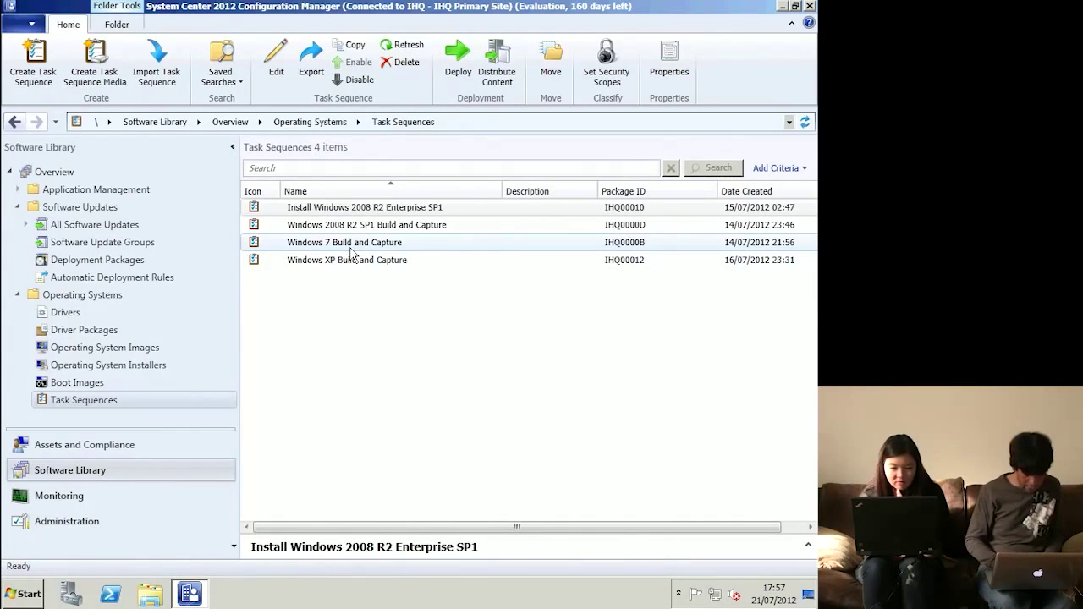
click(353, 213)
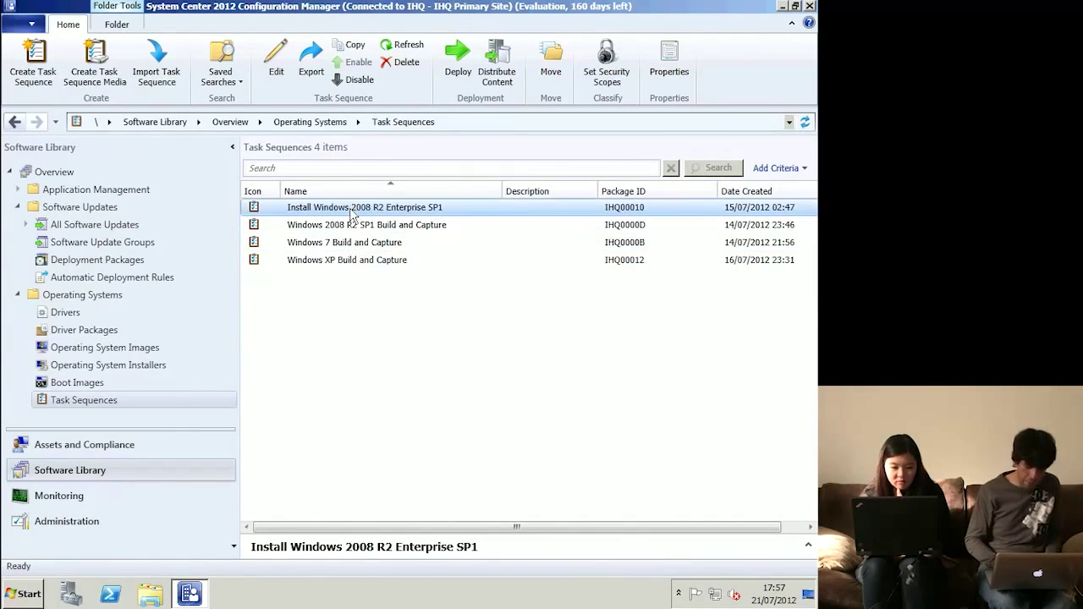
Open Install Windows 2008 R2 in the task sequence editor and view Apply Network Settings and Apply Device Drivers
double_click(353, 213)
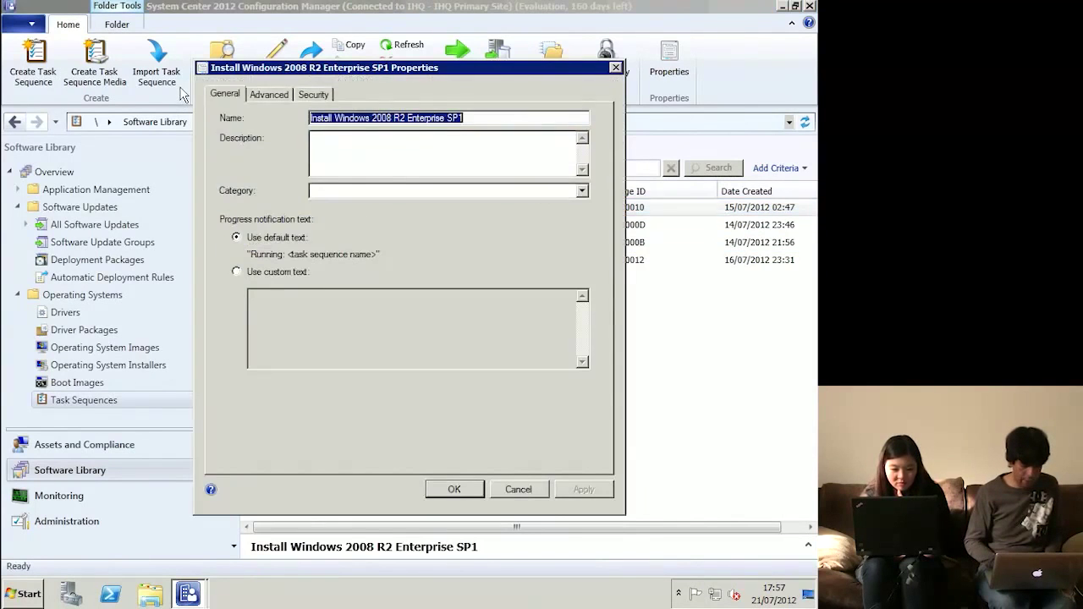
click(202, 68)
click(233, 164)
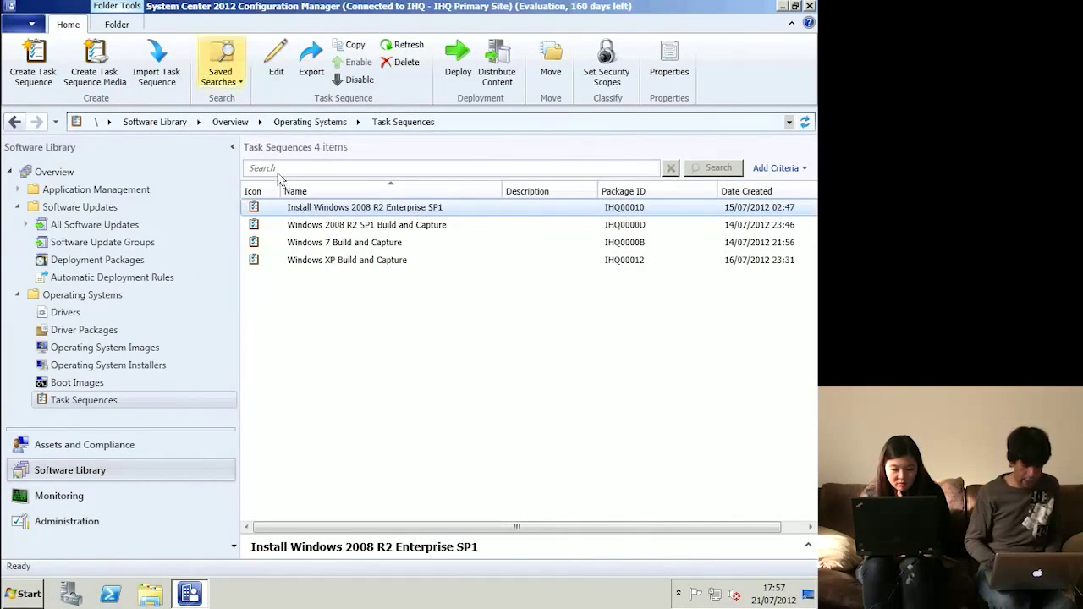
right_click(316, 215)
click(361, 227)
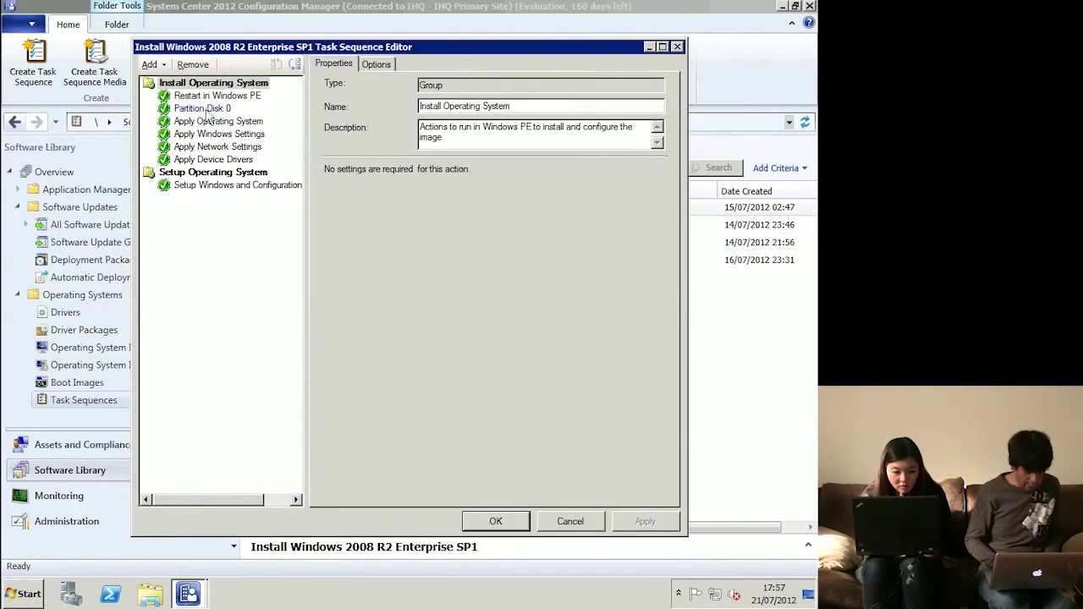
click(218, 148)
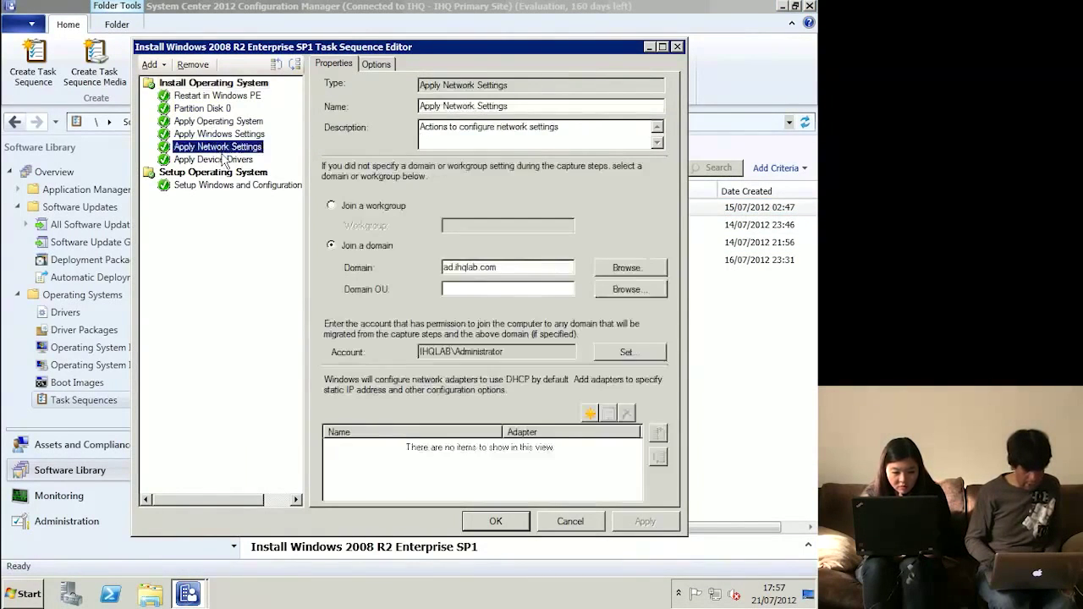
click(222, 160)
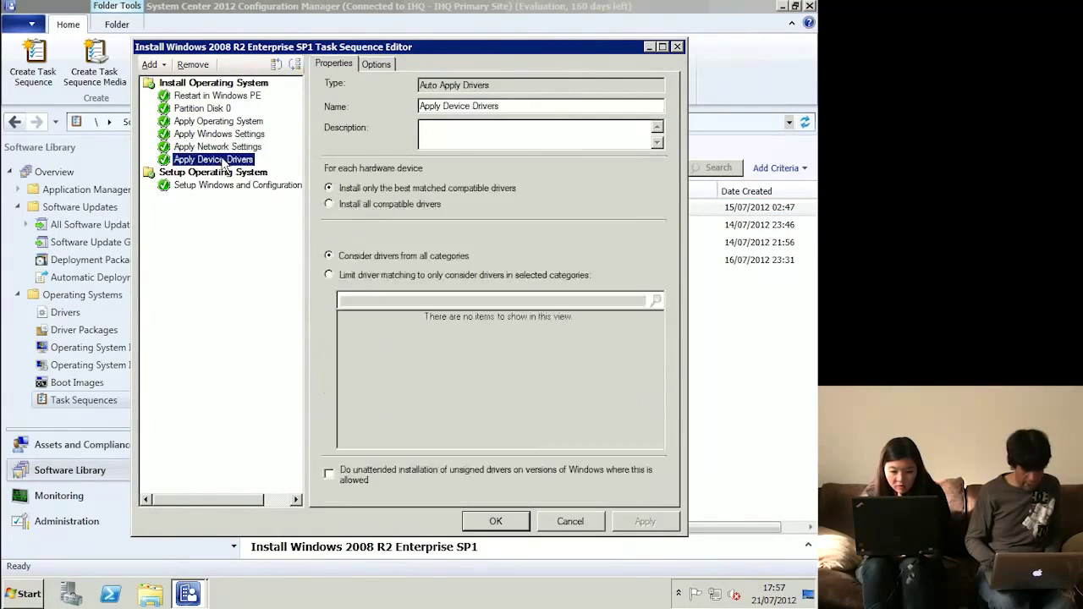
Add a General > Install Software Updates step, then remove it again
click(160, 67)
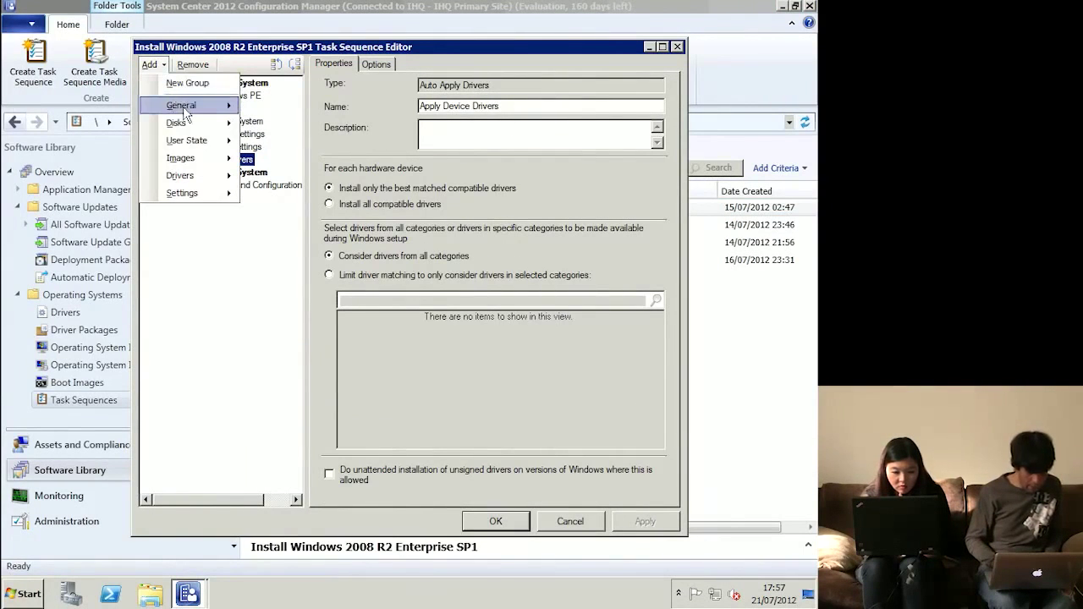
mouse_move(184, 109)
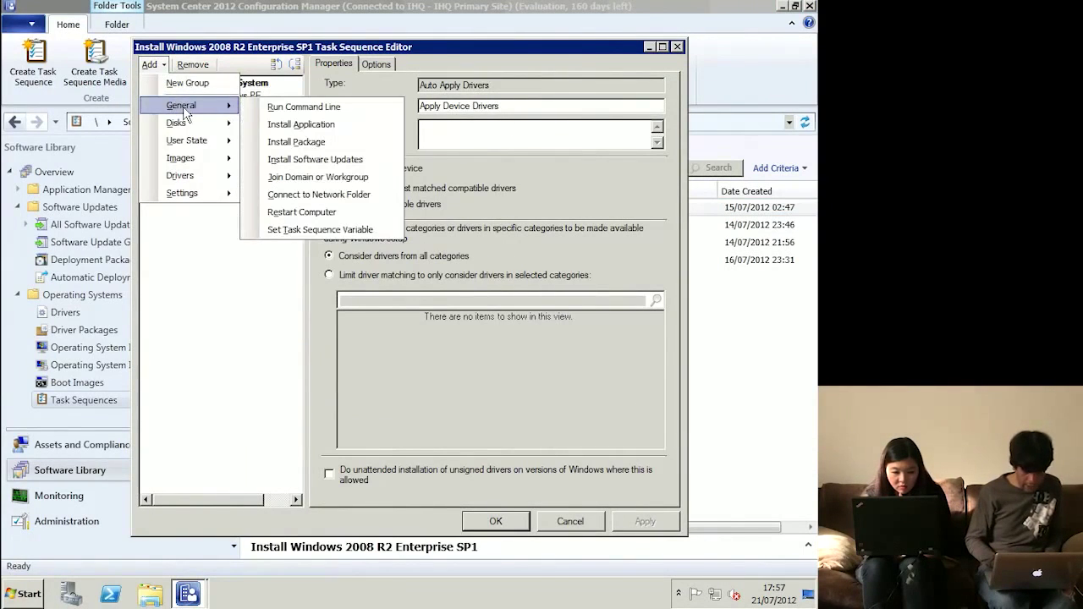
click(321, 160)
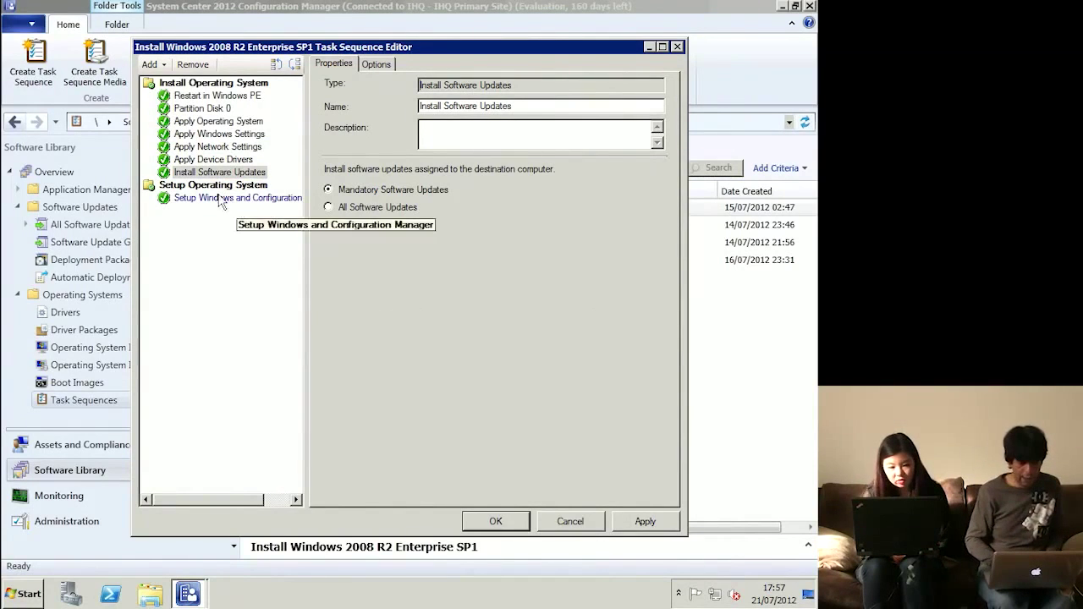
click(245, 172)
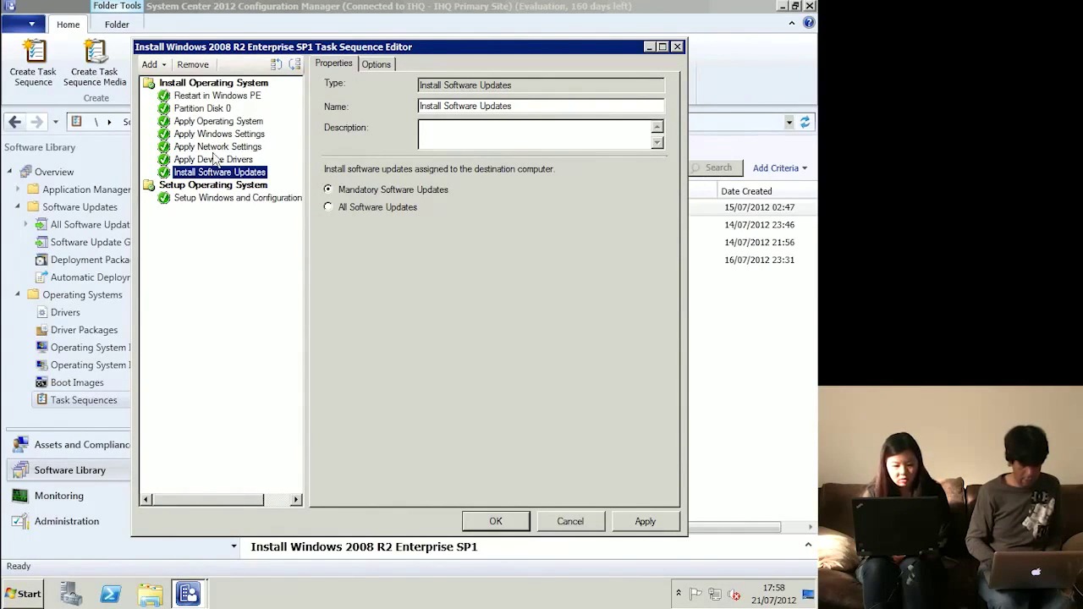
click(190, 64)
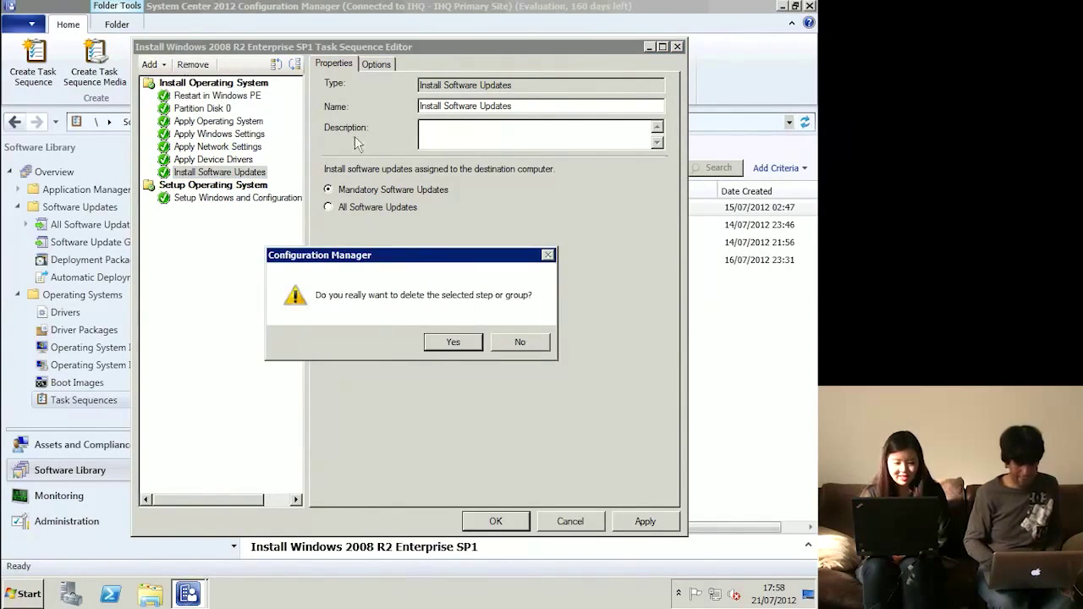
click(452, 342)
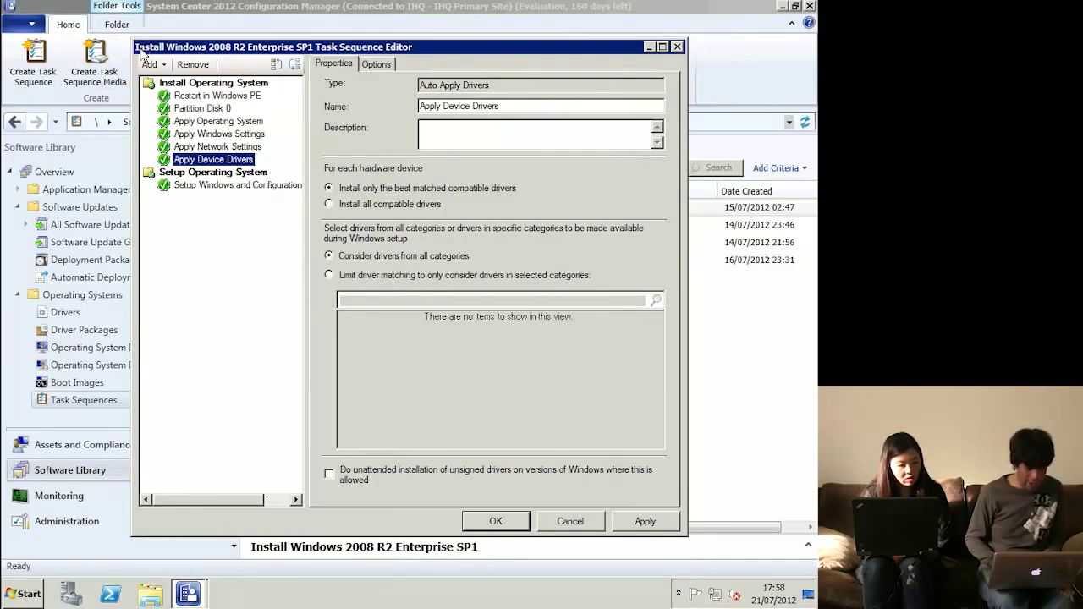
Maximize the task sequence editor, then close it without saving changes
double_click(139, 48)
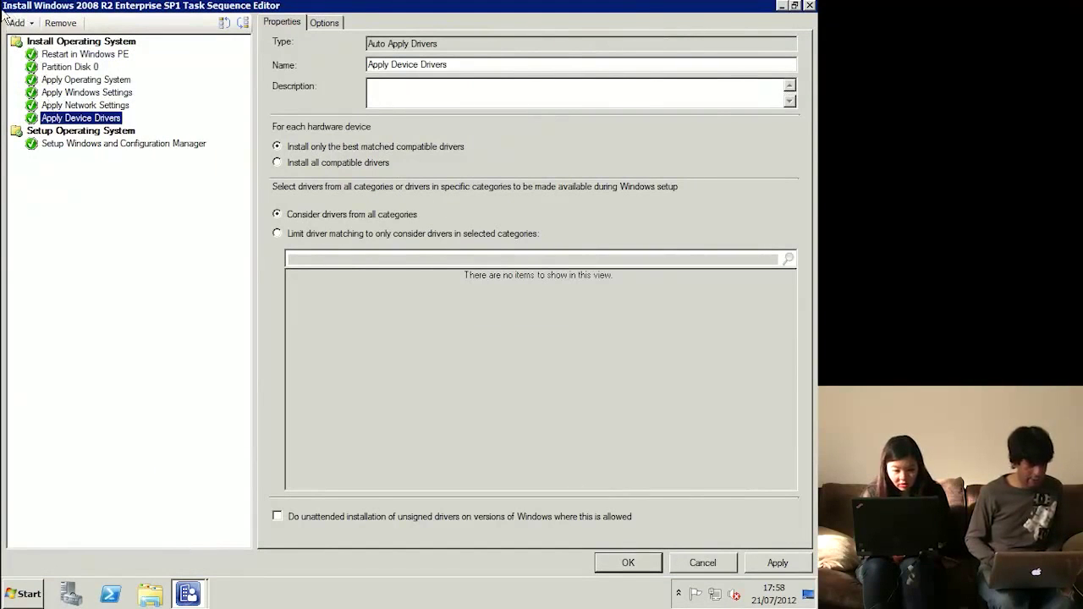
click(811, 5)
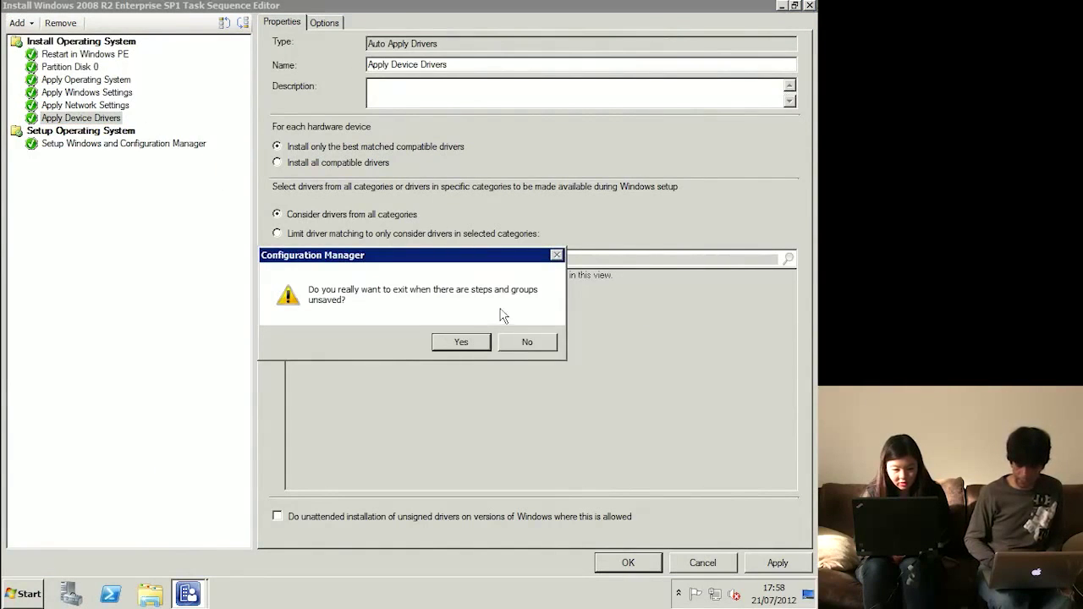
click(467, 338)
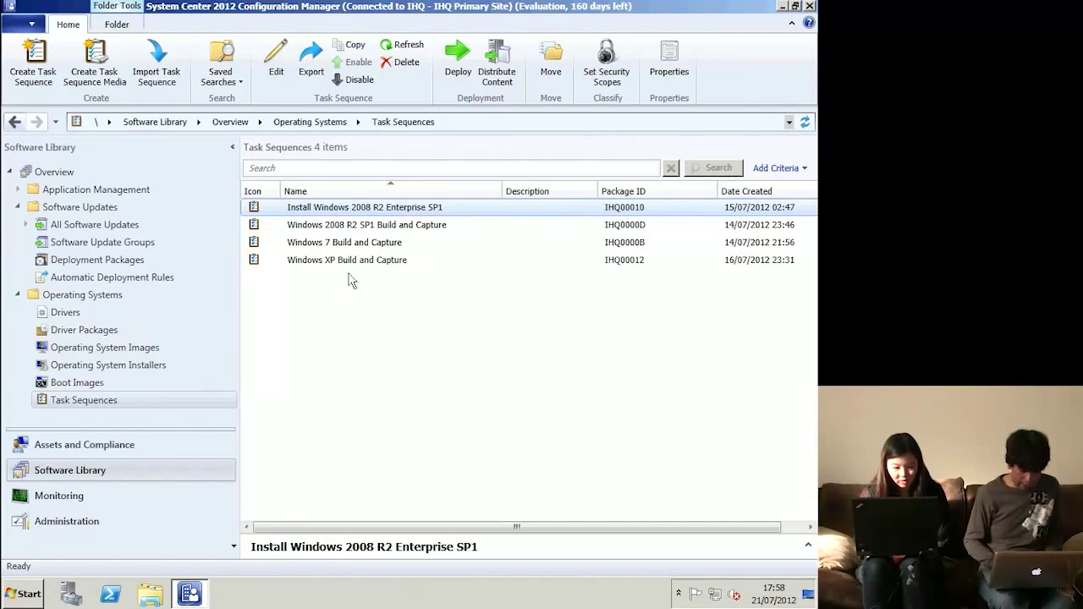
Choose Schedule Updates for the Windows 7 Enterprise Service Pack 1 x64 image
click(151, 350)
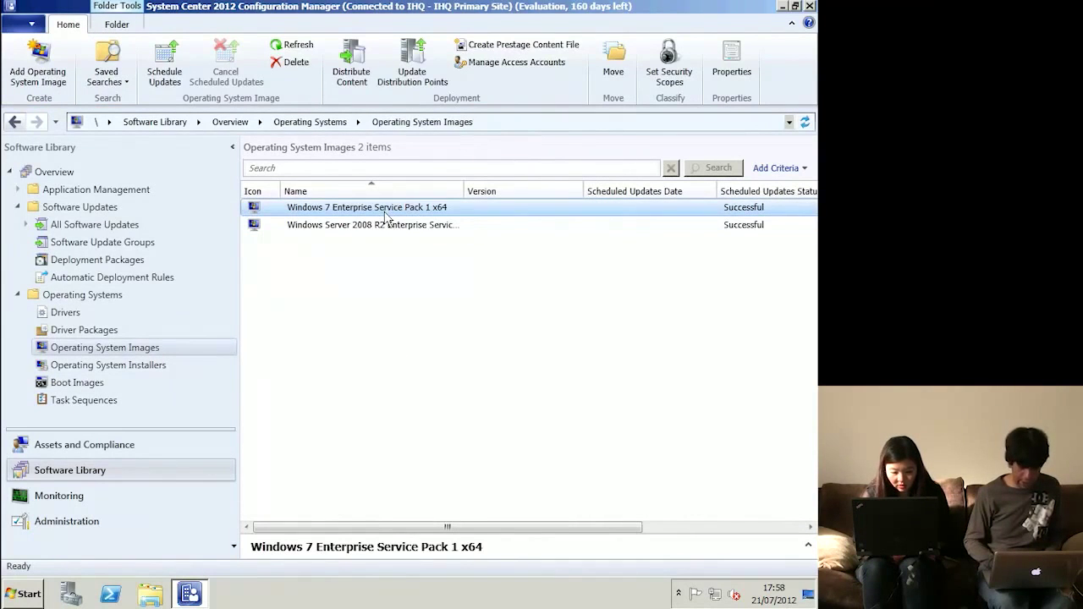
right_click(385, 217)
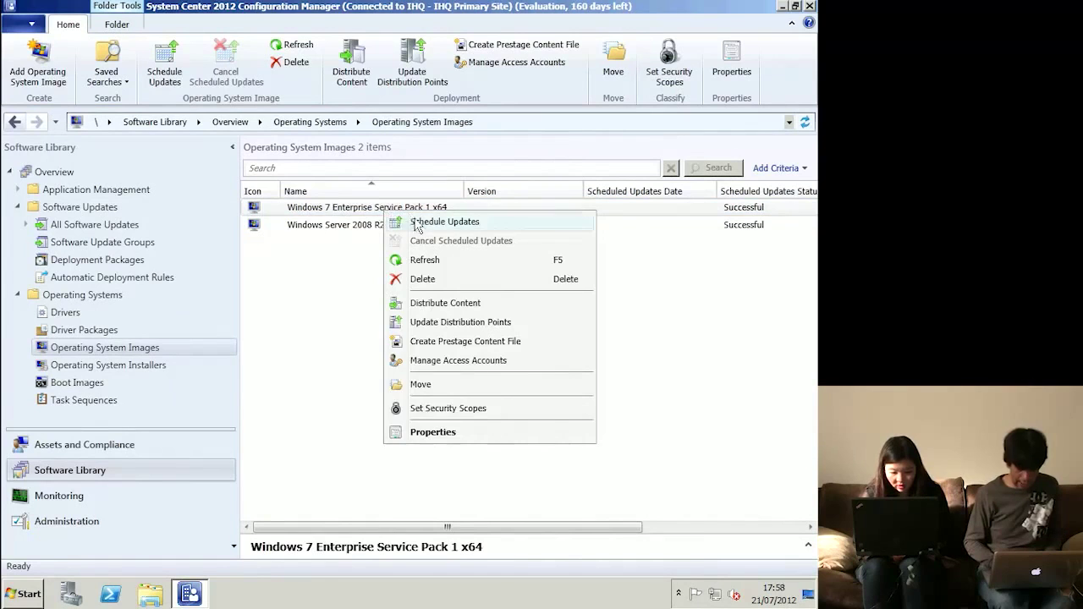
click(423, 222)
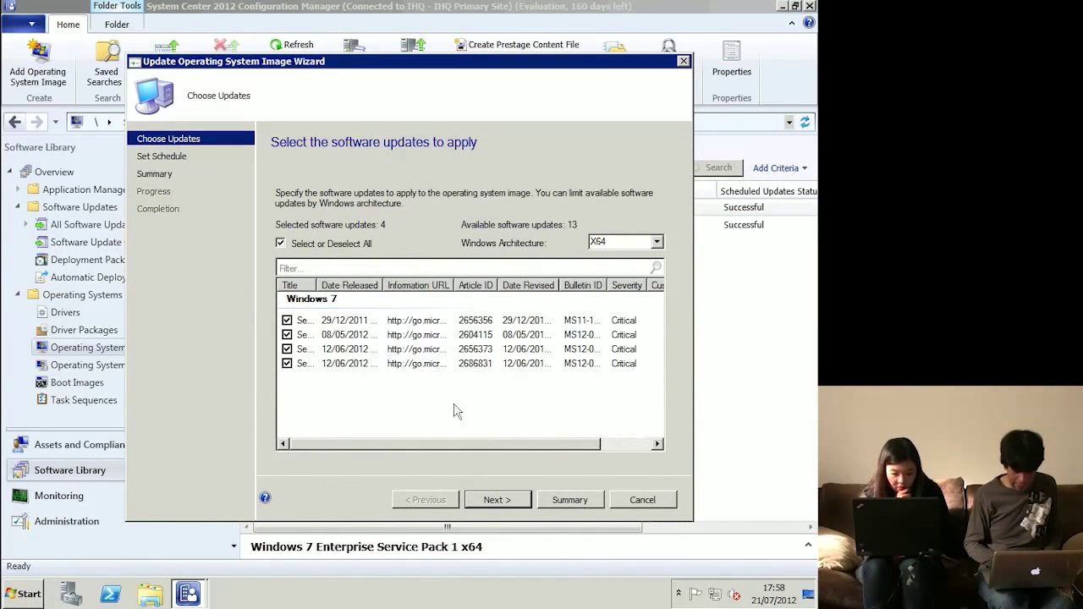
Accept the four selected updates with the As soon as possible schedule and finish the wizard
click(511, 501)
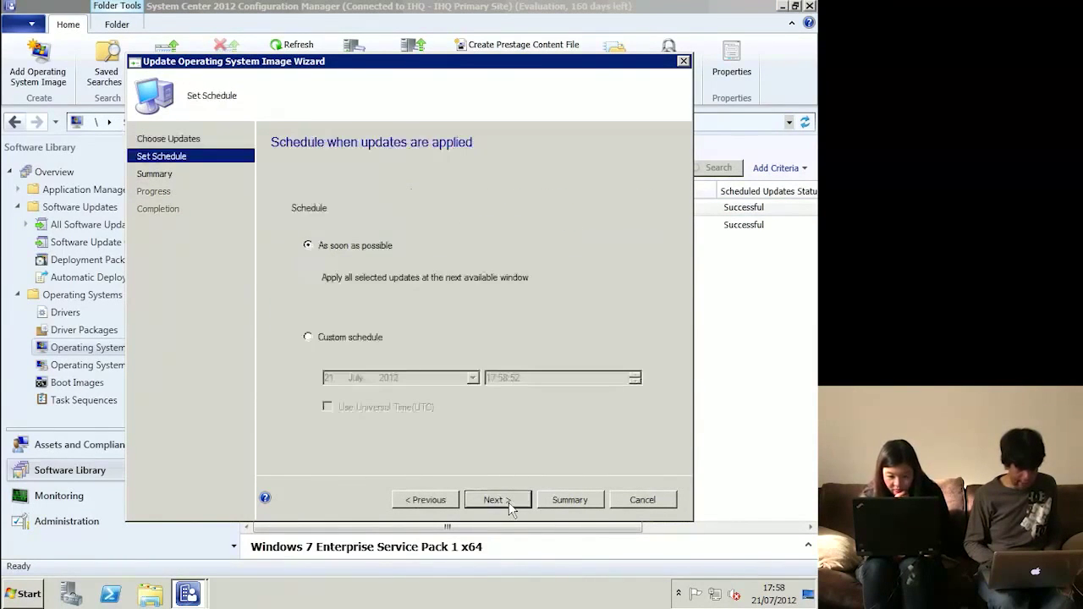
click(496, 501)
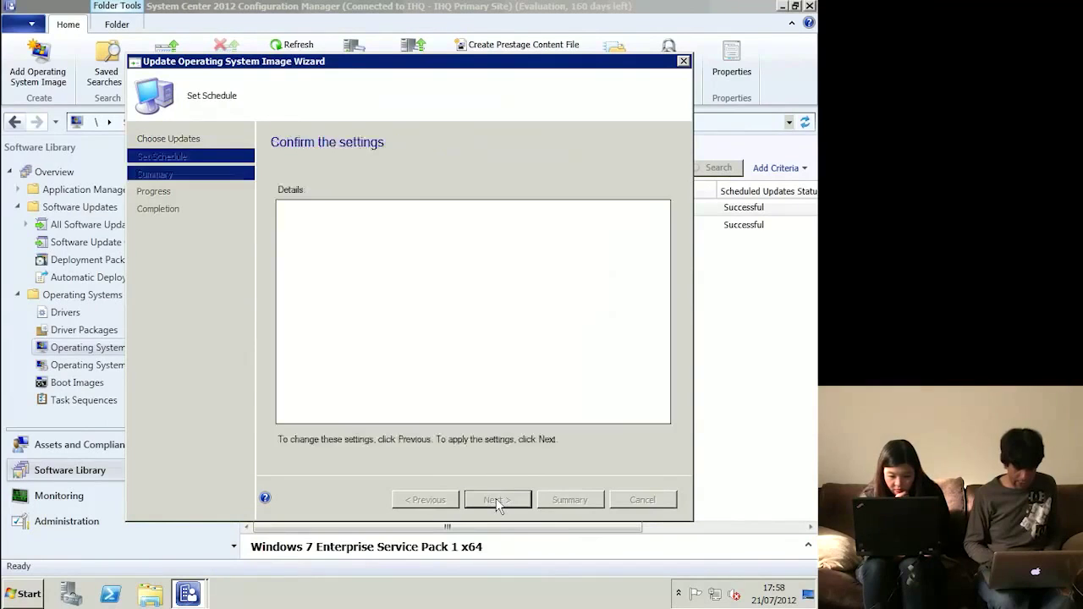
click(497, 501)
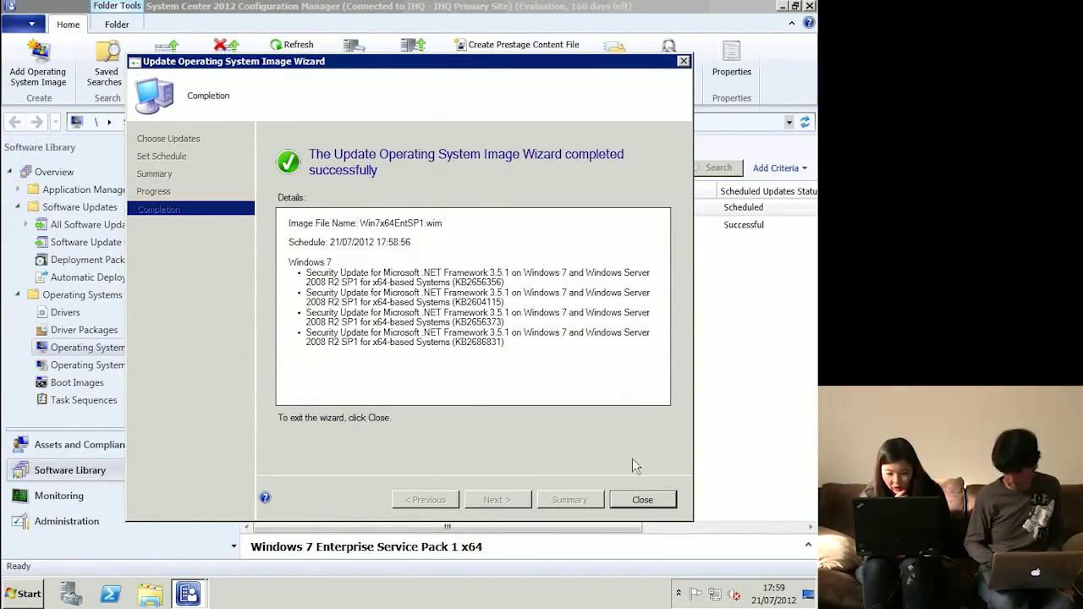
click(640, 501)
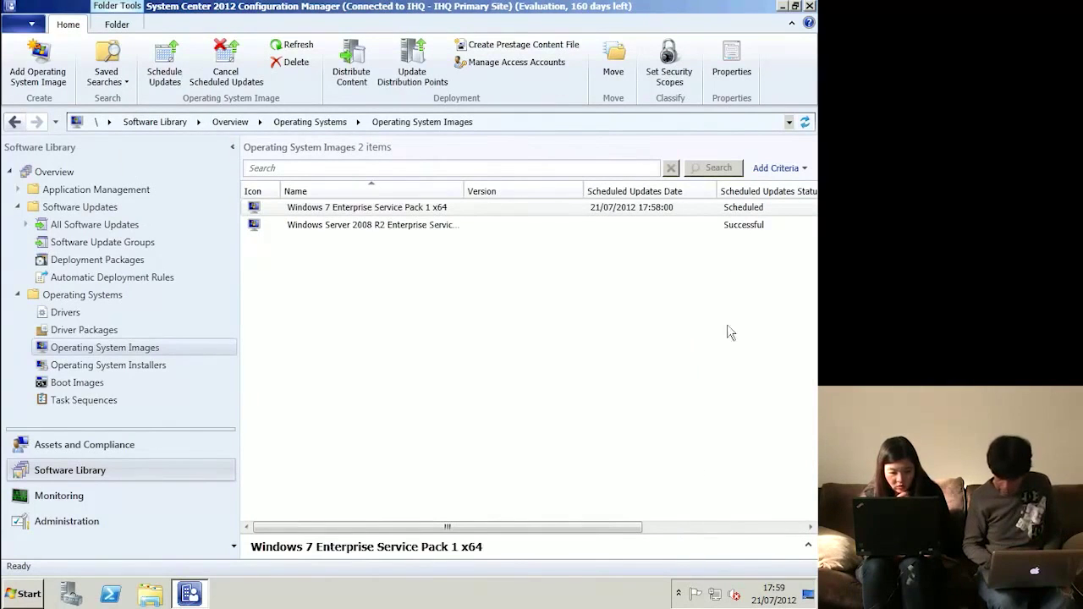
click(593, 531)
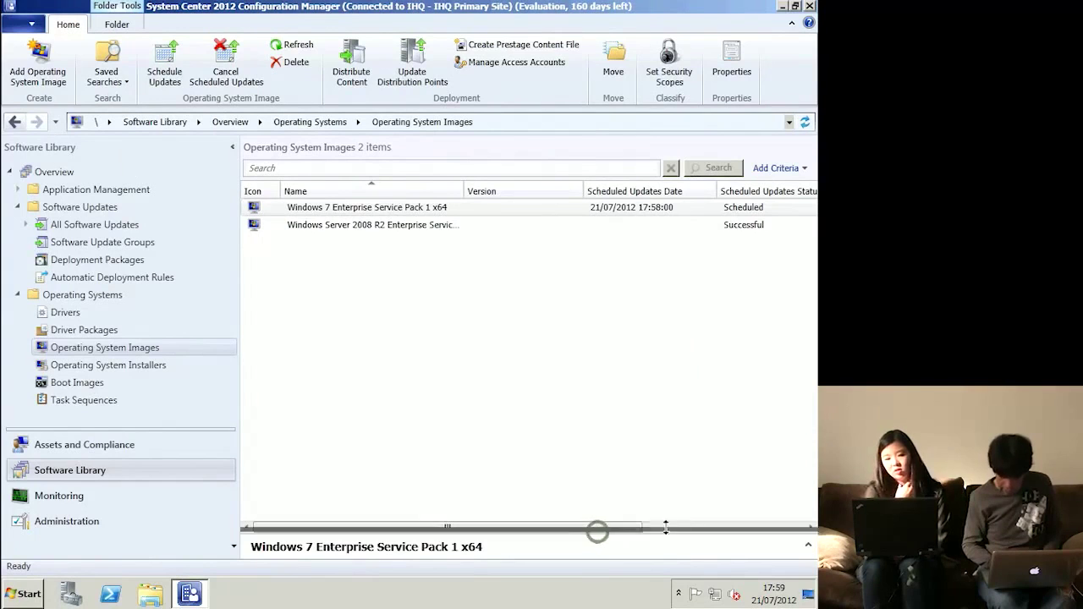
right_click(542, 427)
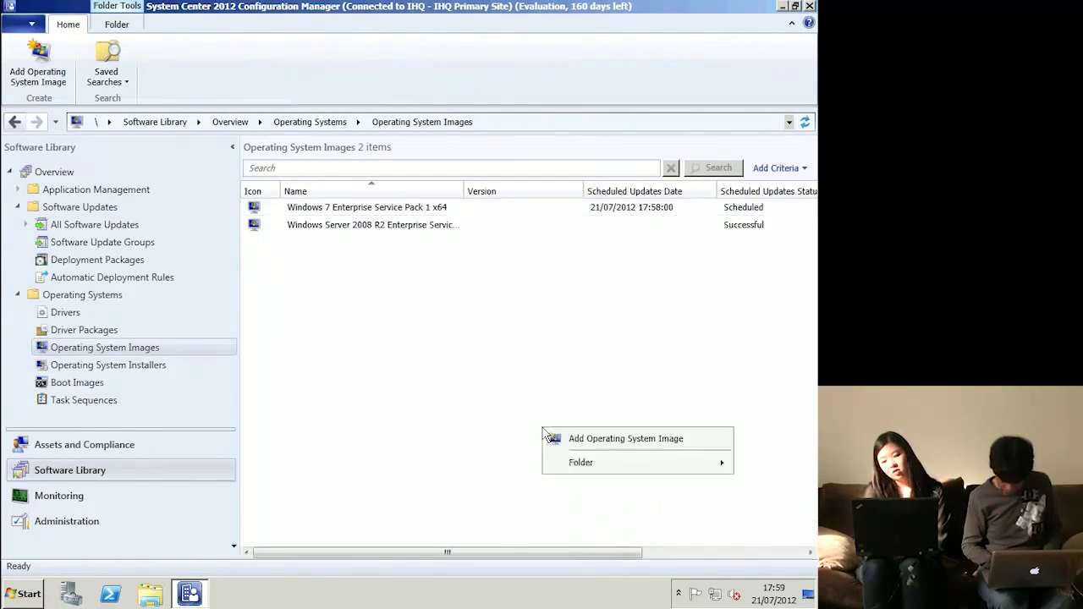
click(590, 463)
click(517, 314)
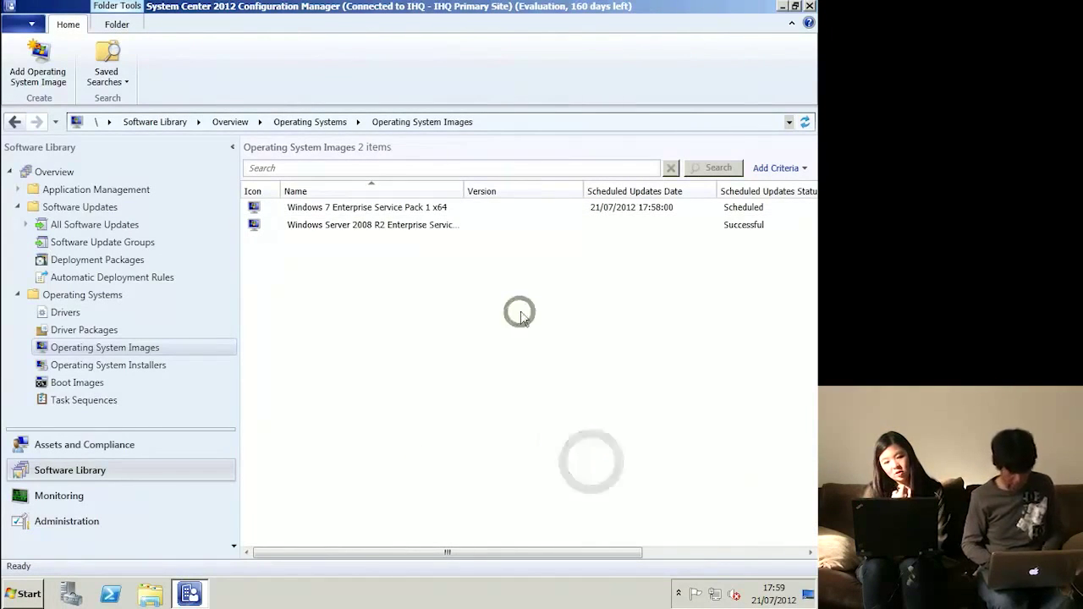
key(F5)
key(F5)
key(F5)
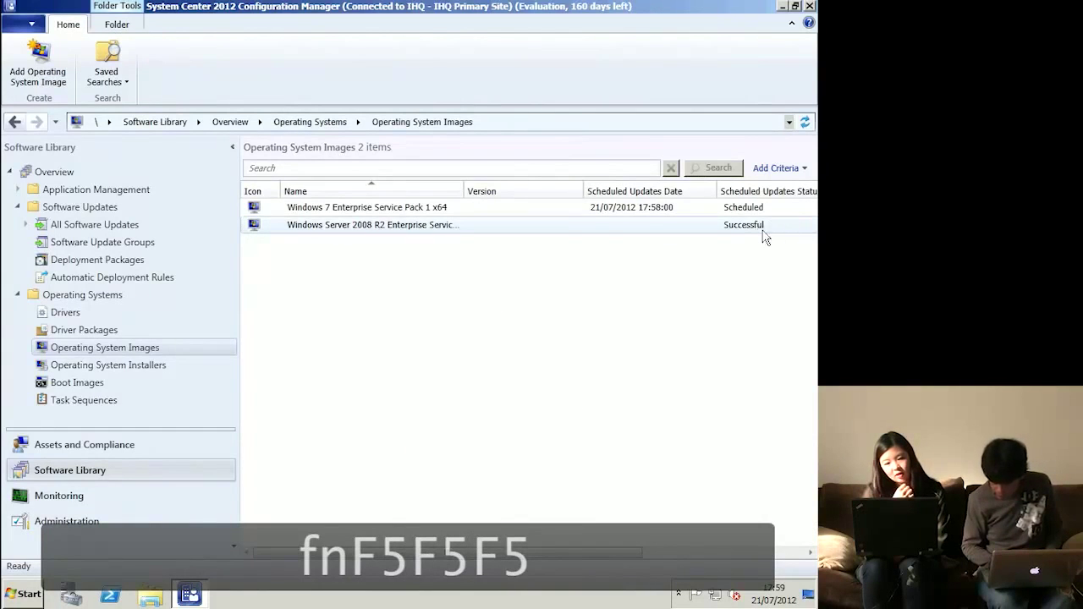
click(750, 209)
click(749, 224)
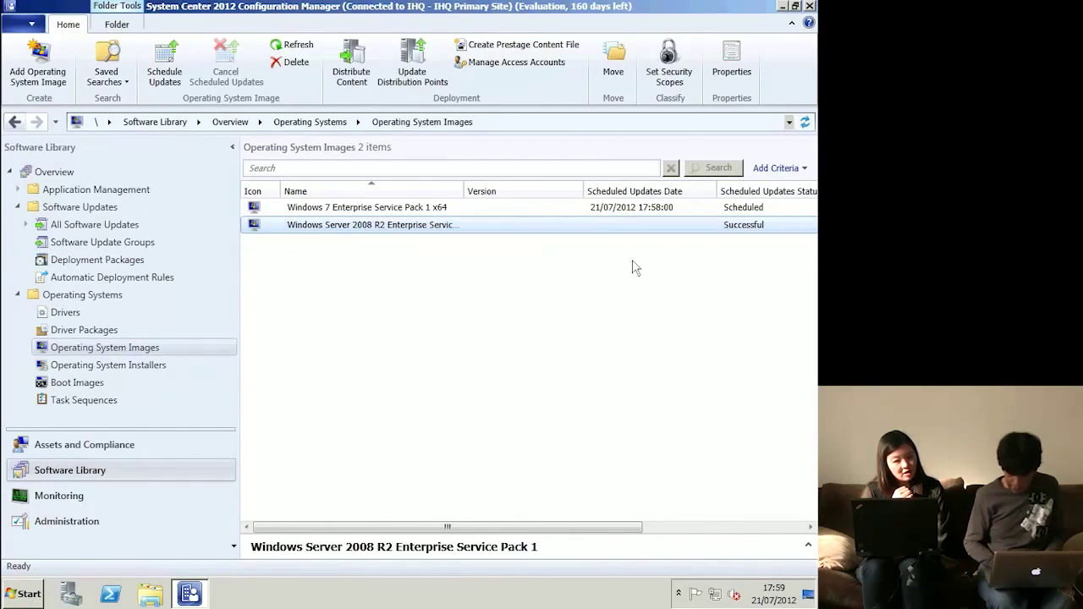
right_click(574, 214)
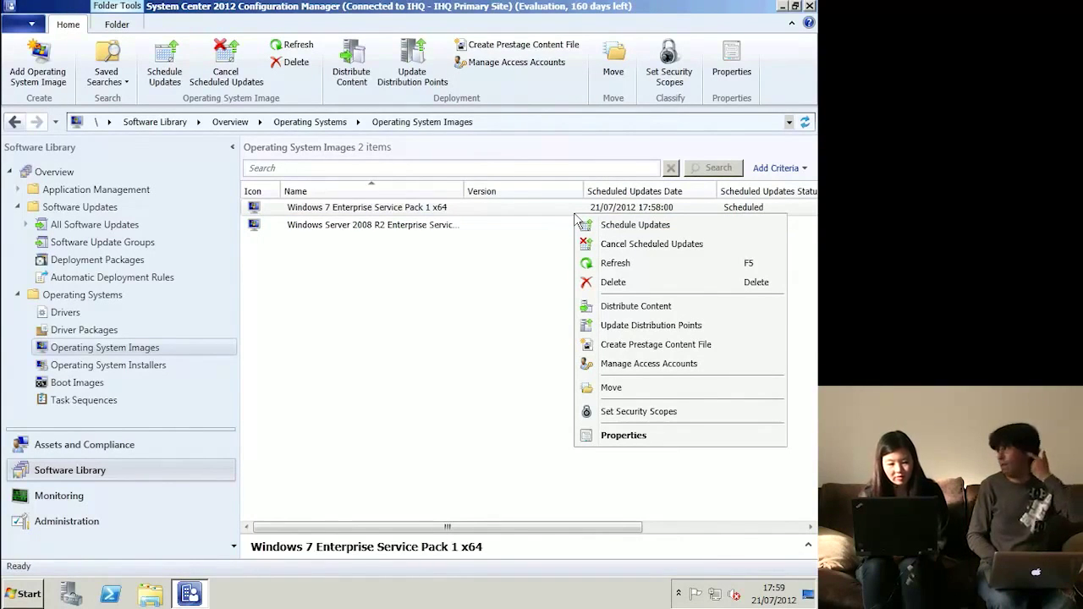
click(376, 372)
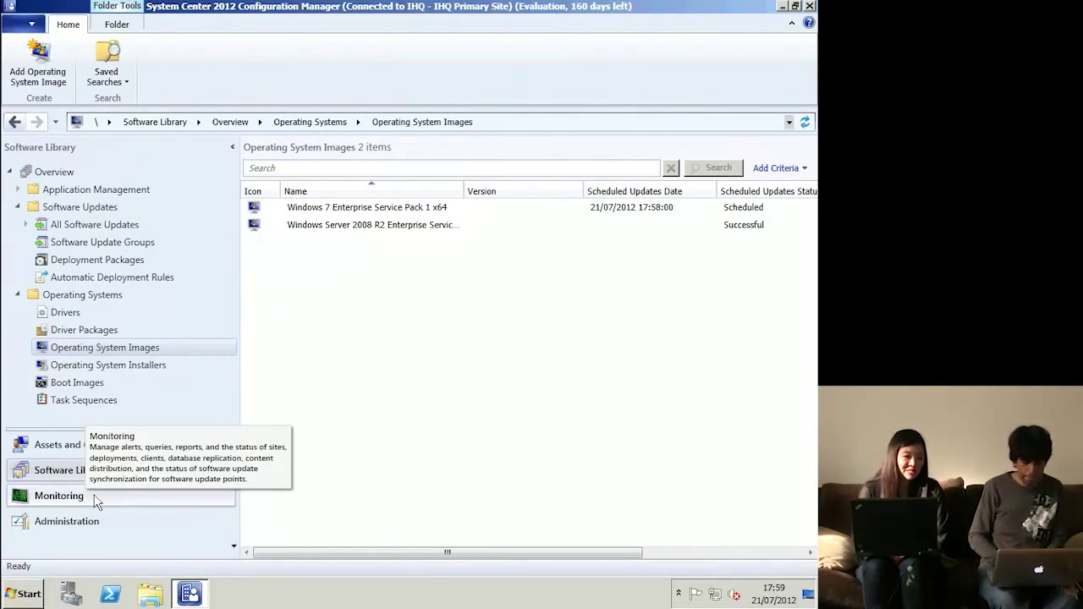
click(368, 393)
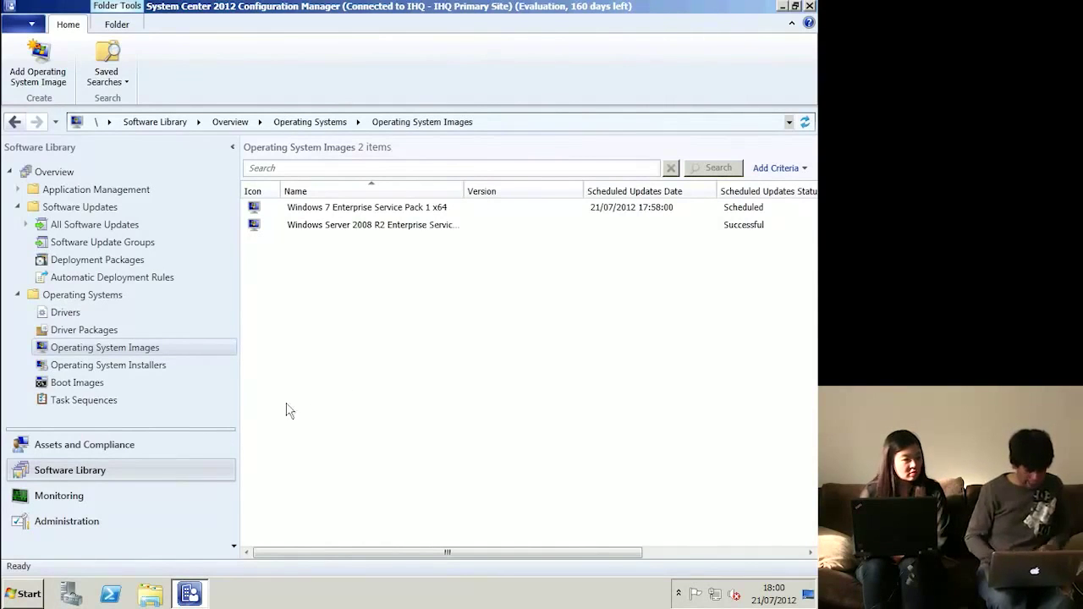
In Assets and Compliance, browse Devices, User Collections and Device Collections, then return to Devices
click(110, 442)
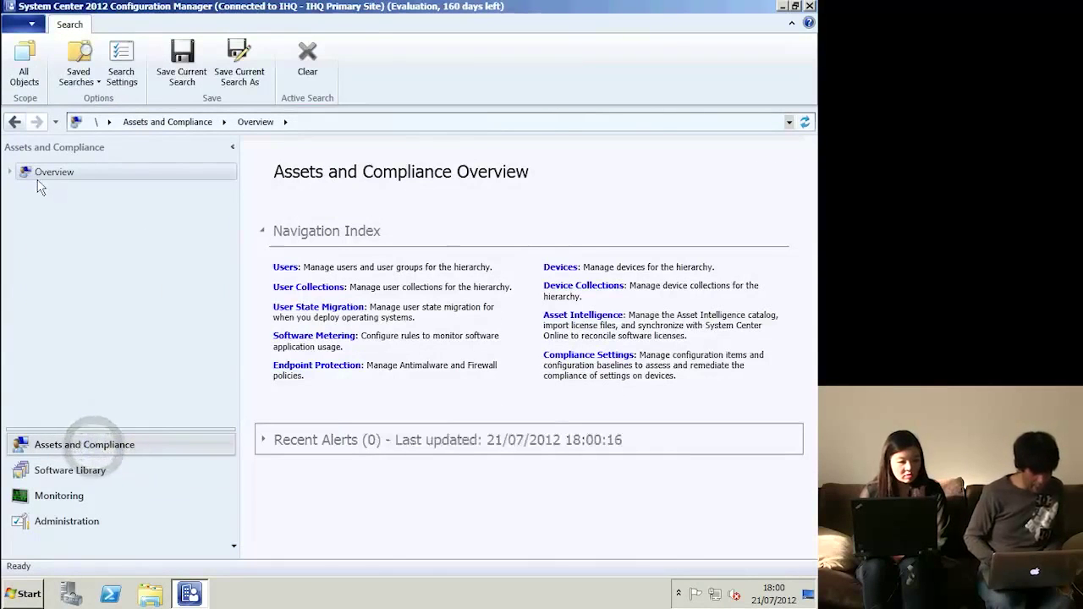
click(9, 172)
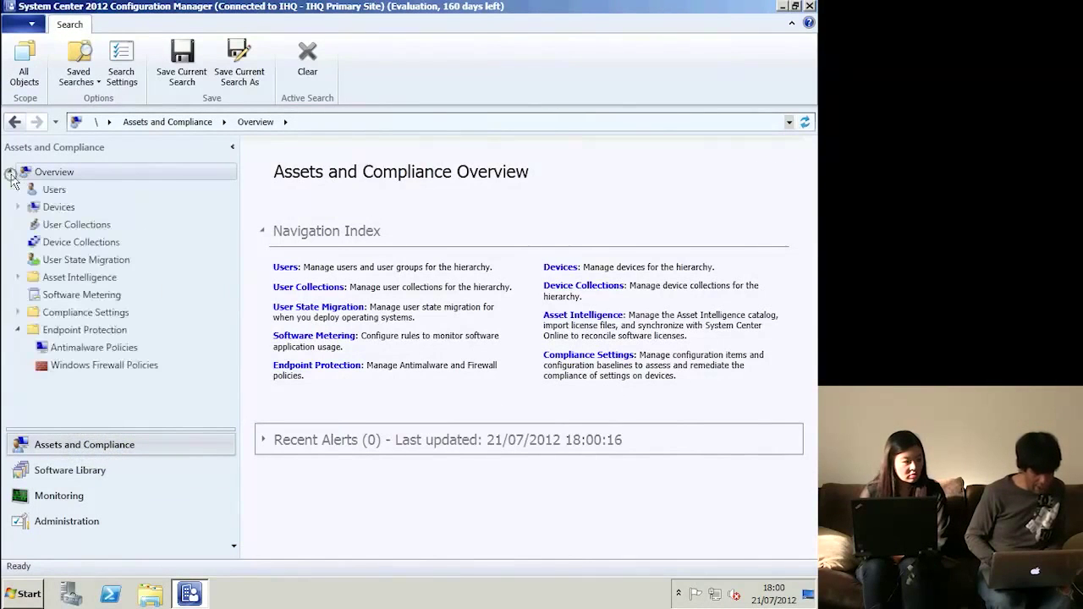
double_click(59, 208)
double_click(59, 208)
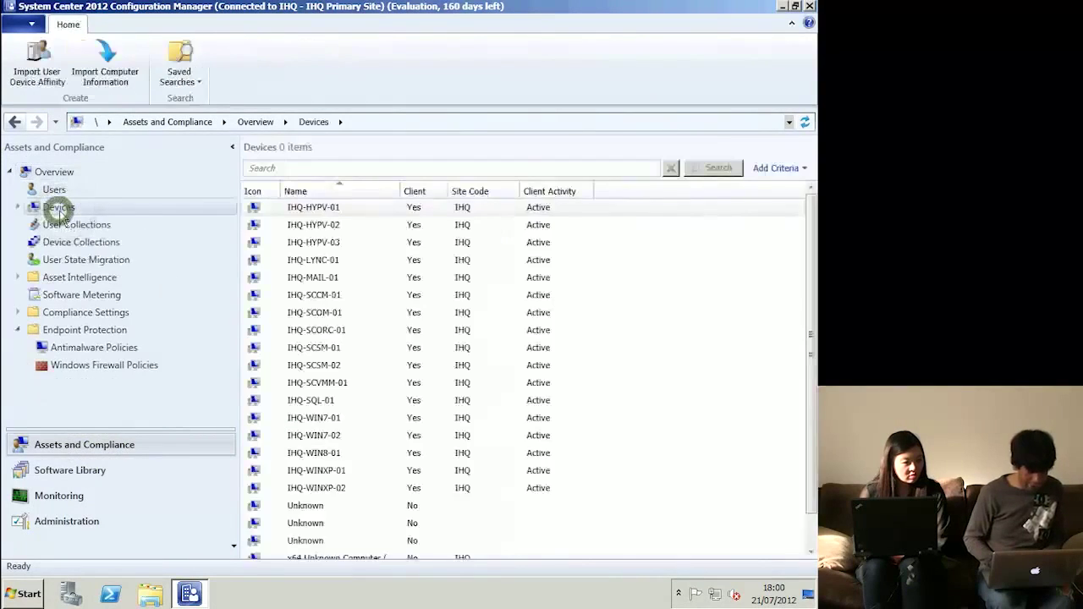
click(76, 224)
click(84, 243)
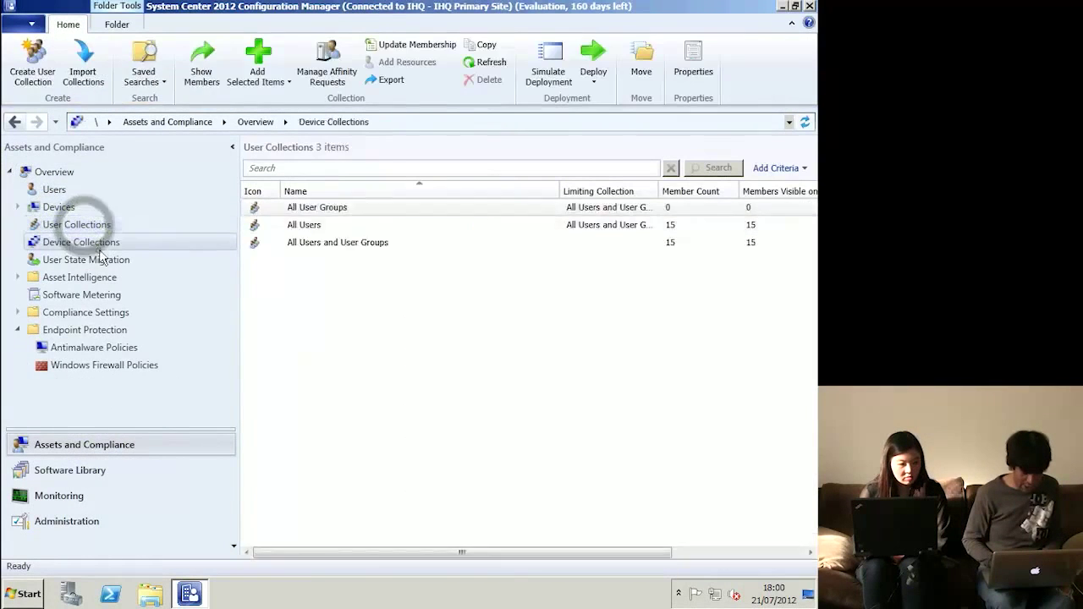
double_click(59, 207)
Select device IHQ-HYPV-03 and expand the Start options in its actions menu
click(379, 261)
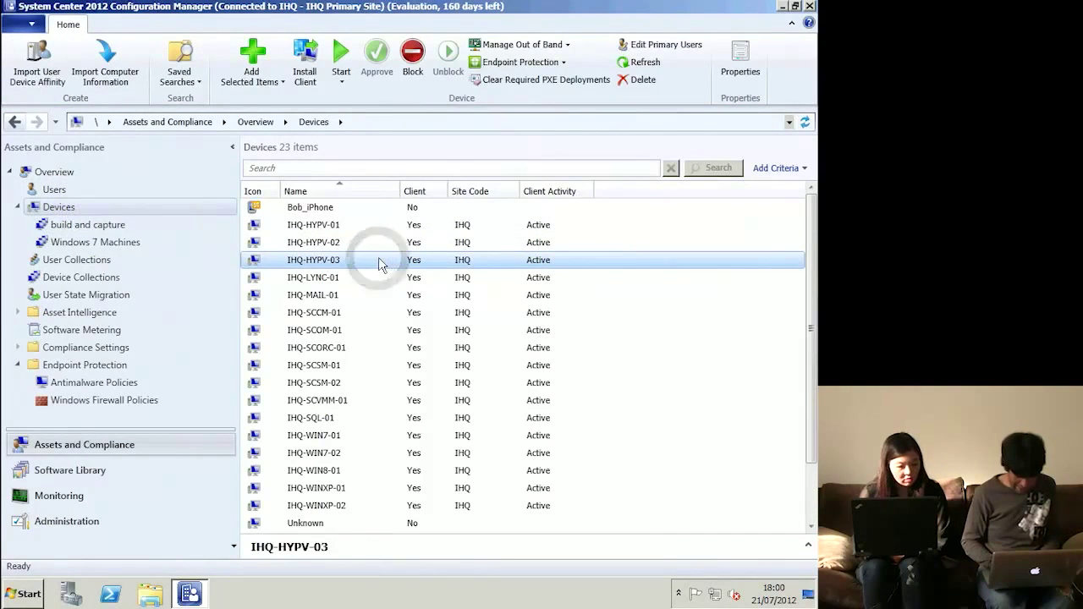
right_click(379, 264)
mouse_move(508, 311)
click(468, 312)
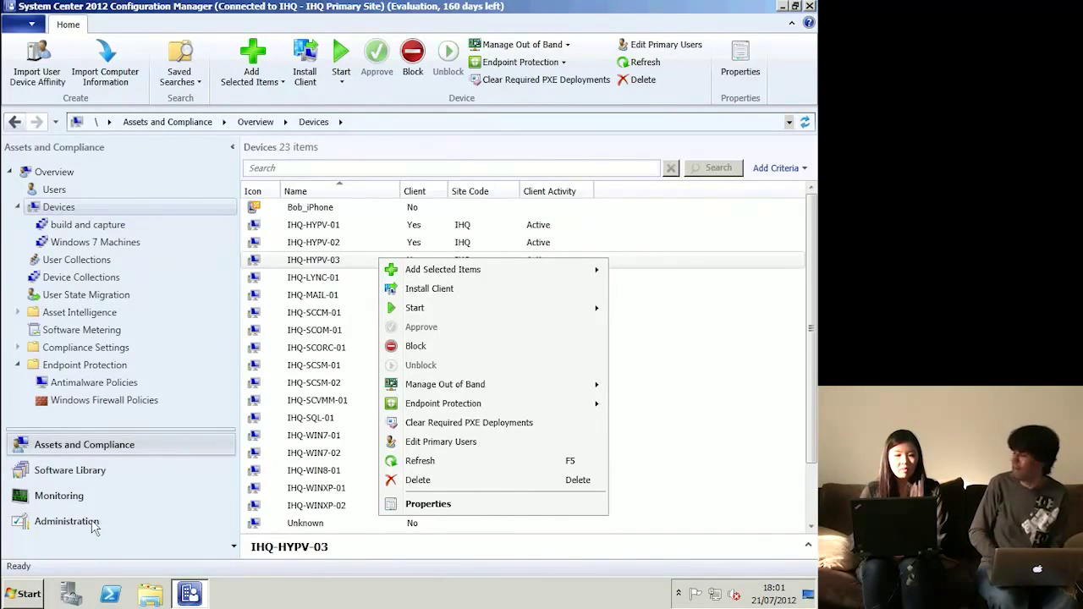
Go from Administration to the Monitoring workspace overview
click(93, 526)
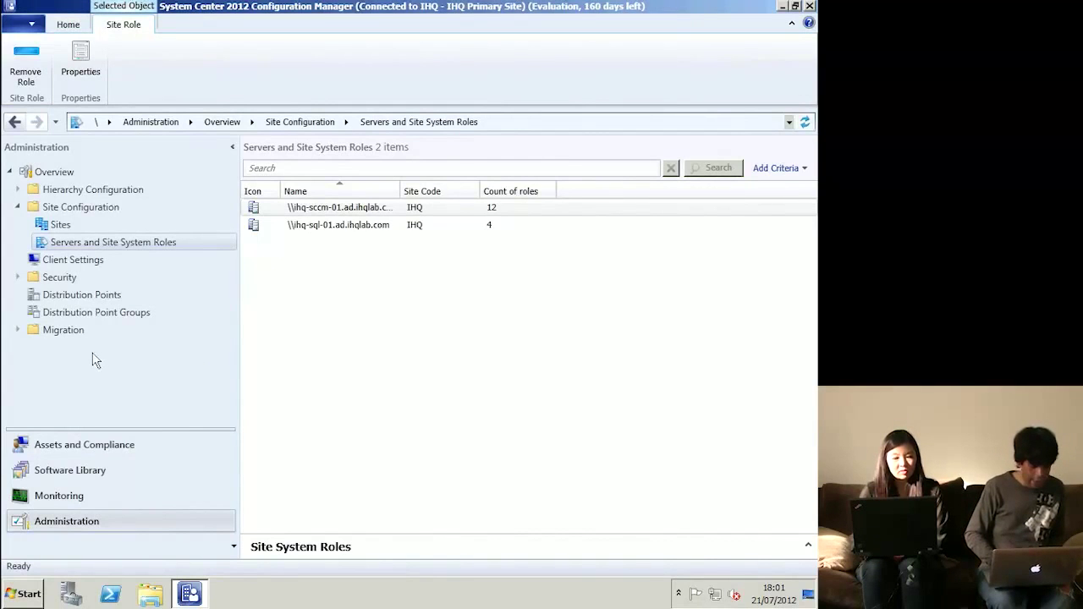
click(68, 493)
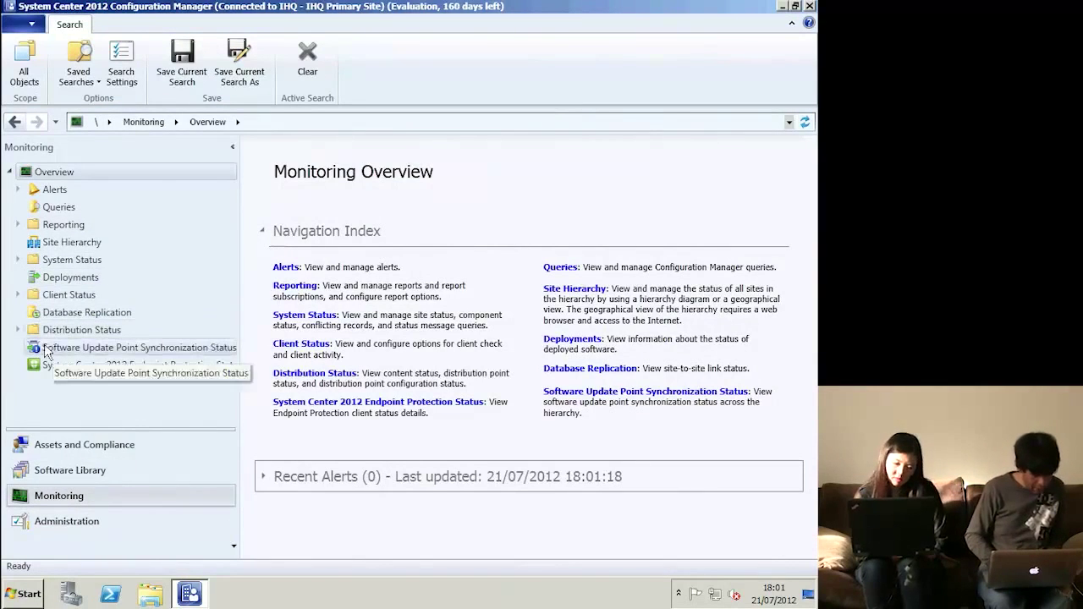
Scroll through the 68 Component Status entries under System Status, then open Reporting
double_click(53, 263)
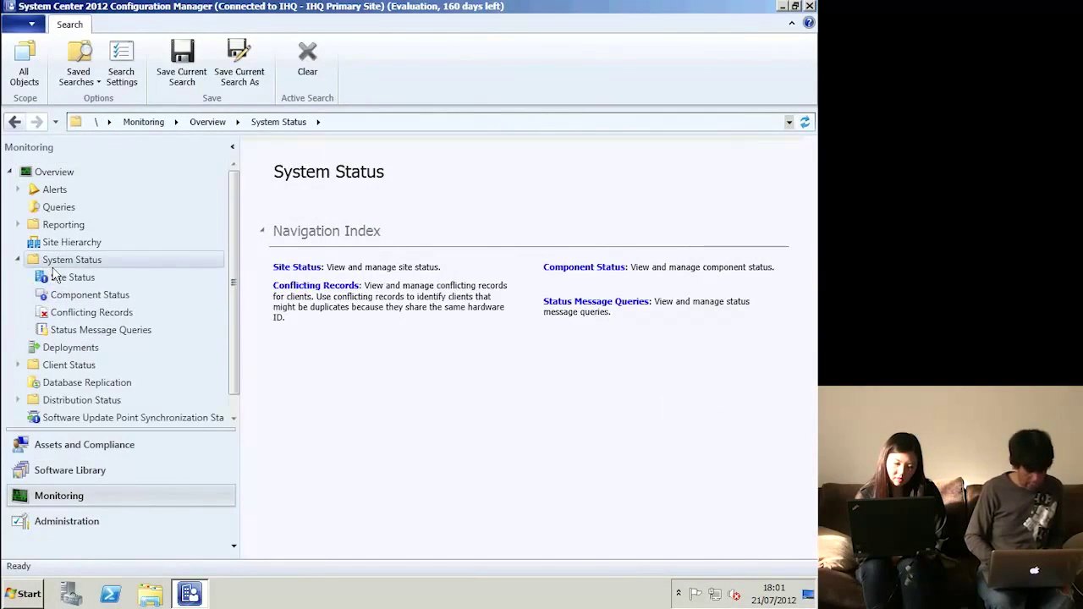
double_click(53, 265)
double_click(53, 265)
click(68, 294)
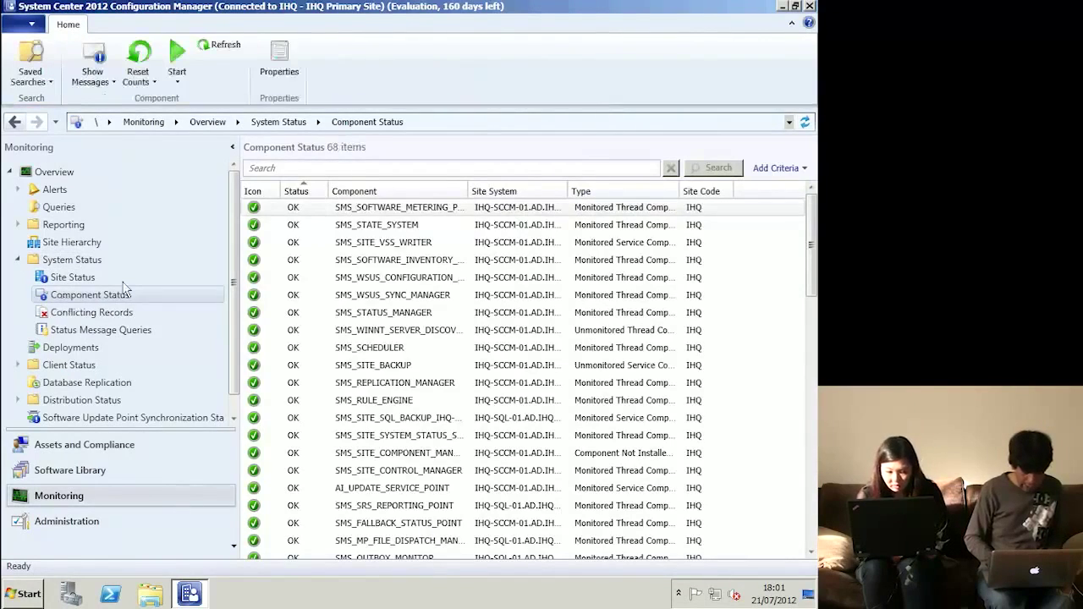
scroll(309, 411, down, 10)
scroll(302, 424, down, 8)
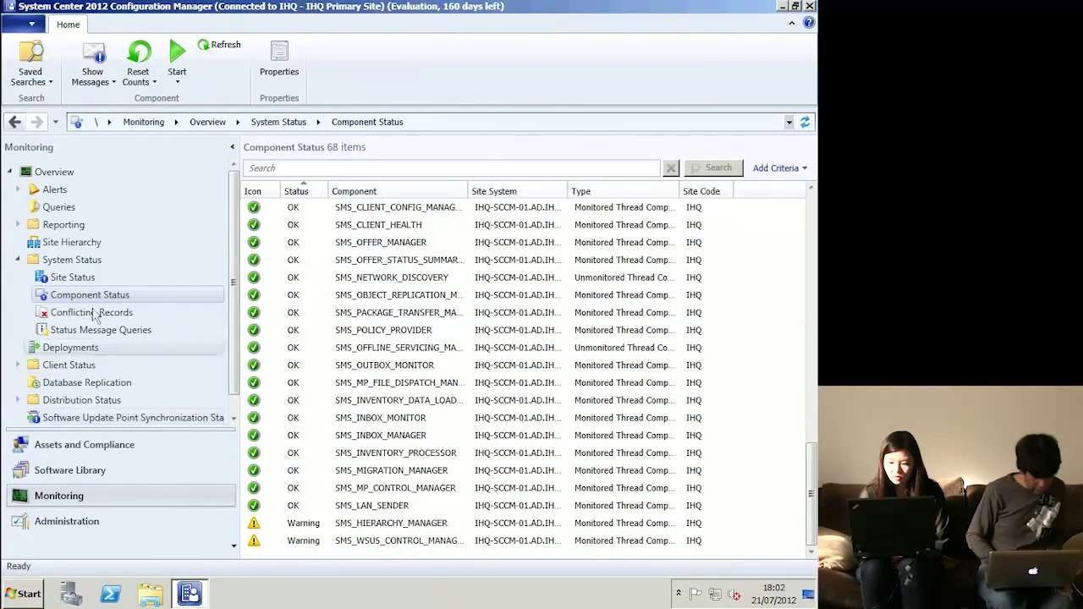
click(69, 225)
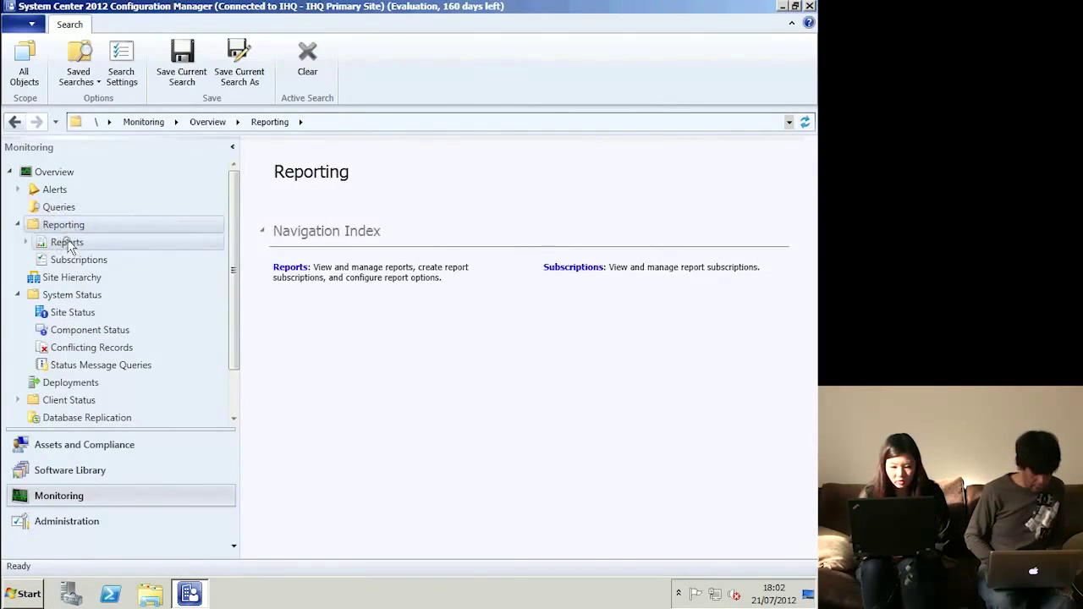
Under Reports, look at the Hardware - Disk folder, then list the nine Operating System reports
click(66, 242)
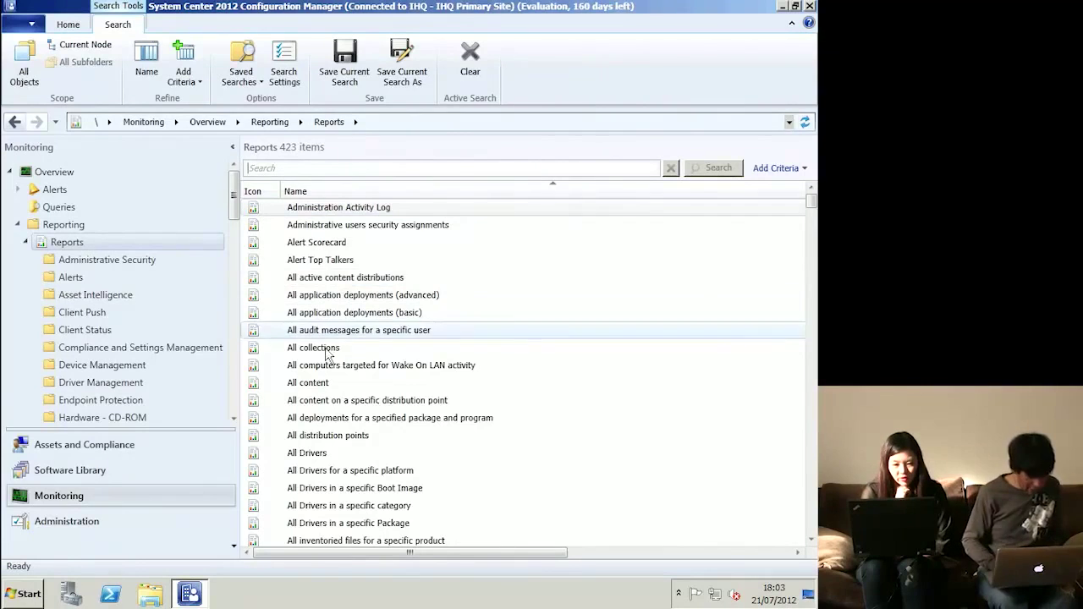
scroll(127, 320, down, 2)
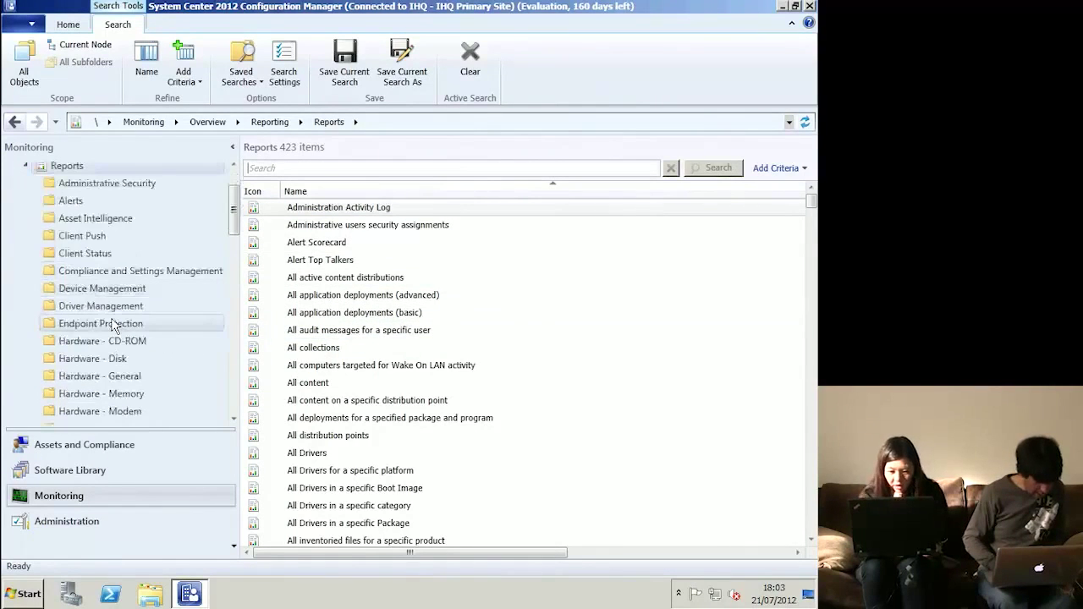
click(92, 360)
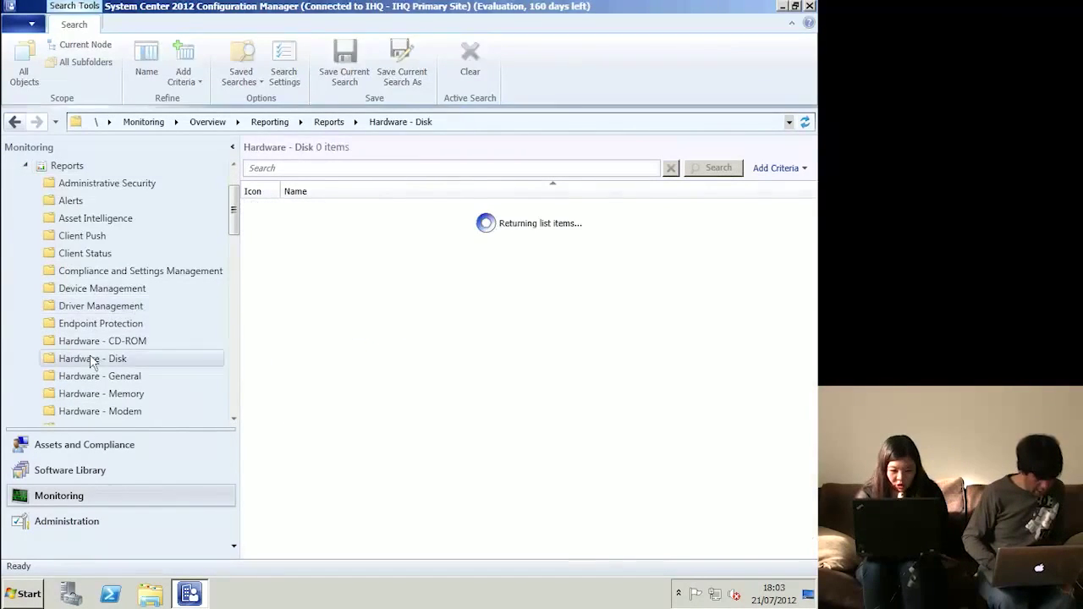
scroll(91, 362, down, 6)
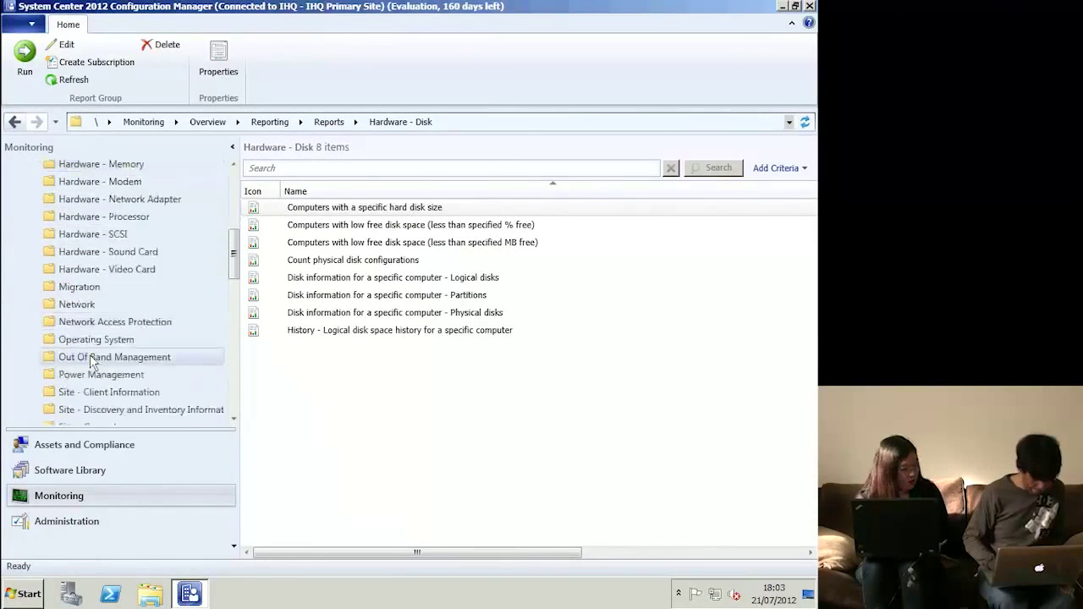
scroll(92, 363, down, 3)
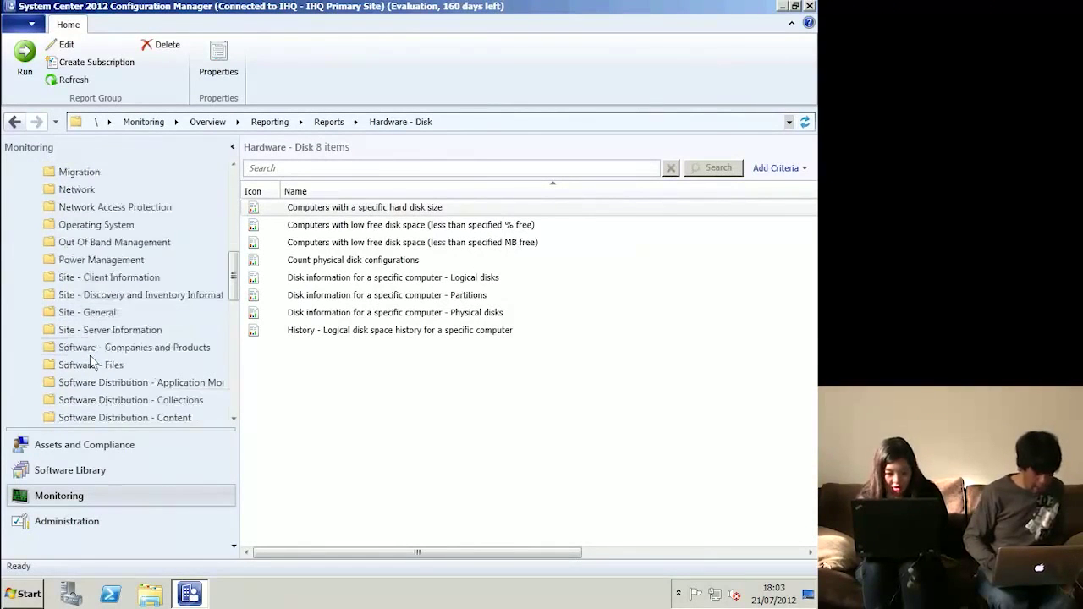
scroll(97, 362, down, 1)
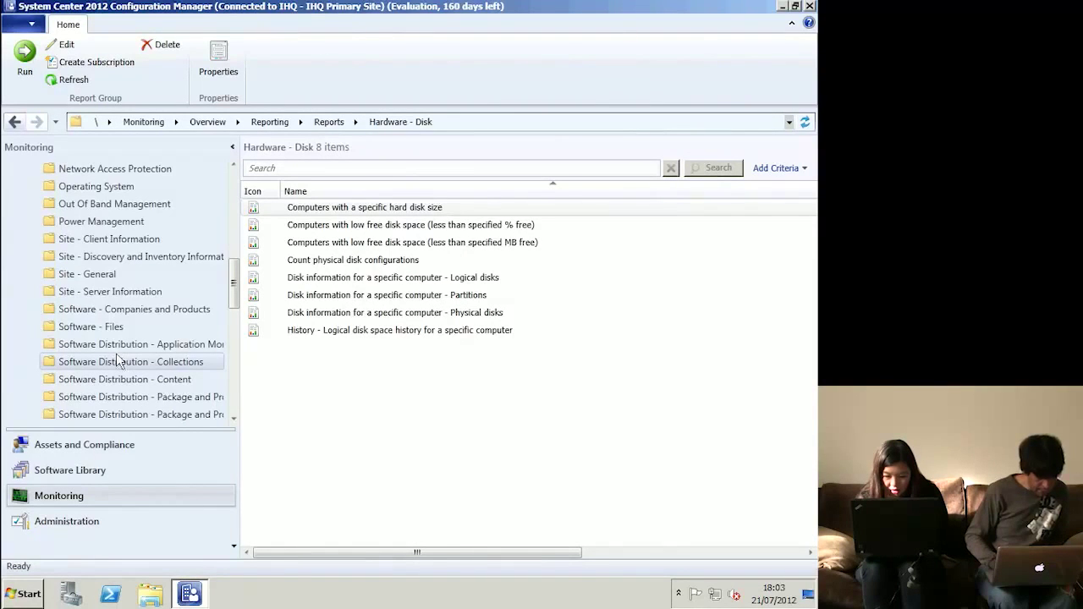
click(120, 194)
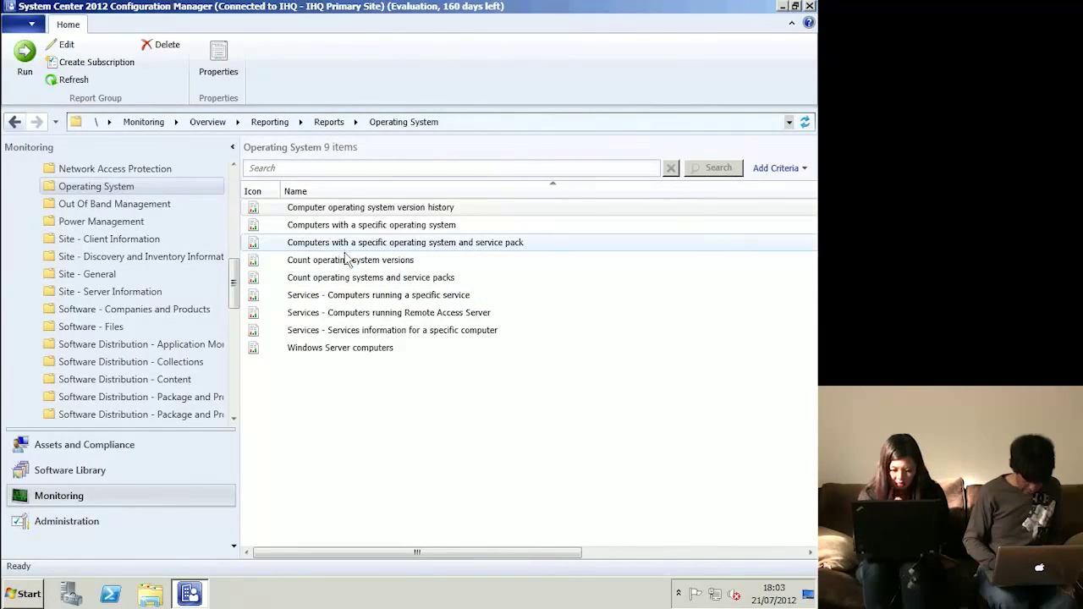
double_click(332, 282)
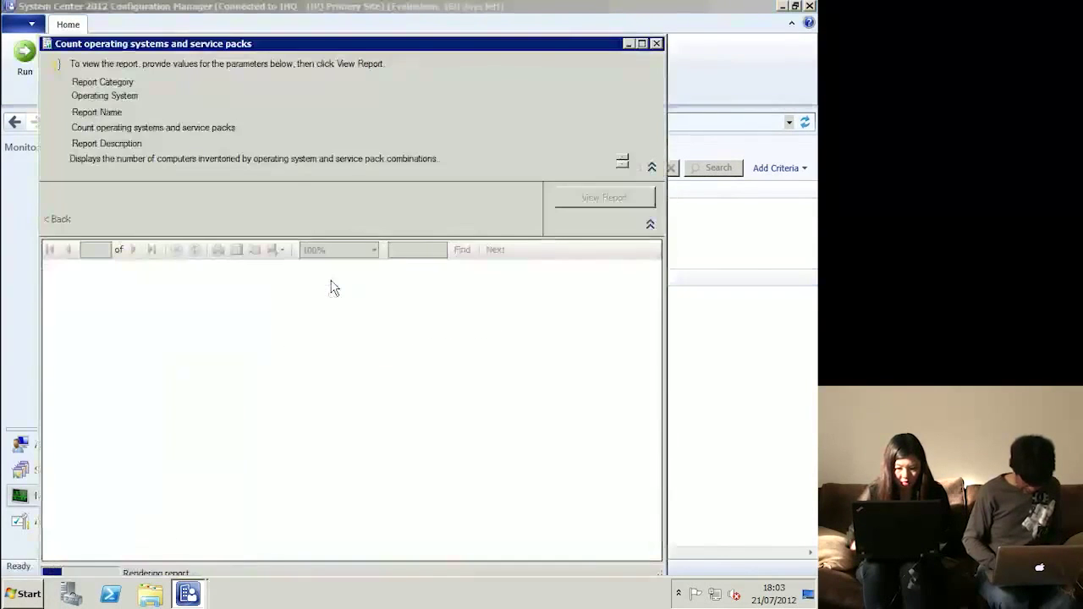
drag(260, 49, 285, 25)
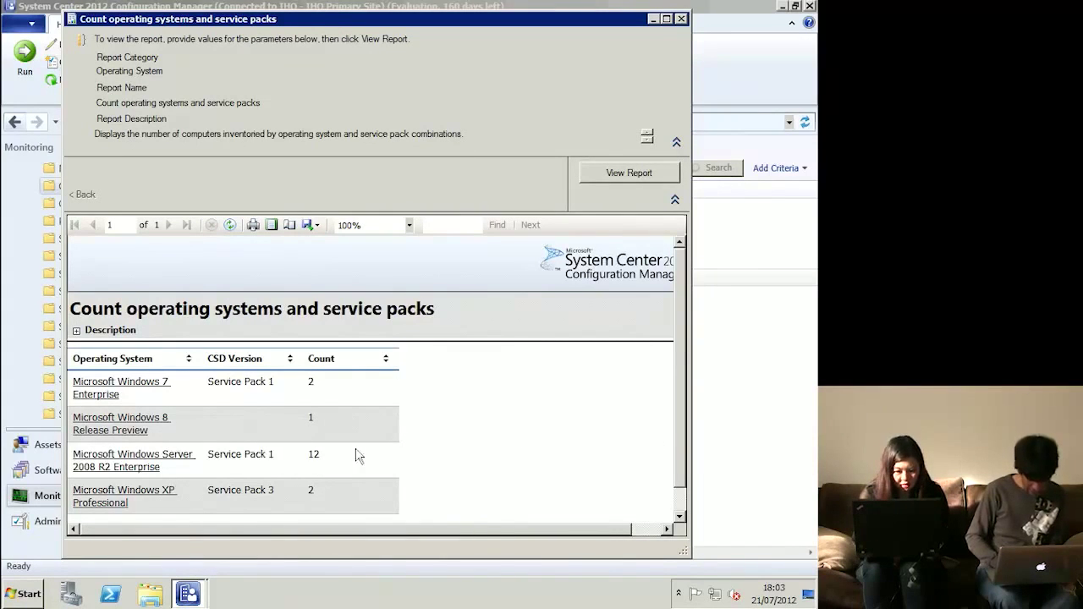
click(136, 461)
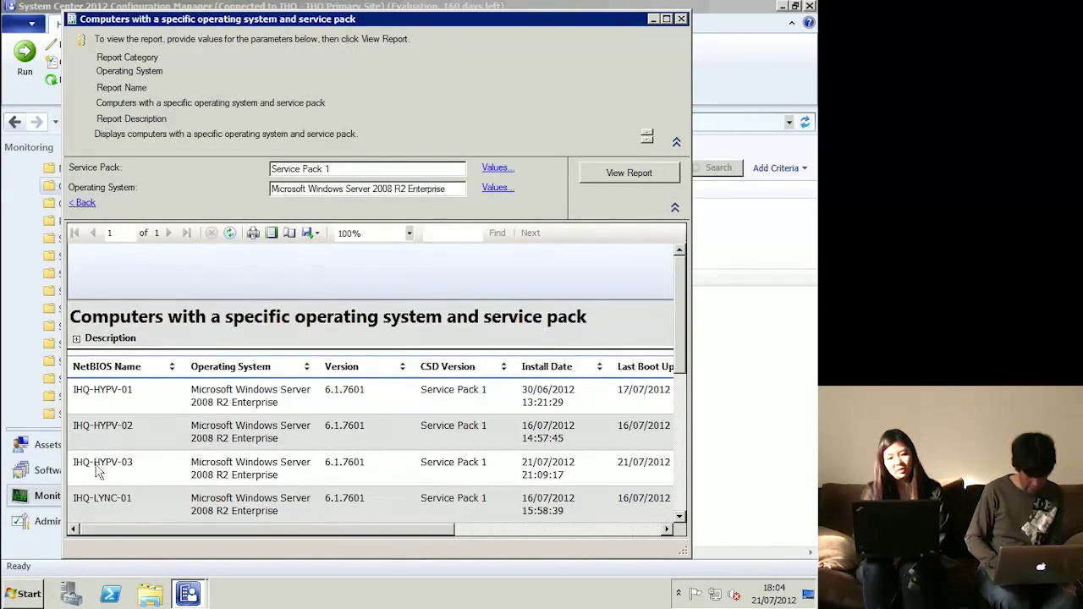
scroll(276, 464, down, 6)
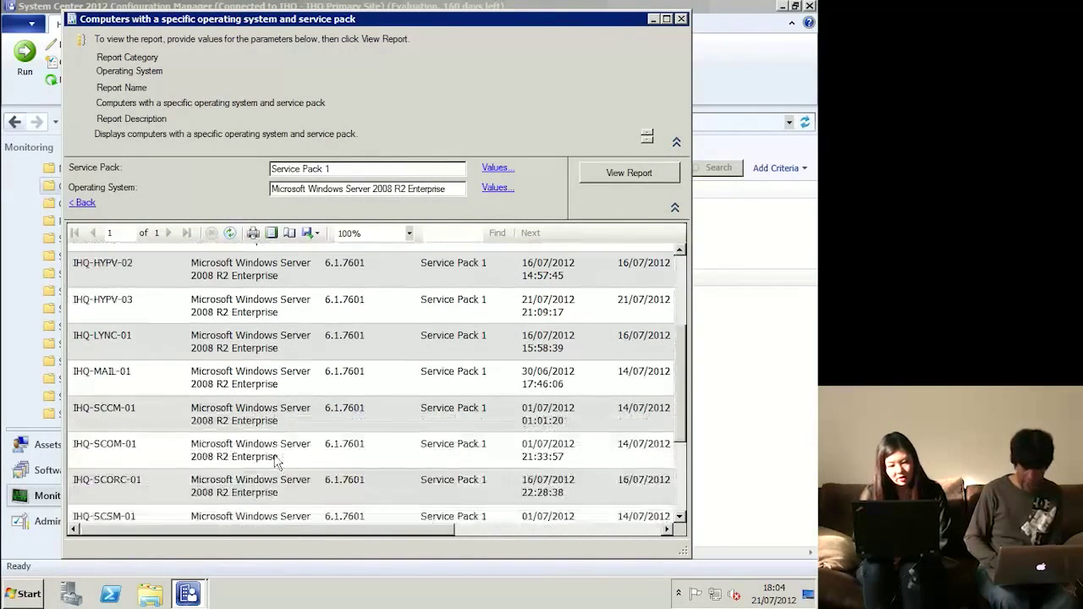
scroll(276, 464, down, 1)
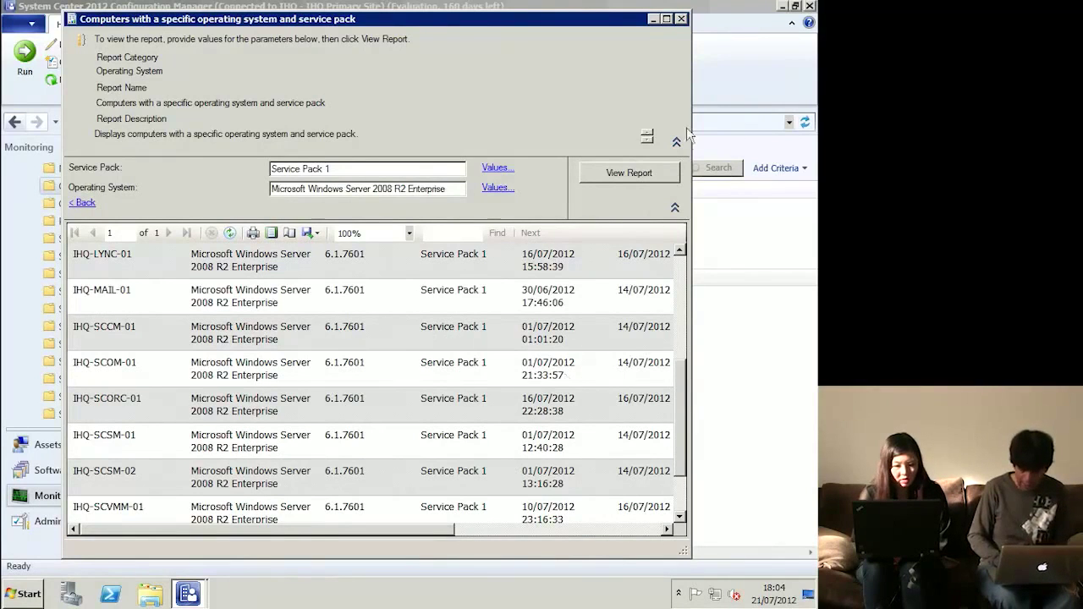
click(682, 19)
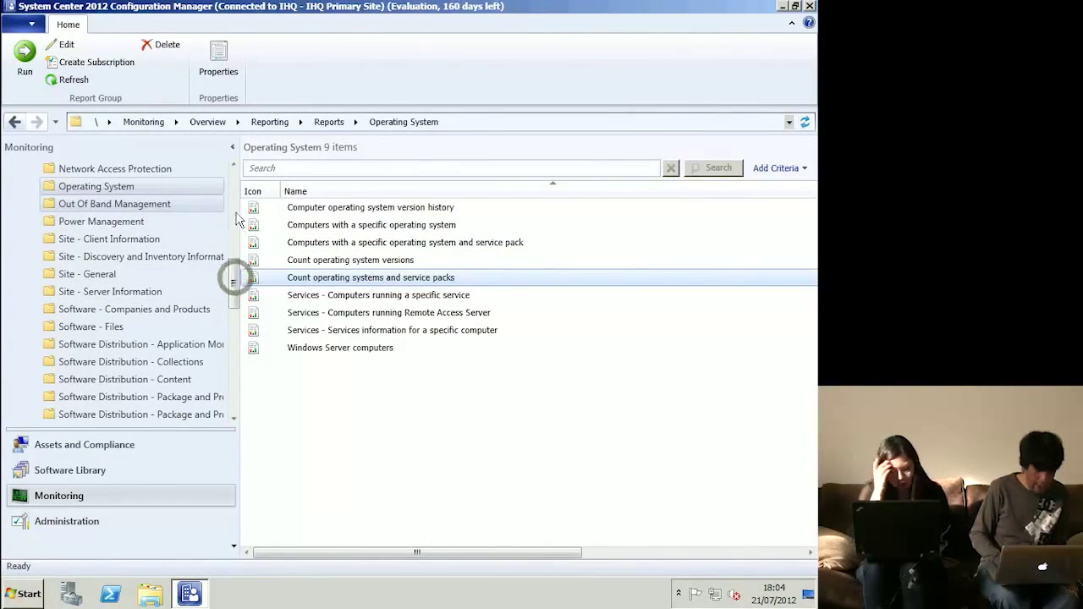
View the Client Status reports, collapse the Reports folders, and return to Administration
drag(235, 276, 234, 218)
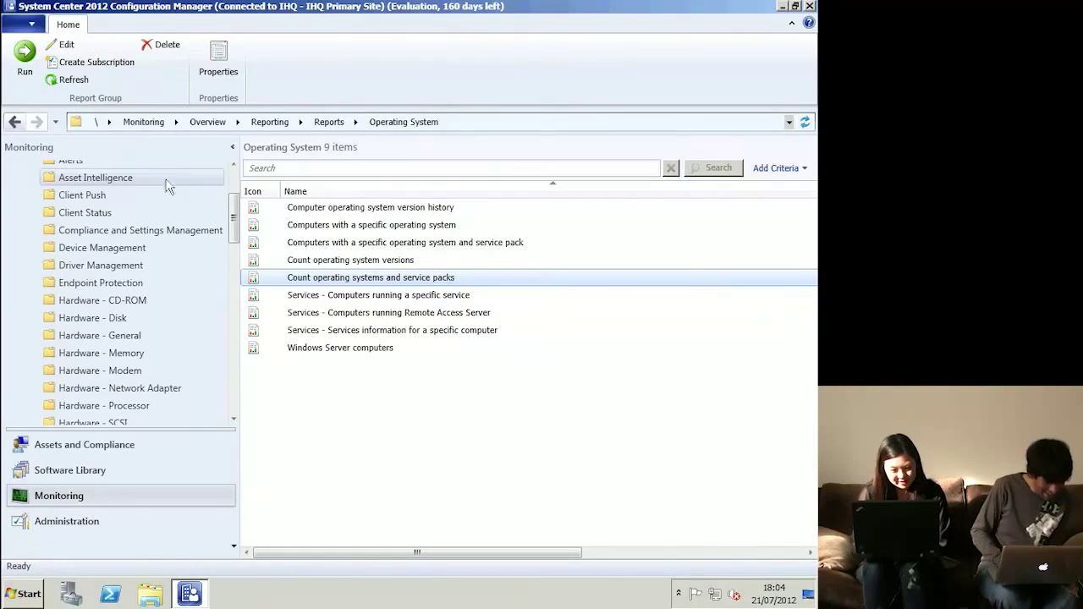
click(106, 216)
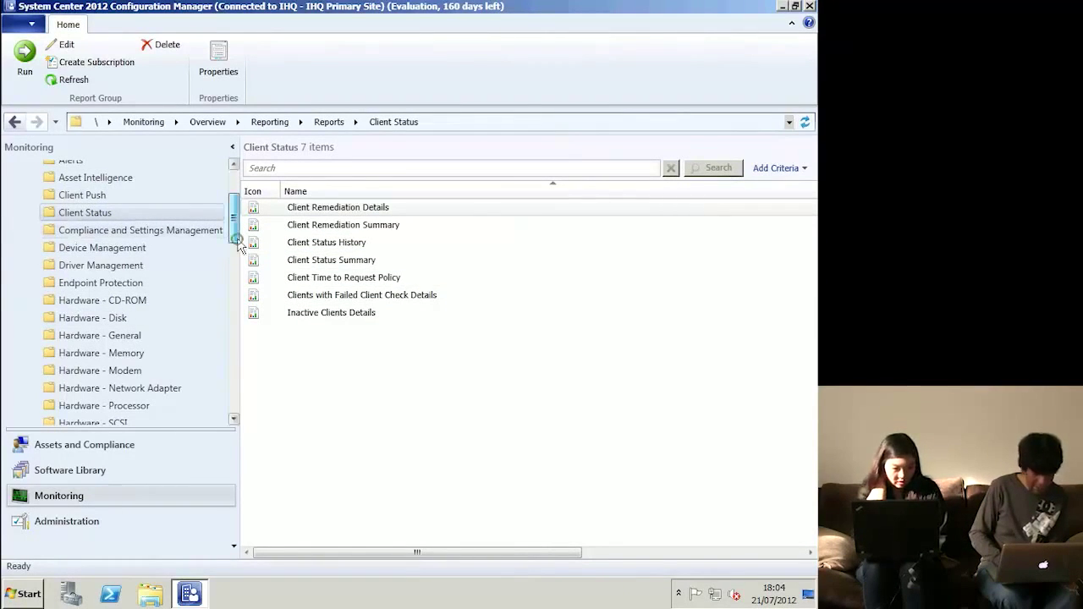
drag(233, 240, 234, 217)
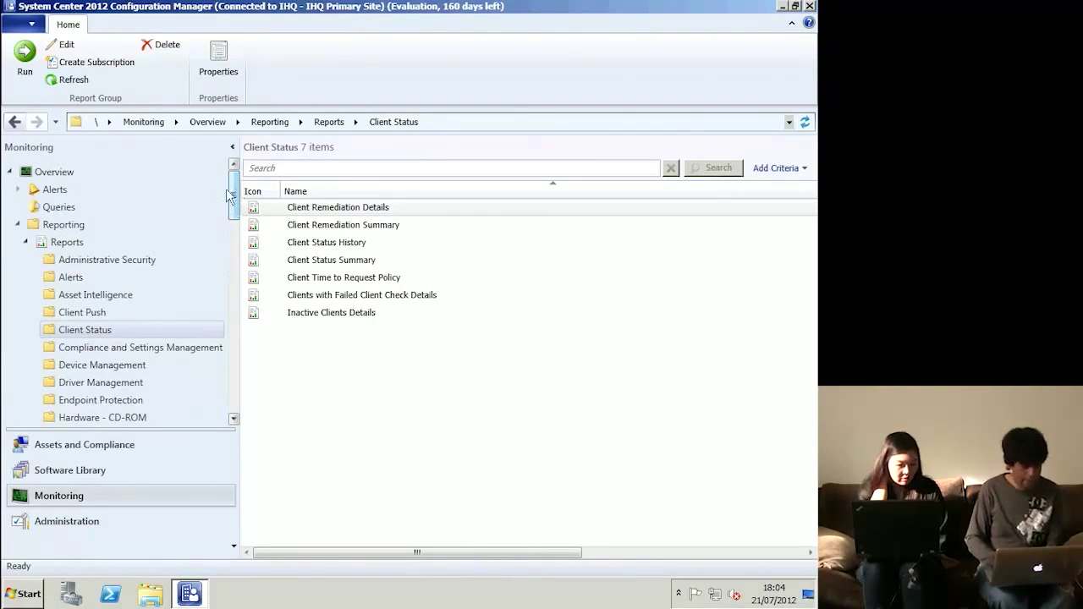
click(26, 243)
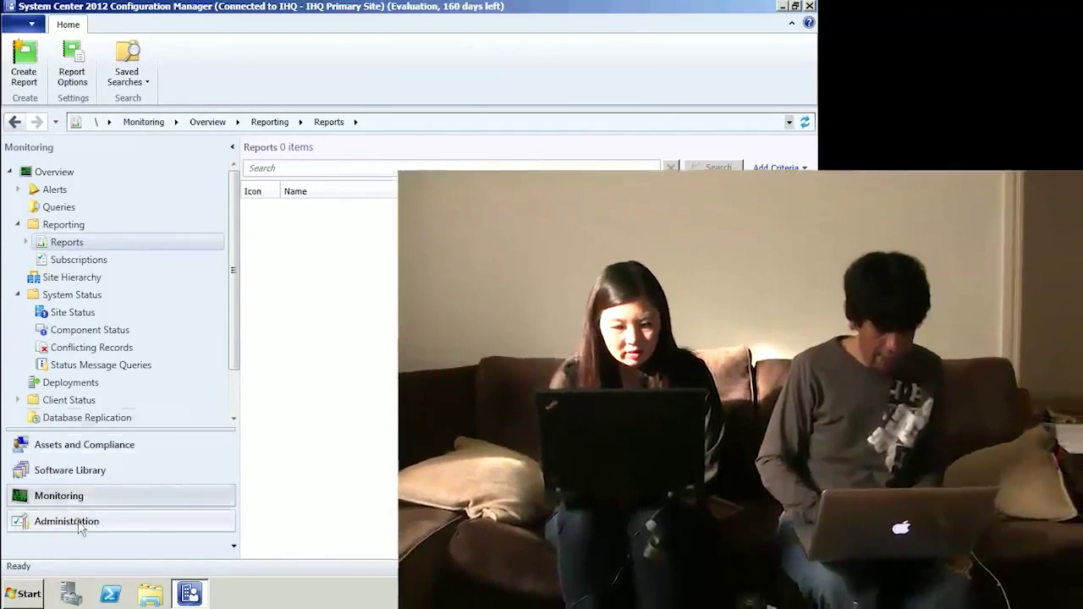
click(80, 519)
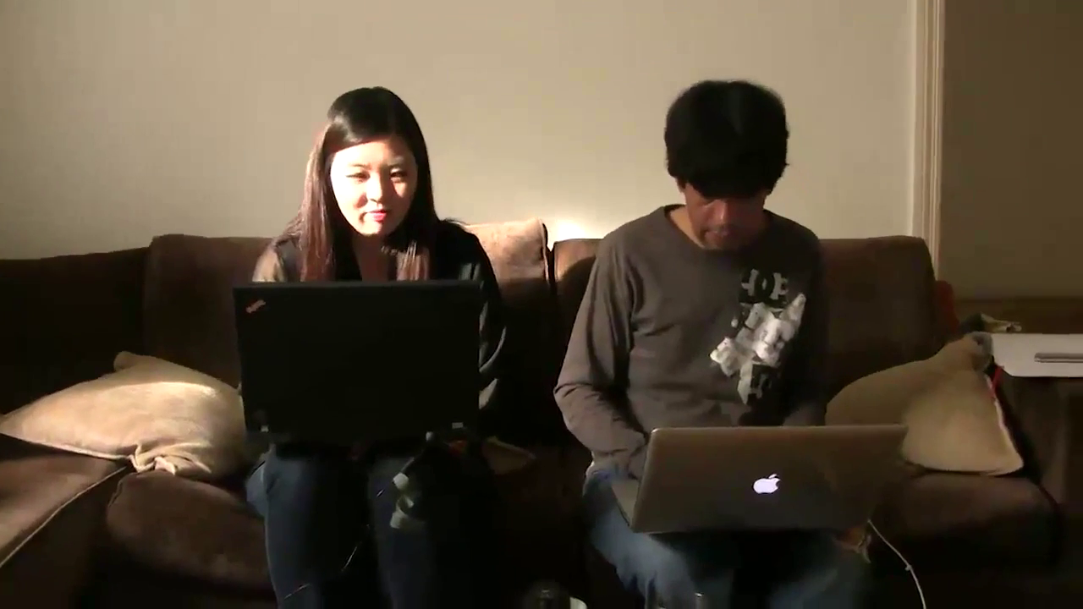